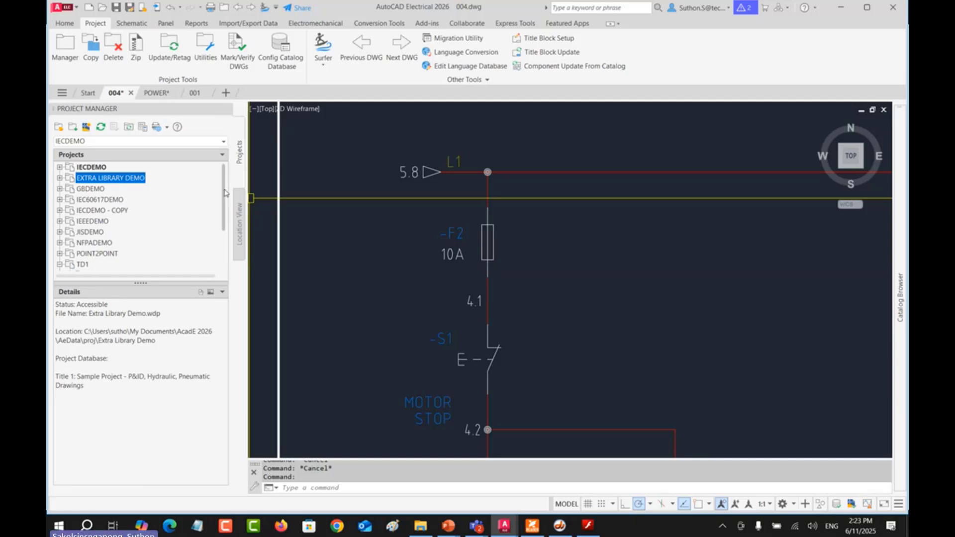
# Step: Collapse the TD1 project and review the details of the IECDEMO and EXTRA LIBRARY DEMO projects
pyautogui.moveTo(225, 195); pyautogui.dragTo(236, 248)
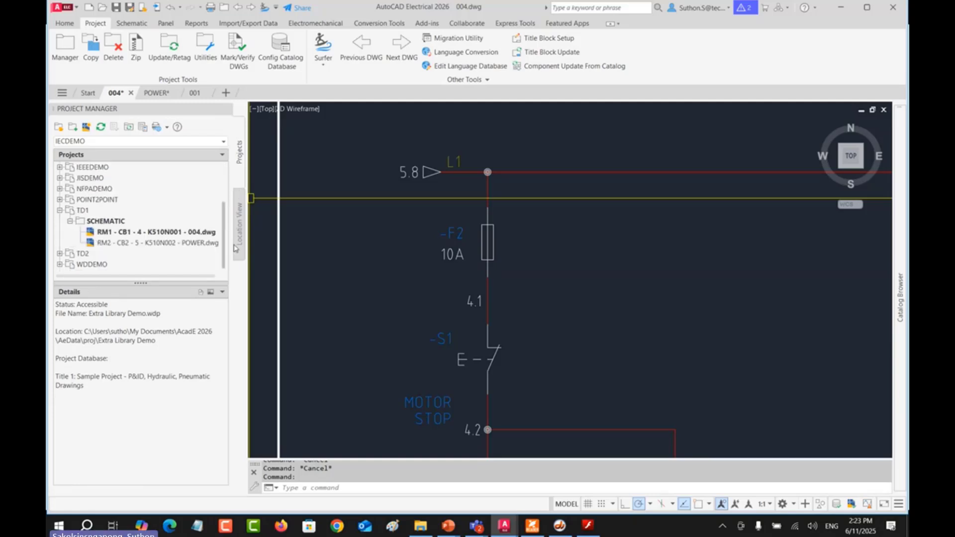
pyautogui.click(59, 210)
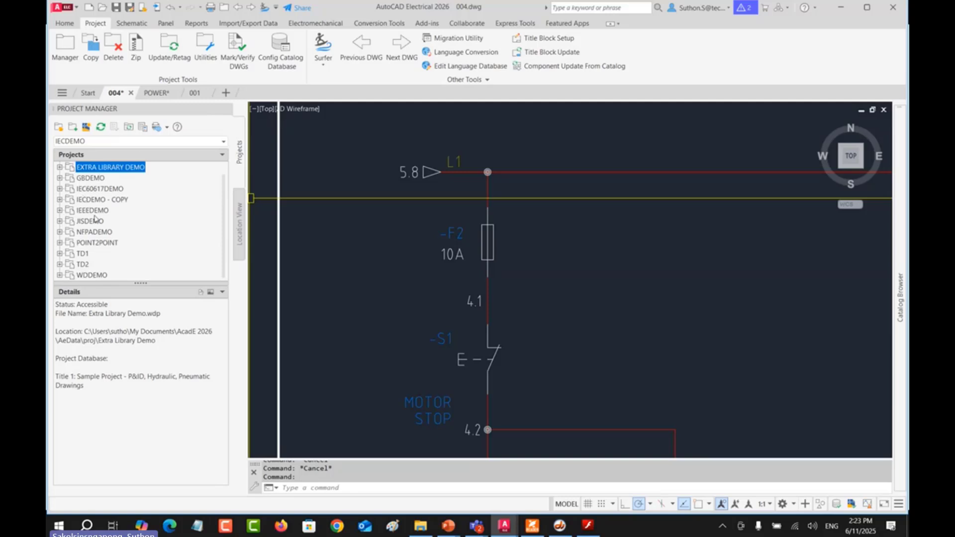
pyautogui.click(223, 214)
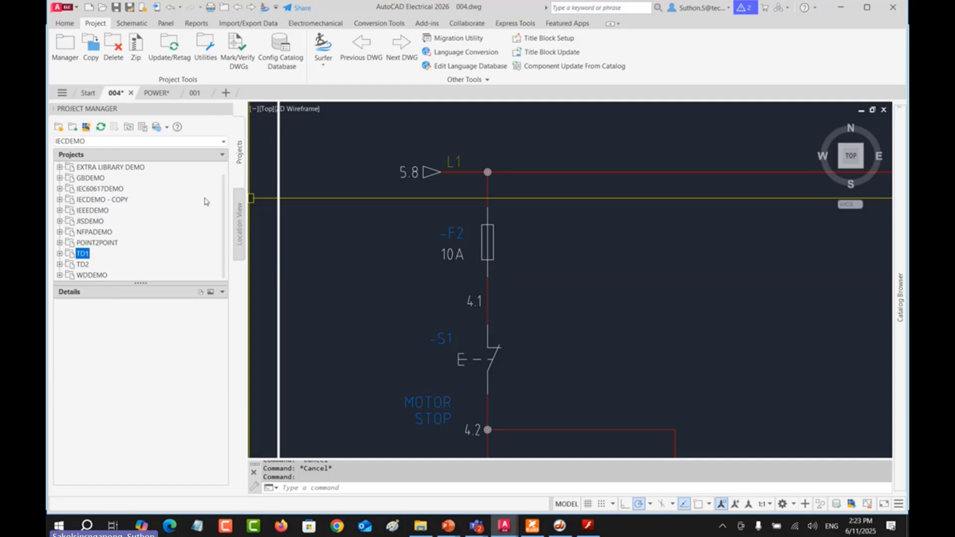
pyautogui.scroll(1, 199, 171)
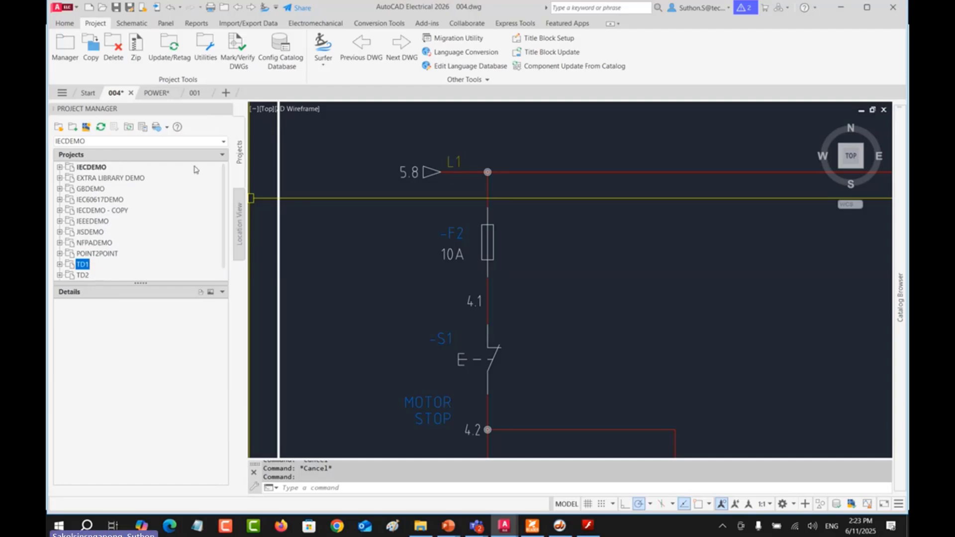
pyautogui.click(92, 168)
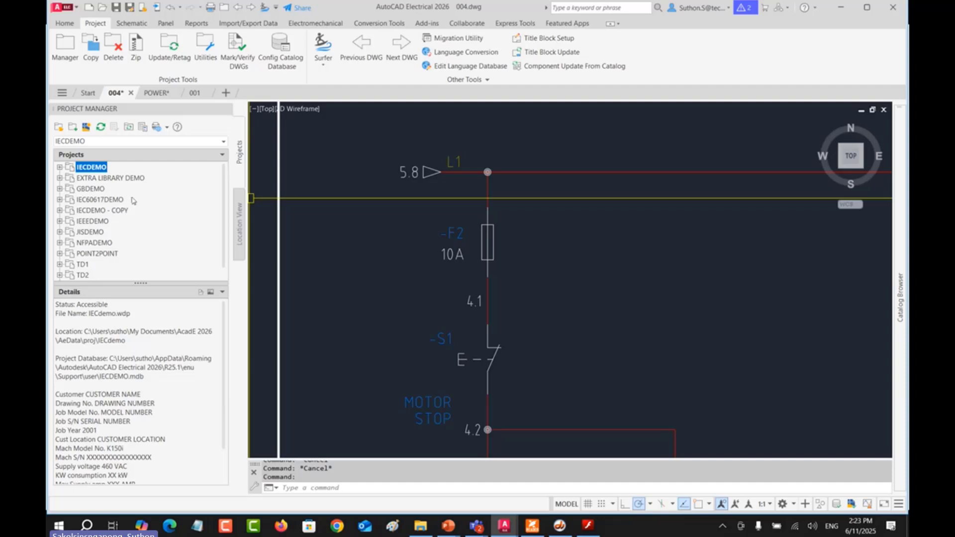
pyautogui.click(95, 180)
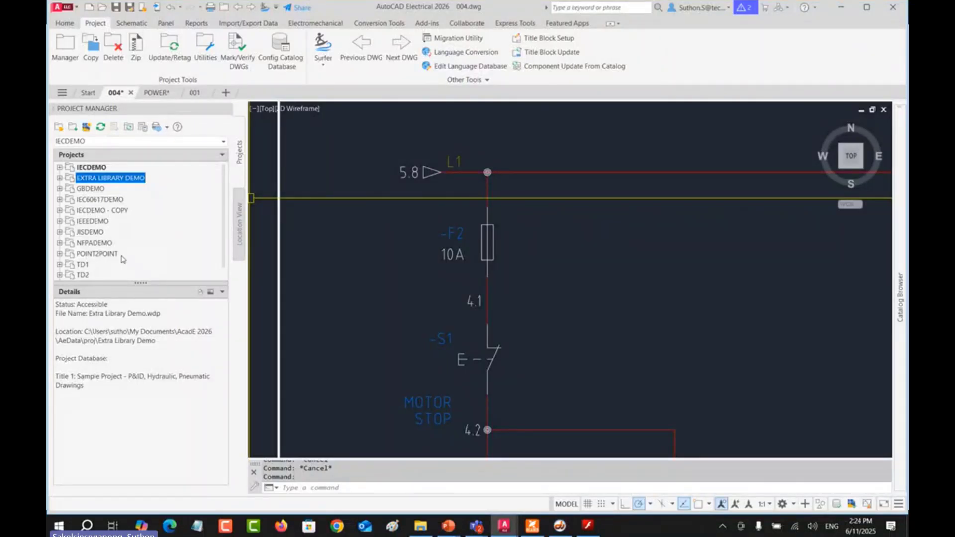
pyautogui.click(93, 199)
# Step: Copy the IECDEMO project as a template into a new project named TD3
pyautogui.click(91, 168)
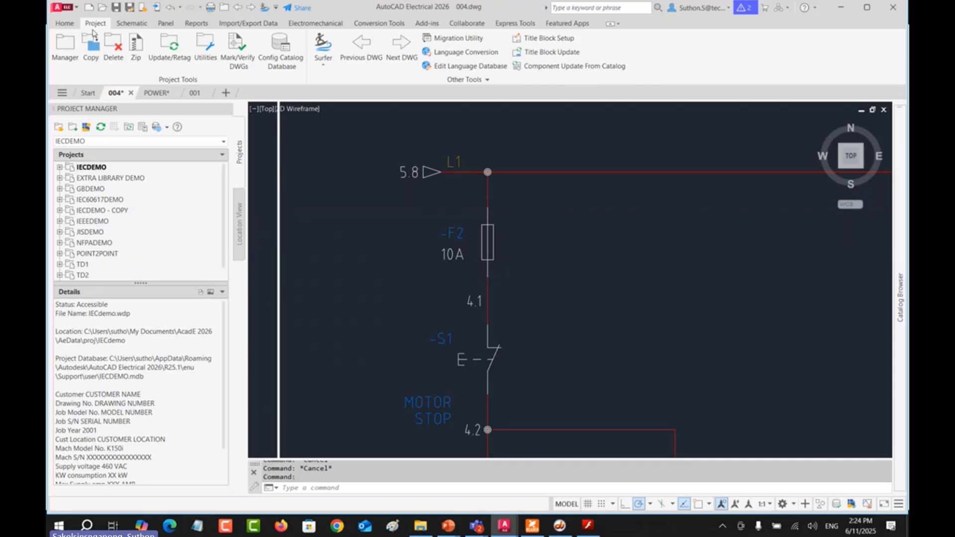
pyautogui.click(91, 55)
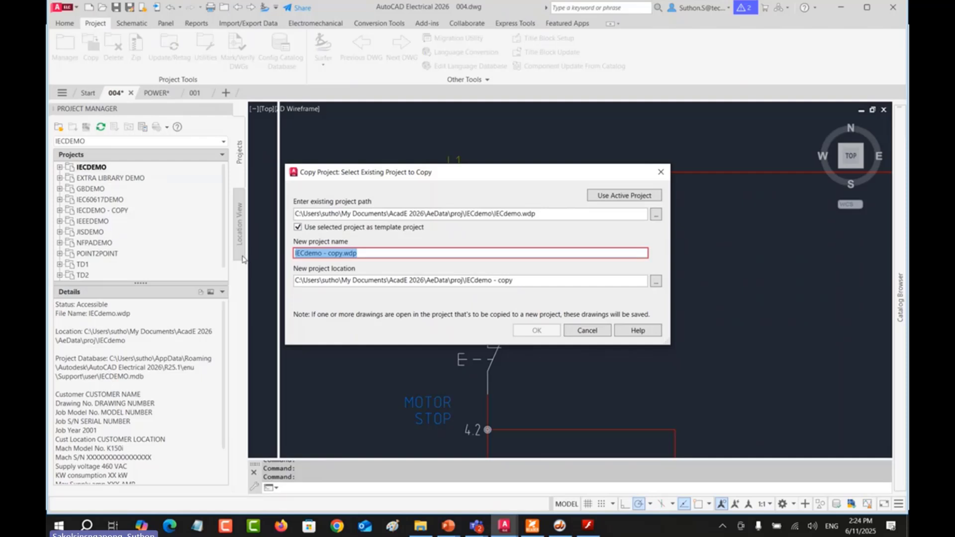
pyautogui.write('TD')
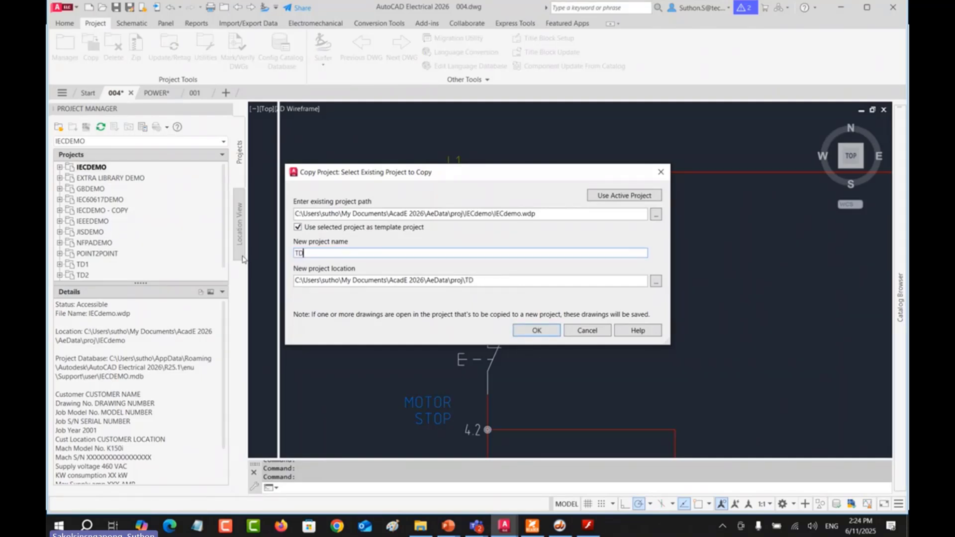
pyautogui.write('3')
pyautogui.click(536, 331)
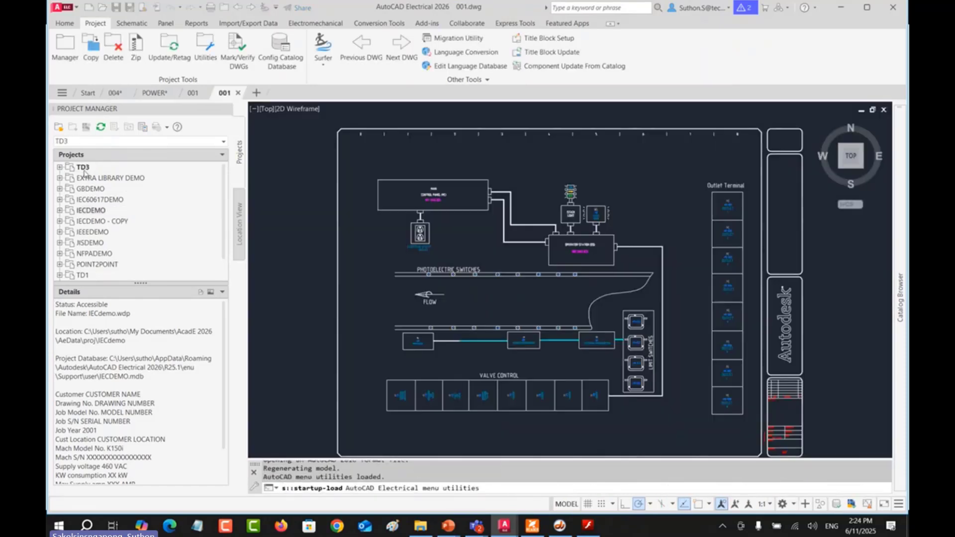
# Step: Expand the TD3 project and remove its PANEL folder with all the drawings it contains
pyautogui.click(60, 168)
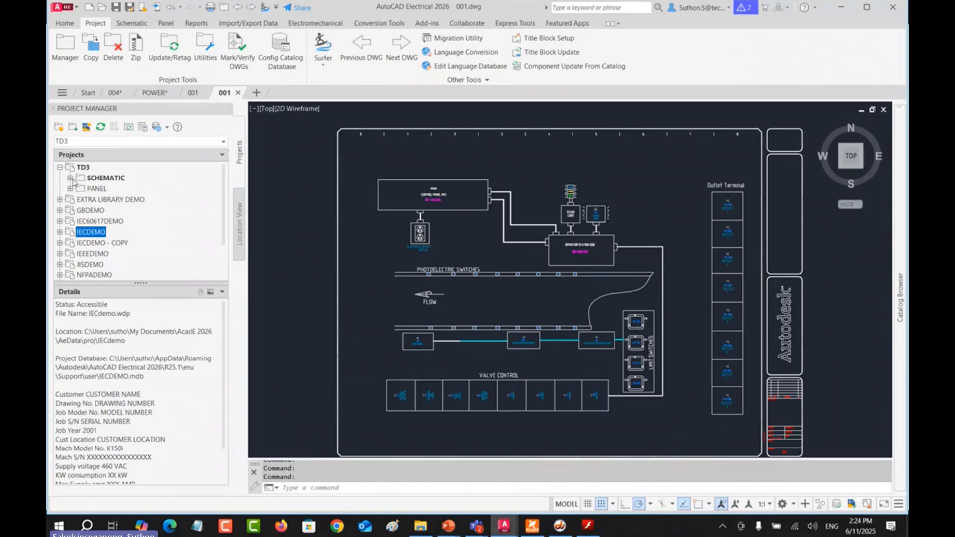
pyautogui.click(70, 179)
pyautogui.click(71, 168)
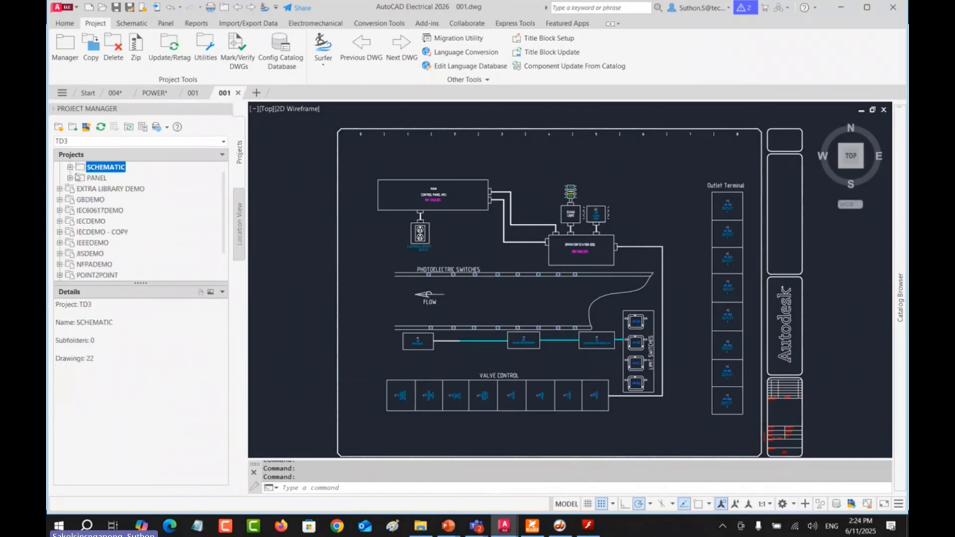
pyautogui.scroll(1, 107, 209)
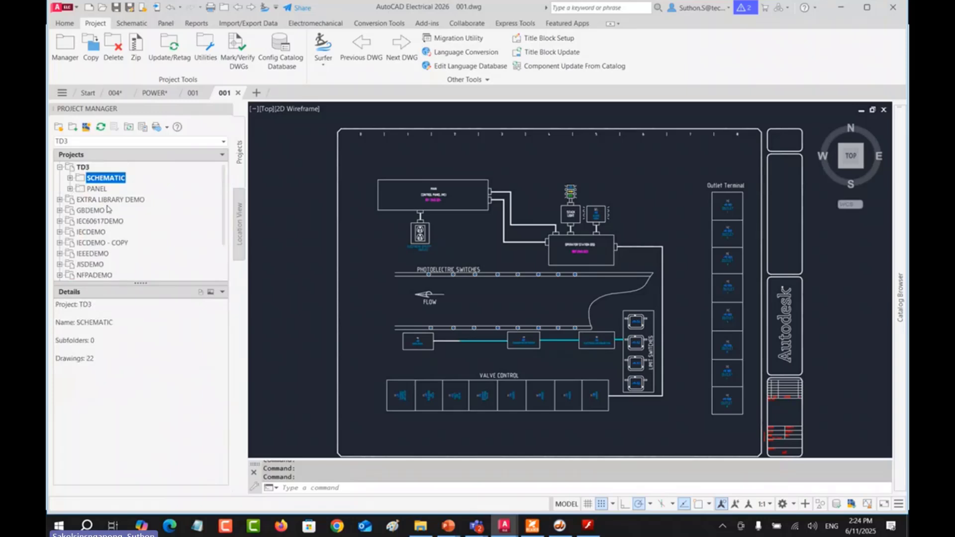
pyautogui.click(94, 233)
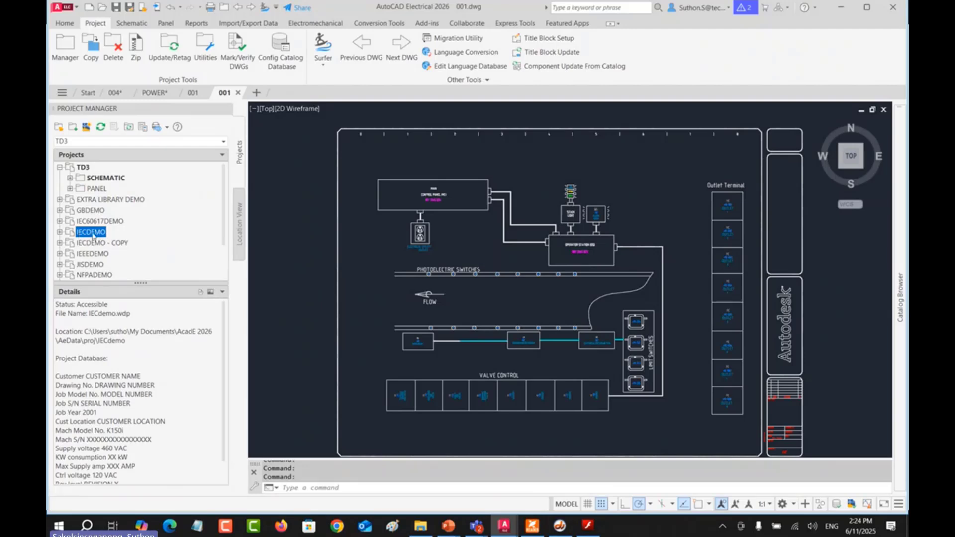
pyautogui.click(97, 189)
pyautogui.rightClick(100, 191)
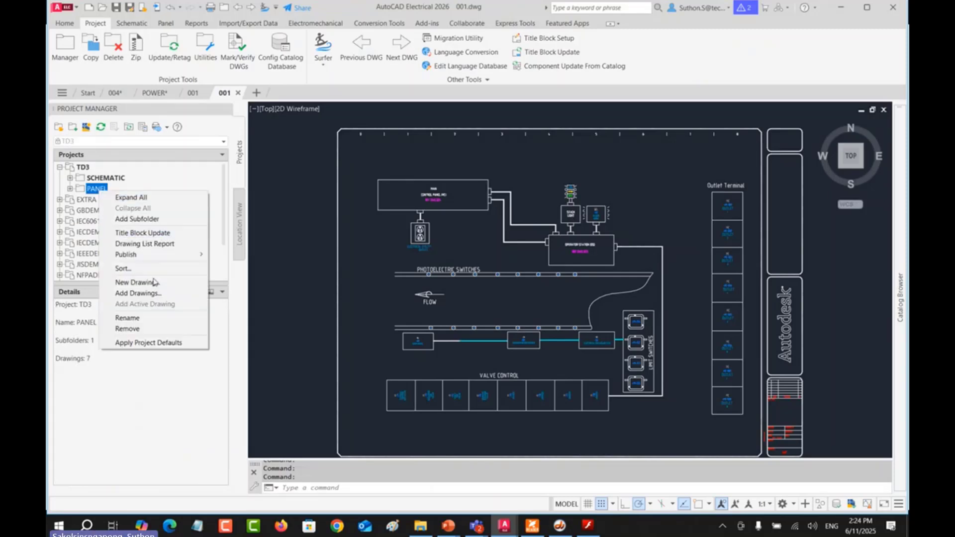
pyautogui.click(158, 330)
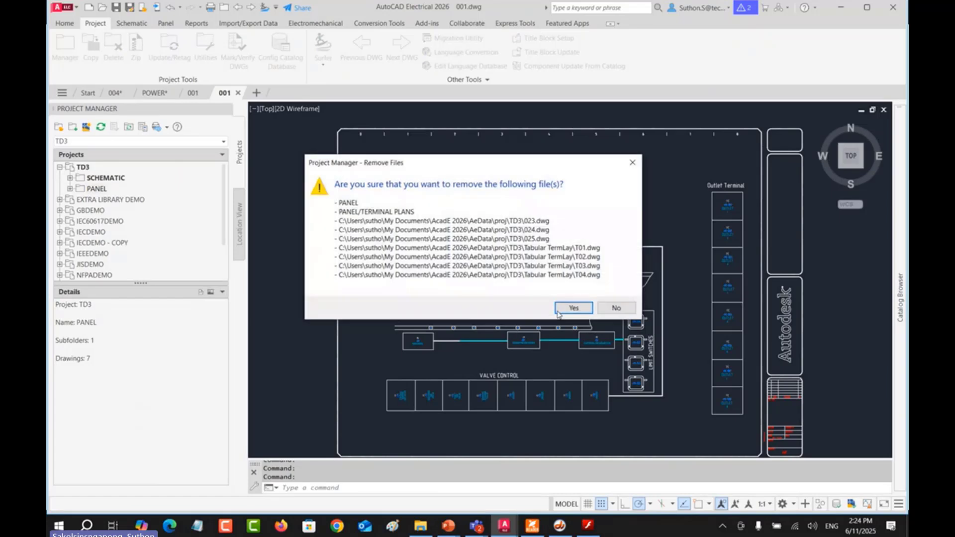
pyautogui.press('Return')
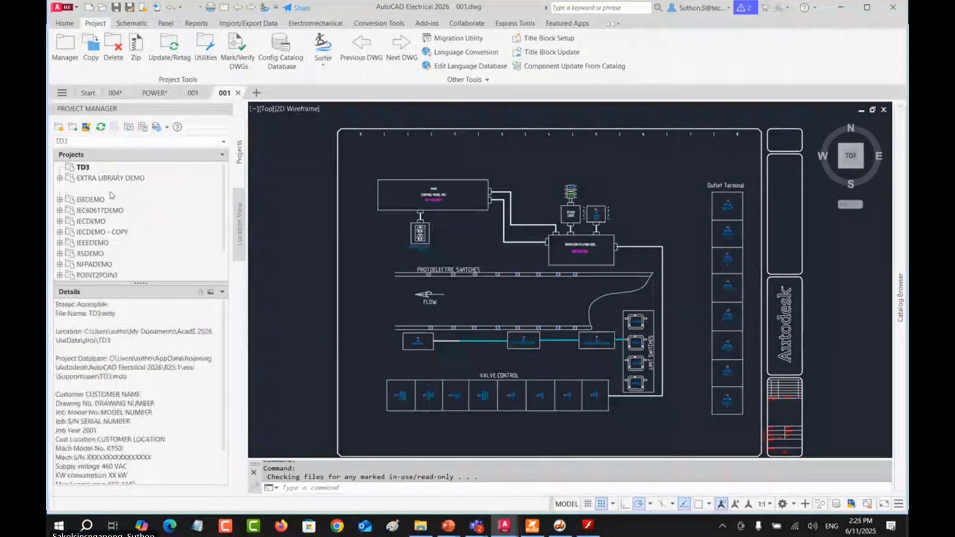
# Step: Remove every drawing except 004.dwg from the SCHEMATIC folder of the TD3 project
pyautogui.click(70, 168)
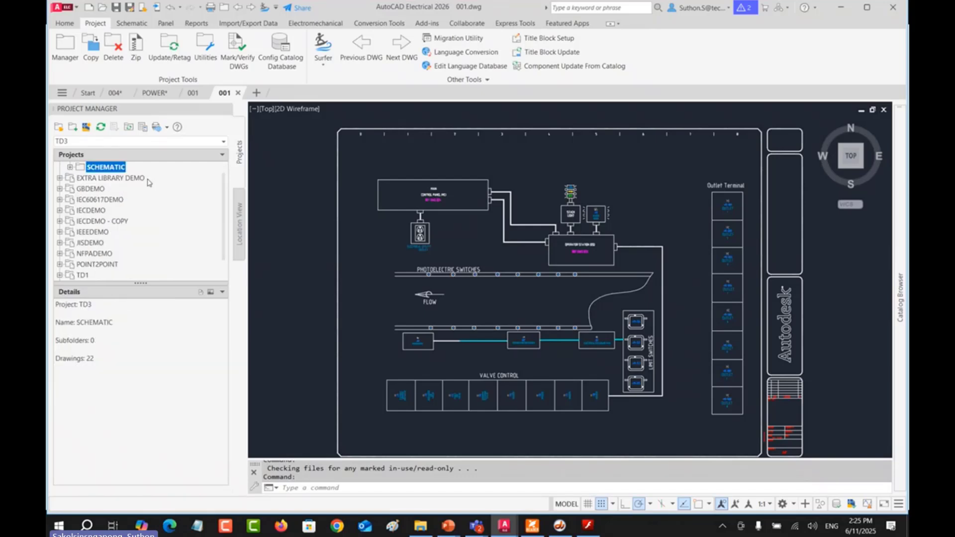
pyautogui.scroll(1, 147, 180)
pyautogui.click(71, 178)
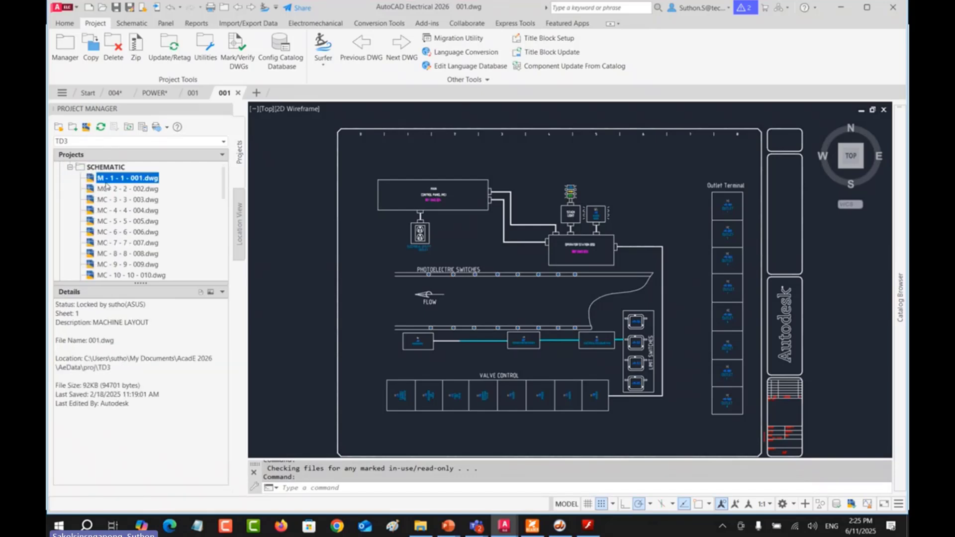
pyautogui.moveTo(225, 189)
pyautogui.mouseDown()
pyautogui.moveTo(233, 269)
pyautogui.moveTo(226, 172)
pyautogui.mouseUp()
pyautogui.keyDown('shift'); pyautogui.click(150, 222); pyautogui.keyUp('shift')
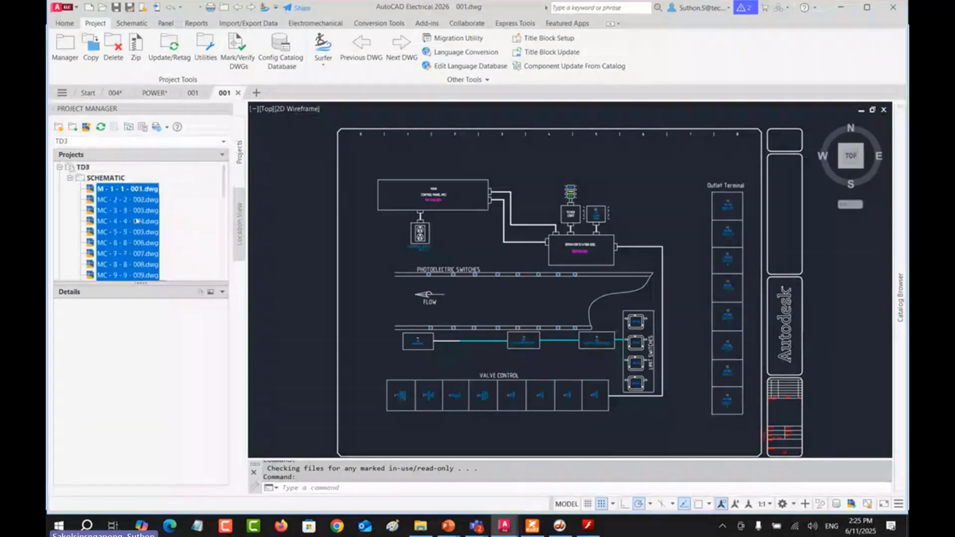
pyautogui.keyDown('ctrl'); pyautogui.click(136, 221); pyautogui.keyUp('ctrl')
pyautogui.rightClick(139, 208)
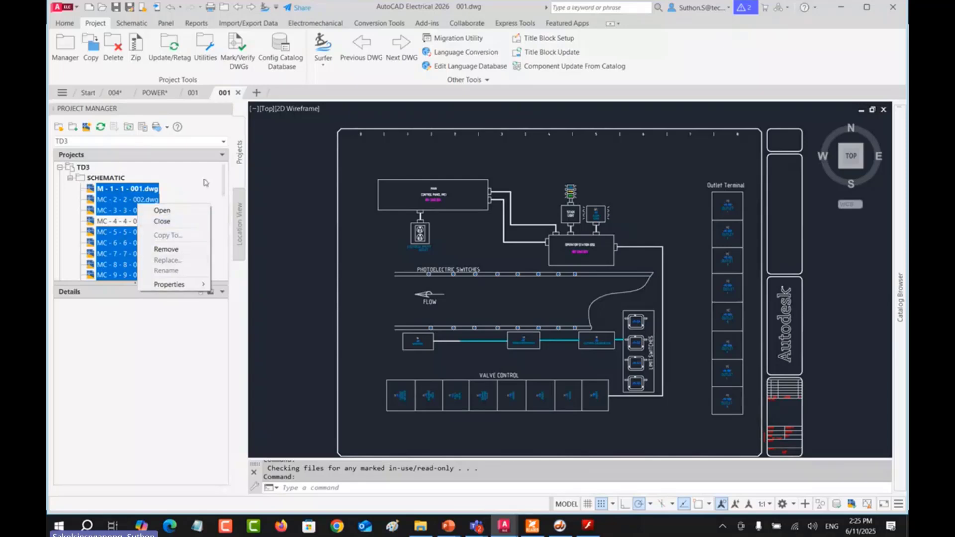
pyautogui.click(167, 249)
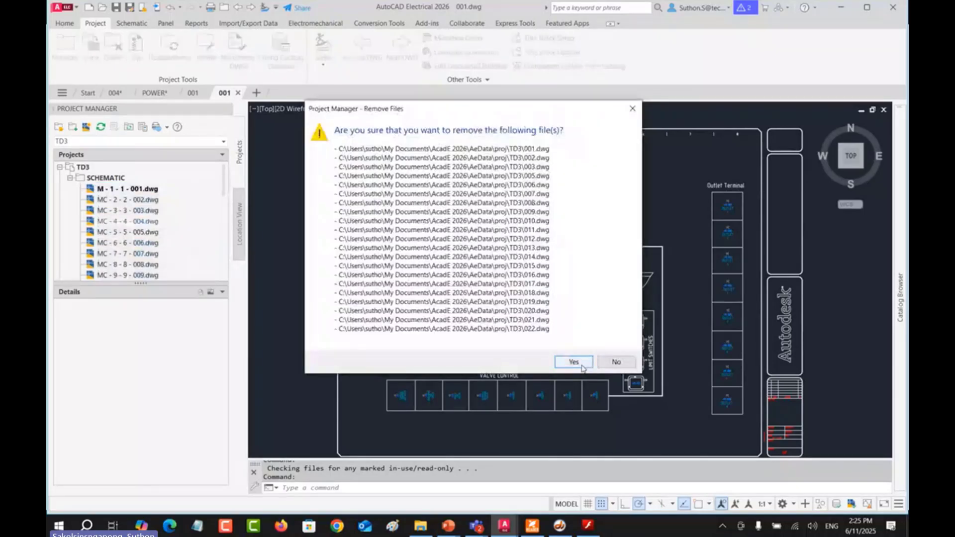
pyautogui.click(582, 366)
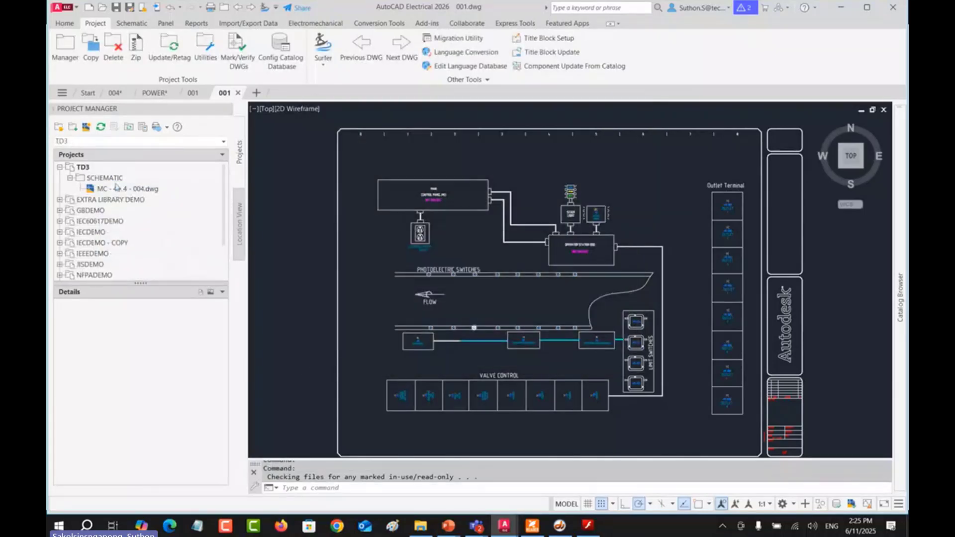
# Step: Copy the TD3 project's location path from its details and open that folder in File Explorer
pyautogui.click(83, 167)
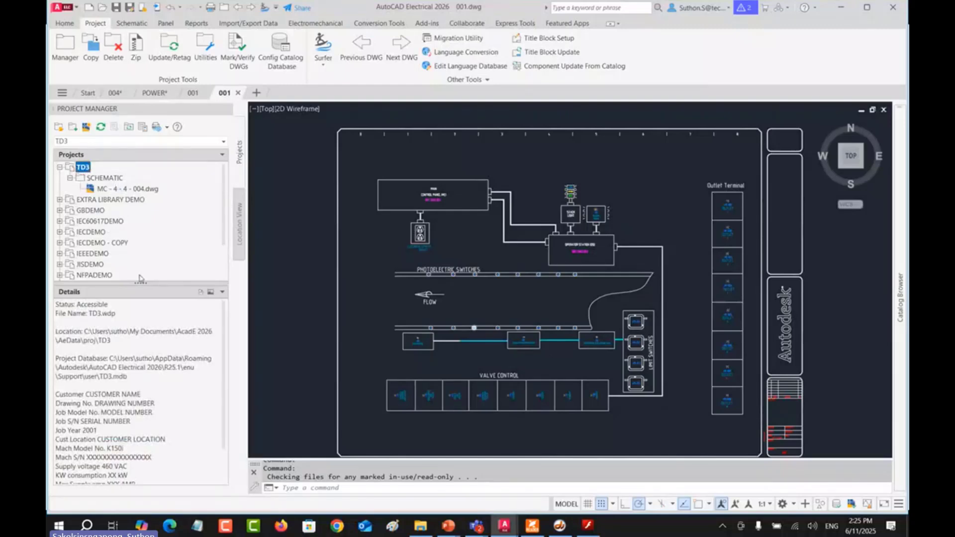
pyautogui.moveTo(117, 344); pyautogui.dragTo(86, 328)
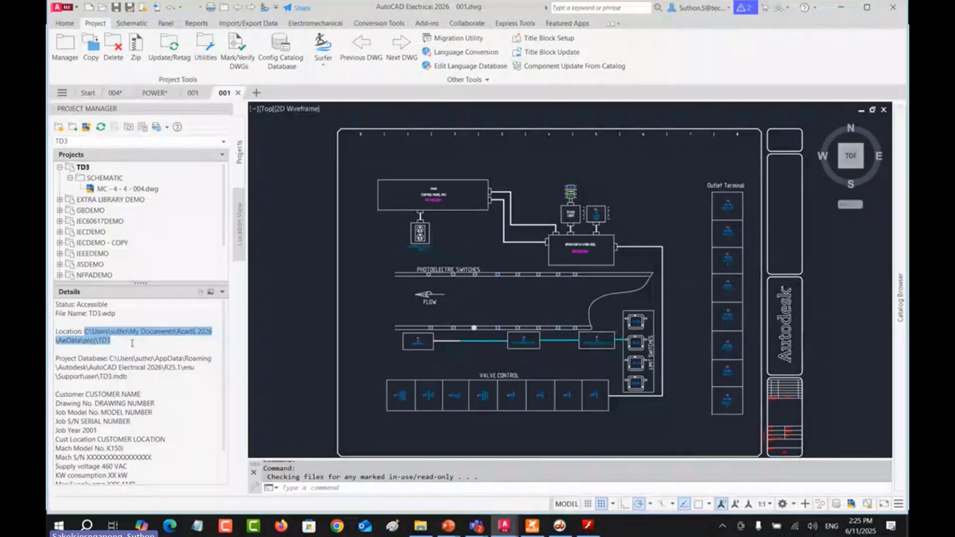
pyautogui.press('super+e')
pyautogui.click(238, 83)
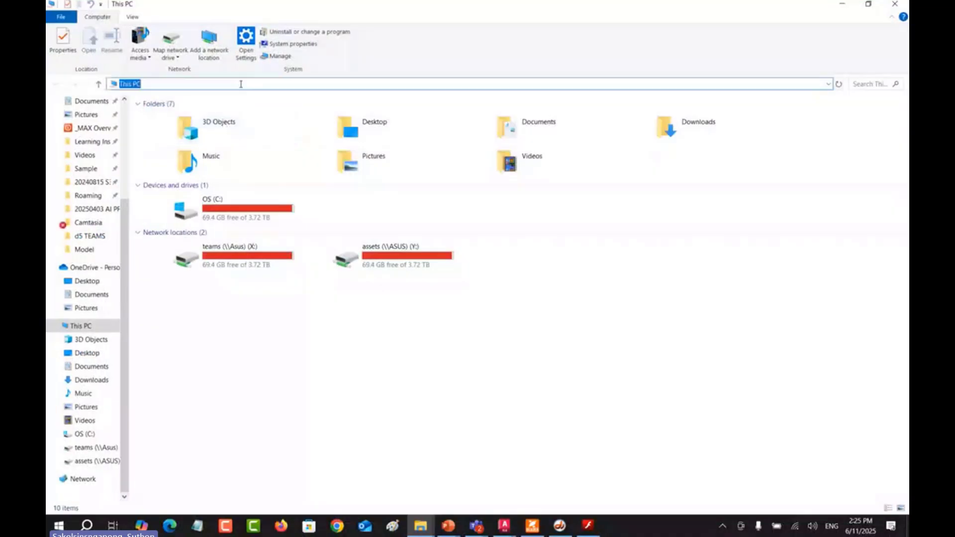
pyautogui.write('C:\\Users\\sutho\\Documents\\AcadE 2026\\AeData\\Proj\\TD3')
pyautogui.press('Return')
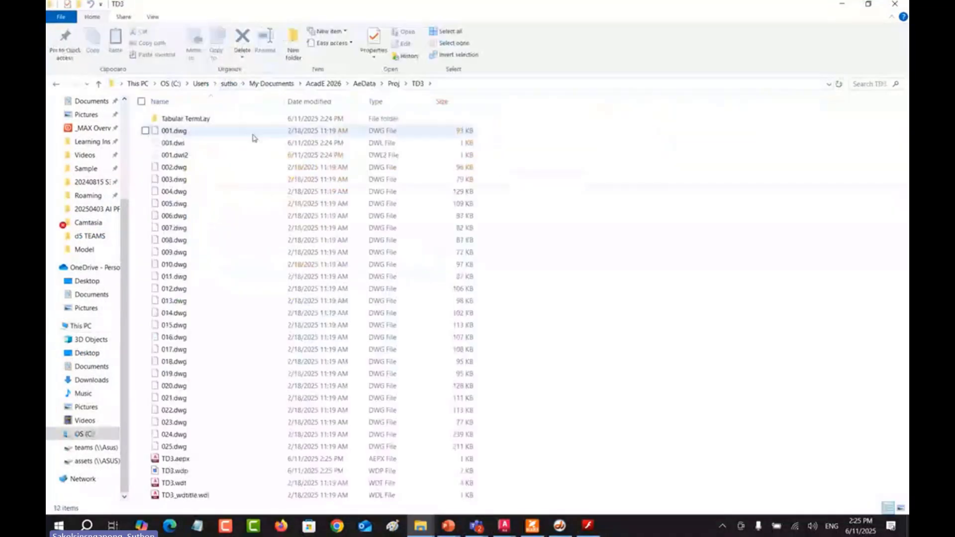
# Step: Permanently delete the files from 001.dwg to 025.dwg except 004.dwg in the TD3 folder, skipping all files that are in use
pyautogui.click(177, 131)
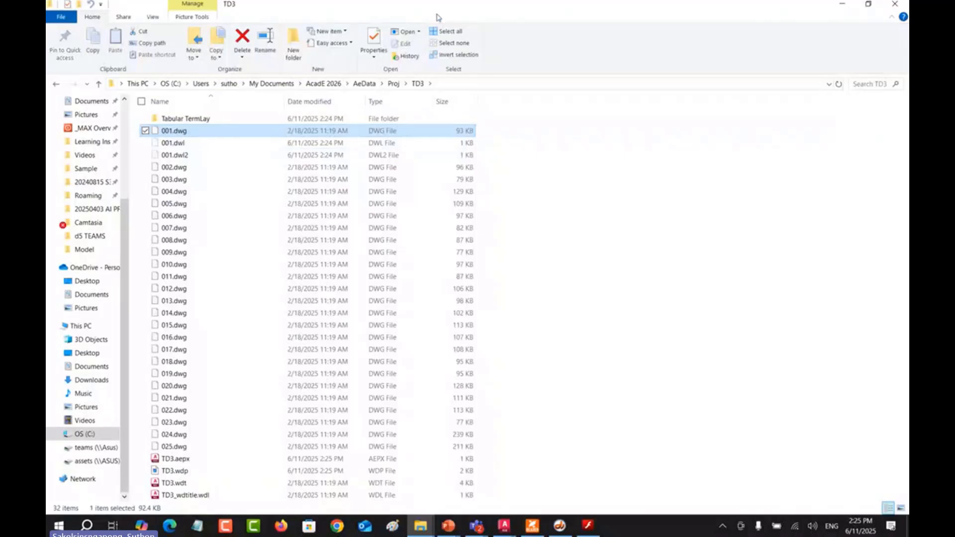
pyautogui.doubleClick(359, 9)
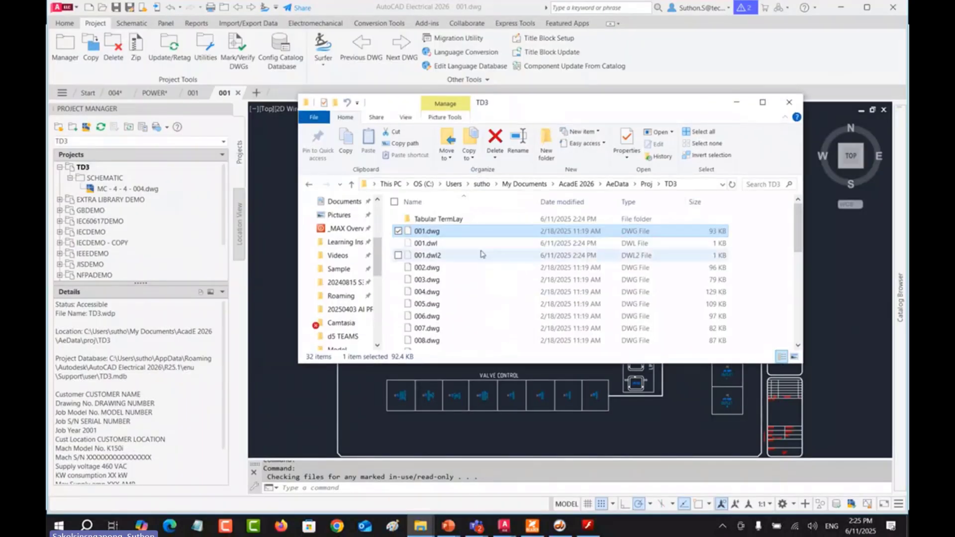
pyautogui.scroll(-7, 463, 274)
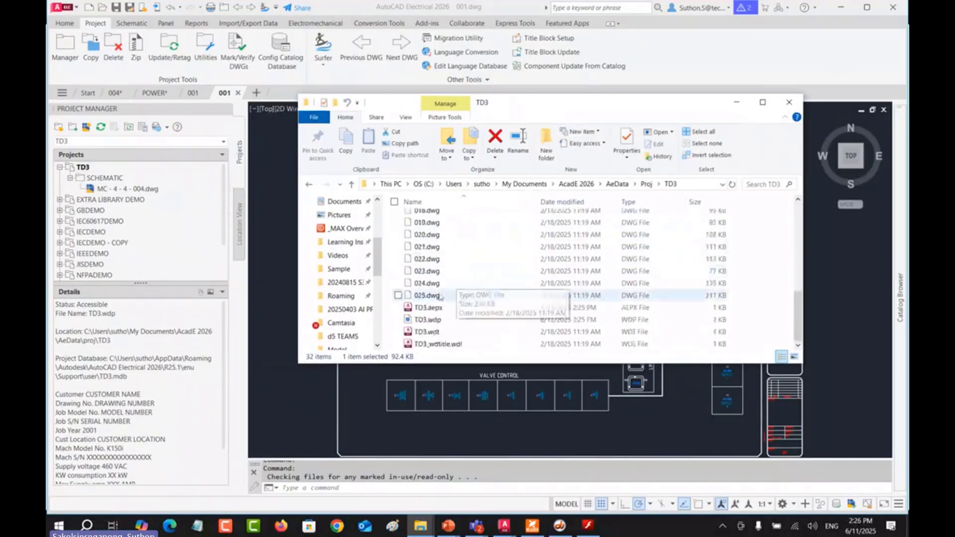
pyautogui.keyDown('shift'); pyautogui.click(465, 296); pyautogui.keyUp('shift')
pyautogui.scroll(7, 492, 266)
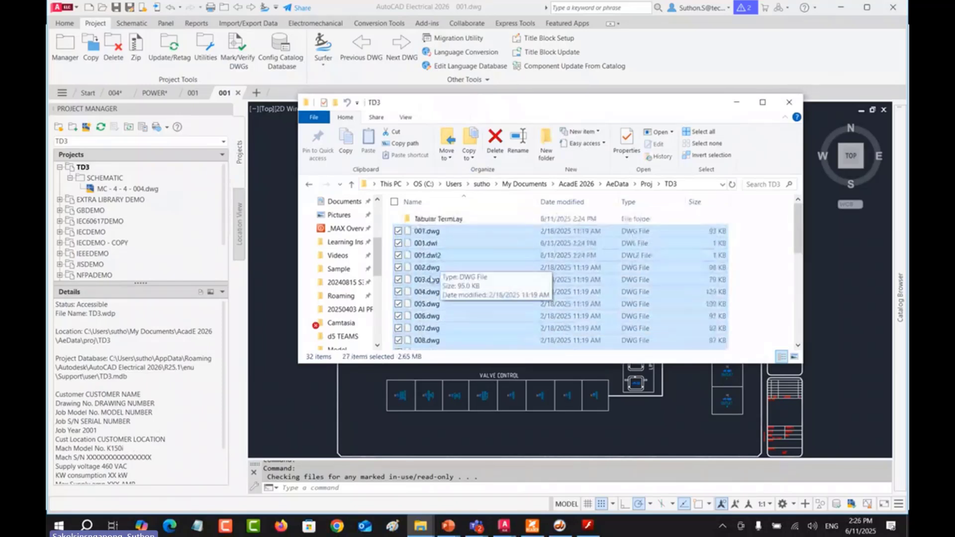
pyautogui.keyDown('ctrl'); pyautogui.click(436, 293); pyautogui.keyUp('ctrl')
pyautogui.rightClick(492, 267)
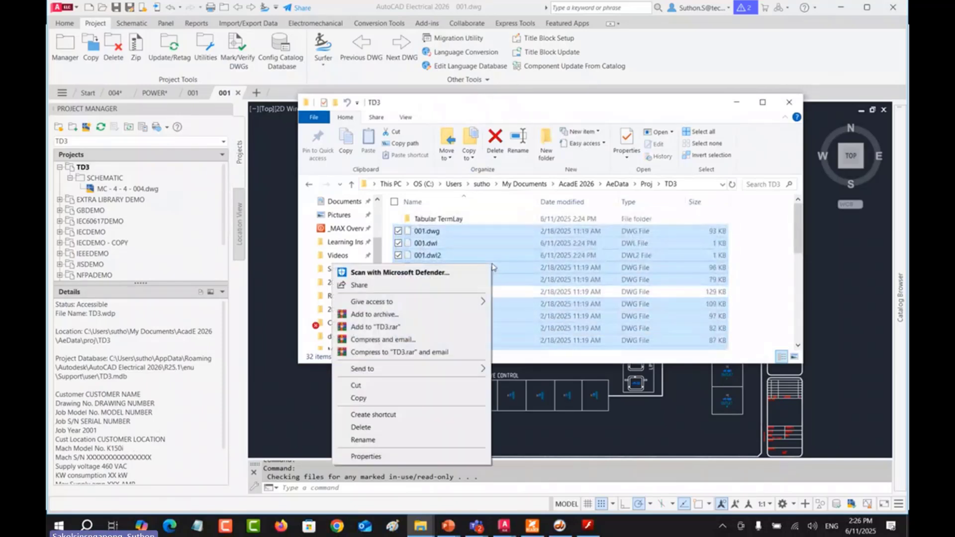
pyautogui.click(379, 429)
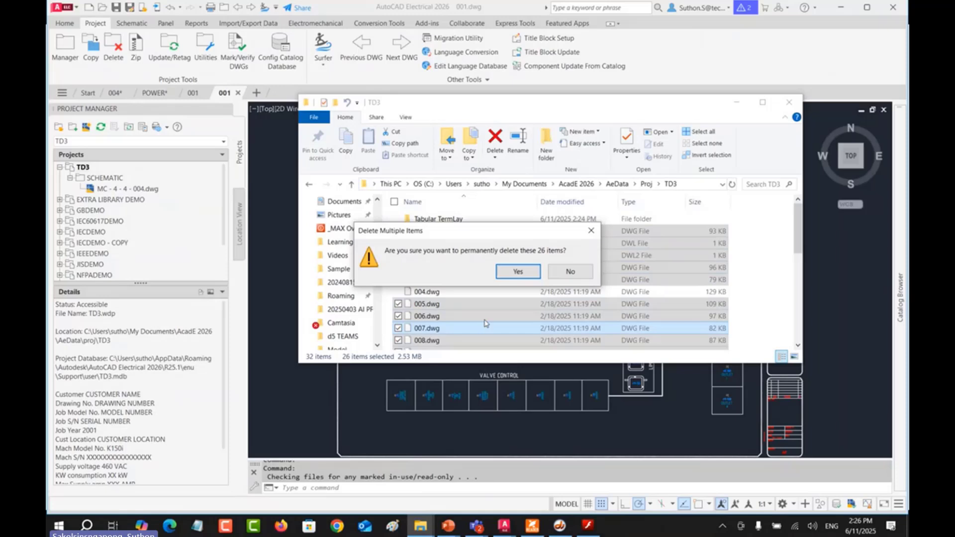
pyautogui.click(518, 271)
pyautogui.click(443, 249)
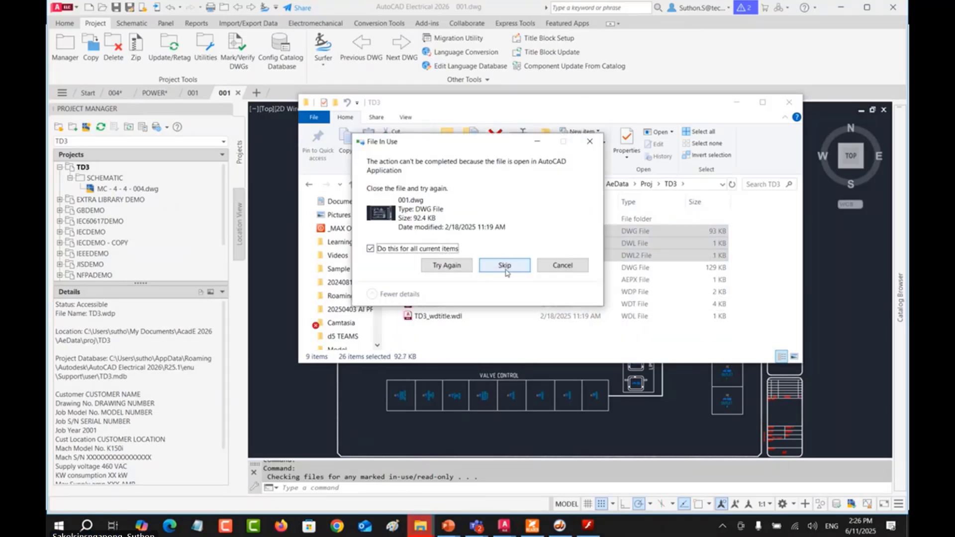
pyautogui.click(504, 266)
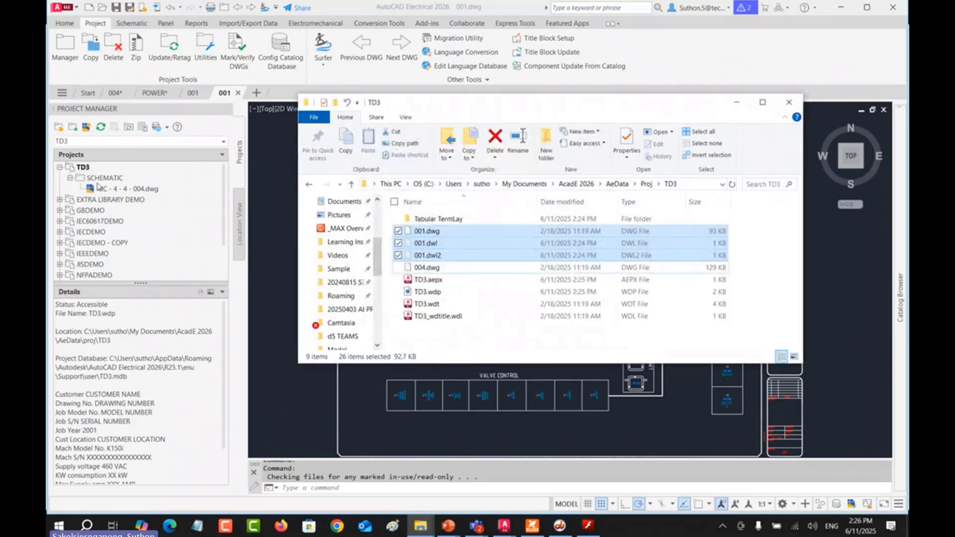
pyautogui.click(470, 334)
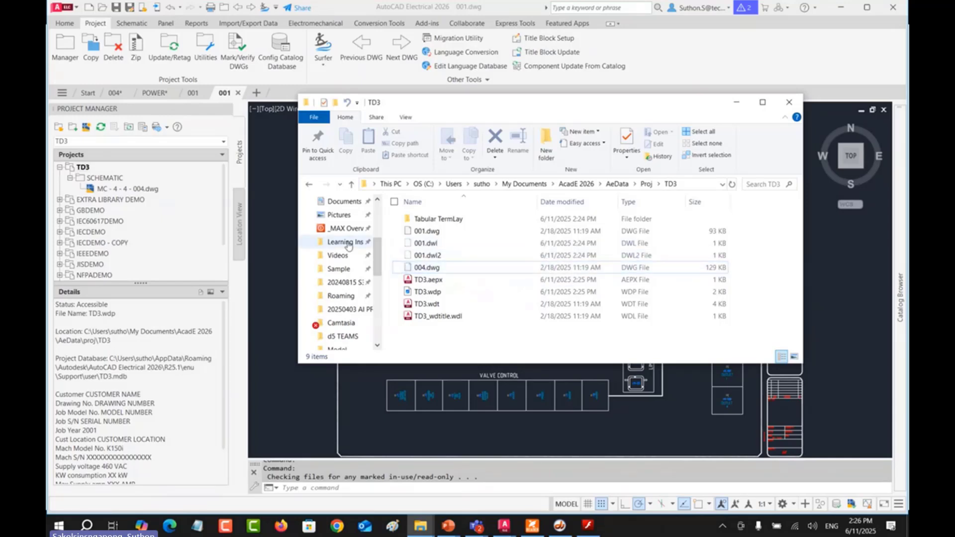
pyautogui.click(426, 269)
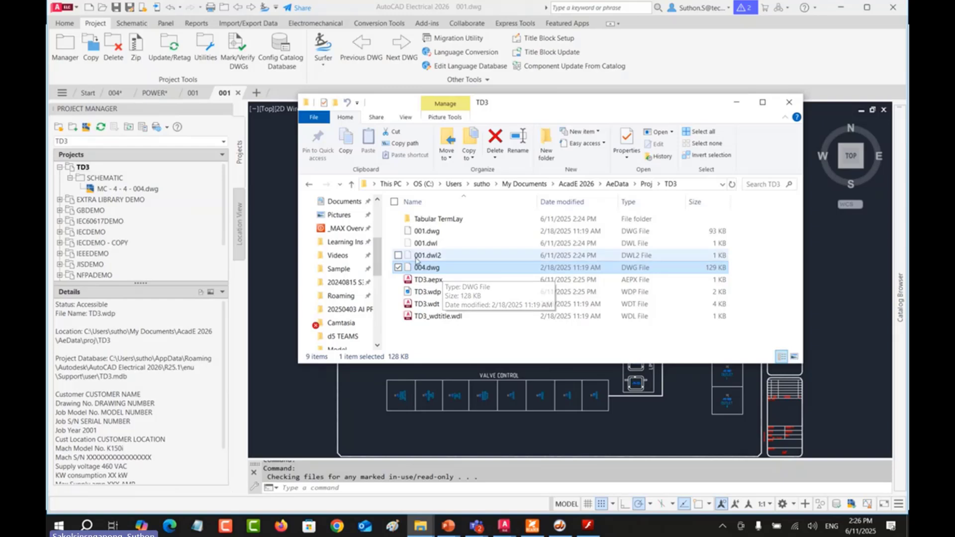
pyautogui.click(432, 244)
pyautogui.click(437, 255)
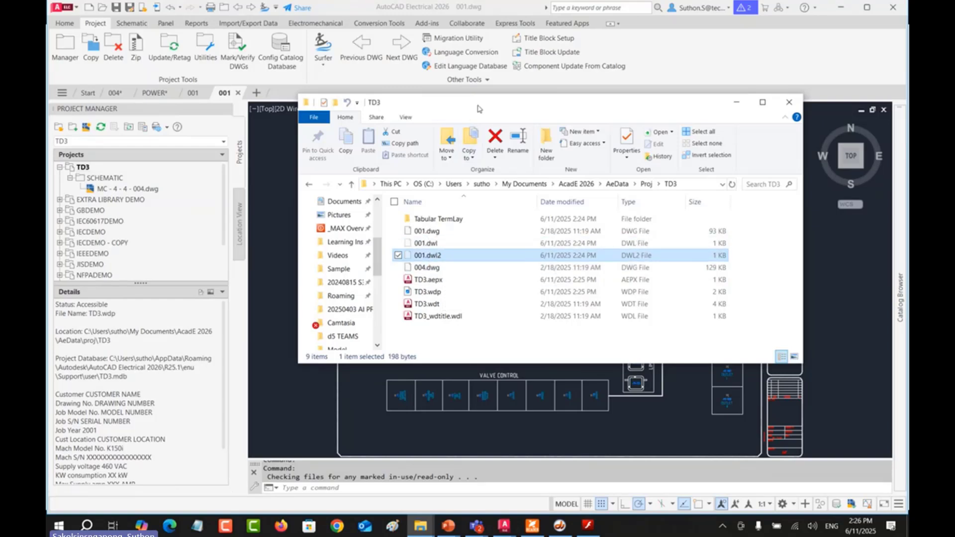
# Step: Switch back to AutoCAD Electrical and close both open 001 drawings
pyautogui.moveTo(478, 105); pyautogui.dragTo(585, 170)
pyautogui.click(237, 94)
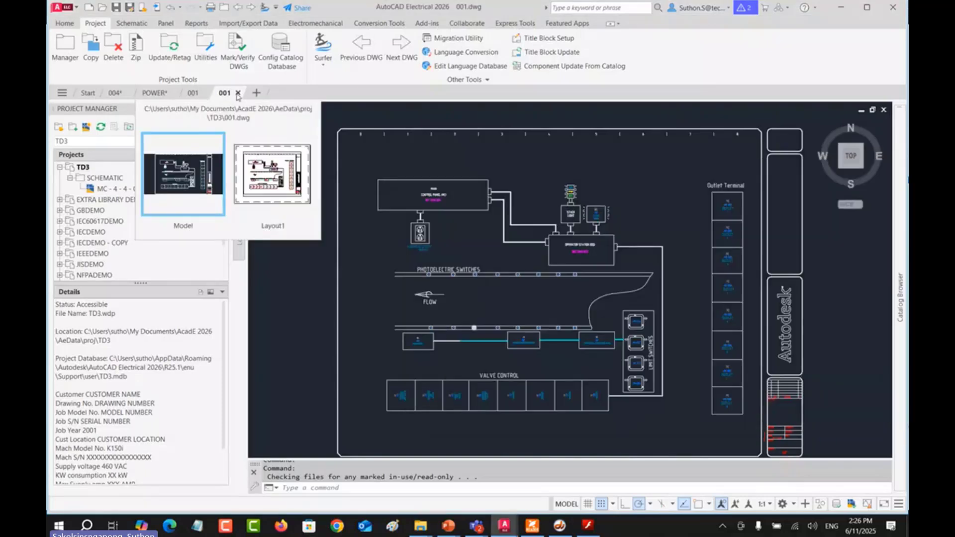
pyautogui.click(237, 93)
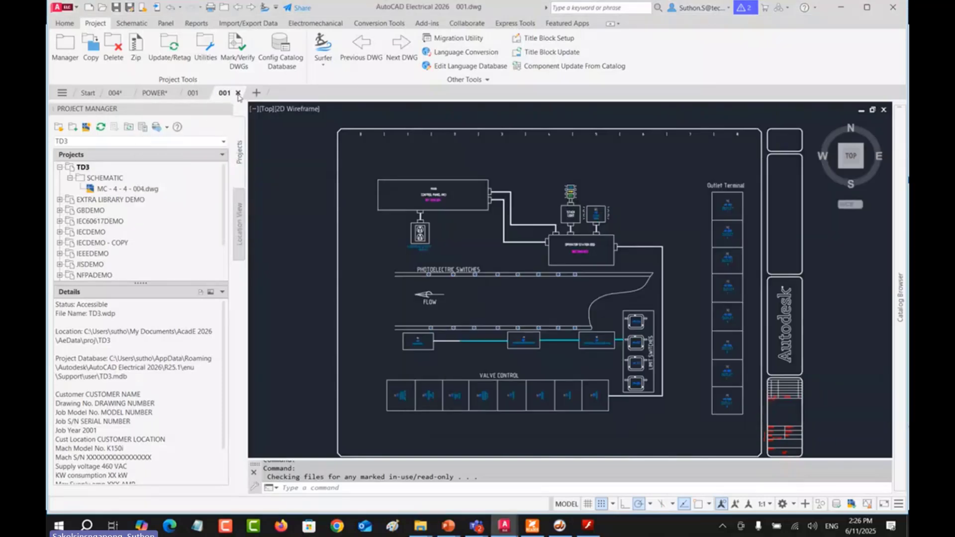
pyautogui.click(207, 93)
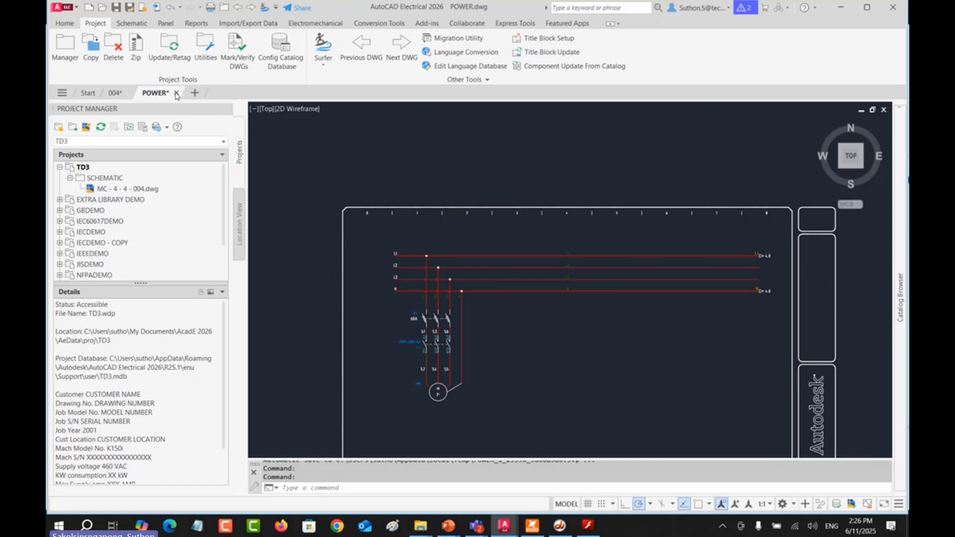
# Step: Close the TD1 project's POWER.dwg and 004.dwg drawings, saving the changes to both
pyautogui.click(176, 93)
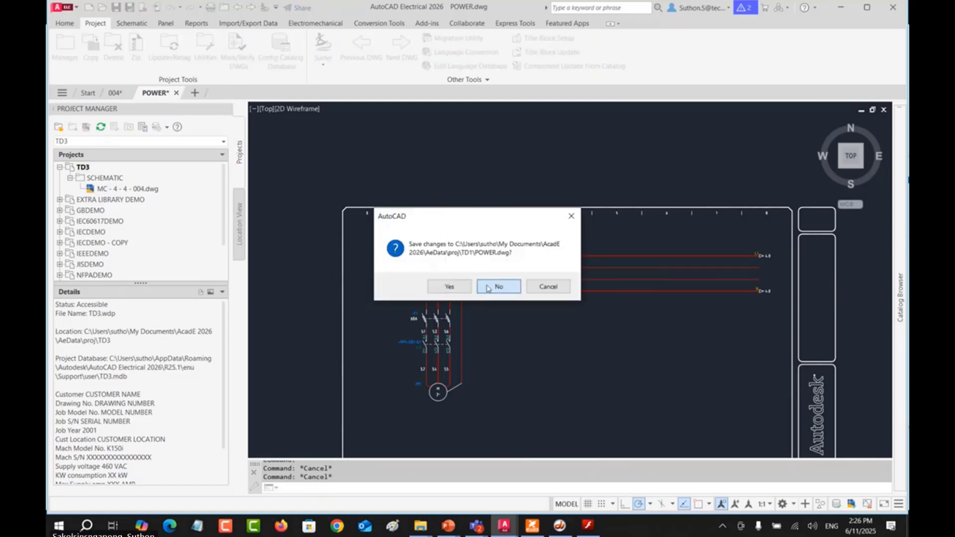
pyautogui.click(450, 288)
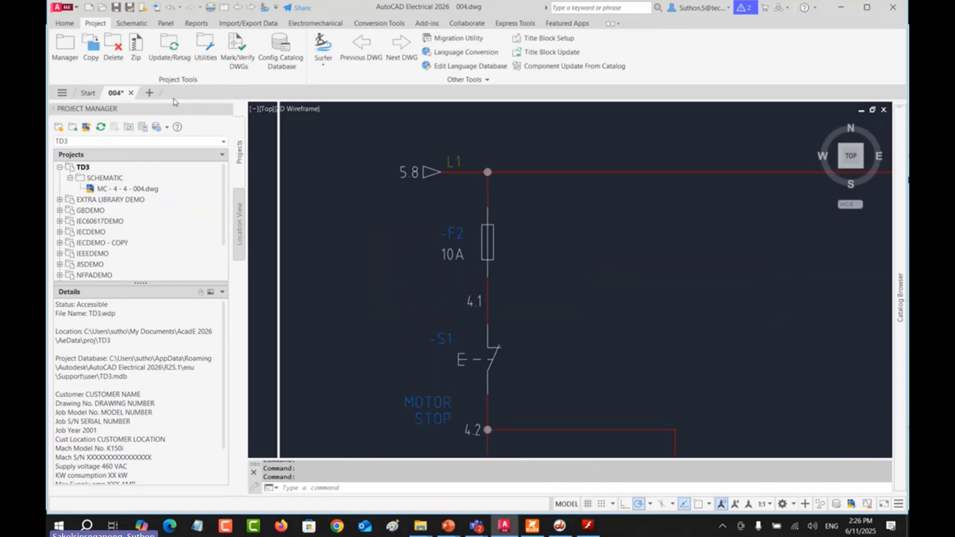
pyautogui.click(132, 94)
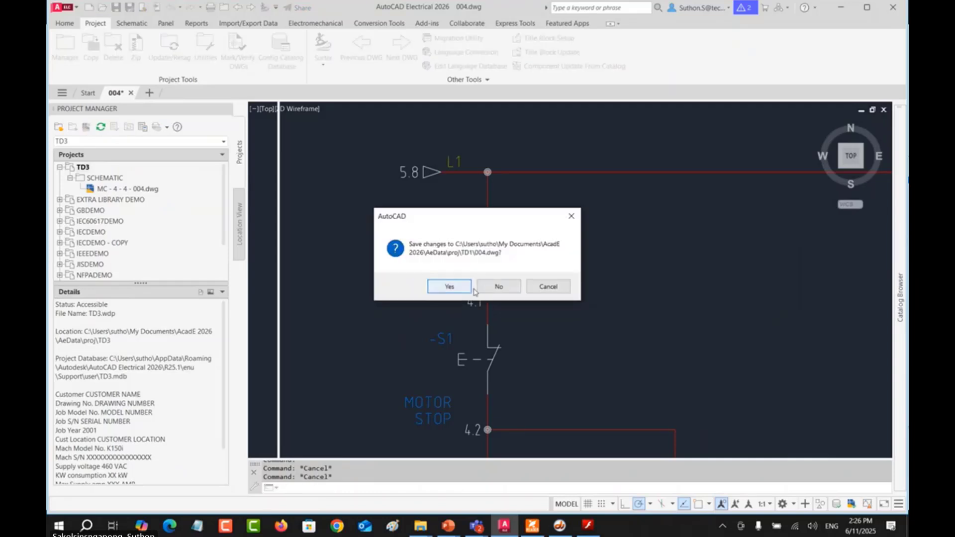
pyautogui.click(449, 288)
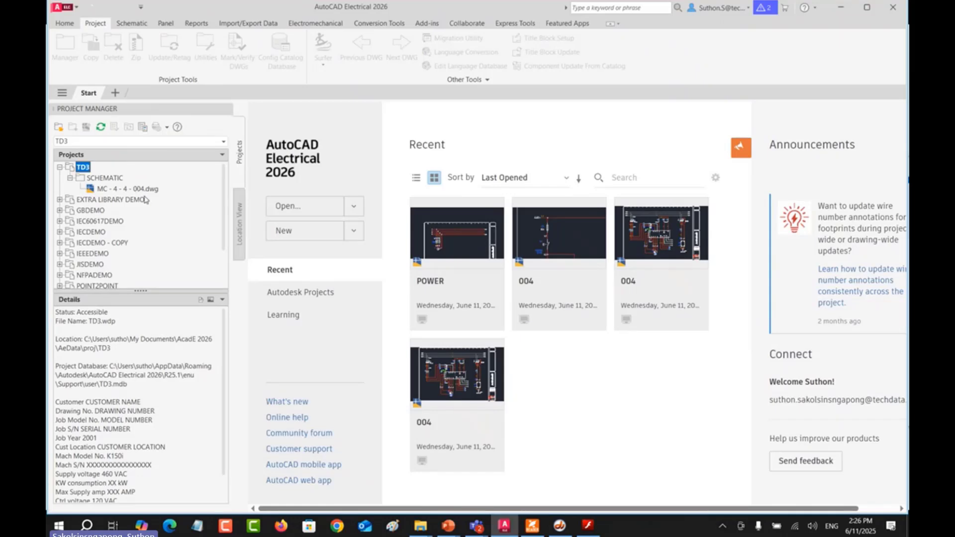
# Step: Open the 004.dwg drawing from the SCHEMATIC folder of the TD3 project
pyautogui.click(142, 190)
pyautogui.doubleClick(137, 193)
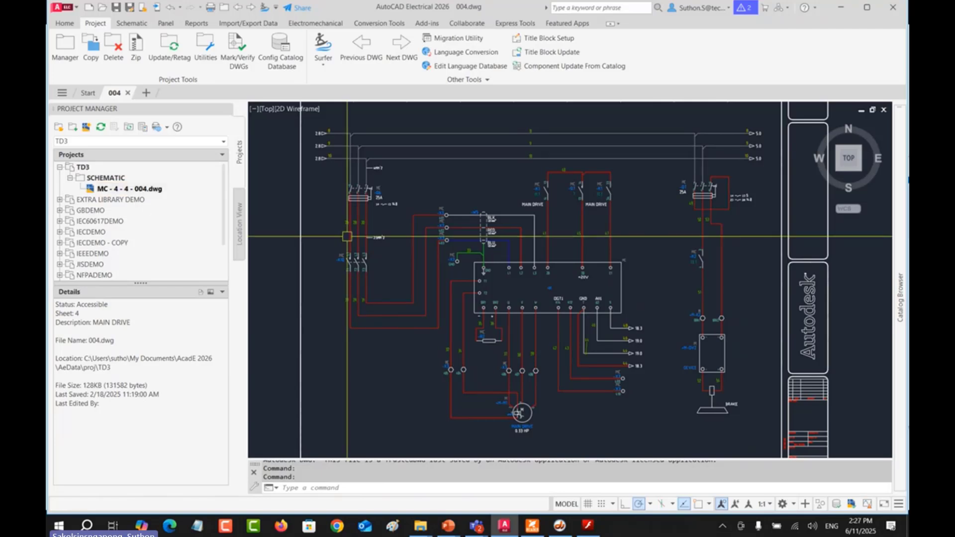
pyautogui.scroll(-3, 391, 211)
pyautogui.scroll(4, 419, 191)
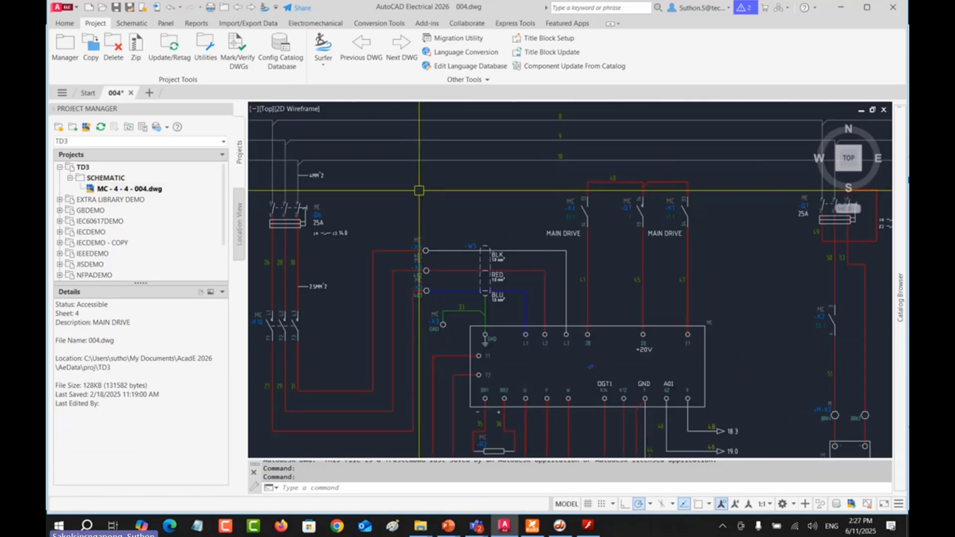
pyautogui.scroll(-5, 420, 190)
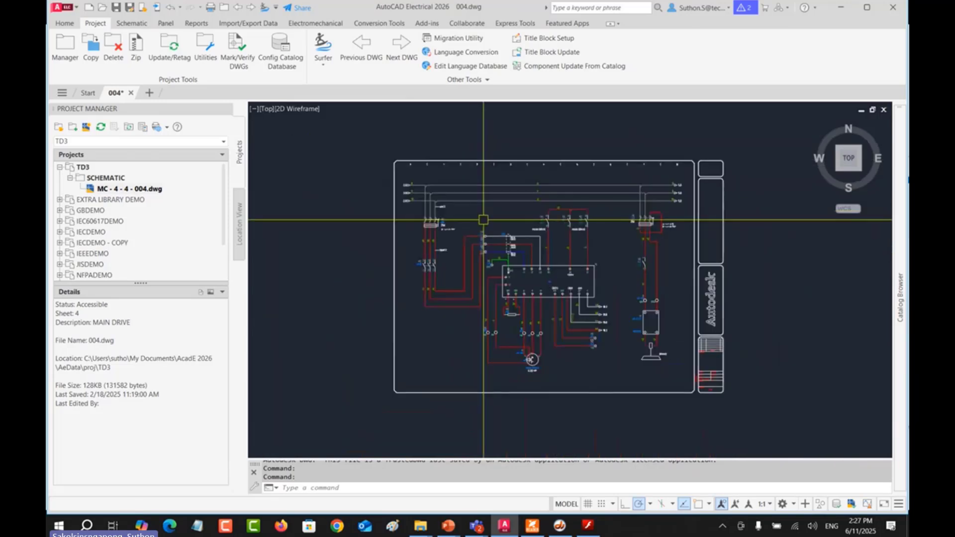
pyautogui.click(365, 168)
pyautogui.click(707, 383)
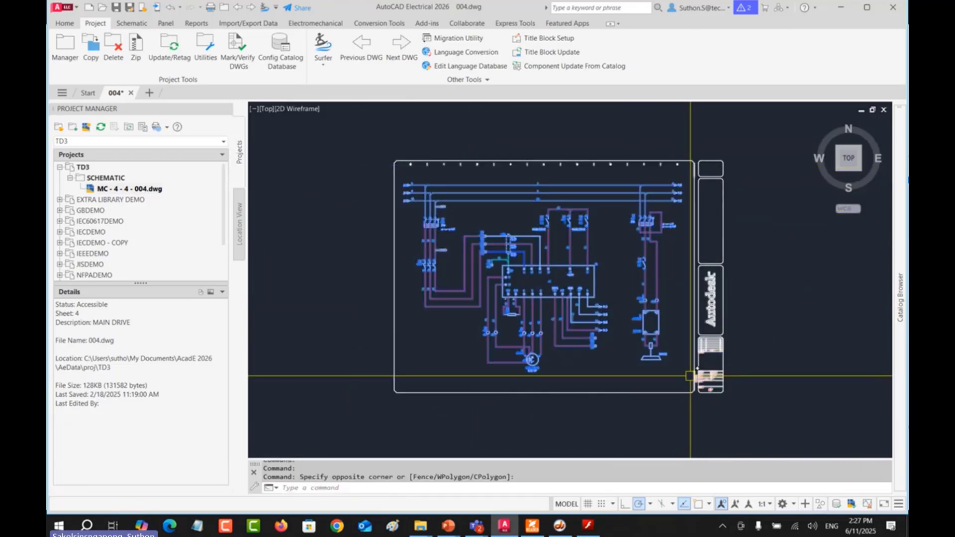
pyautogui.press('Delete')
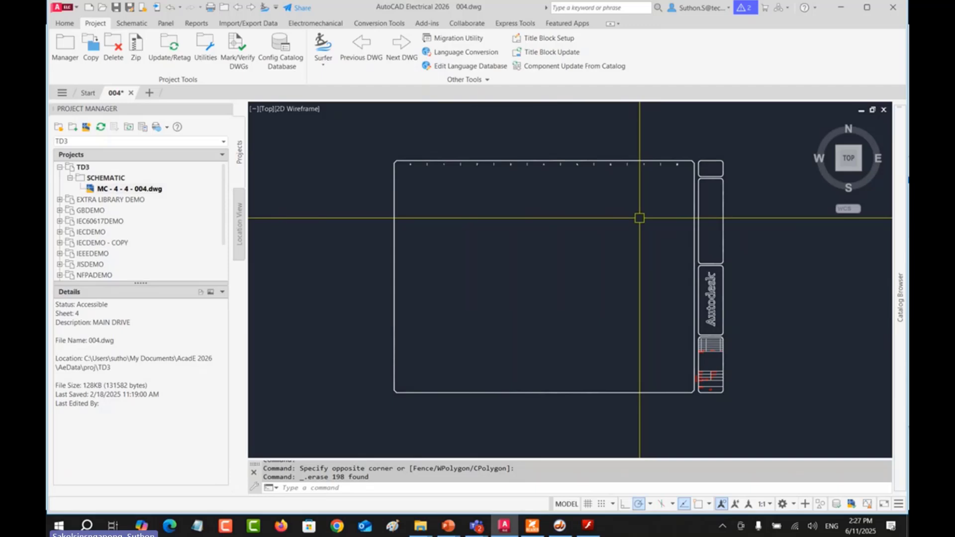
pyautogui.hotkey('ctrl', 'z')
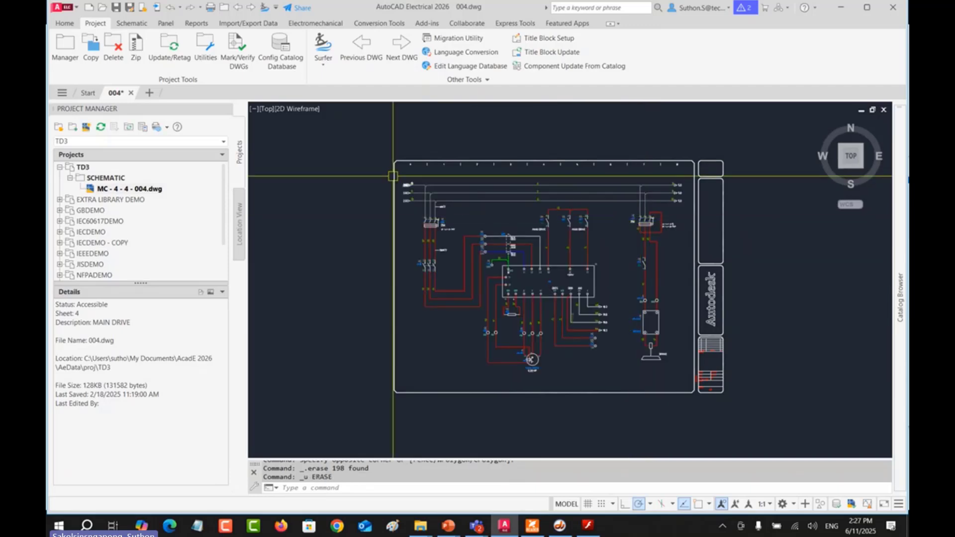
# Step: Erase the entire circuit inside the drawing frame of 004.dwg, leaving out the frame and title block
pyautogui.click(384, 168)
pyautogui.click(693, 358)
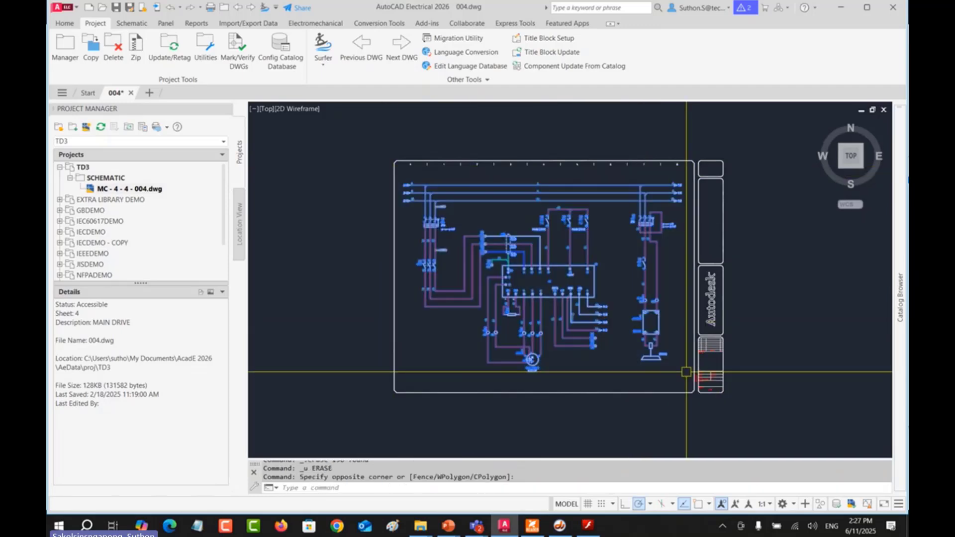
pyautogui.press('Delete')
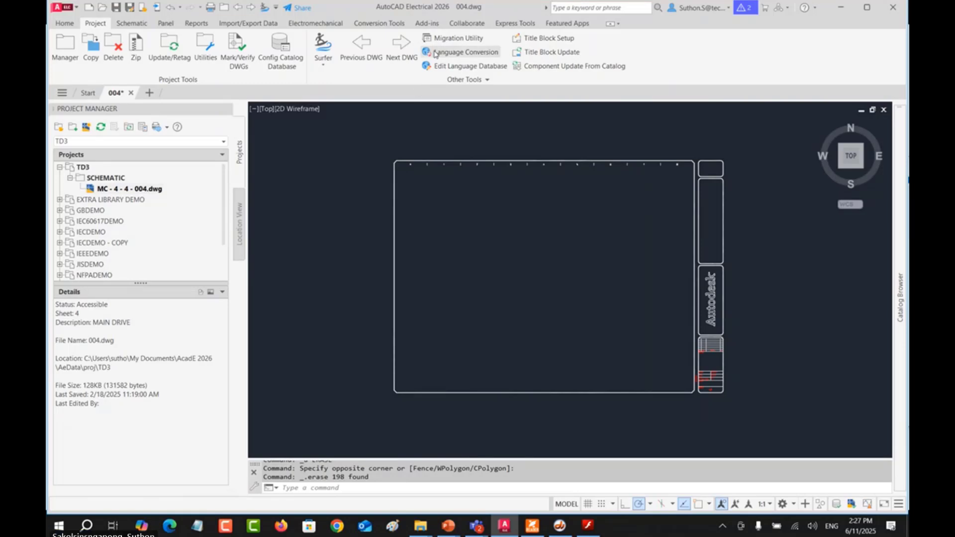
# Step: Turn on the classic menu bar and fully rebuild the TD3 project database, including wire connection processing
pyautogui.click(275, 8)
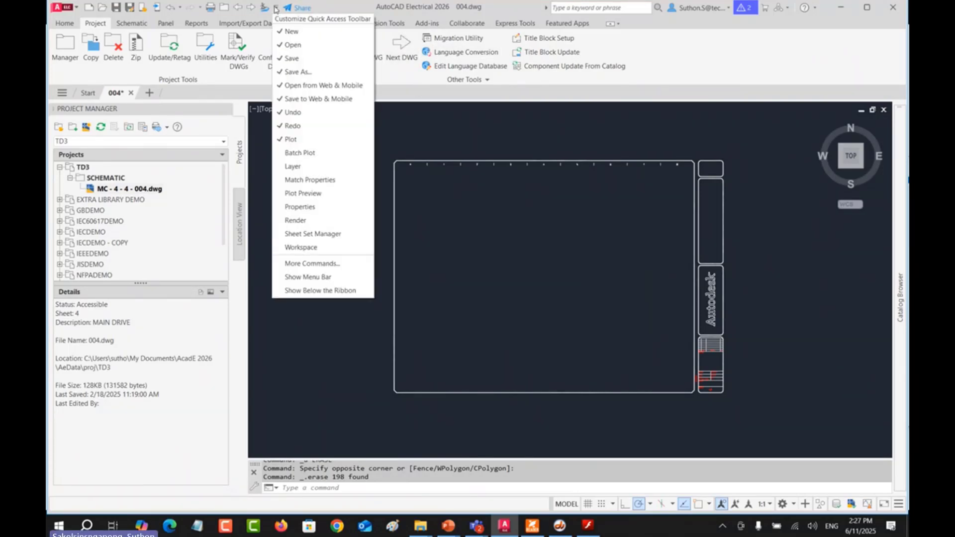
pyautogui.click(314, 276)
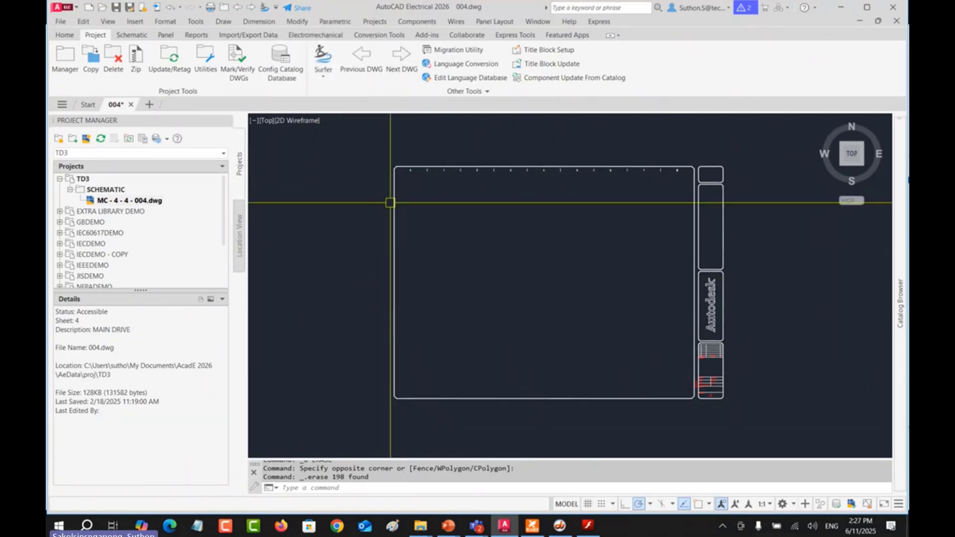
pyautogui.click(374, 21)
pyautogui.moveTo(386, 34)
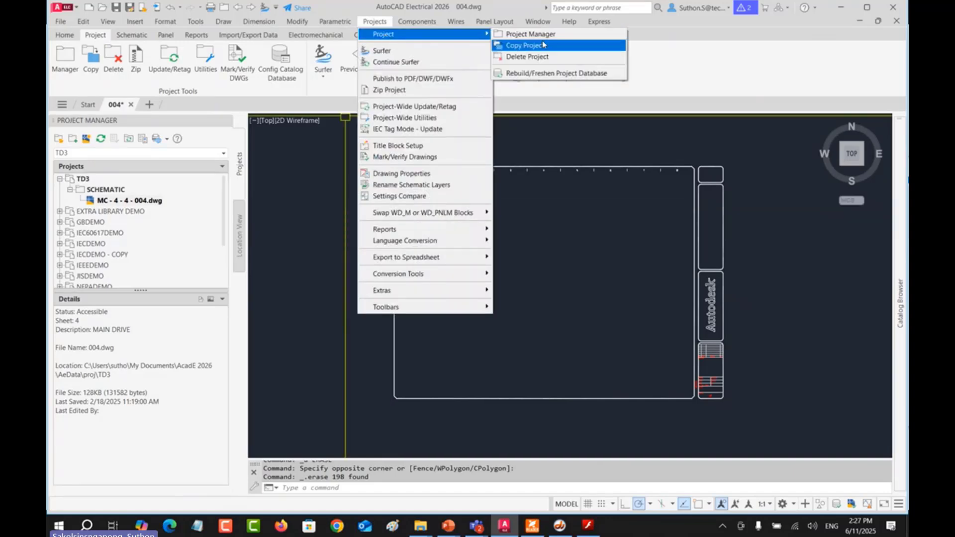
pyautogui.click(588, 76)
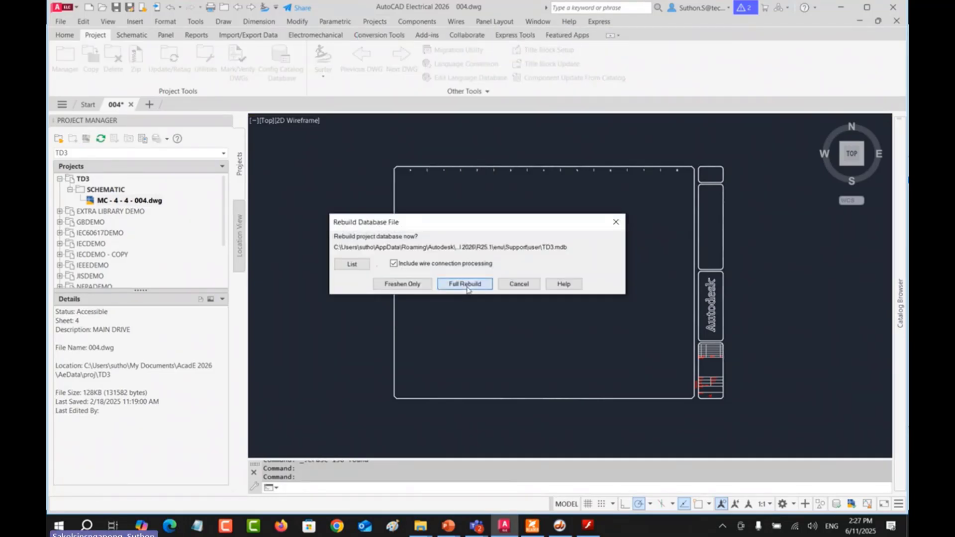
pyautogui.click(465, 284)
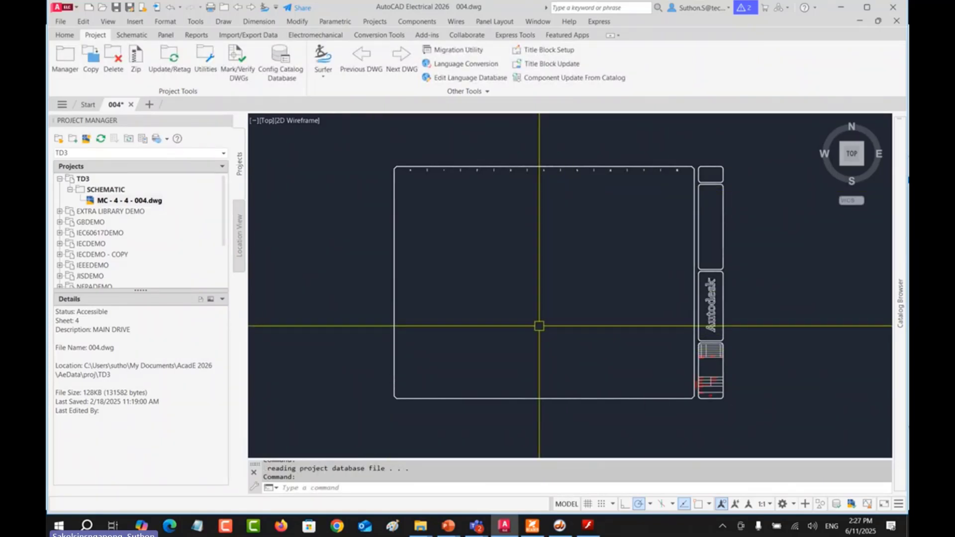
# Step: Draw a single diagonal test line rising to the right in the middle of the empty drawing frame
pyautogui.write('l')
pyautogui.press('Return')
pyautogui.click(475, 320)
pyautogui.click(591, 249)
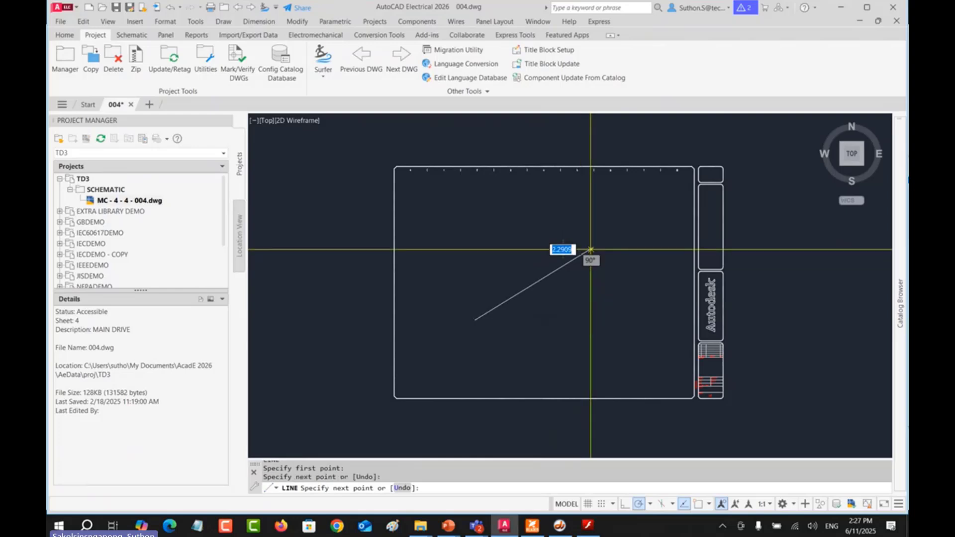
pyautogui.press('Return')
# Step: Select the diagonal test line inside the drawing frame and erase it
pyautogui.click(489, 249)
pyautogui.click(559, 320)
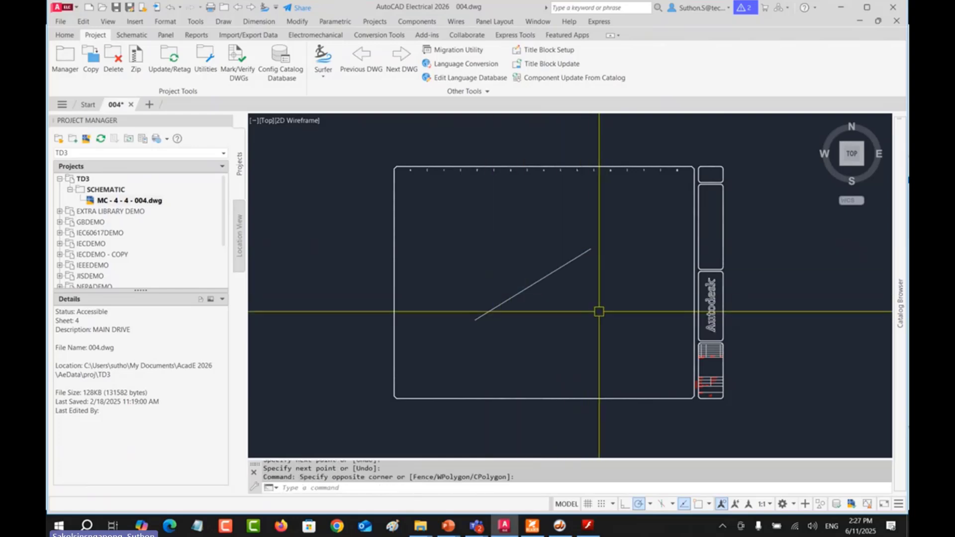
pyautogui.click(599, 314)
pyautogui.click(531, 284)
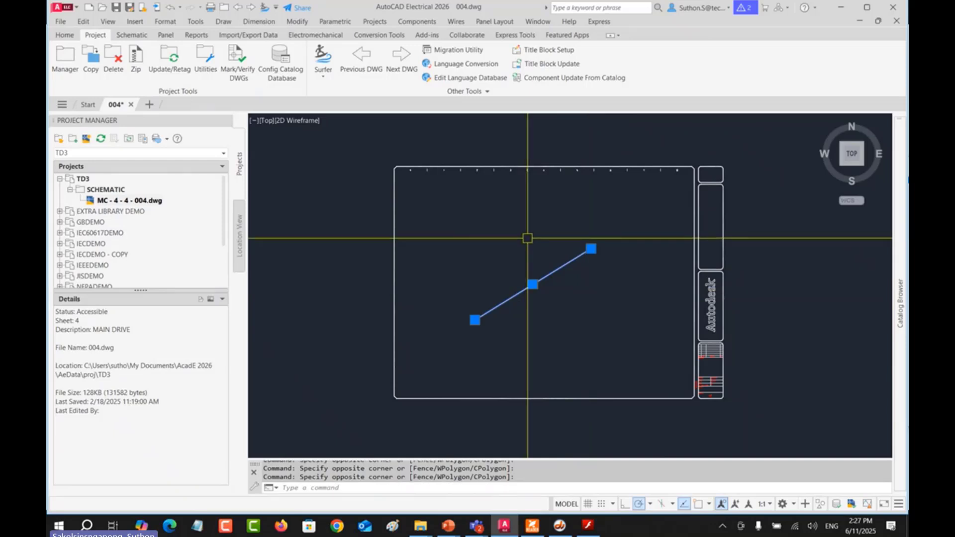
pyautogui.press('Delete')
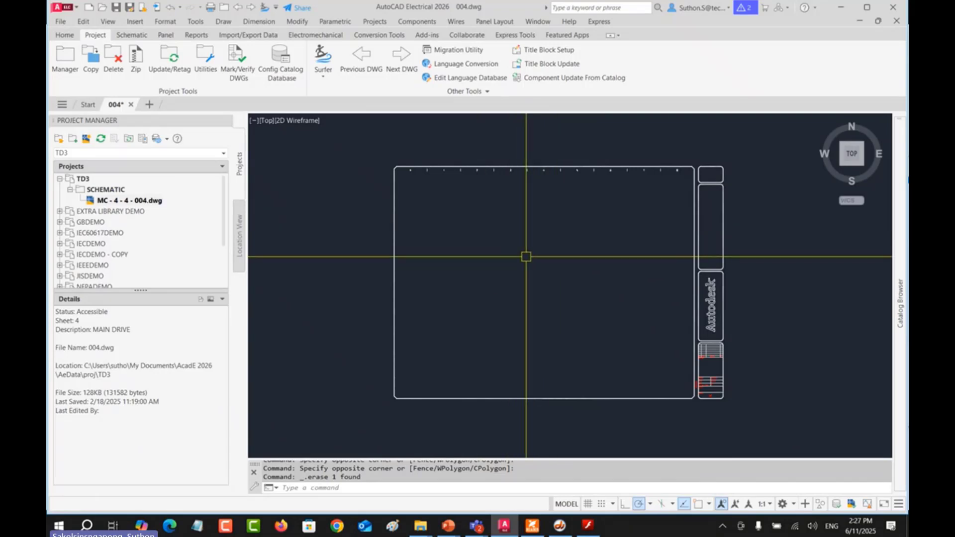
# Step: Run another full rebuild of the TD3 project database with wire connection processing included
pyautogui.click(380, 22)
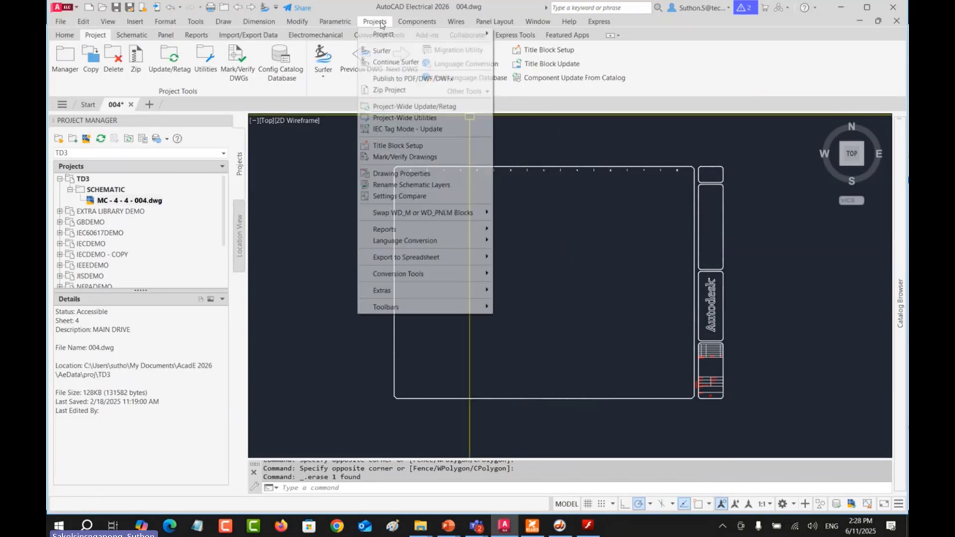
pyautogui.moveTo(387, 35)
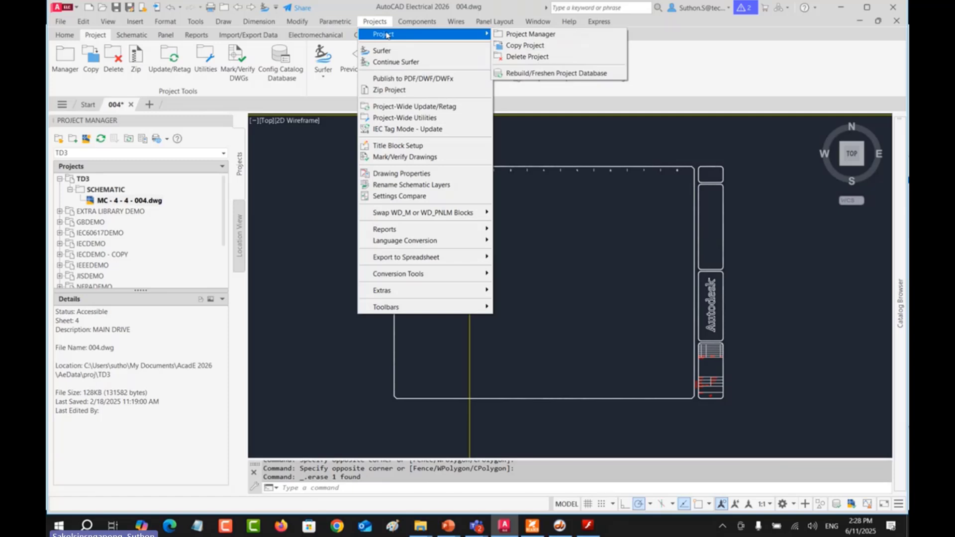
pyautogui.click(566, 75)
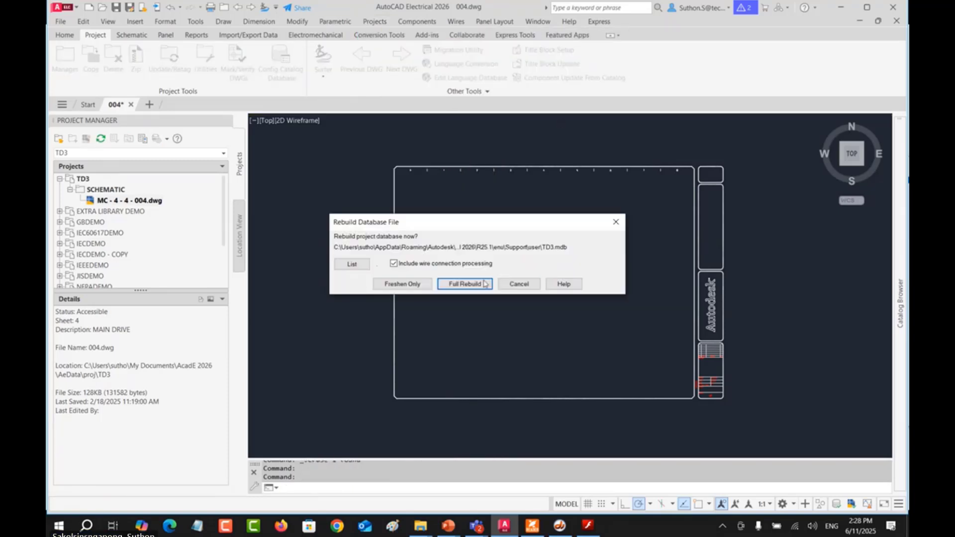
pyautogui.click(464, 284)
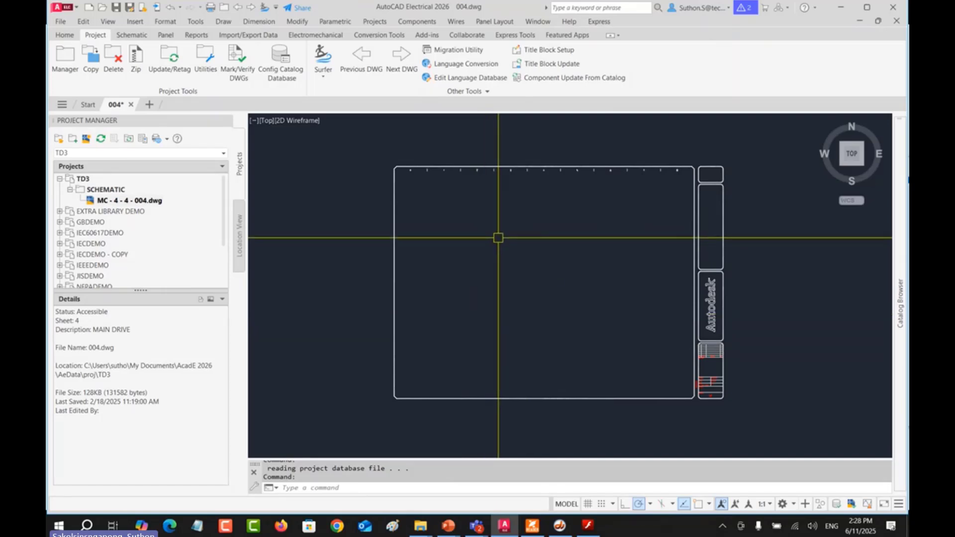
pyautogui.click(373, 21)
pyautogui.moveTo(423, 34)
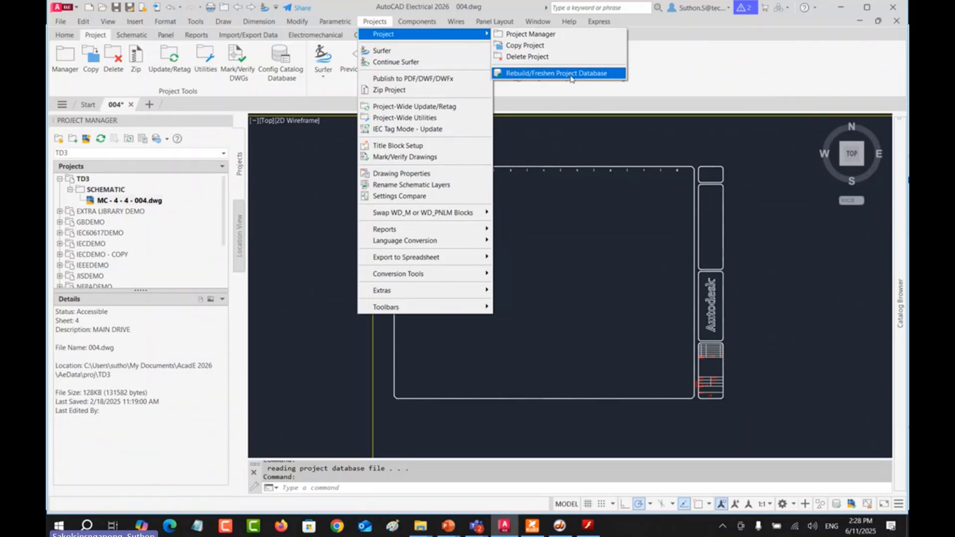
pyautogui.click(588, 137)
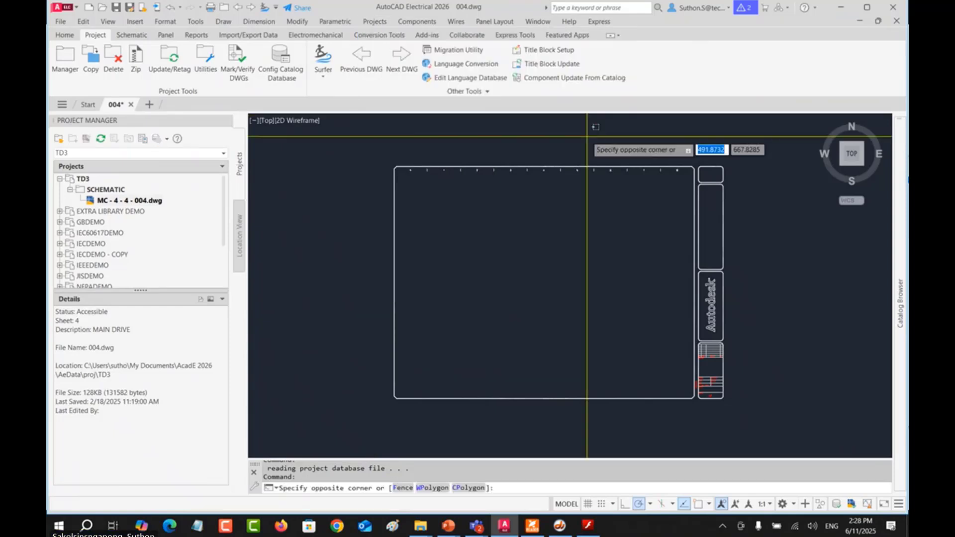
pyautogui.click(551, 137)
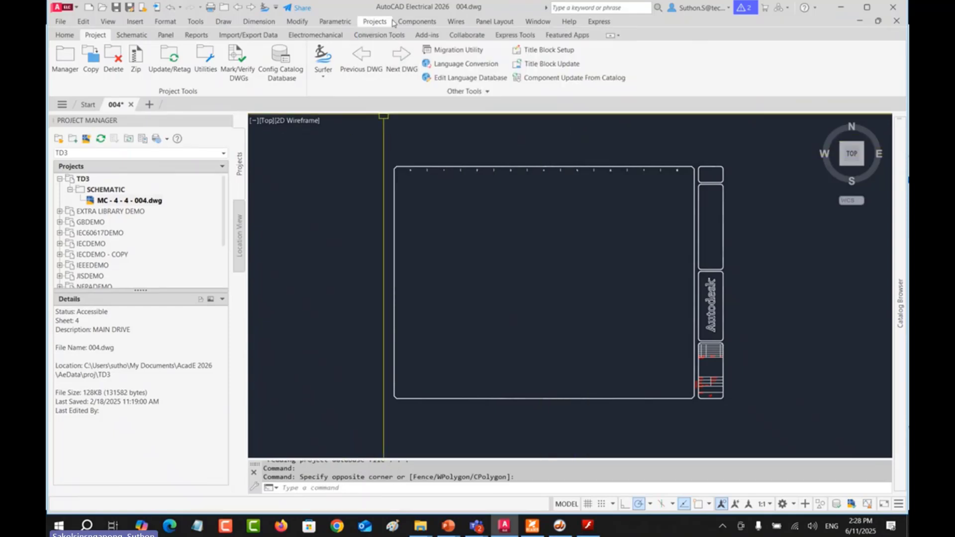
pyautogui.click(375, 21)
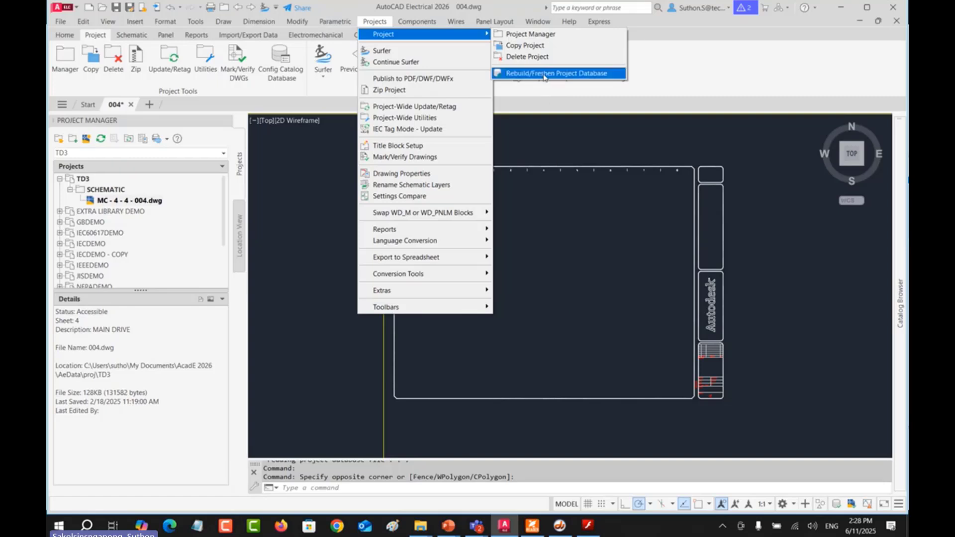
# Step: Rebuild the TD3 project database once more
pyautogui.click(566, 75)
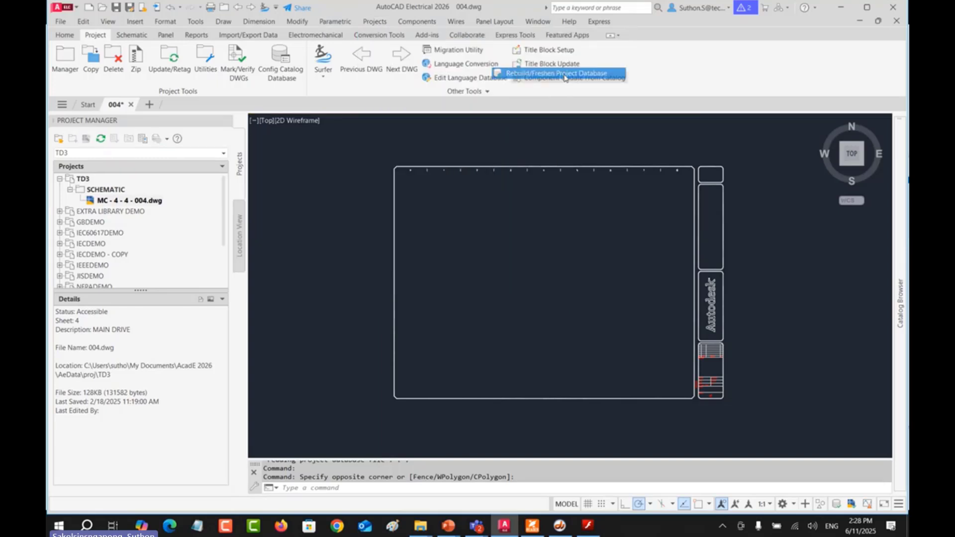
pyautogui.click(481, 286)
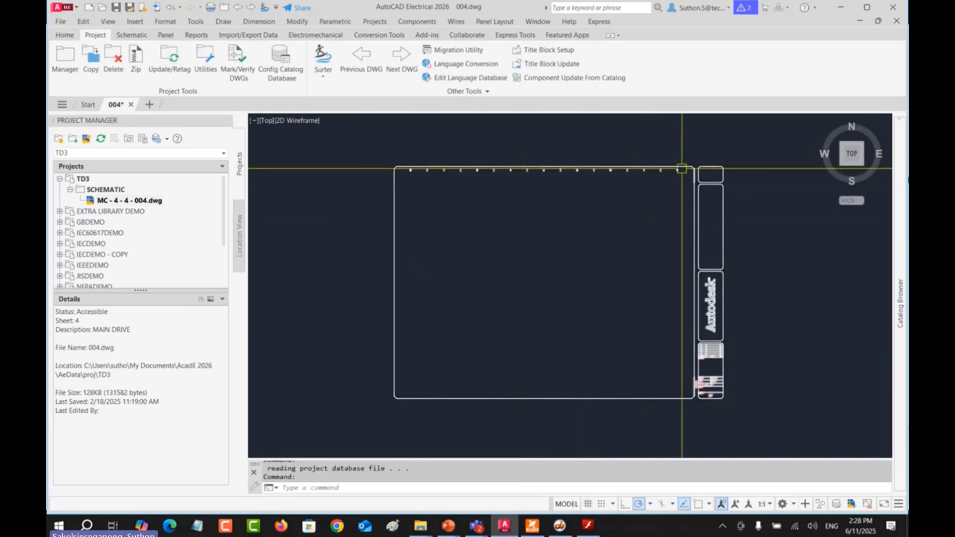
# Step: With snap off, insert a ladder across the drawing frame, starting at about 70,520 and running almost to the frame's far edge
pyautogui.moveTo(462, 205)
pyautogui.mouseDown(button='middle')
pyautogui.moveTo(387, 240)
pyautogui.moveTo(369, 176)
pyautogui.mouseUp(button='middle')
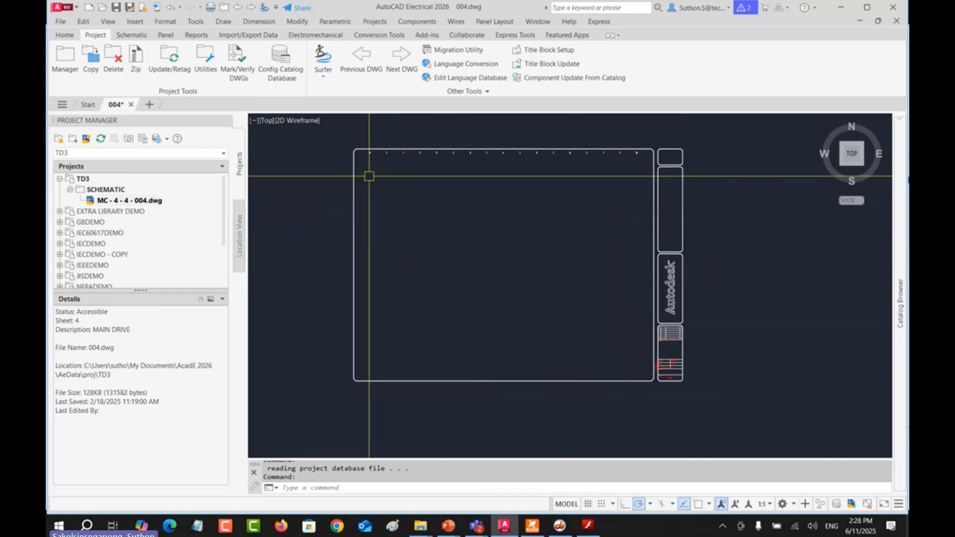
pyautogui.click(132, 35)
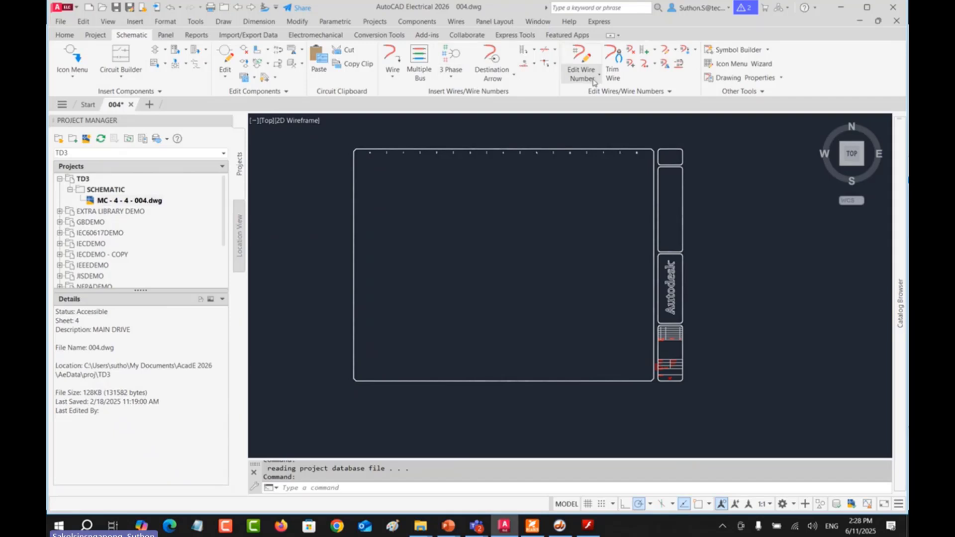
pyautogui.click(525, 52)
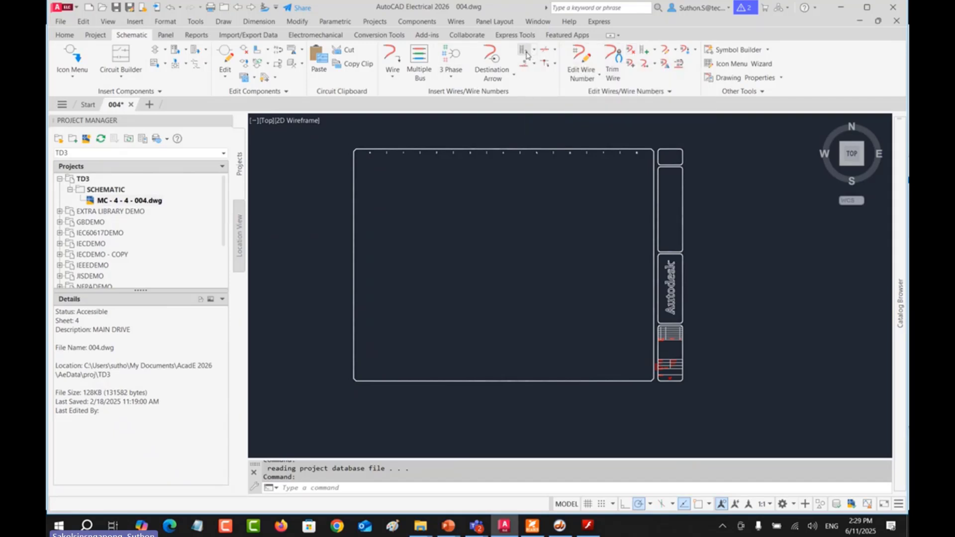
pyautogui.click(421, 364)
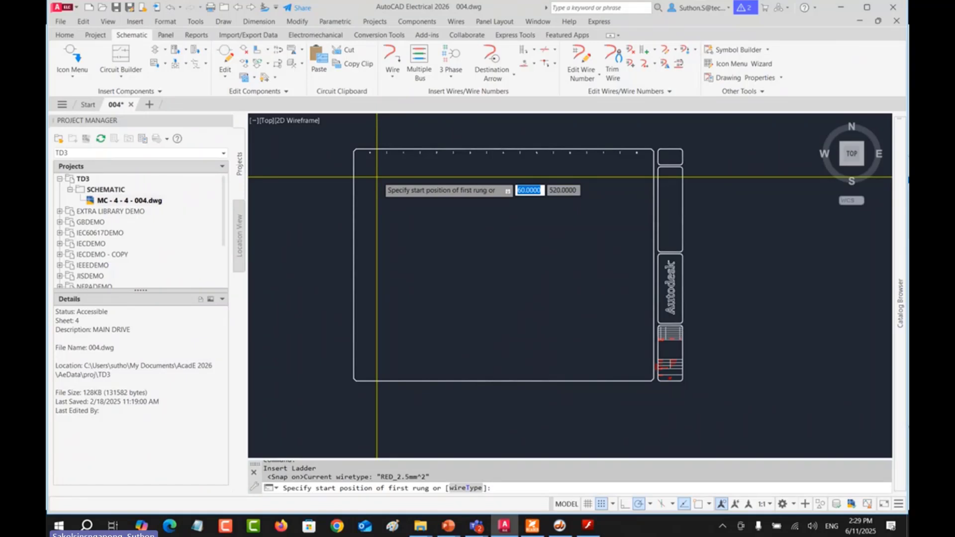
pyautogui.press('F9')
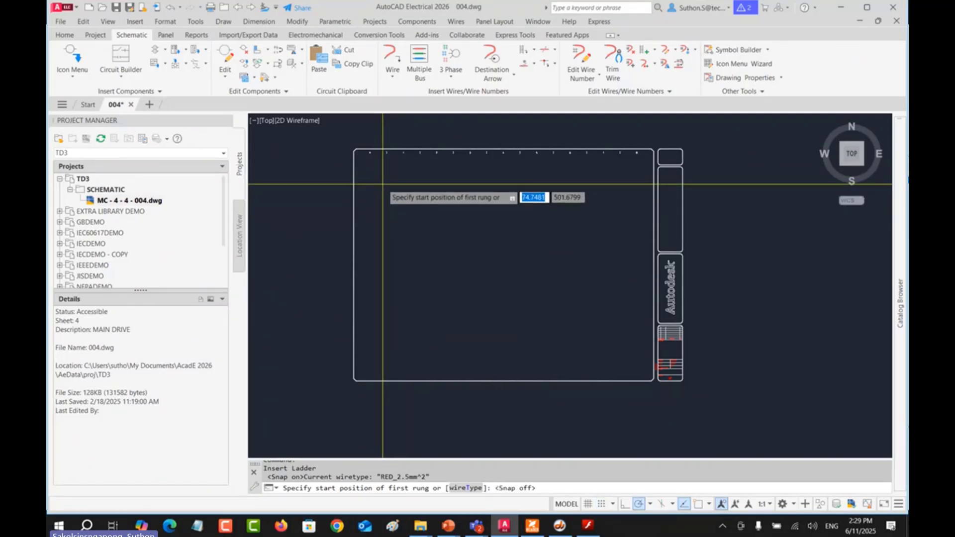
pyautogui.press('F9')
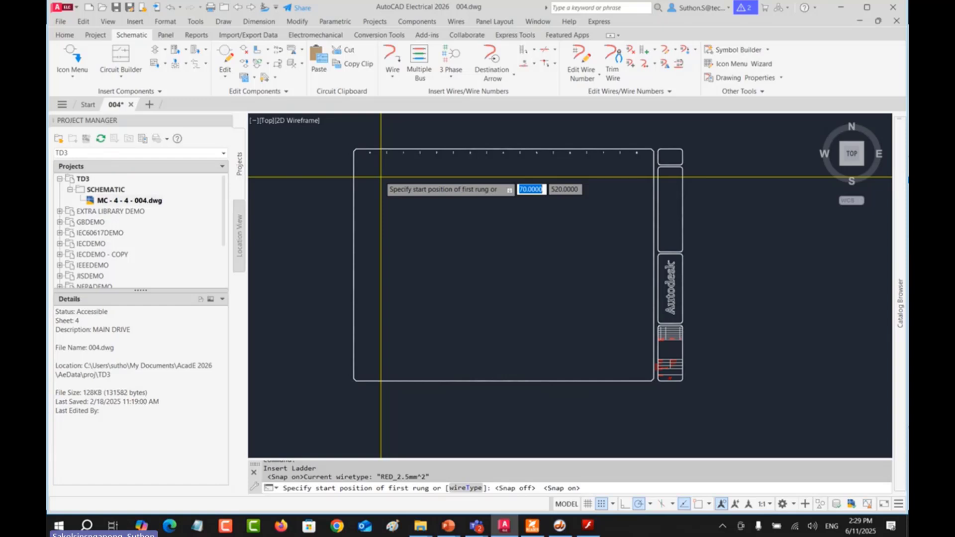
pyautogui.press('F9')
pyautogui.click(381, 177)
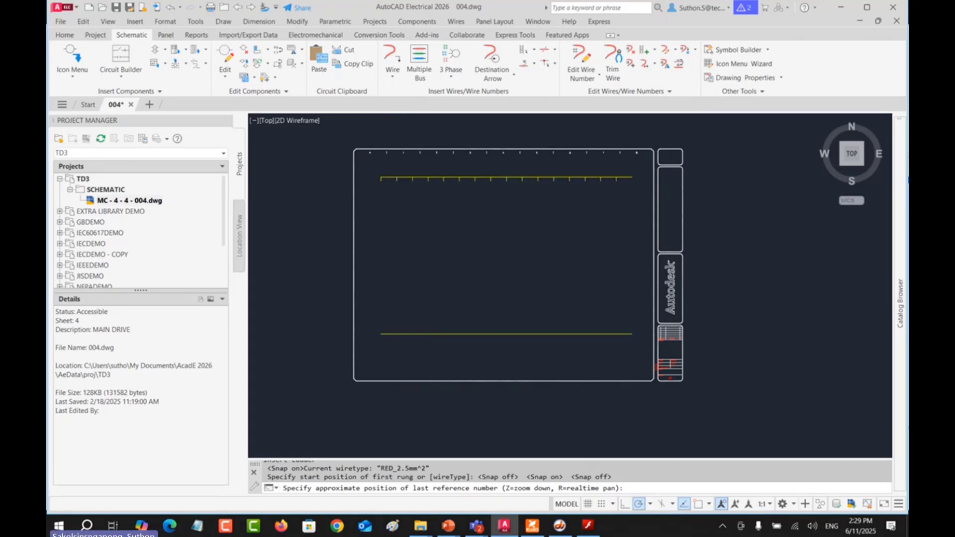
pyautogui.click(632, 186)
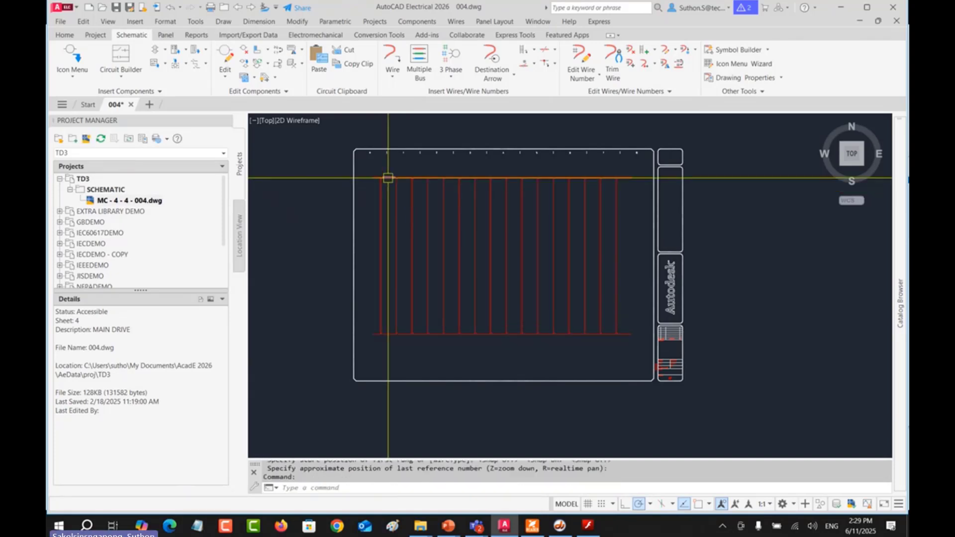
# Step: Check the angled wire tees on the ladder, then erase the whole ladder including the remaining bus ends
pyautogui.scroll(5, 369, 173)
pyautogui.scroll(3, 369, 174)
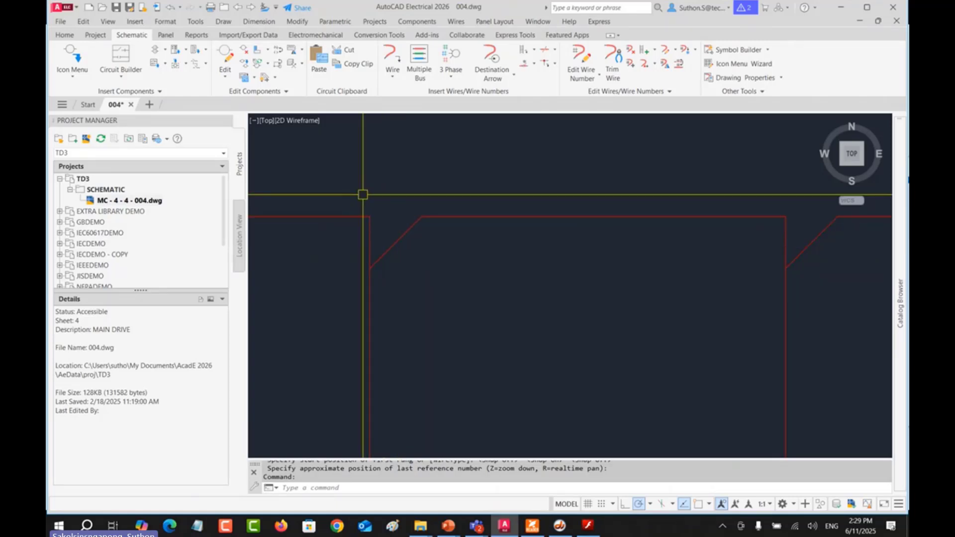
pyautogui.scroll(-2, 378, 260)
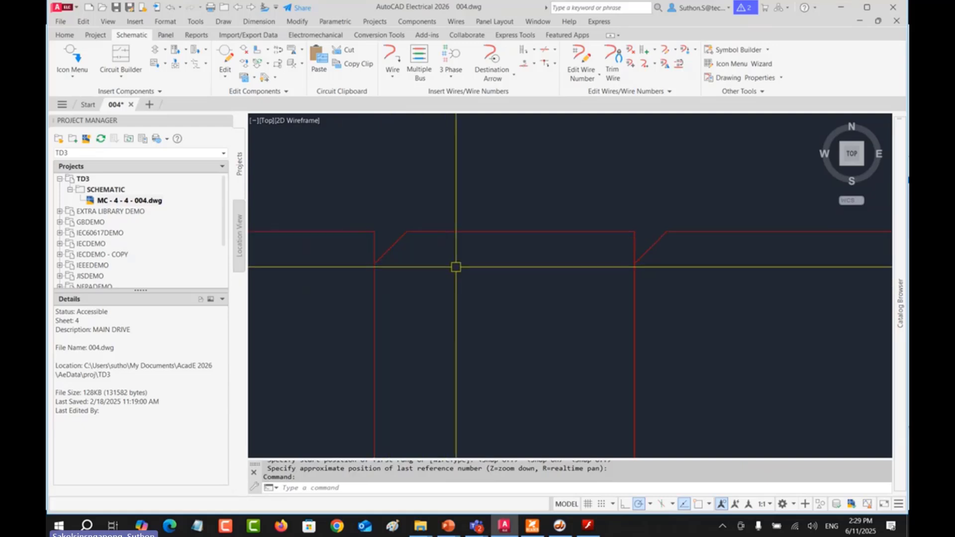
pyautogui.scroll(-4, 483, 294)
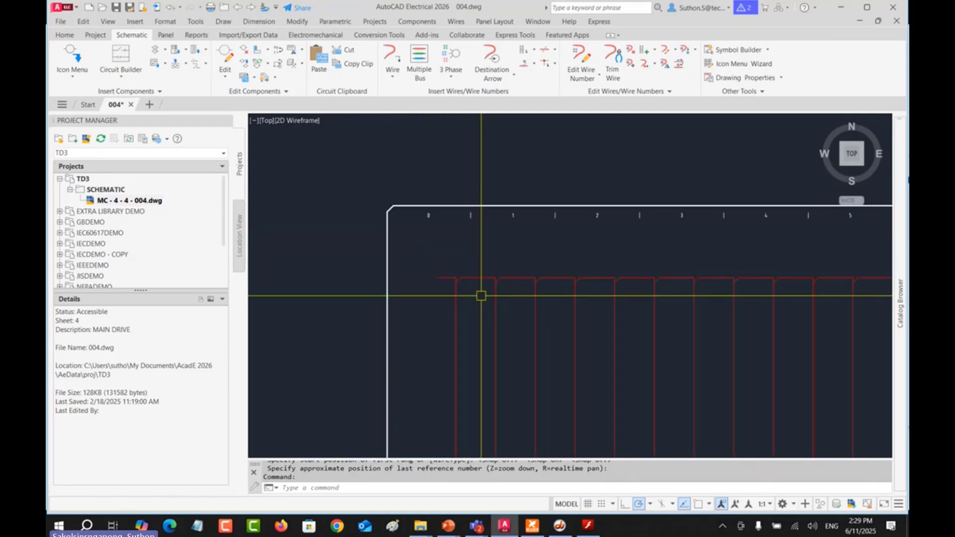
pyautogui.scroll(-2, 390, 239)
pyautogui.click(325, 211)
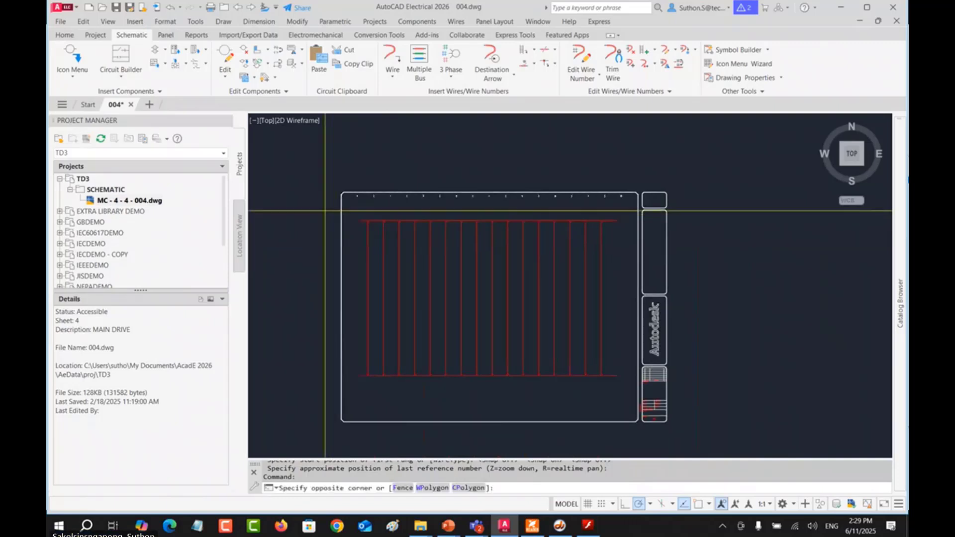
pyautogui.click(614, 394)
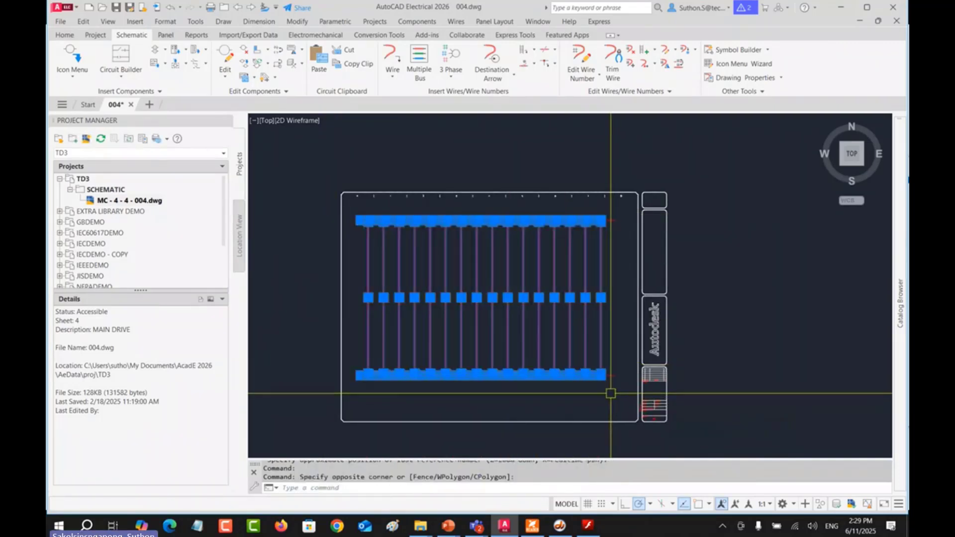
pyautogui.press('Delete')
pyautogui.click(584, 214)
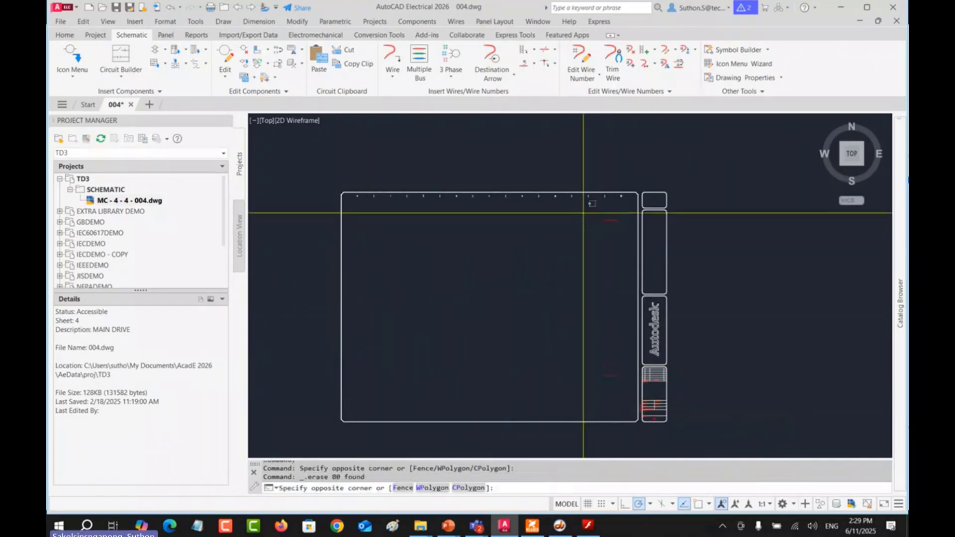
pyautogui.click(628, 373)
pyautogui.press('Delete')
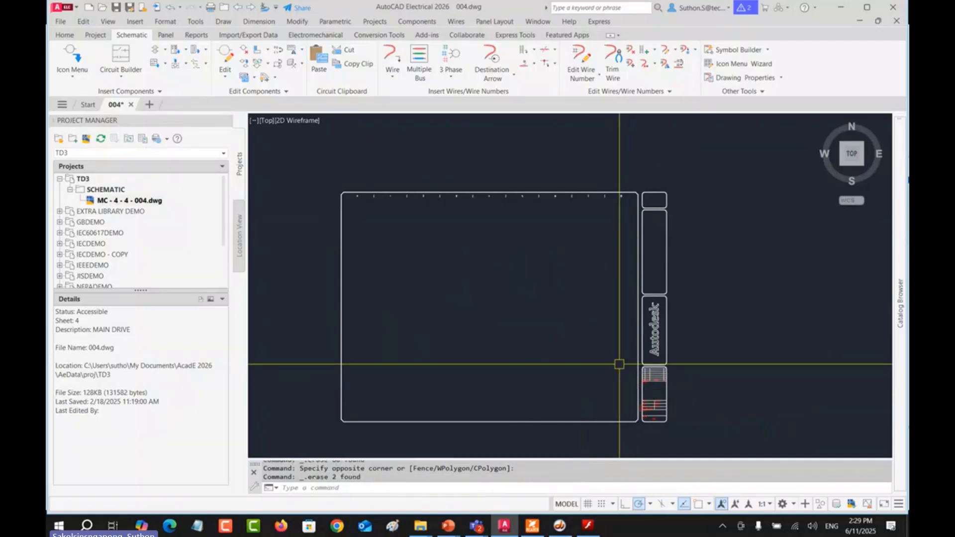
# Step: Set the wire tee style of 004.dwg to Dot in its drawing properties
pyautogui.rightClick(145, 201)
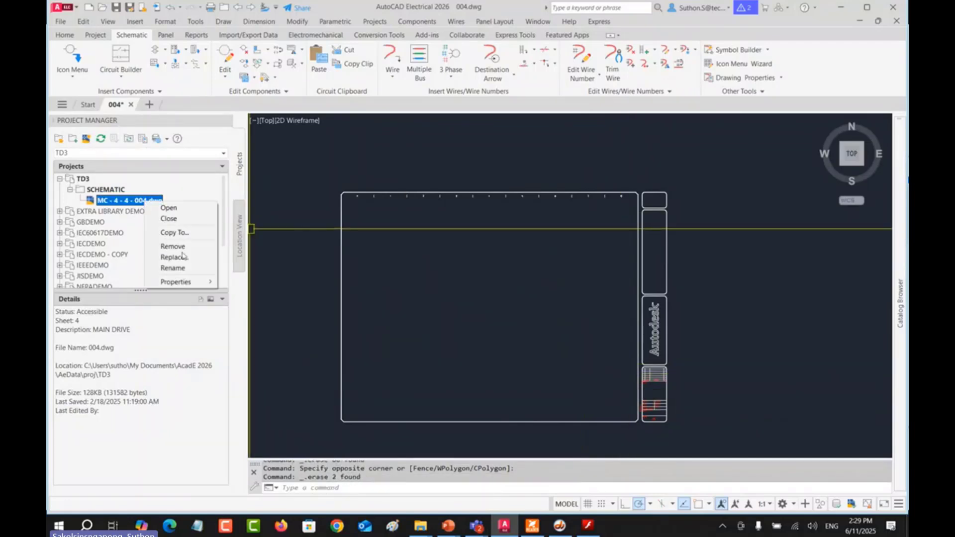
pyautogui.moveTo(192, 282)
pyautogui.click(241, 285)
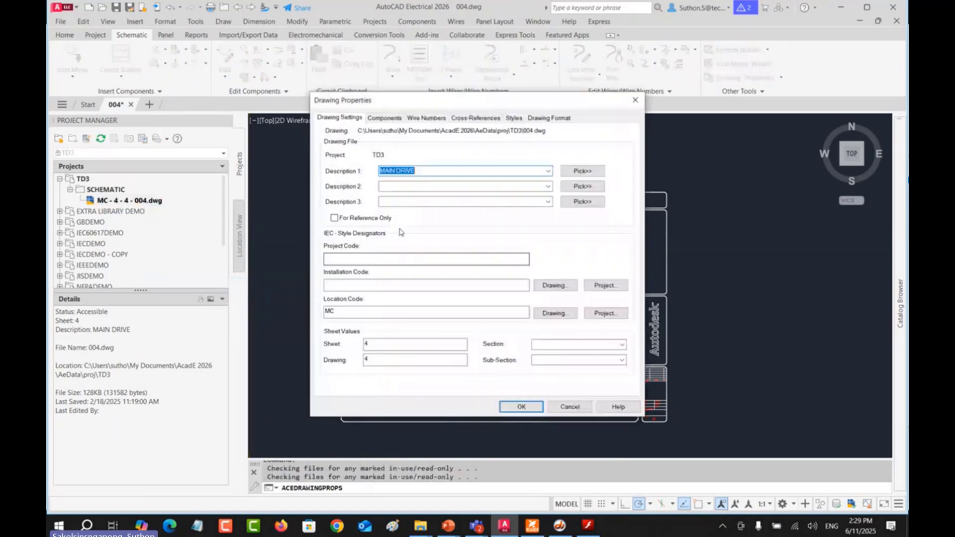
pyautogui.click(513, 119)
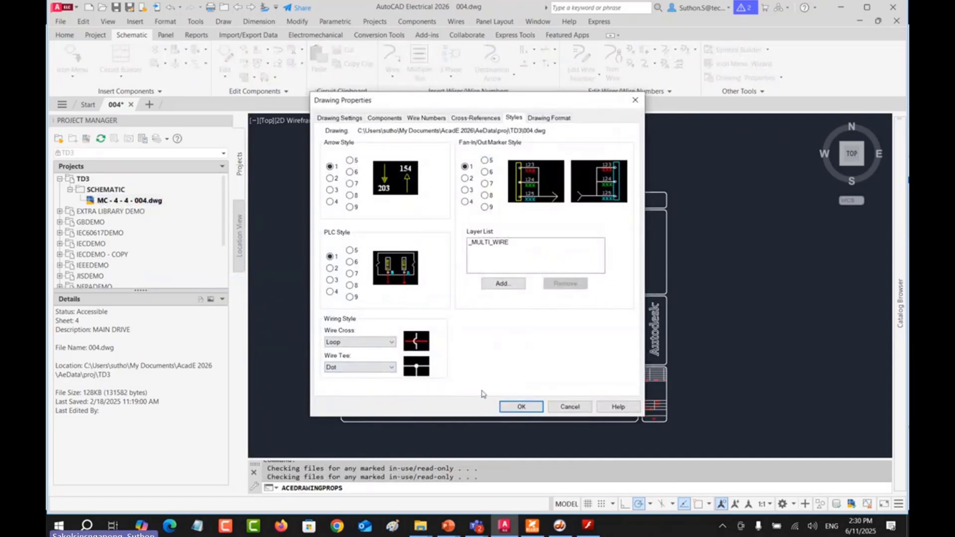
pyautogui.click(522, 407)
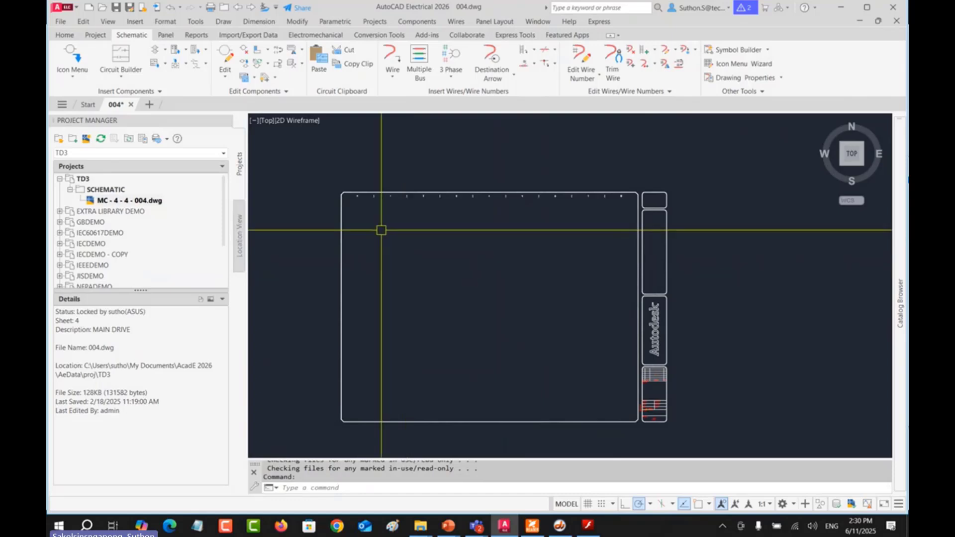
# Step: With snap off, insert a 1 Phase ladder 400 wide with 40 spacing and rungs drawn, starting at about 90,510 and spanning the frame
pyautogui.scroll(3, 371, 211)
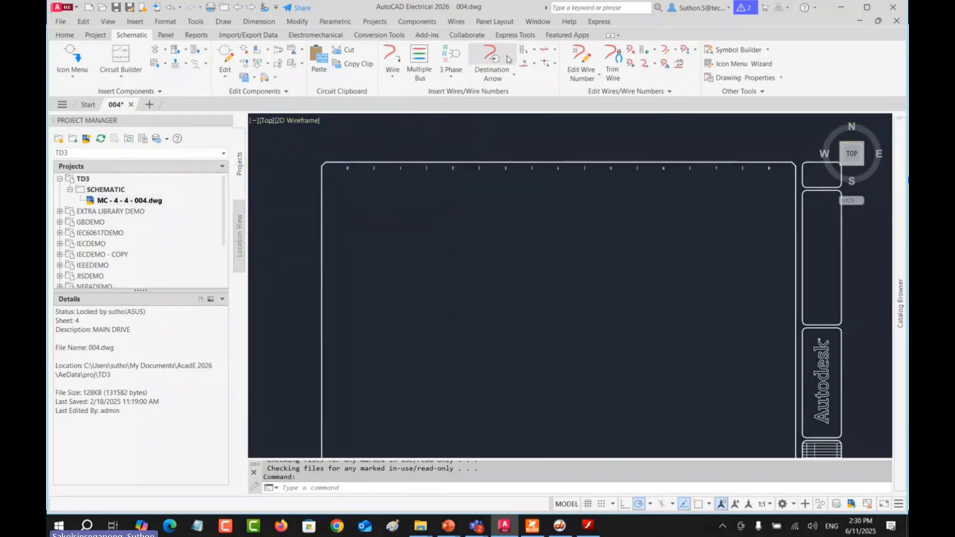
pyautogui.click(524, 52)
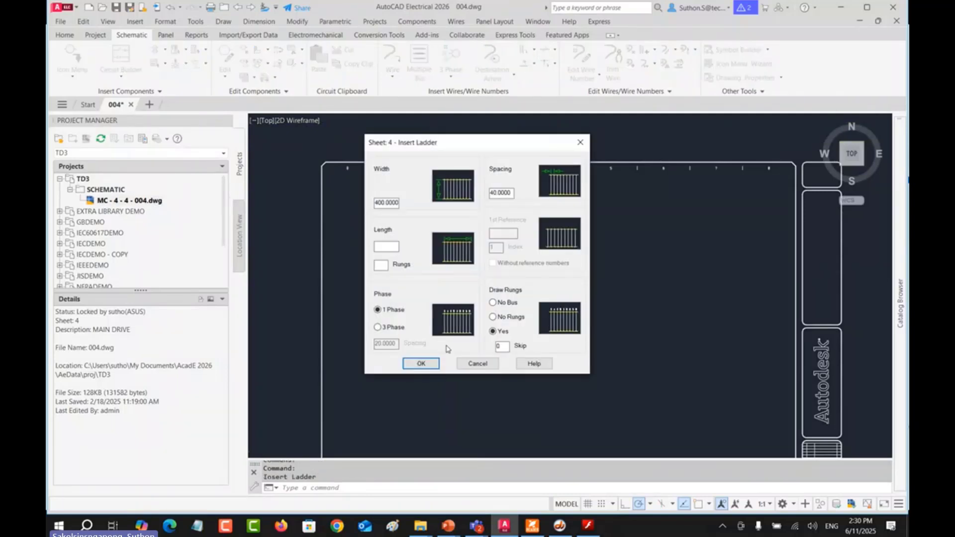
pyautogui.click(421, 363)
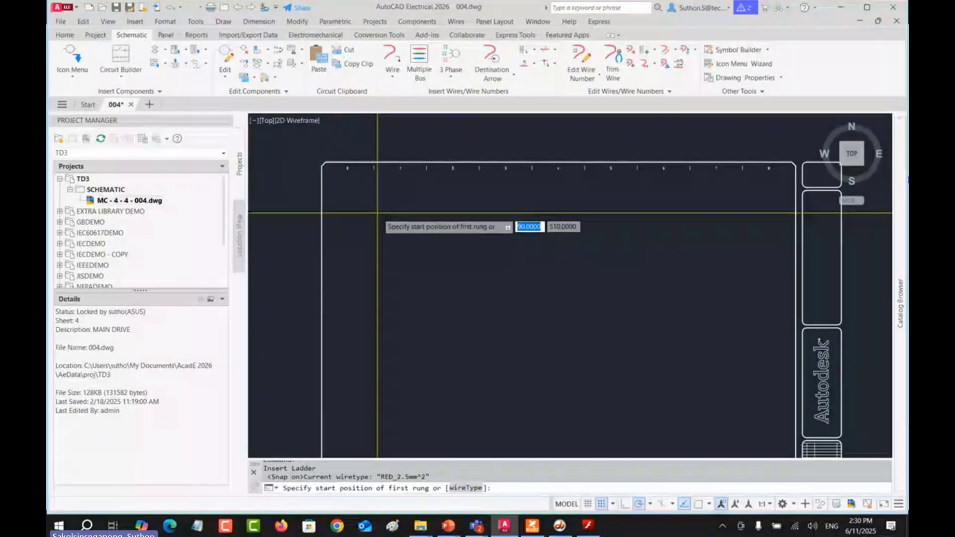
pyautogui.press('F9')
pyautogui.click(377, 213)
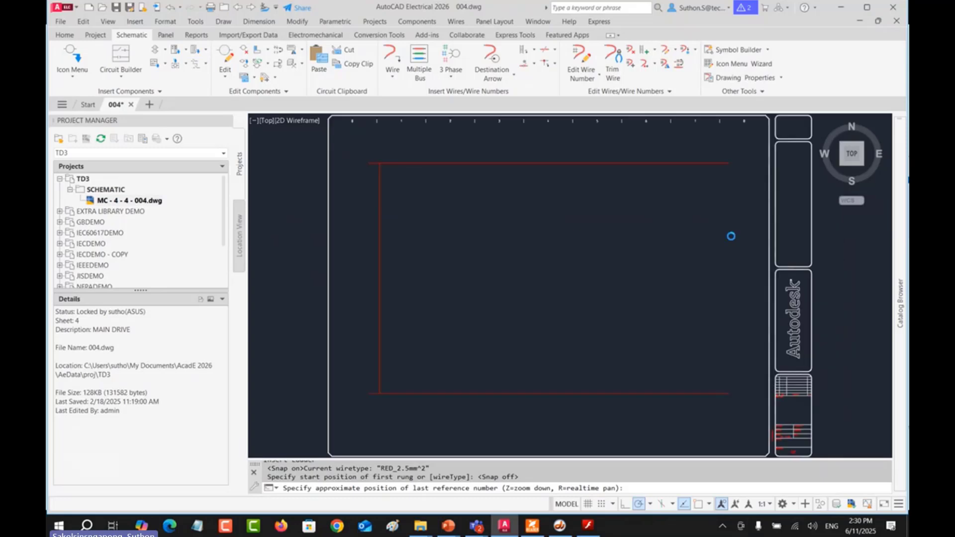
pyautogui.click(732, 236)
# Step: Insert an IEC fuse symbol on the ladder's first rung, just below the upper bus, with snap on
pyautogui.scroll(5, 384, 209)
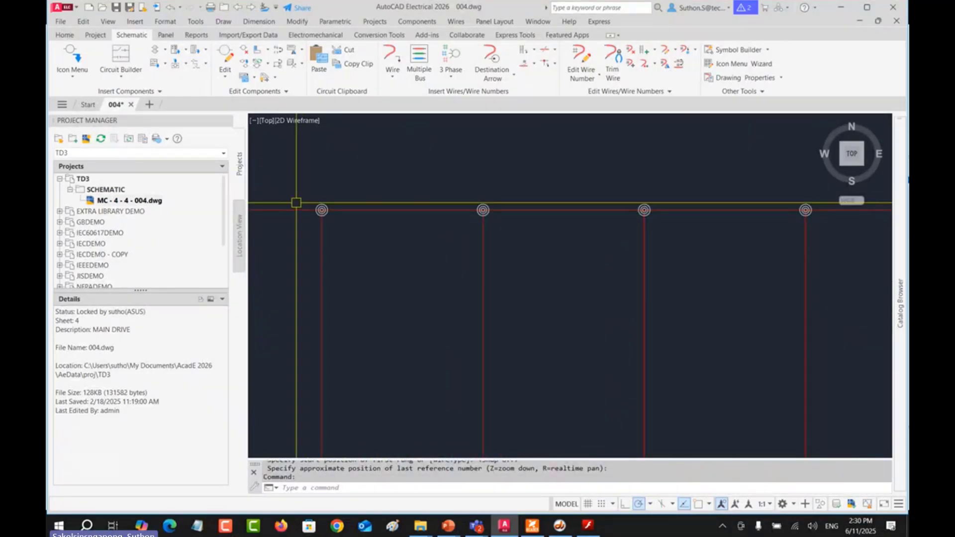
pyautogui.moveTo(375, 262); pyautogui.dragTo(500, 269, button='middle')
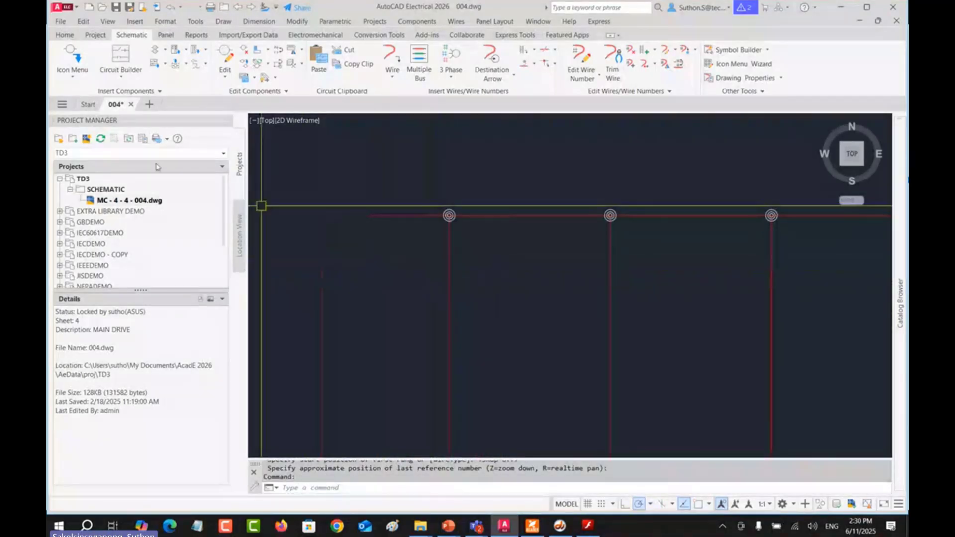
pyautogui.click(75, 59)
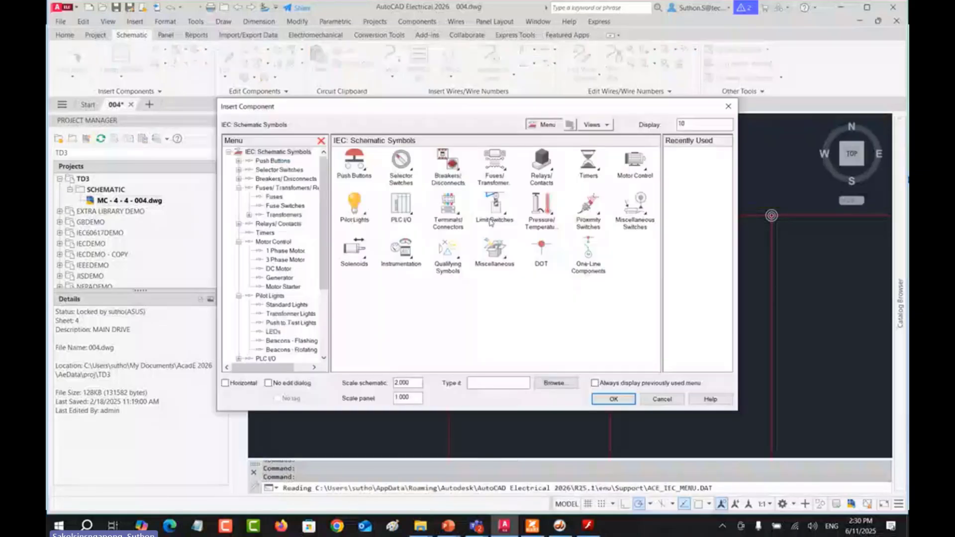
pyautogui.click(502, 166)
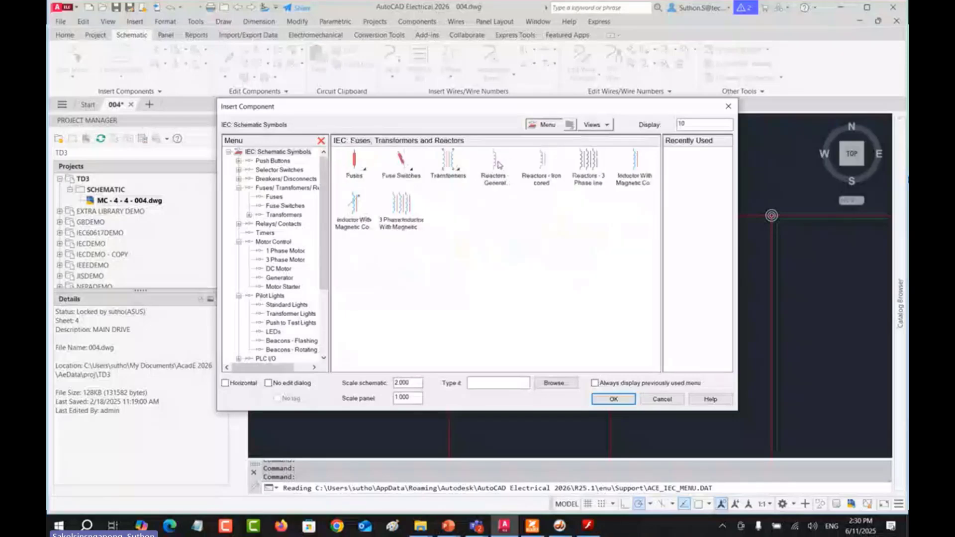
pyautogui.click(355, 170)
pyautogui.click(354, 164)
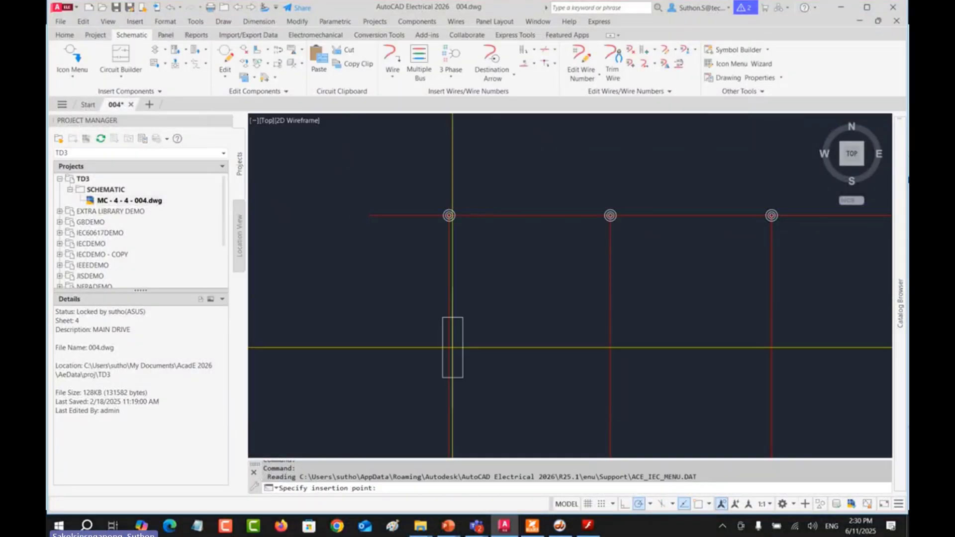
pyautogui.scroll(-5, 452, 348)
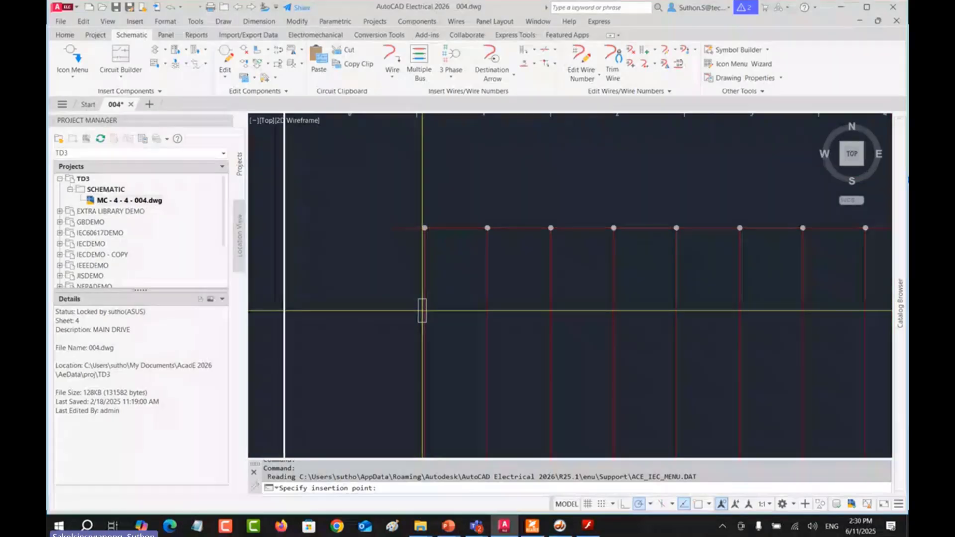
pyautogui.press('F9')
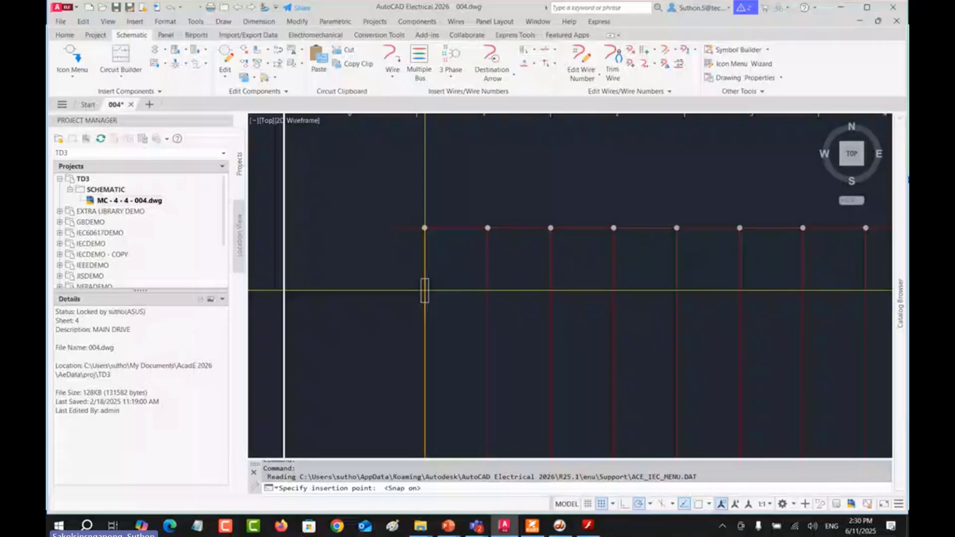
pyautogui.click(425, 291)
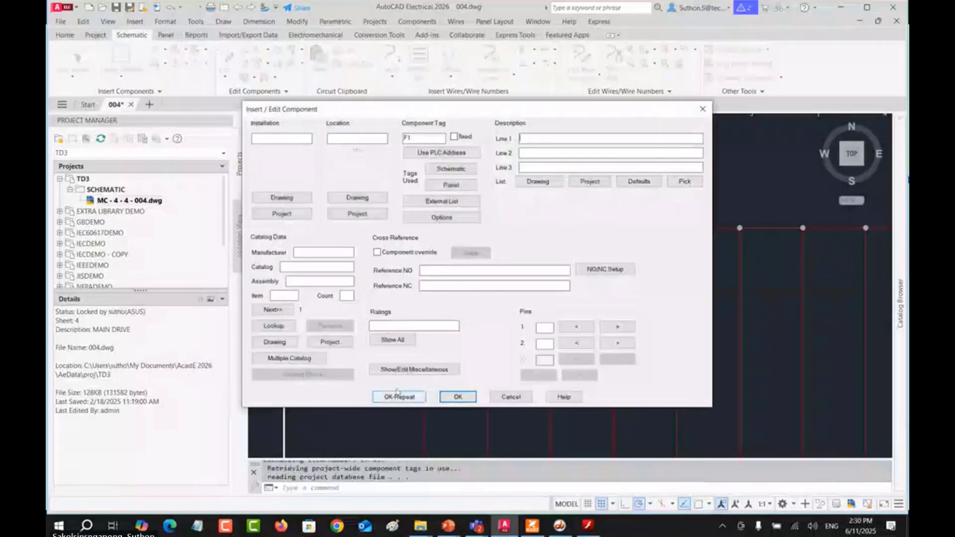
# Step: Assign the ABB catalog number 1YMB531007M0007 to the fuse on the first rung and map the symbol to that number
pyautogui.click(273, 326)
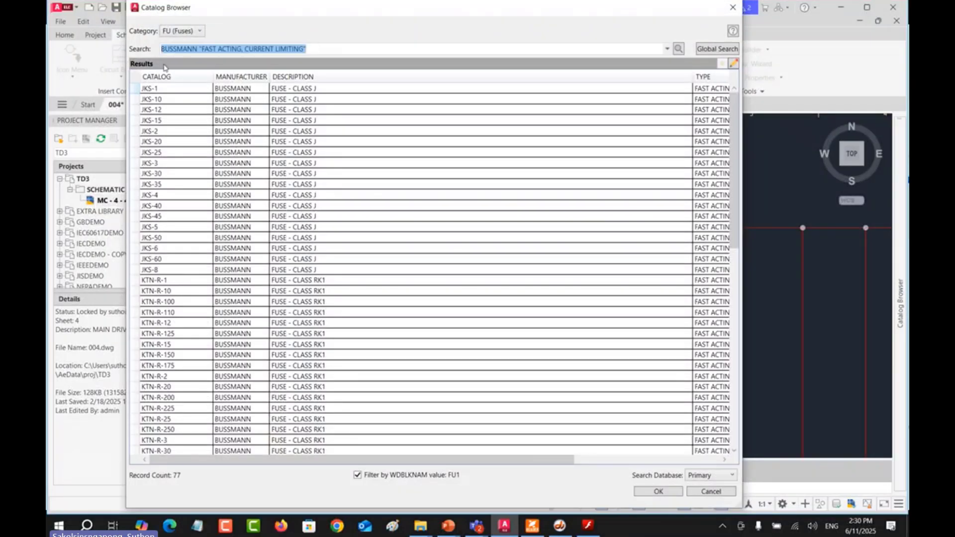
pyautogui.press('BackSpace')
pyautogui.press('Return')
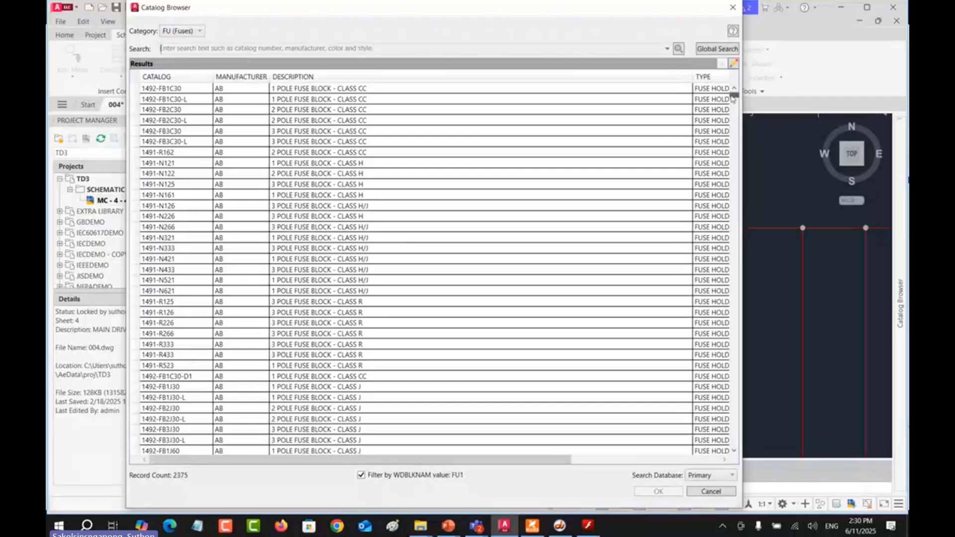
pyautogui.moveTo(734, 96); pyautogui.dragTo(736, 172)
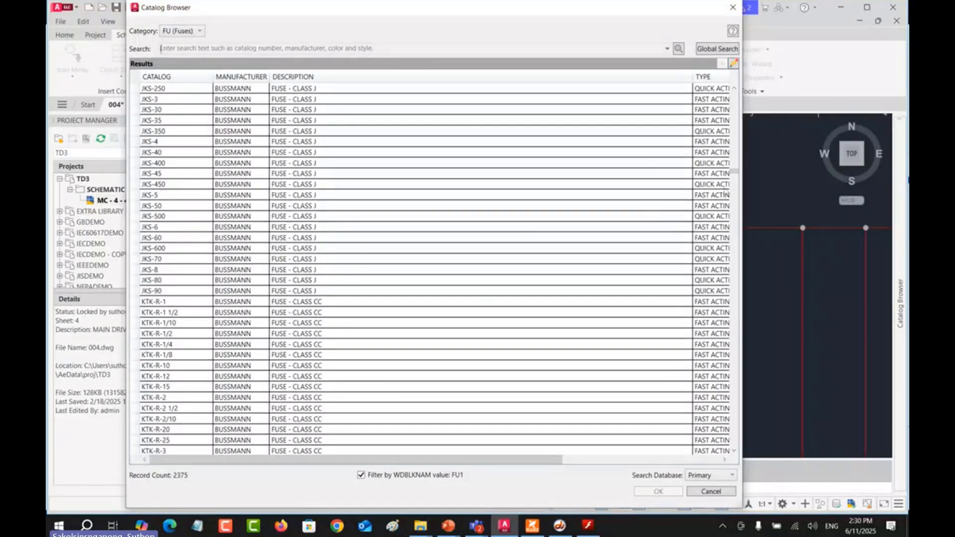
pyautogui.moveTo(736, 175); pyautogui.dragTo(734, 274)
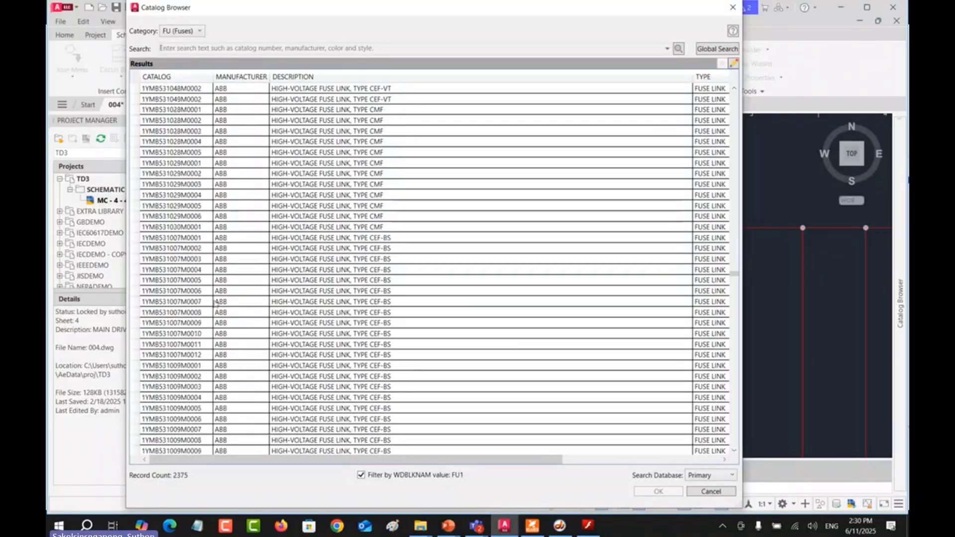
pyautogui.click(183, 301)
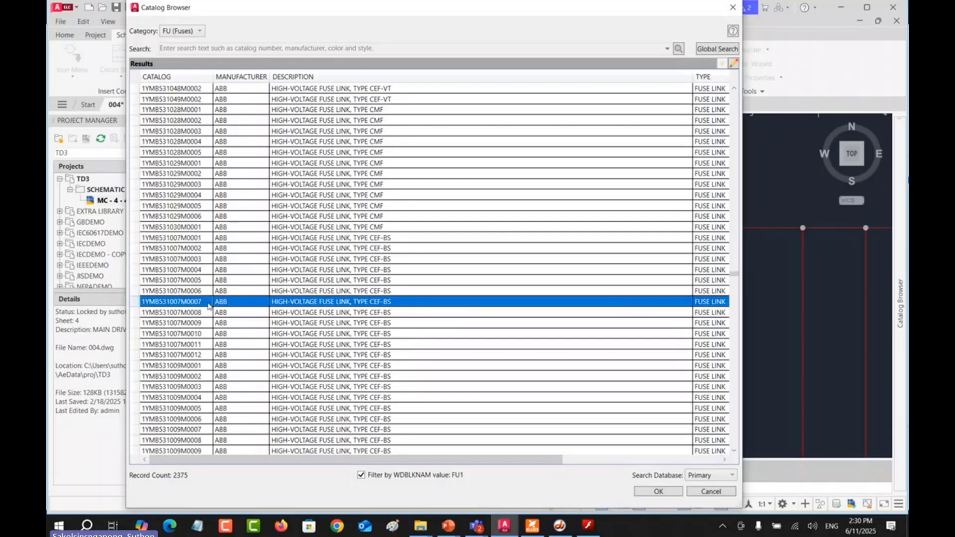
pyautogui.doubleClick(208, 303)
pyautogui.click(441, 396)
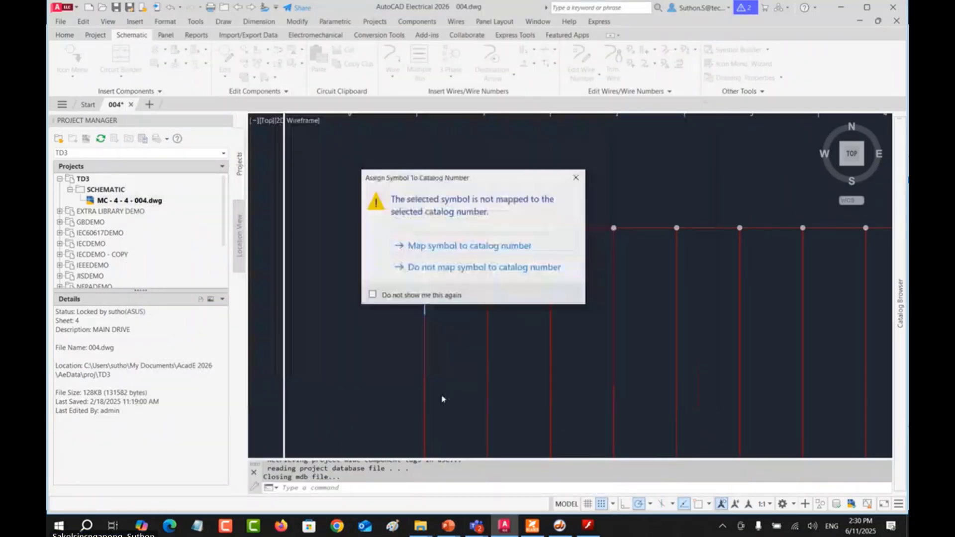
pyautogui.click(445, 248)
pyautogui.scroll(6, 445, 296)
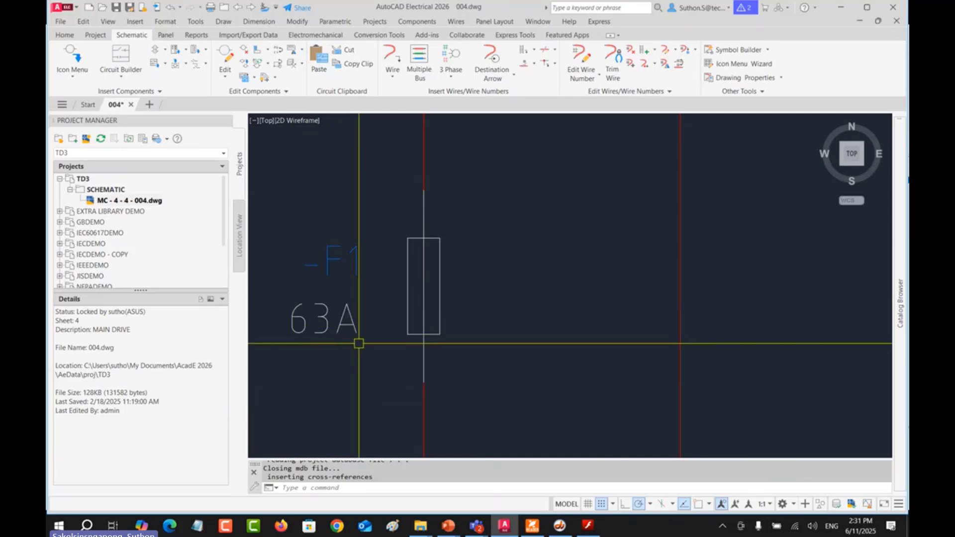
pyautogui.click(72, 58)
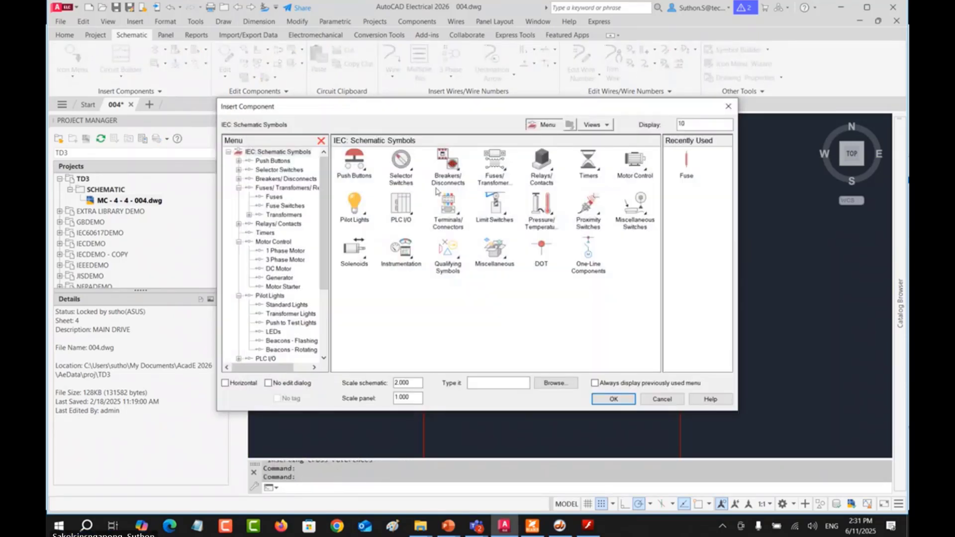
pyautogui.click(504, 180)
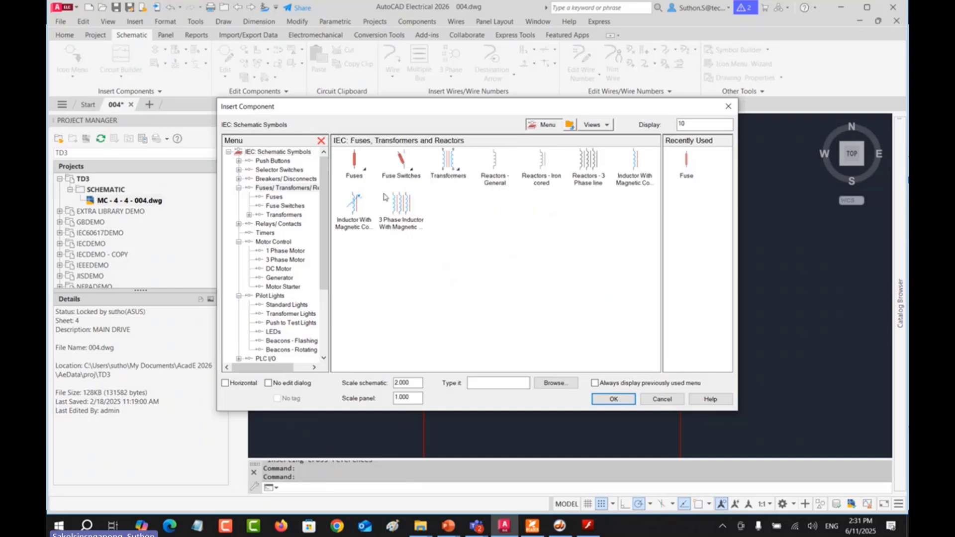
pyautogui.click(355, 165)
pyautogui.click(727, 107)
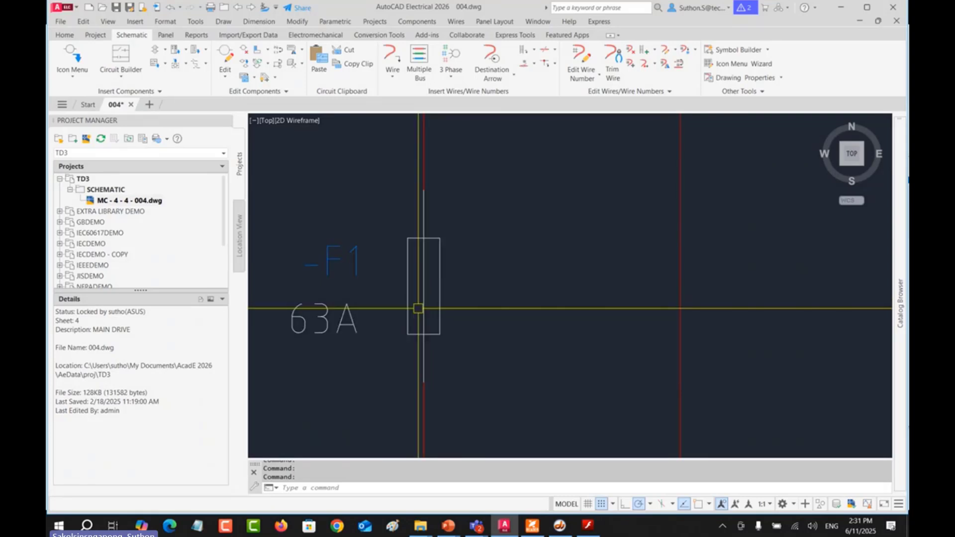
# Step: Insert a normally open IEC push button on the ladder's first rung, below the fuse
pyautogui.scroll(-2, 443, 306)
pyautogui.scroll(-4, 447, 310)
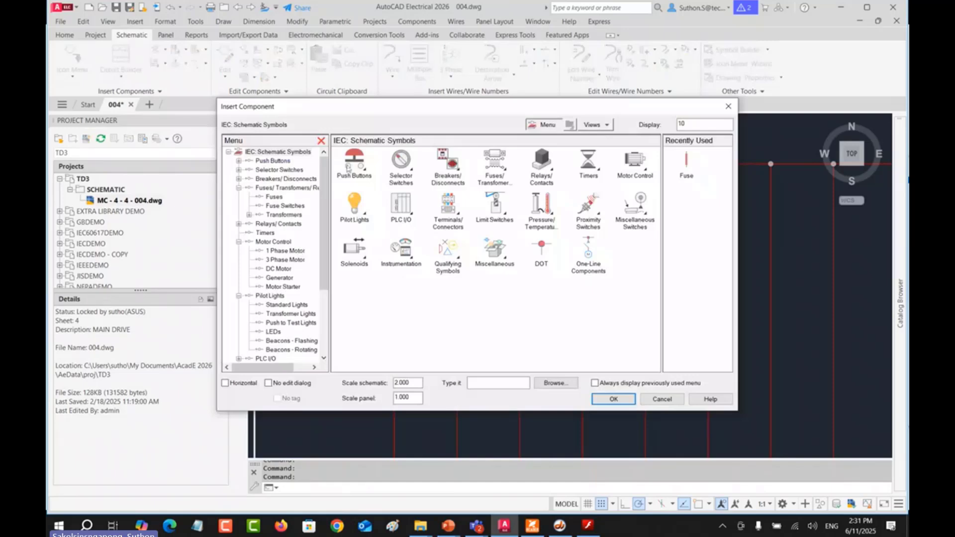
pyautogui.click(351, 167)
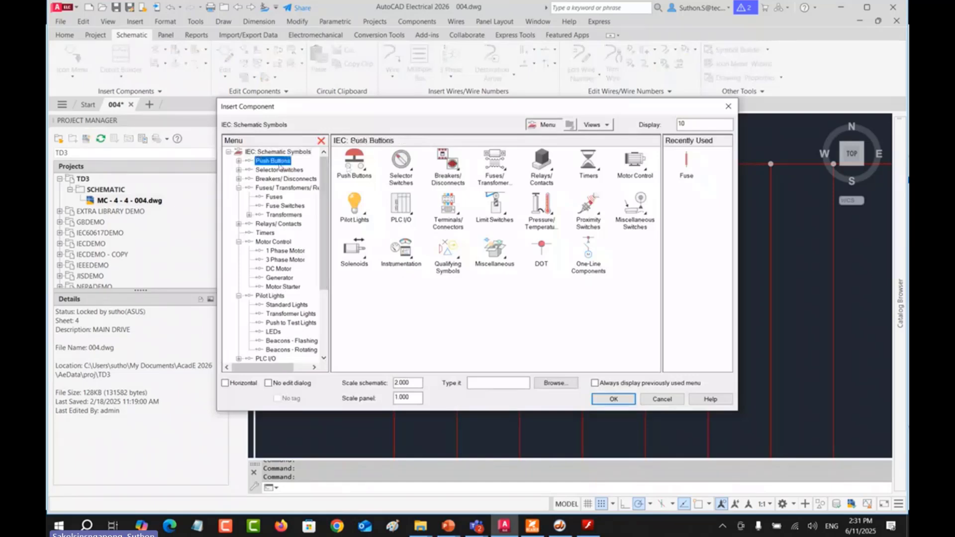
pyautogui.click(360, 177)
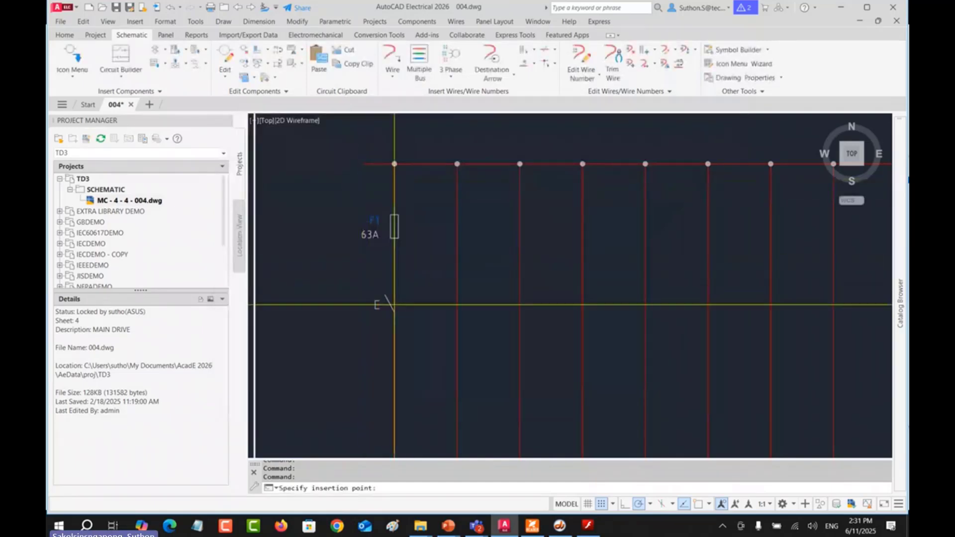
pyautogui.click(395, 305)
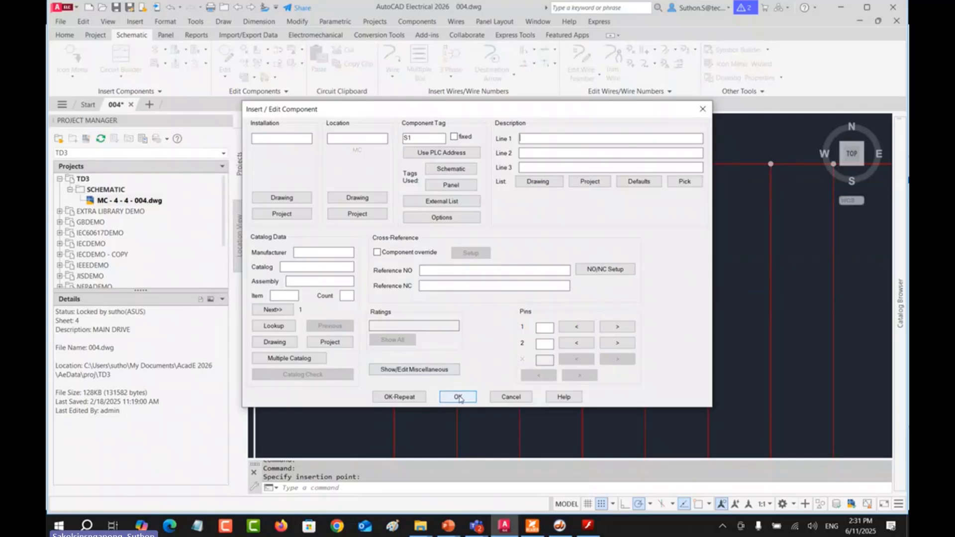
# Step: Assign the AB push button catalog number 800T-B6A to the new component and finish the insertion
pyautogui.click(274, 327)
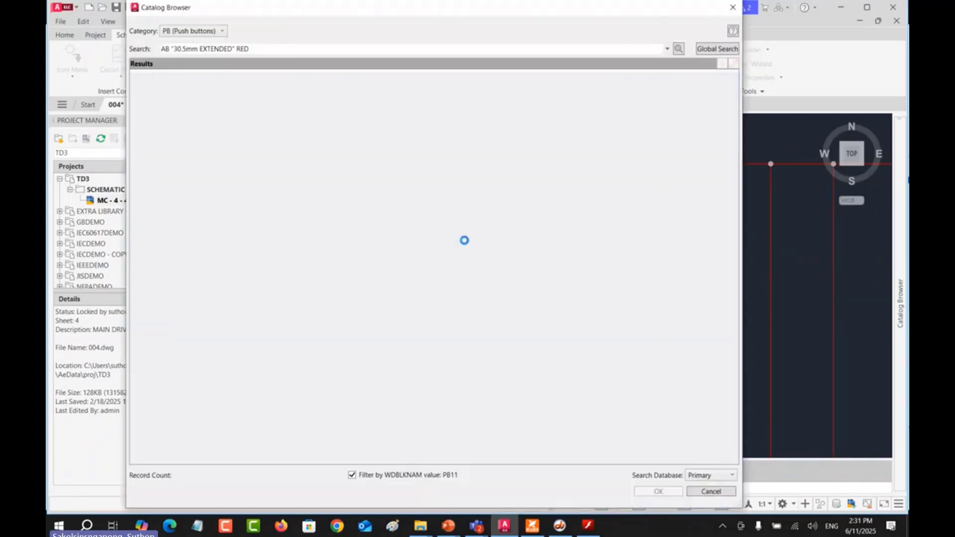
pyautogui.doubleClick(375, 160)
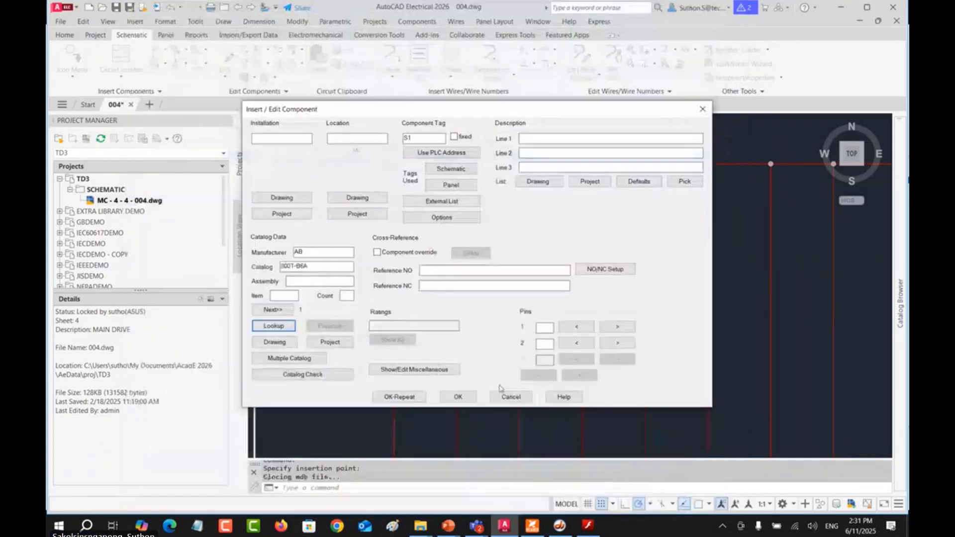
pyautogui.click(458, 397)
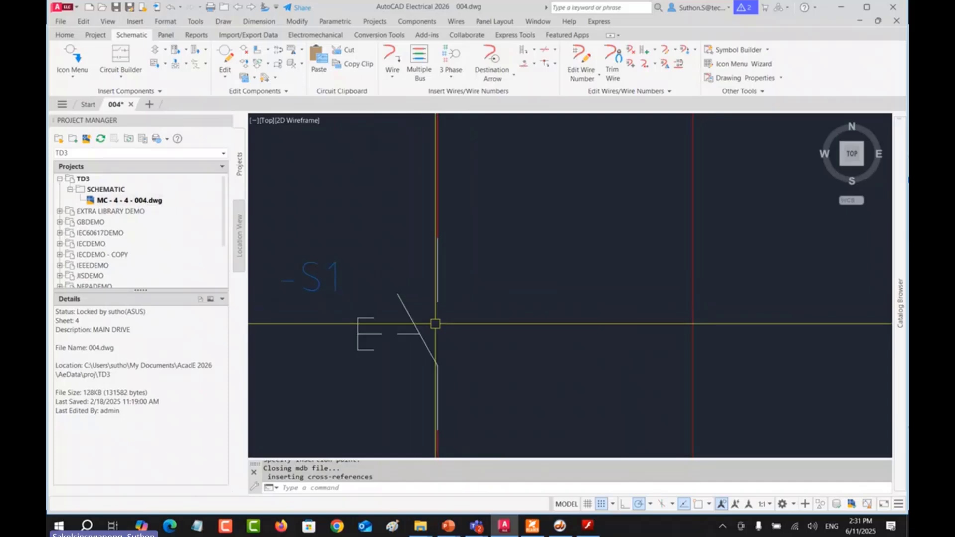
# Step: With snap off, toggle push button S1 from normally open to normally closed
pyautogui.click(278, 52)
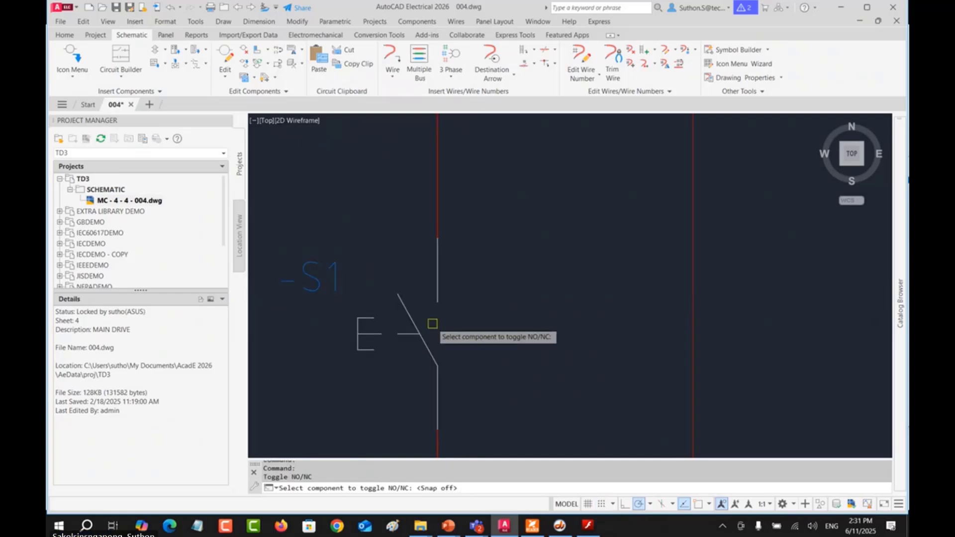
pyautogui.click(417, 323)
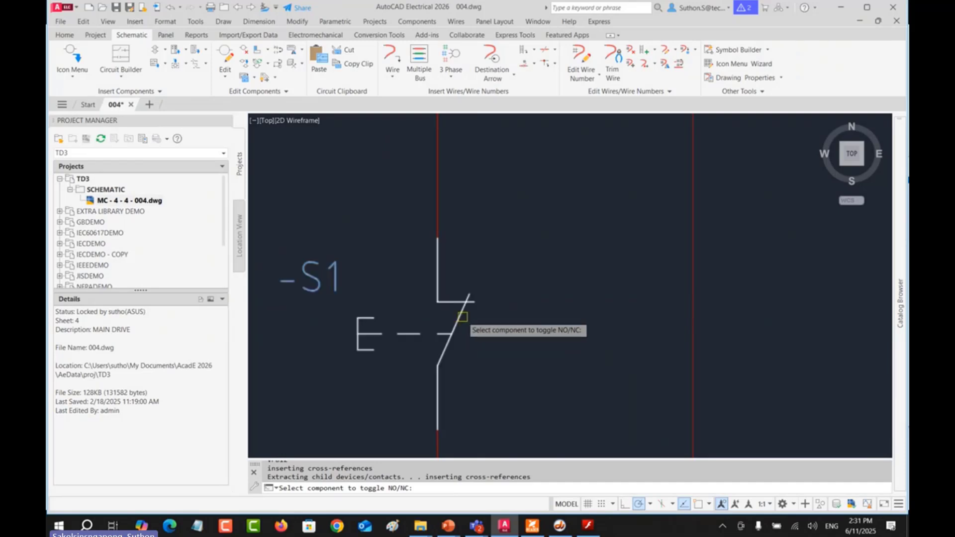
pyautogui.press('Escape')
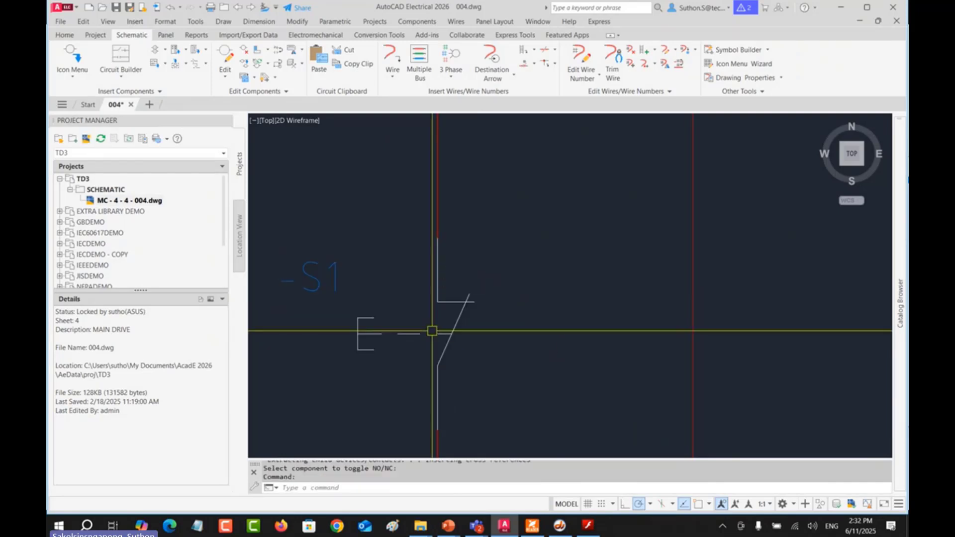
# Step: Edit push button S1 to have the description MOTOR on line 1 and MOTOR on line 2
pyautogui.scroll(-2, 434, 331)
pyautogui.rightClick(437, 343)
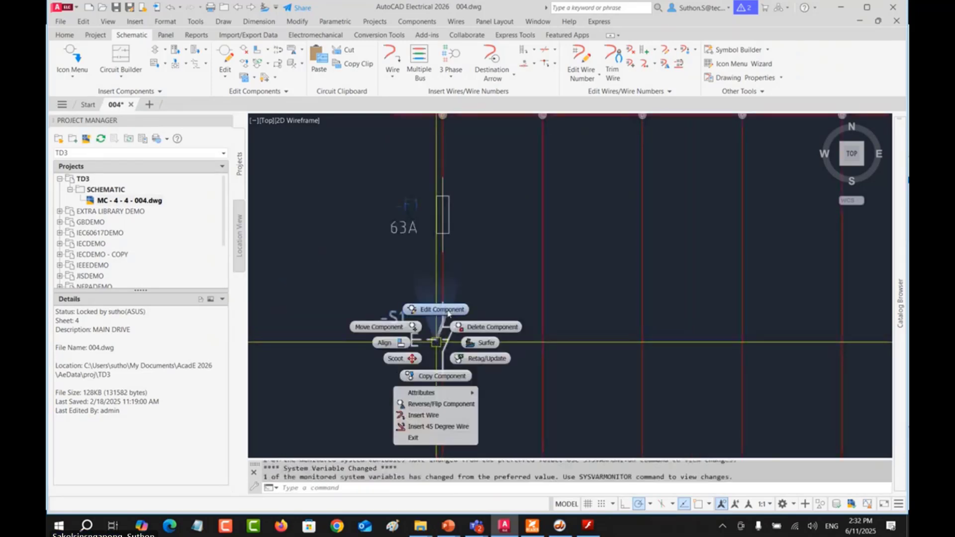
pyautogui.click(437, 309)
pyautogui.moveTo(501, 109)
pyautogui.mouseDown()
pyautogui.moveTo(670, 100)
pyautogui.moveTo(753, 70)
pyautogui.moveTo(734, 72)
pyautogui.mouseUp()
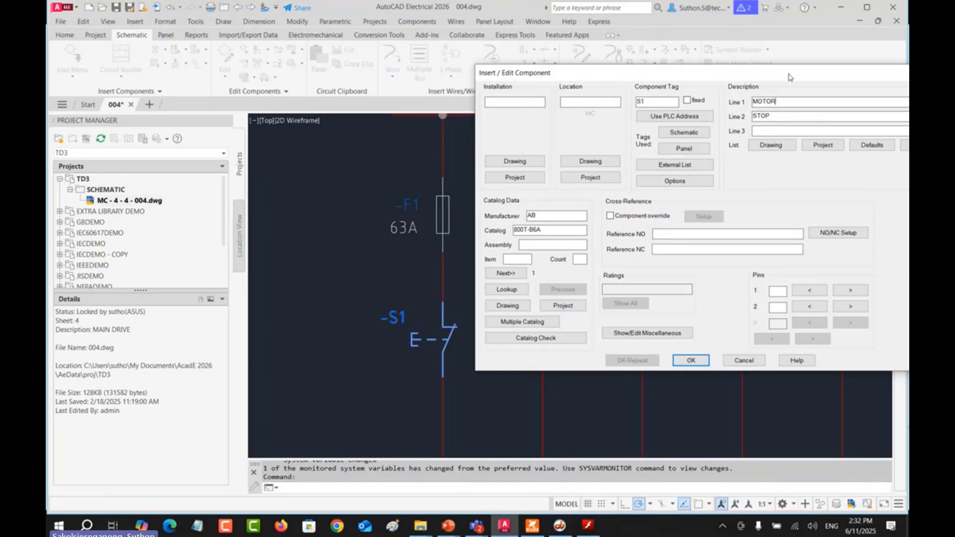
pyautogui.moveTo(790, 77); pyautogui.dragTo(699, 80)
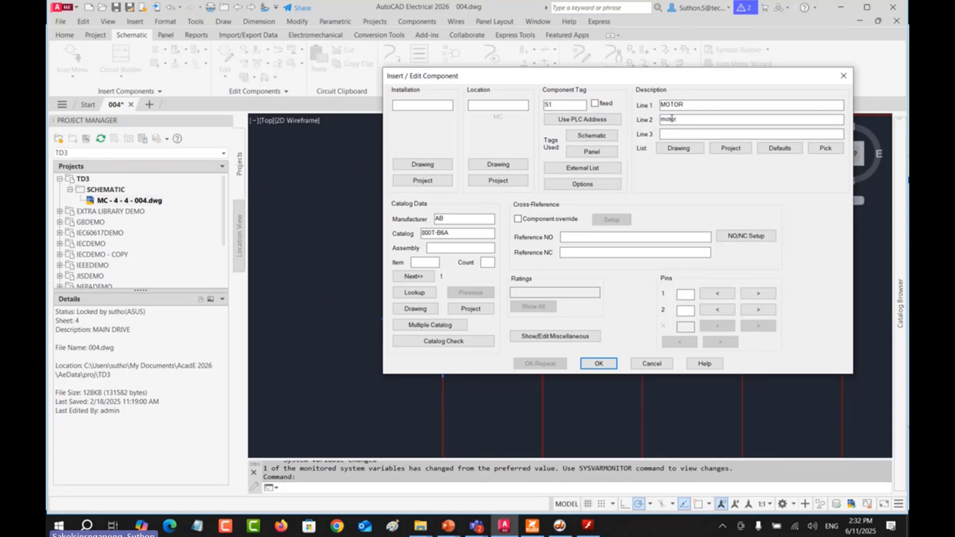
pyautogui.click(599, 364)
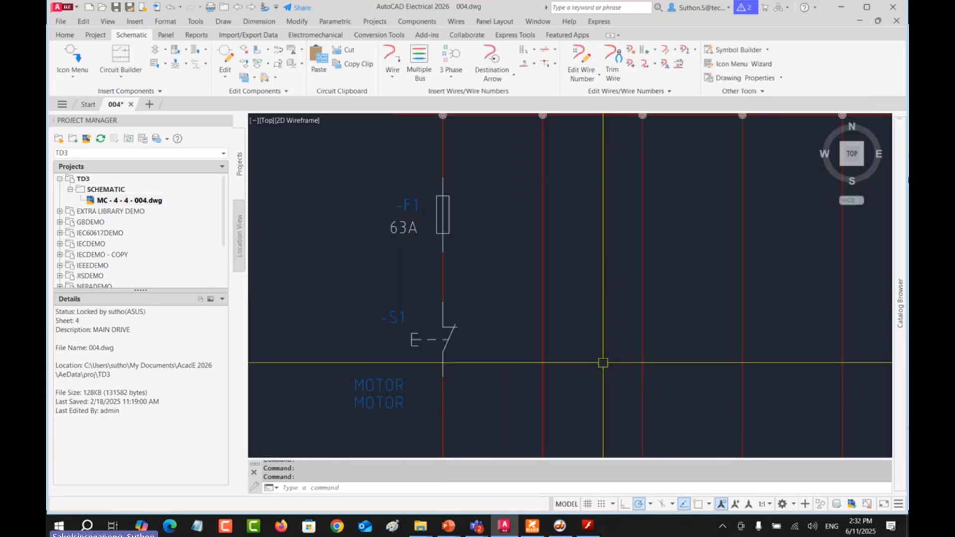
# Step: Change description line 2 of push button S1 to STOP
pyautogui.scroll(2, 393, 405)
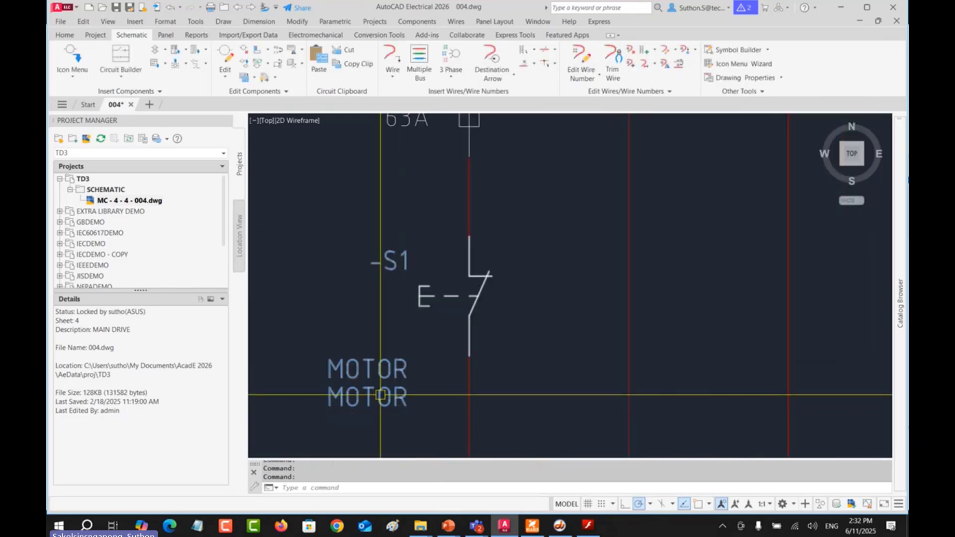
pyautogui.rightClick(376, 394)
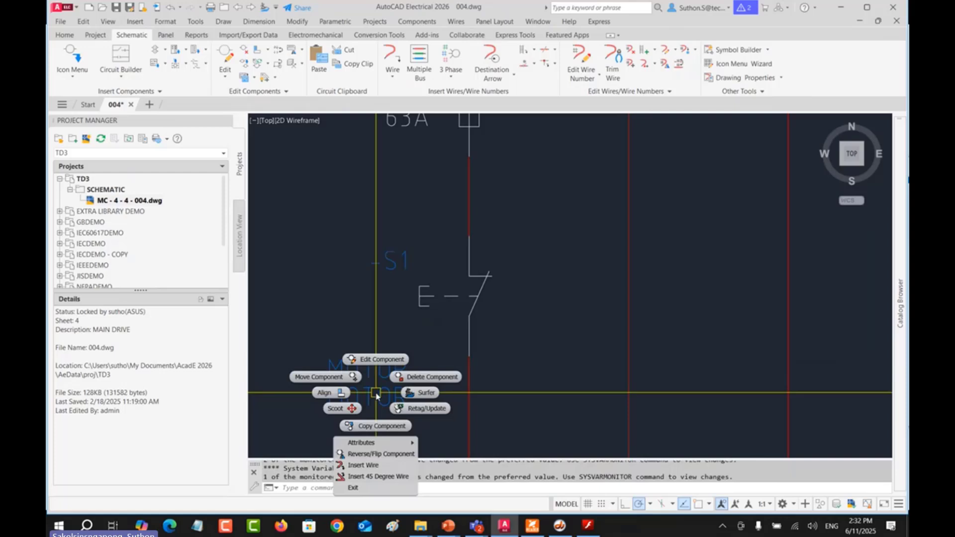
pyautogui.click(377, 359)
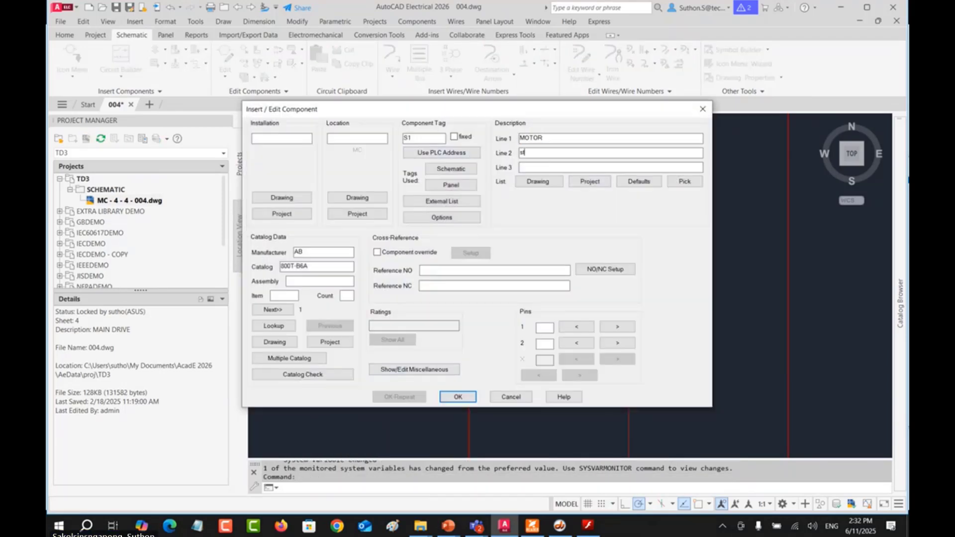
pyautogui.click(458, 397)
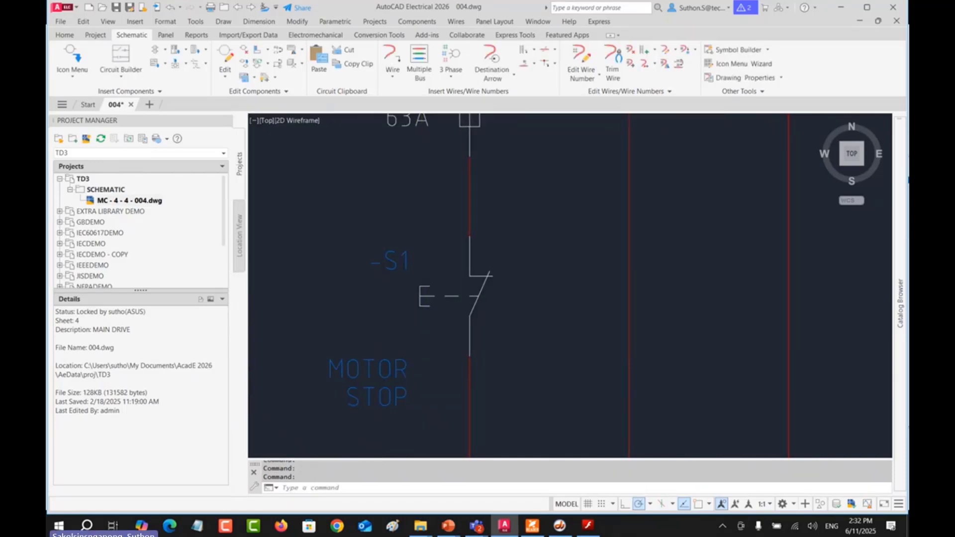
# Step: Copy push button S1 to a point below it on the first rung, accepting tag S2 and the copied catalog data
pyautogui.moveTo(415, 374); pyautogui.dragTo(525, 316, button='middle')
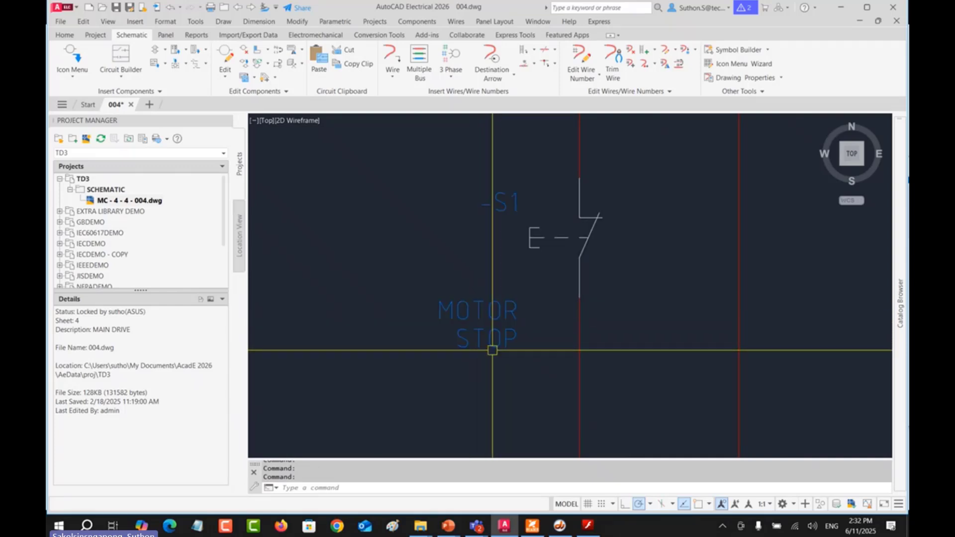
pyautogui.moveTo(576, 358)
pyautogui.mouseDown(button='middle')
pyautogui.moveTo(550, 378)
pyautogui.moveTo(386, 309)
pyautogui.moveTo(468, 316)
pyautogui.mouseUp(button='middle')
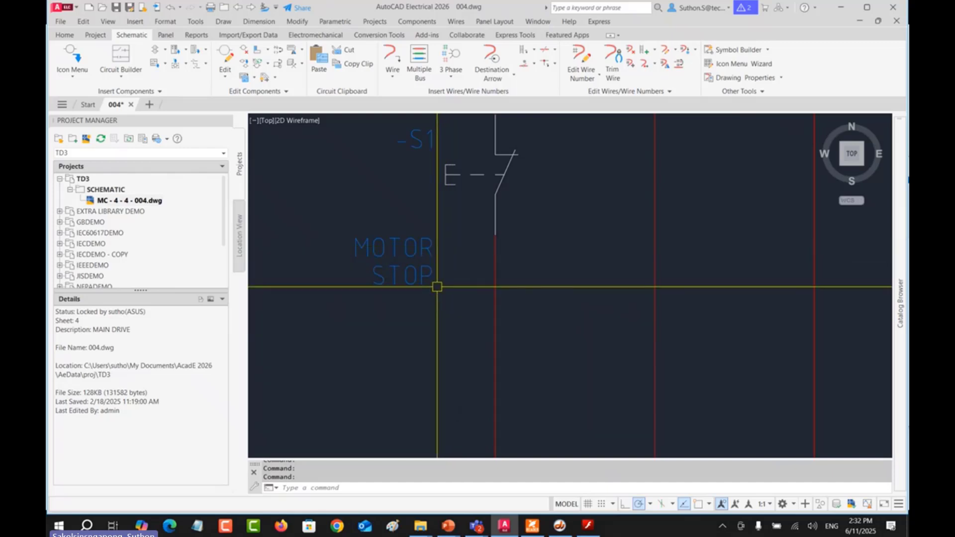
pyautogui.scroll(-3, 516, 347)
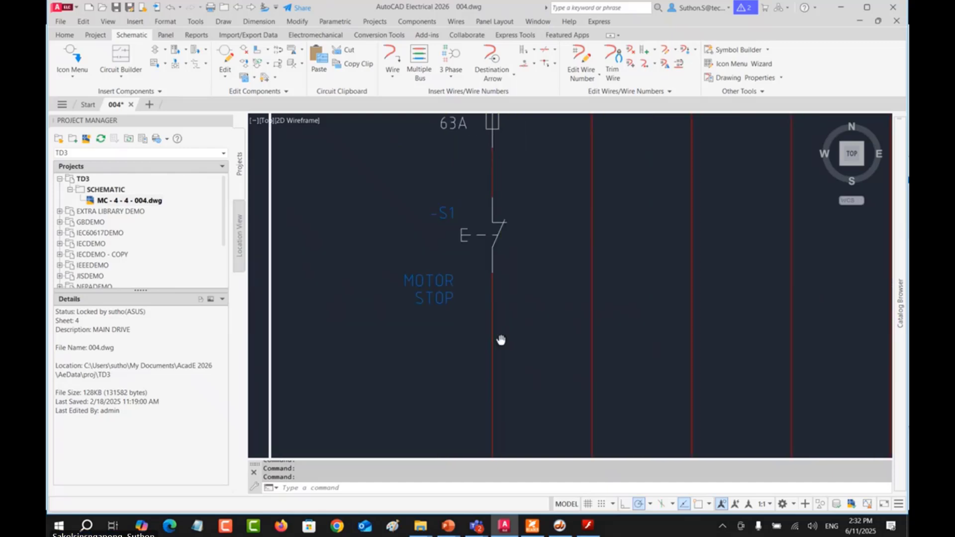
pyautogui.moveTo(499, 342); pyautogui.dragTo(444, 352, button='middle')
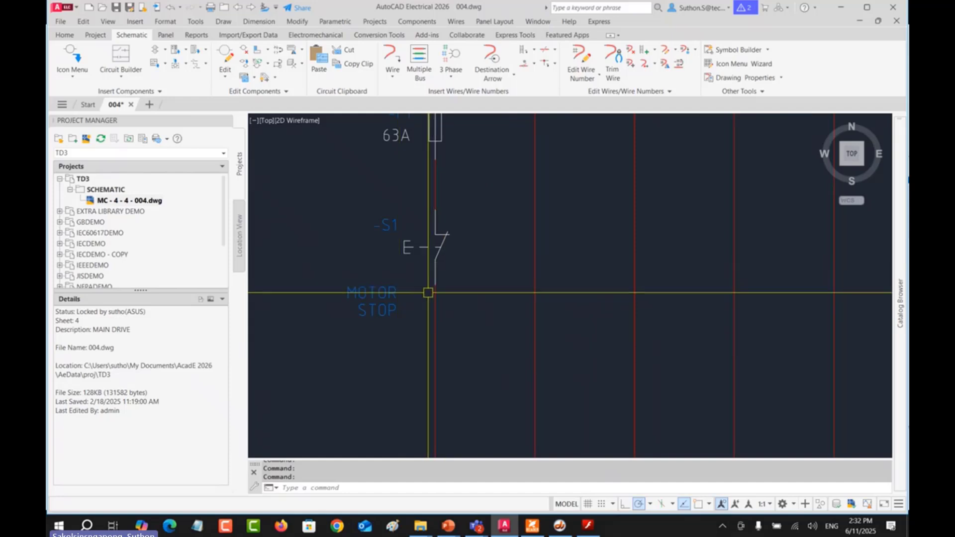
pyautogui.moveTo(451, 371); pyautogui.dragTo(435, 356, button='middle')
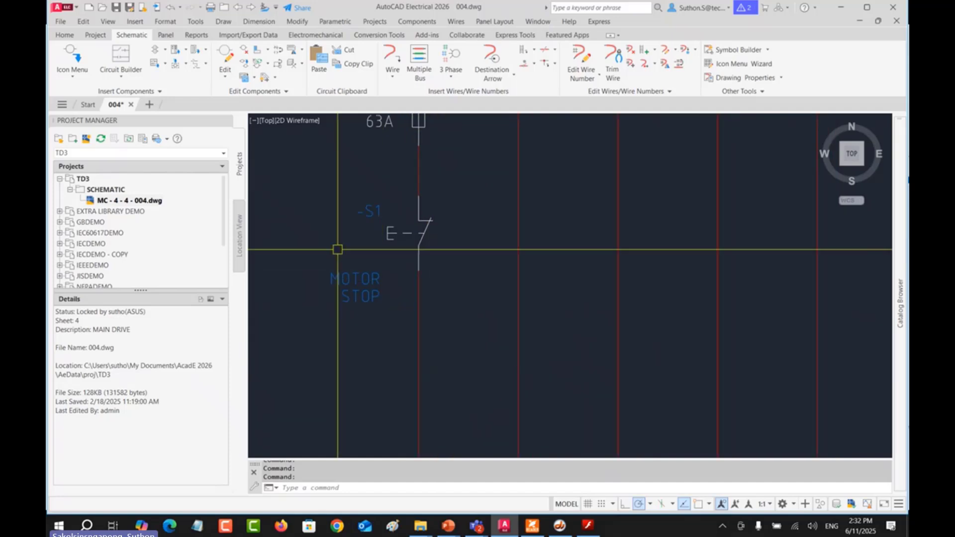
pyautogui.rightClick(420, 237)
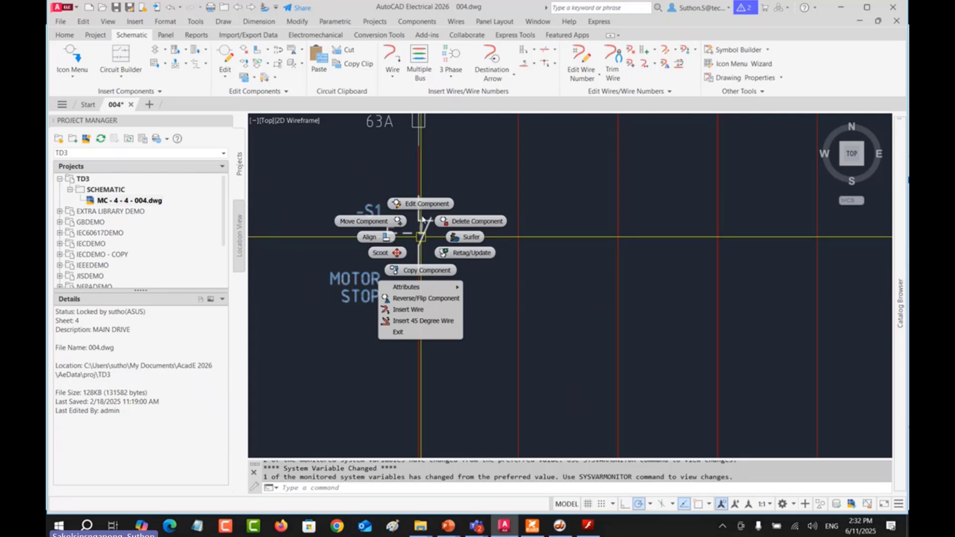
pyautogui.click(427, 271)
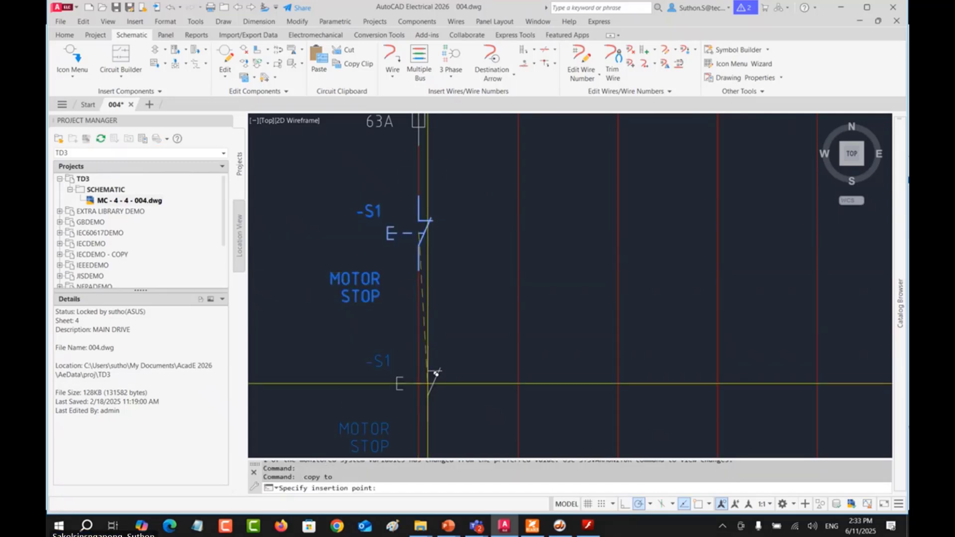
pyautogui.click(420, 383)
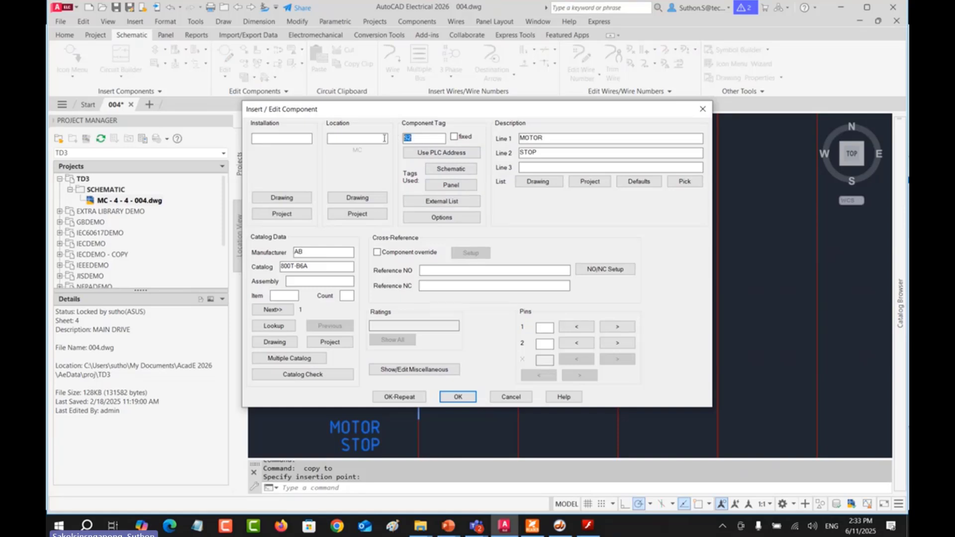
pyautogui.click(458, 397)
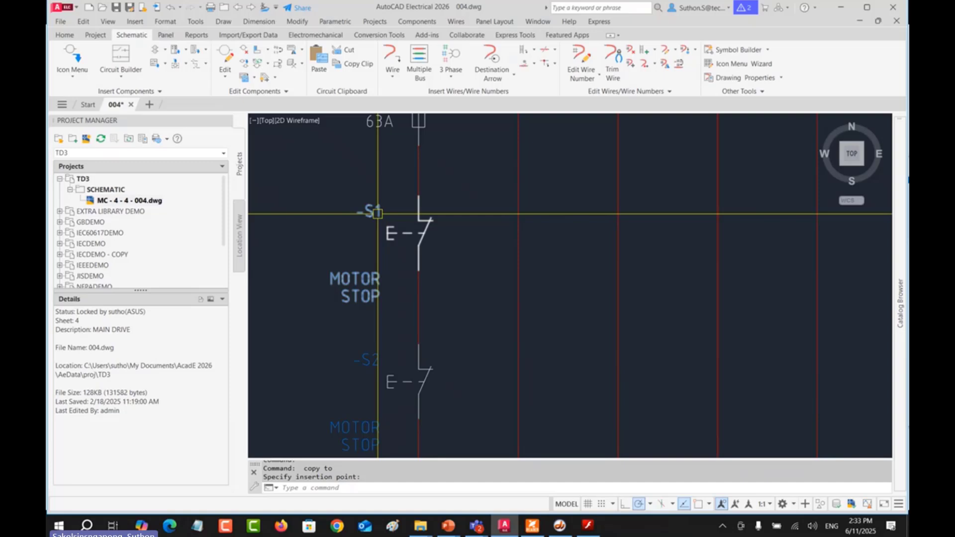
pyautogui.press('Escape')
pyautogui.click(423, 223)
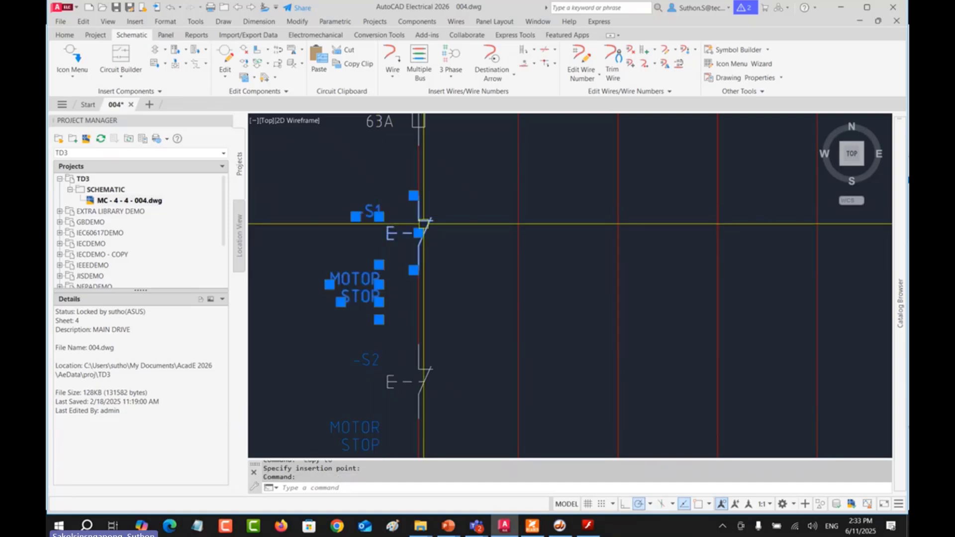
pyautogui.click(419, 381)
pyautogui.press('Escape')
pyautogui.press('Escape')
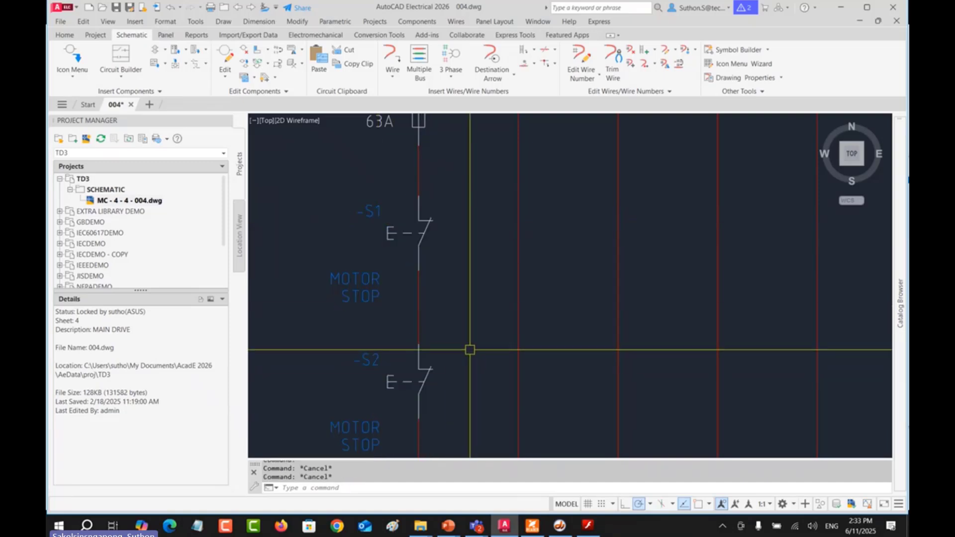
# Step: Toggle push button S2 from normally closed to normally open
pyautogui.moveTo(463, 354)
pyautogui.mouseDown(button='middle')
pyautogui.moveTo(463, 367)
pyautogui.moveTo(433, 283)
pyautogui.mouseUp(button='middle')
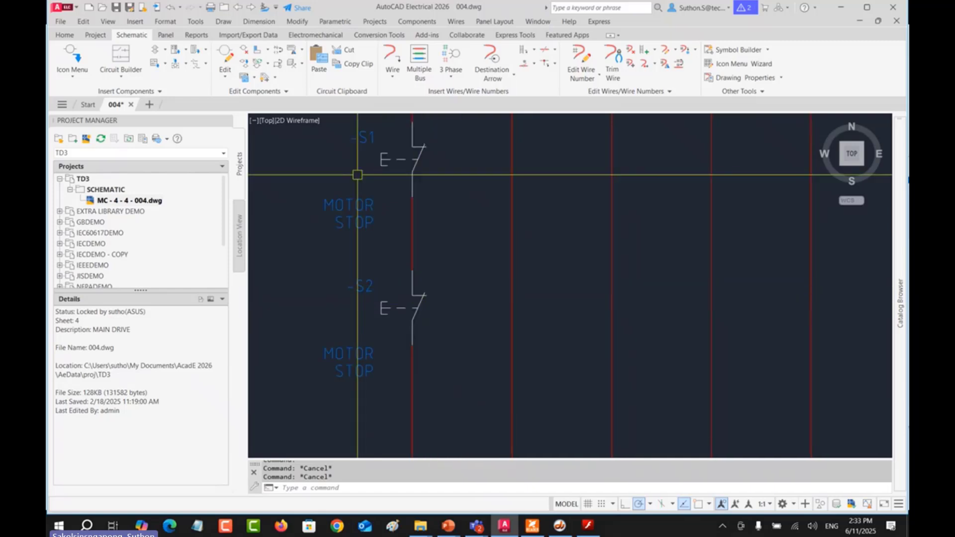
pyautogui.click(278, 54)
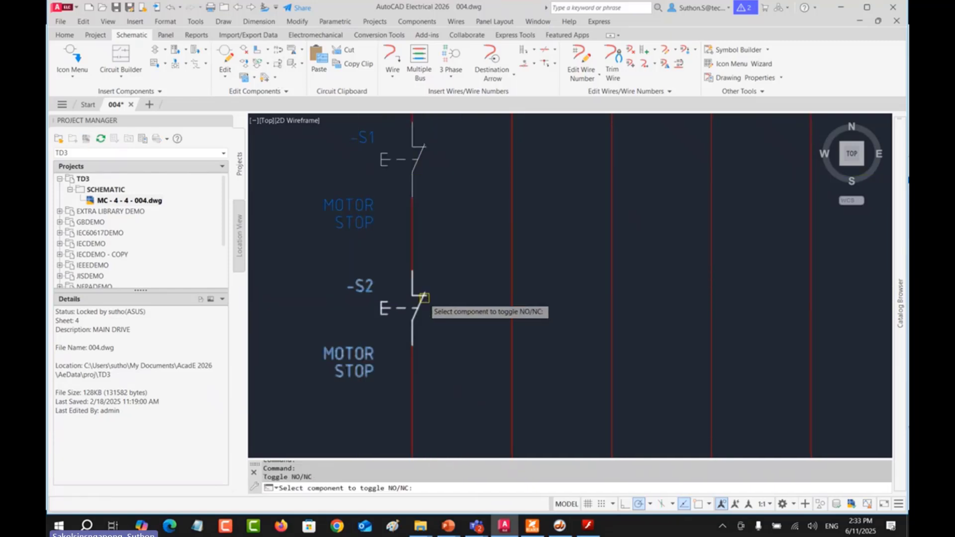
pyautogui.click(425, 297)
pyautogui.press('Return')
# Step: Change description line 2 of push button S2 to START
pyautogui.moveTo(447, 292); pyautogui.dragTo(443, 248, button='middle')
pyautogui.rightClick(396, 265)
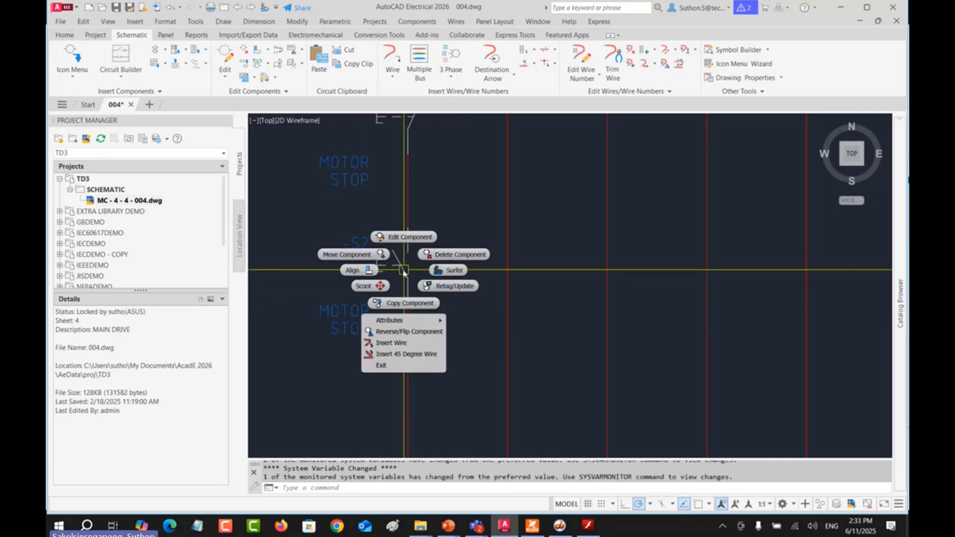
pyautogui.click(395, 235)
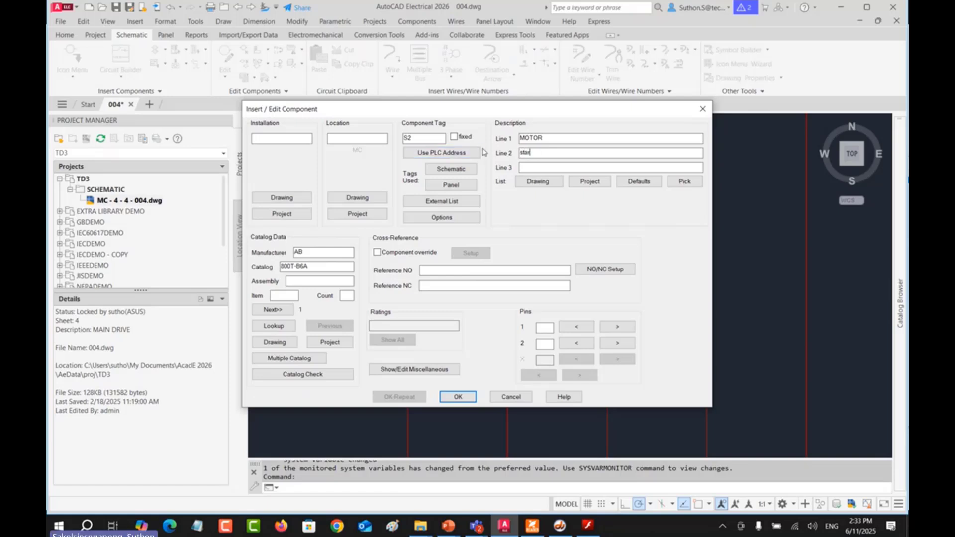
pyautogui.write('t')
pyautogui.click(458, 398)
# Step: Insert a Push Button NO Momentary symbol on the second rung, between the heights of S1 and S2, accepting tag S3
pyautogui.moveTo(490, 330); pyautogui.dragTo(491, 329, button='middle')
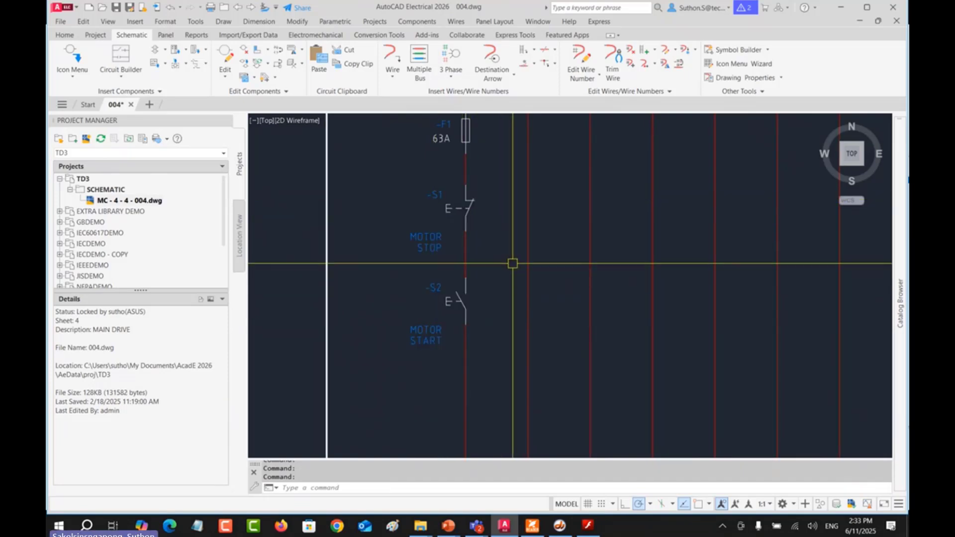
pyautogui.click(89, 57)
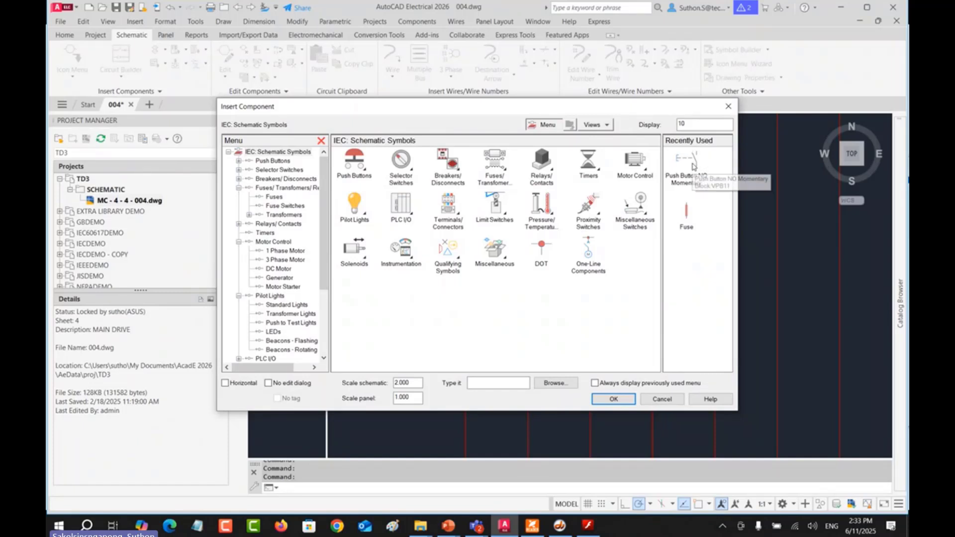
pyautogui.click(693, 166)
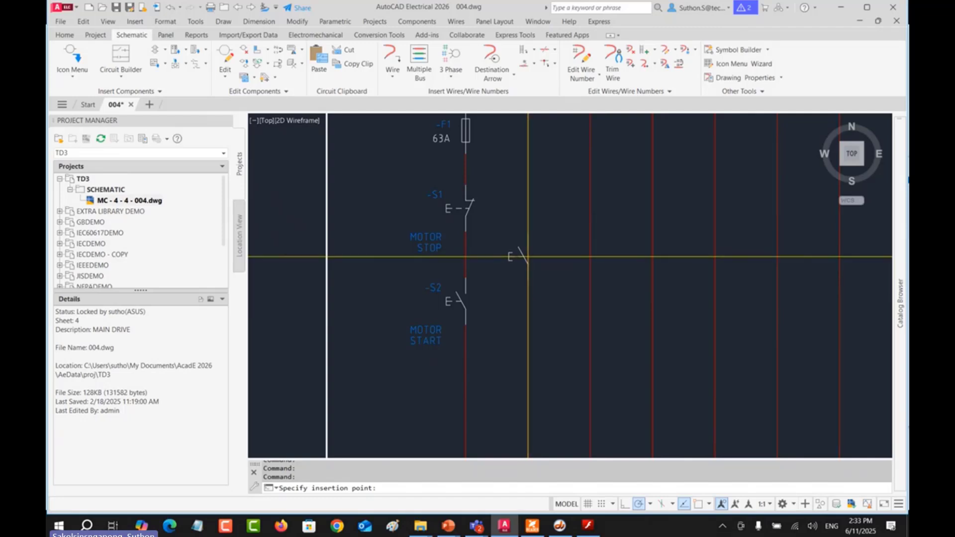
pyautogui.click(528, 257)
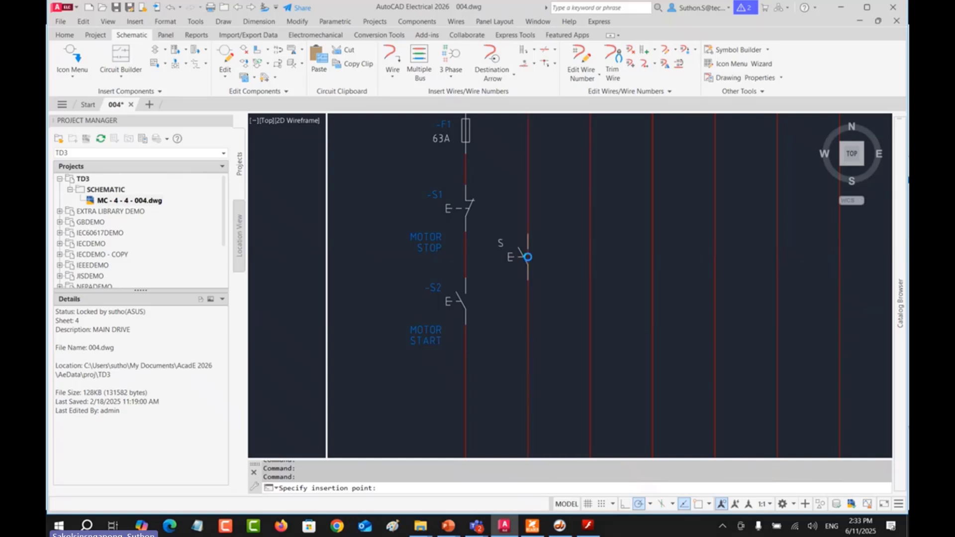
pyautogui.click(459, 398)
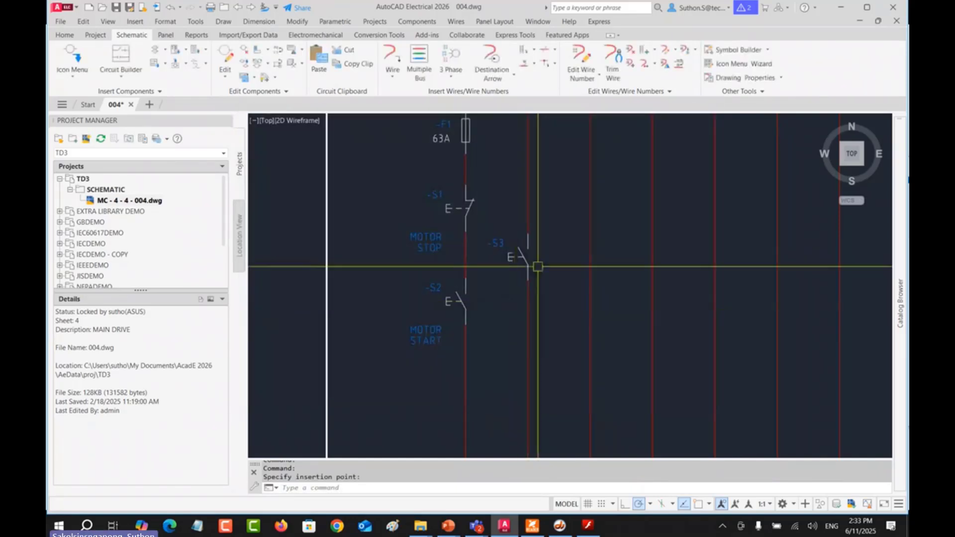
# Step: Edit the second-rung push button and change its component tag to S1
pyautogui.scroll(2, 503, 243)
pyautogui.scroll(1, 502, 242)
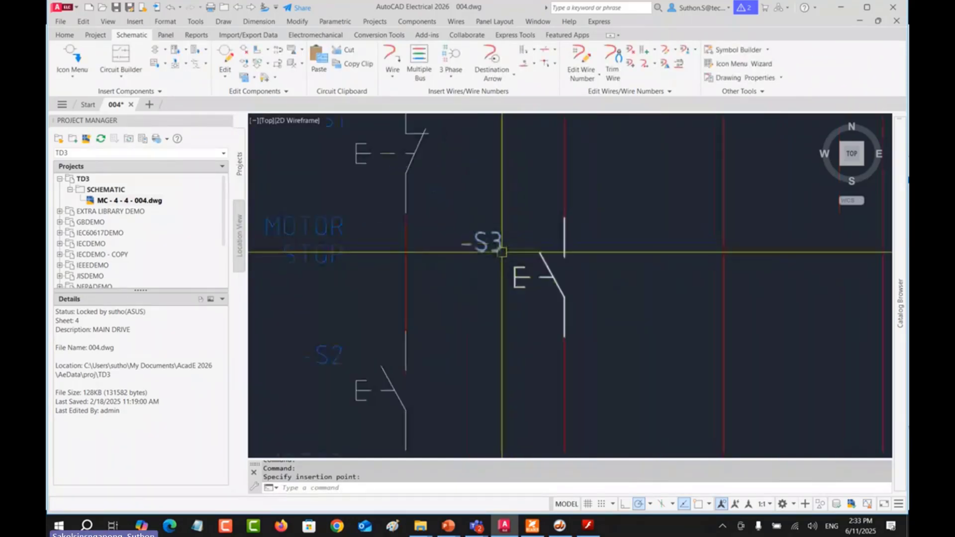
pyautogui.scroll(-3, 512, 251)
pyautogui.rightClick(523, 261)
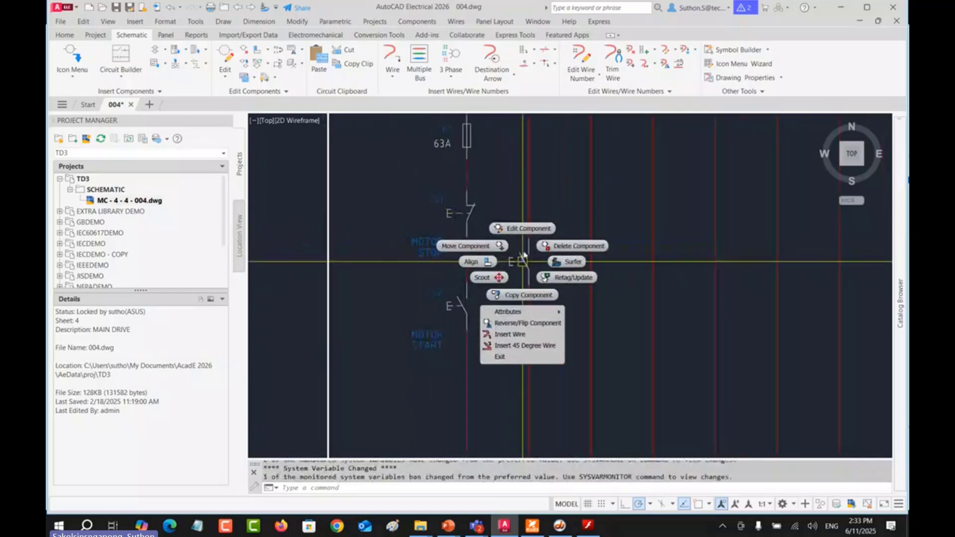
pyautogui.click(529, 219)
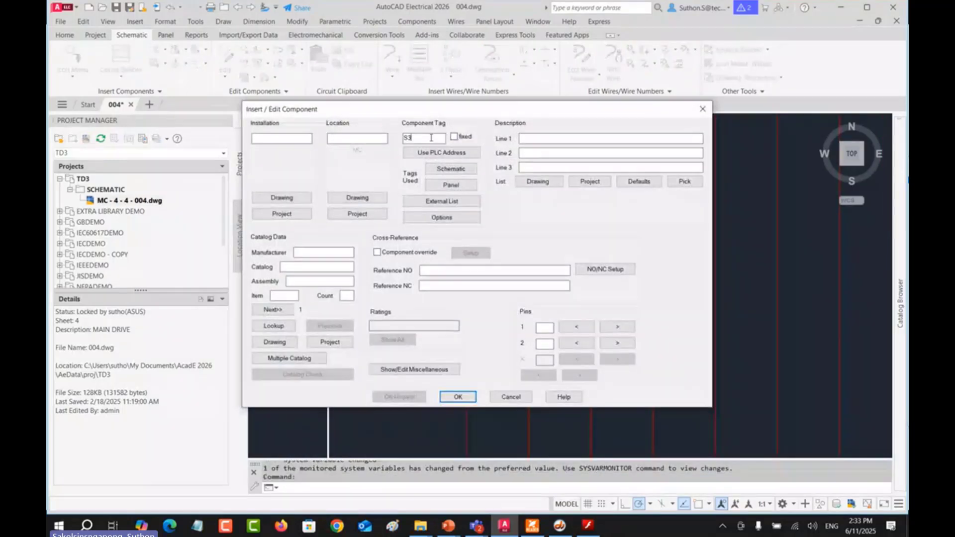
pyautogui.write('1')
pyautogui.click(457, 396)
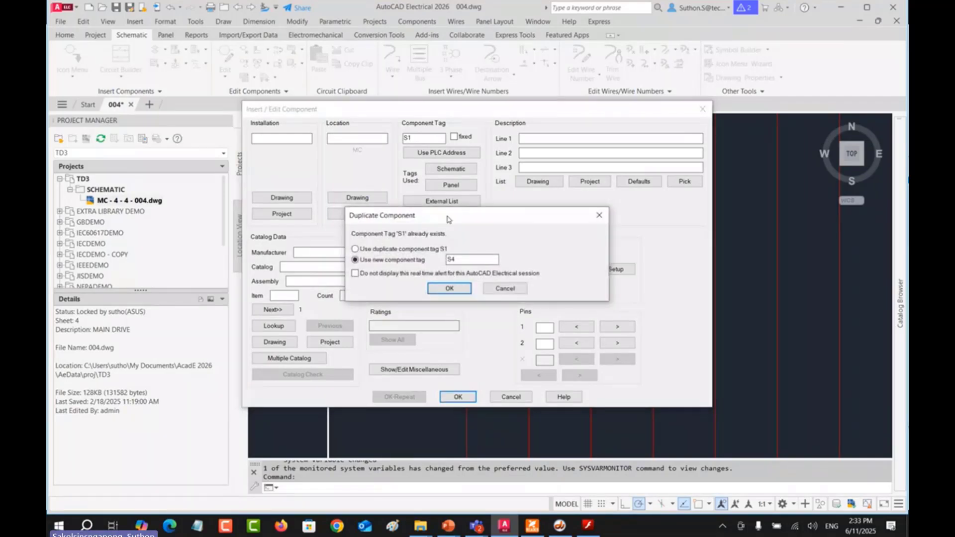
# Step: Resolve the tag conflict by using the duplicate component tag S1 for the second-rung push button
pyautogui.moveTo(447, 219); pyautogui.dragTo(506, 220)
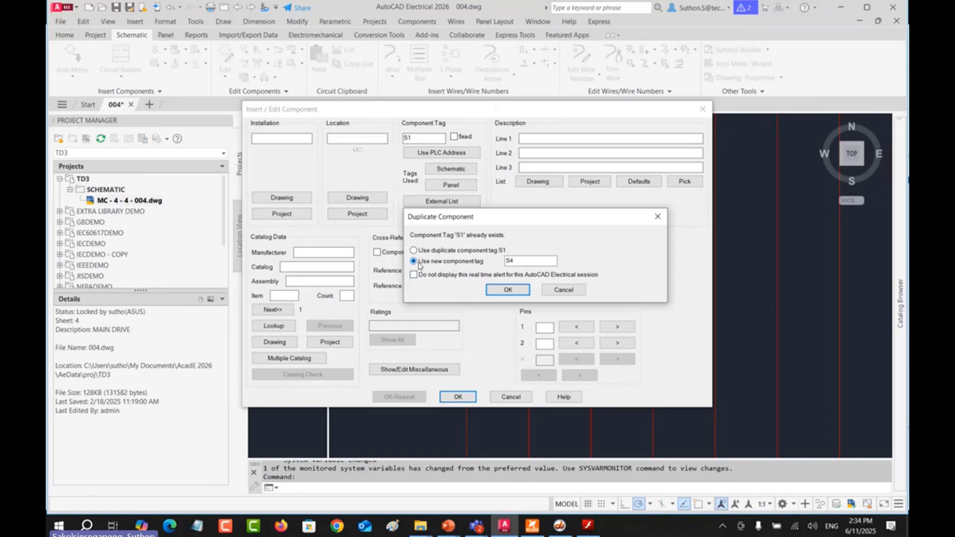
pyautogui.click(521, 264)
pyautogui.click(428, 251)
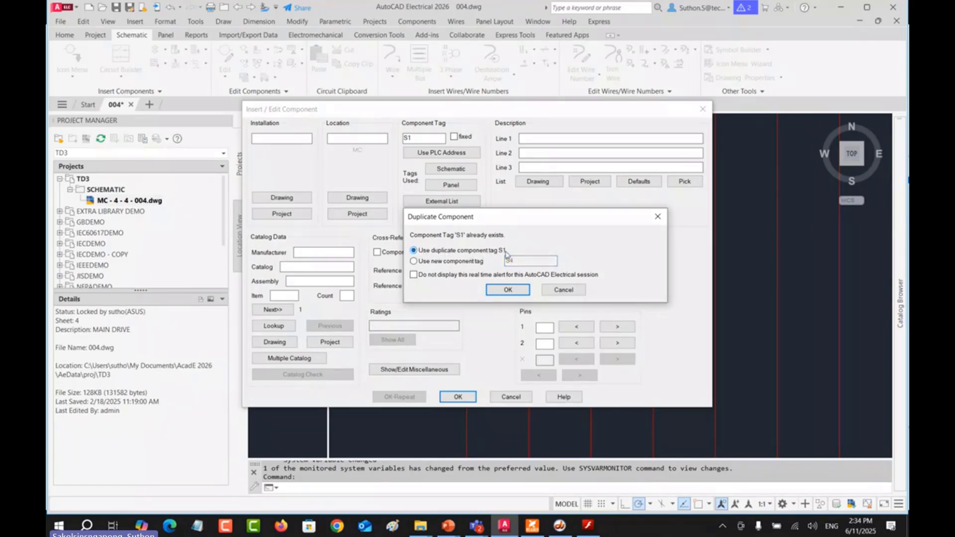
pyautogui.click(478, 396)
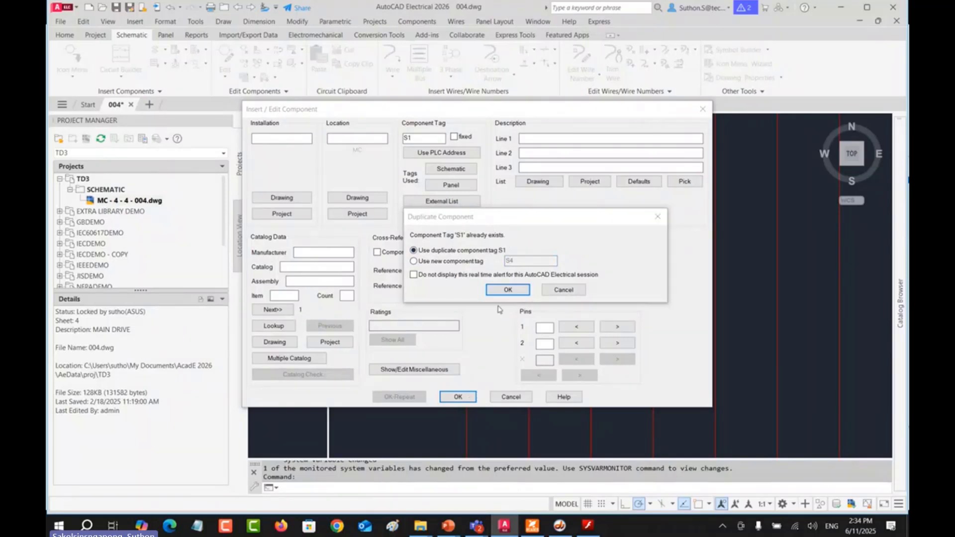
pyautogui.press('Return')
pyautogui.click(455, 395)
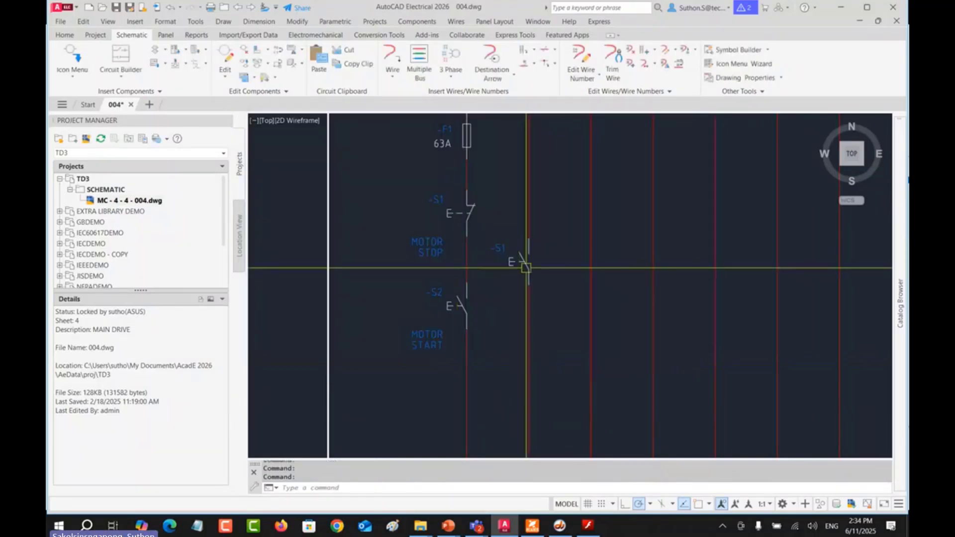
# Step: Delete the duplicate S1 push button from the second rung, surf to its related devices and close the Surf list
pyautogui.scroll(2, 531, 253)
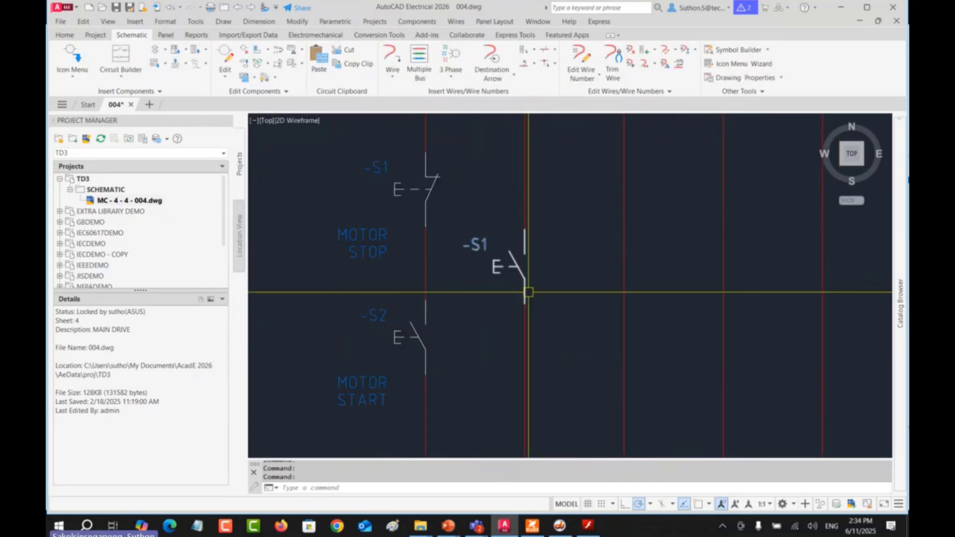
pyautogui.rightClick(517, 267)
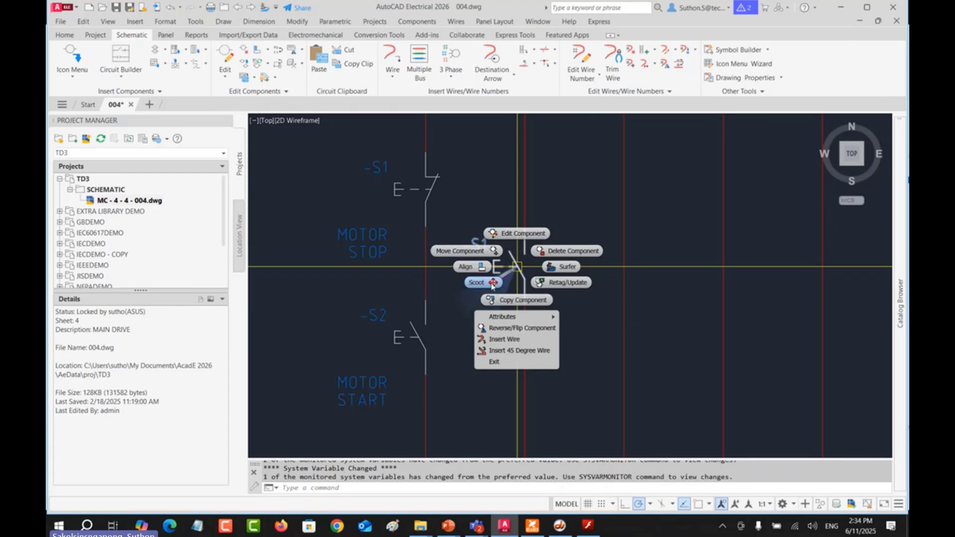
pyautogui.click(542, 253)
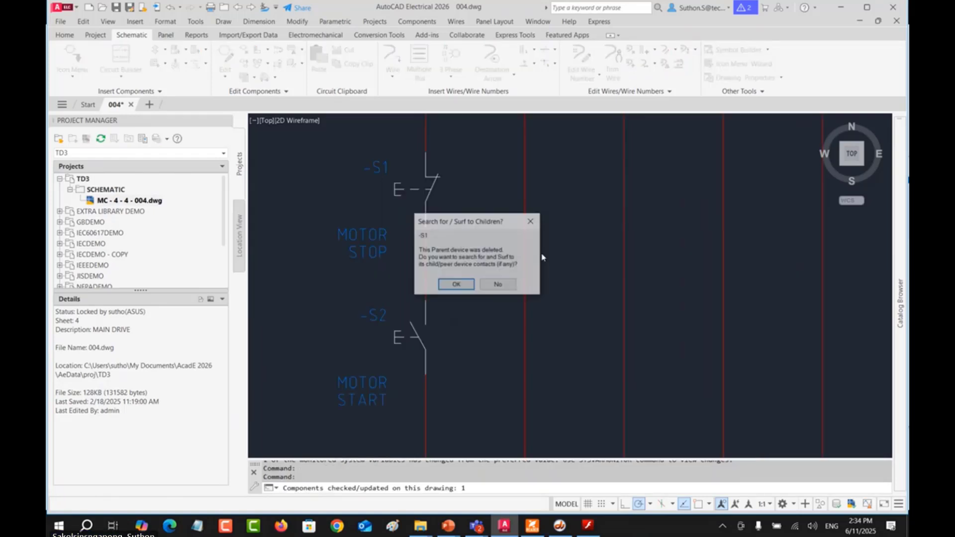
pyautogui.click(463, 283)
pyautogui.click(450, 269)
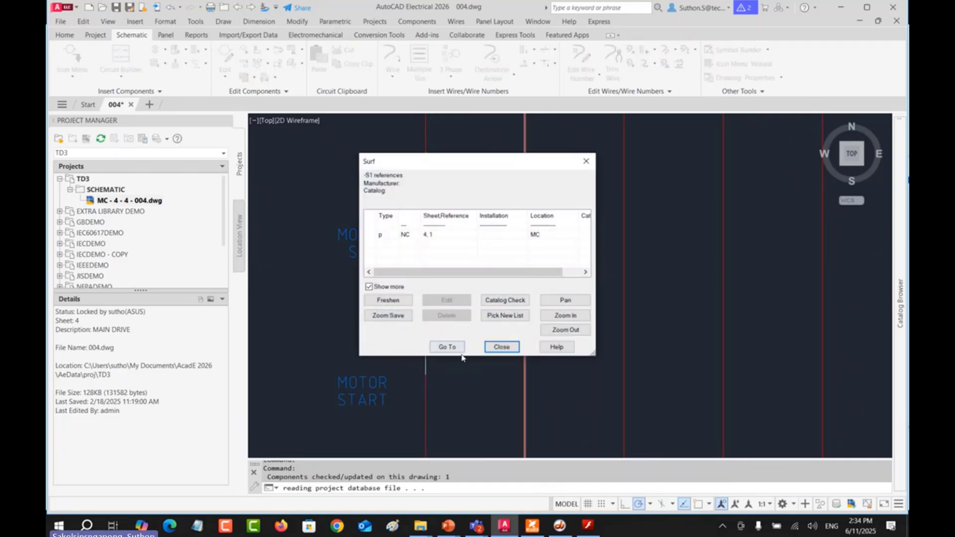
pyautogui.click(502, 351)
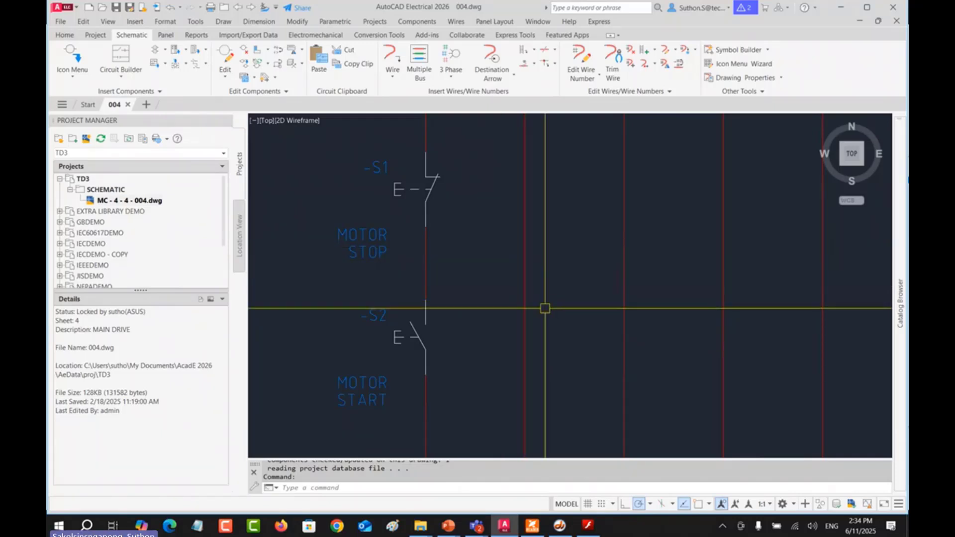
# Step: Trim the second rung wire out of the ladder with Trim Wire
pyautogui.scroll(-4, 545, 309)
pyautogui.scroll(-4, 495, 249)
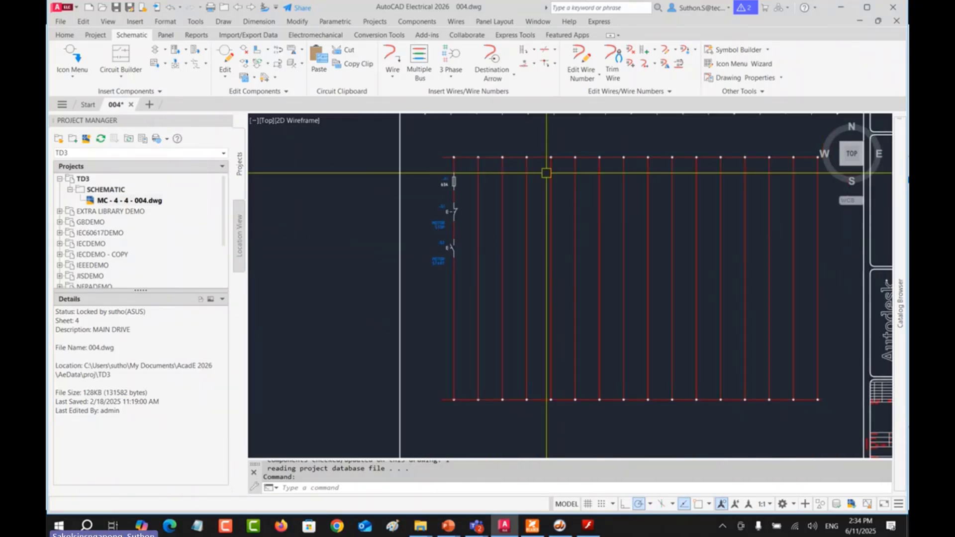
pyautogui.click(614, 62)
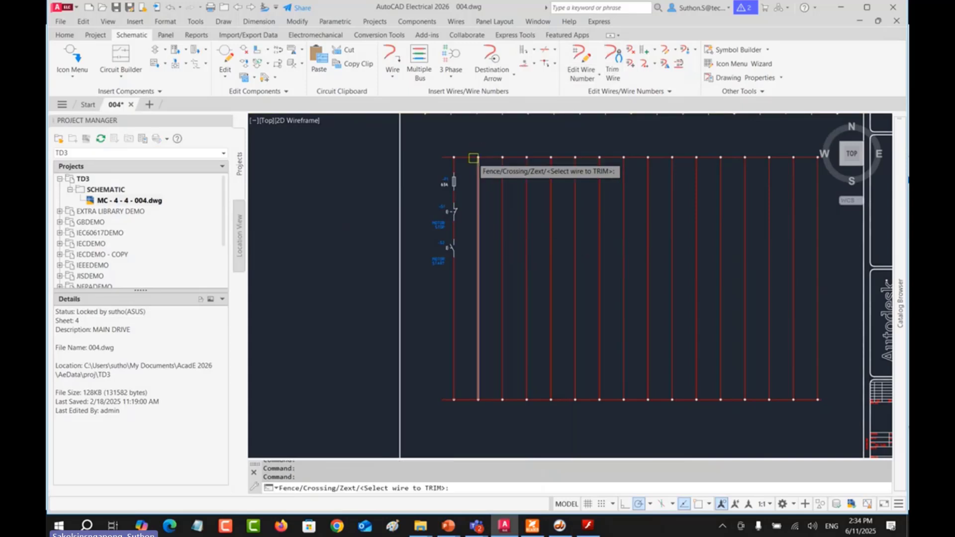
pyautogui.scroll(5, 483, 154)
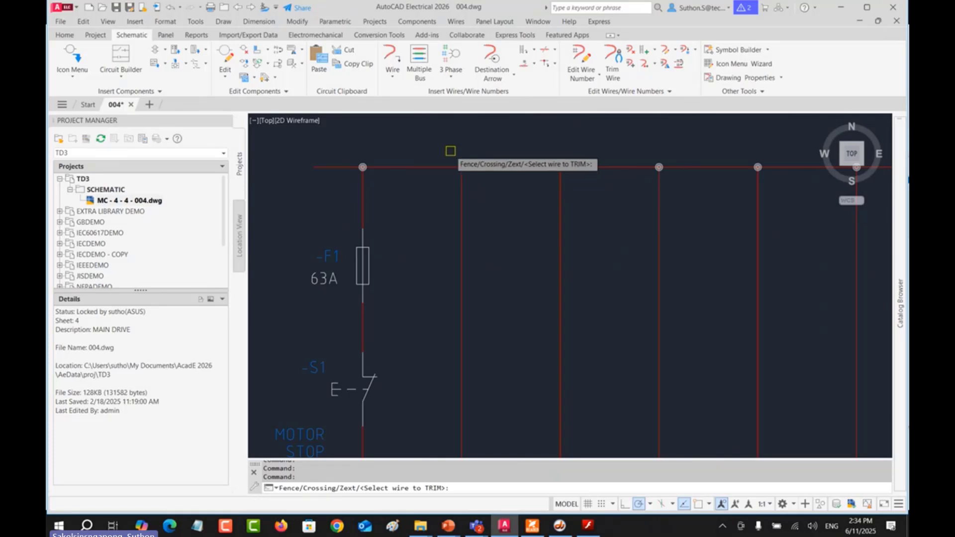
pyautogui.scroll(-3, 494, 299)
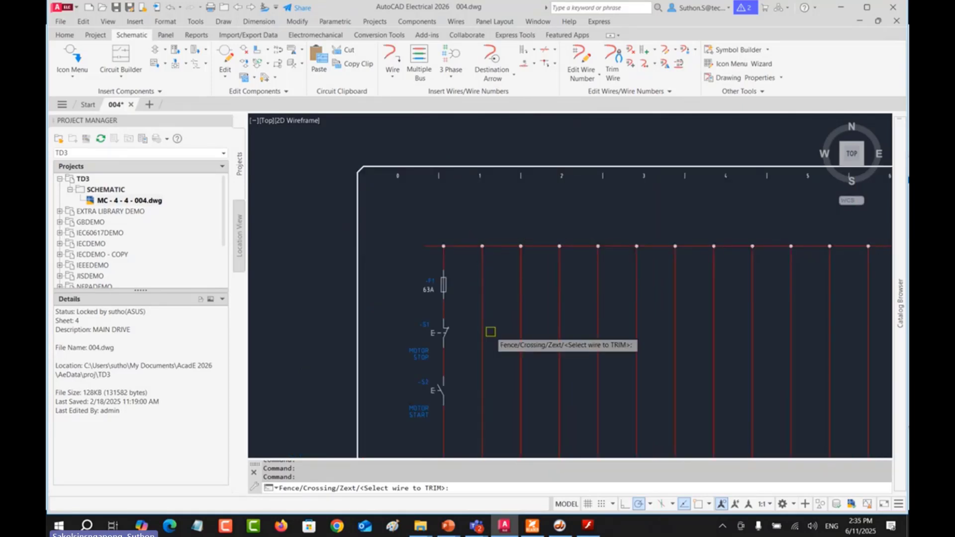
pyautogui.moveTo(491, 335); pyautogui.dragTo(492, 298, button='middle')
pyautogui.click(482, 314)
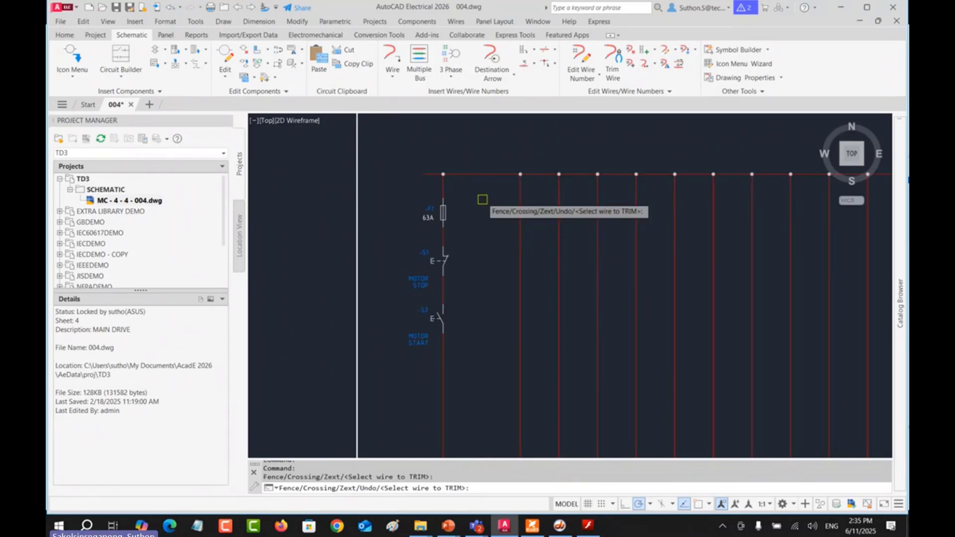
pyautogui.scroll(5, 481, 177)
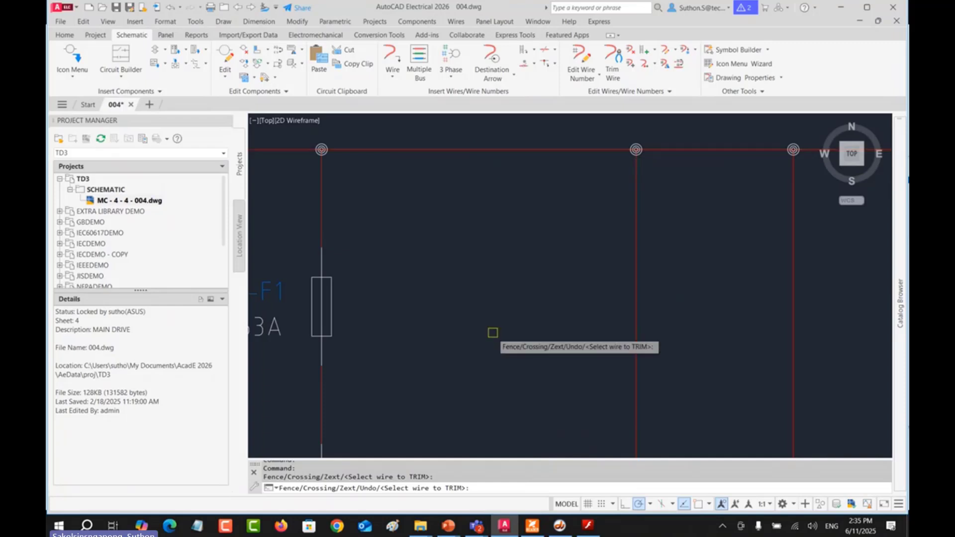
pyautogui.scroll(-8, 494, 343)
pyautogui.moveTo(508, 412); pyautogui.dragTo(503, 331, button='middle')
pyautogui.scroll(5, 503, 330)
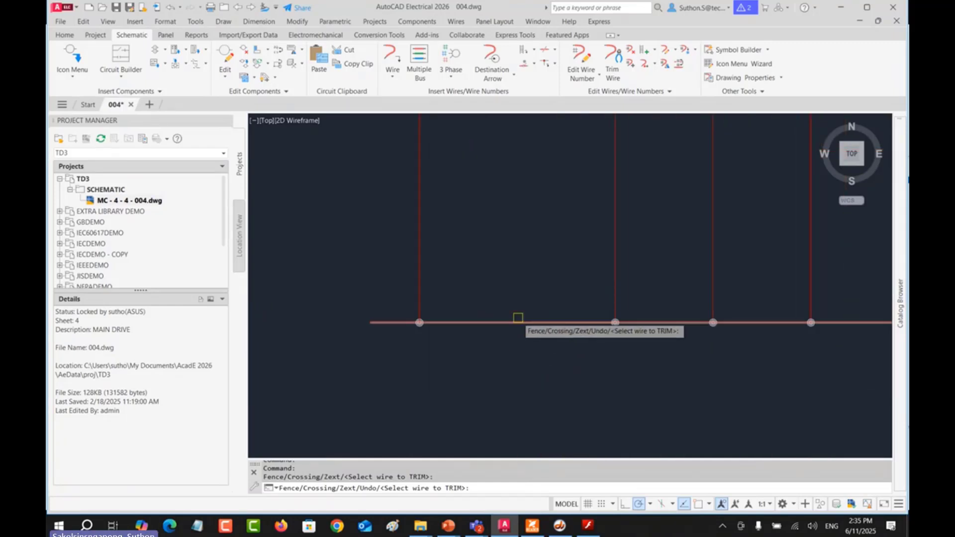
pyautogui.scroll(-5, 517, 329)
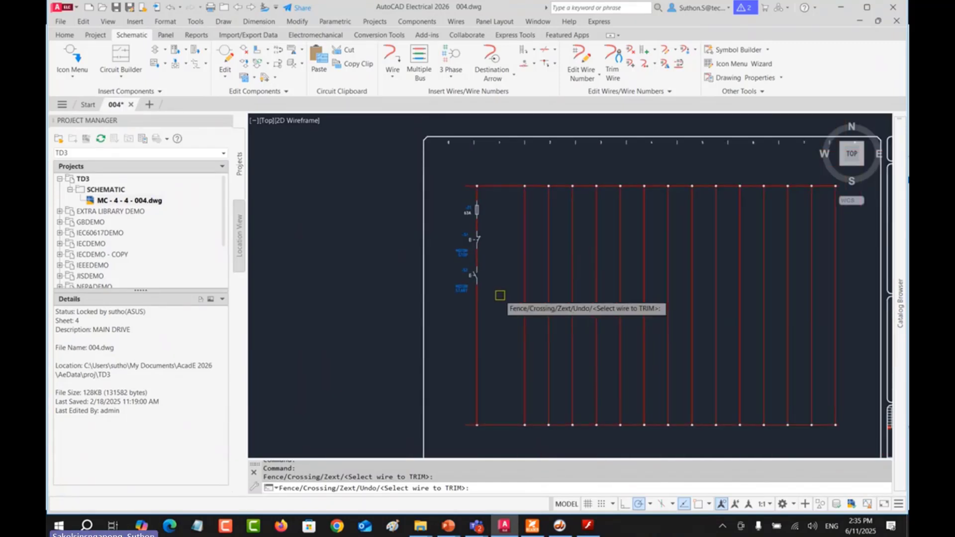
pyautogui.press('Return')
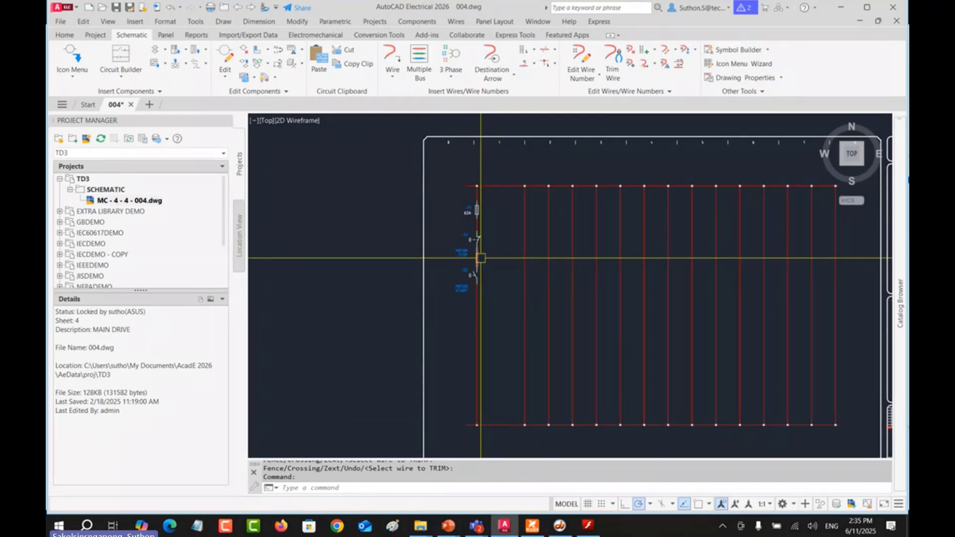
# Step: Insert a Motor Starter - Coil symbol on the first rung below the MOTOR START push button
pyautogui.scroll(4, 481, 257)
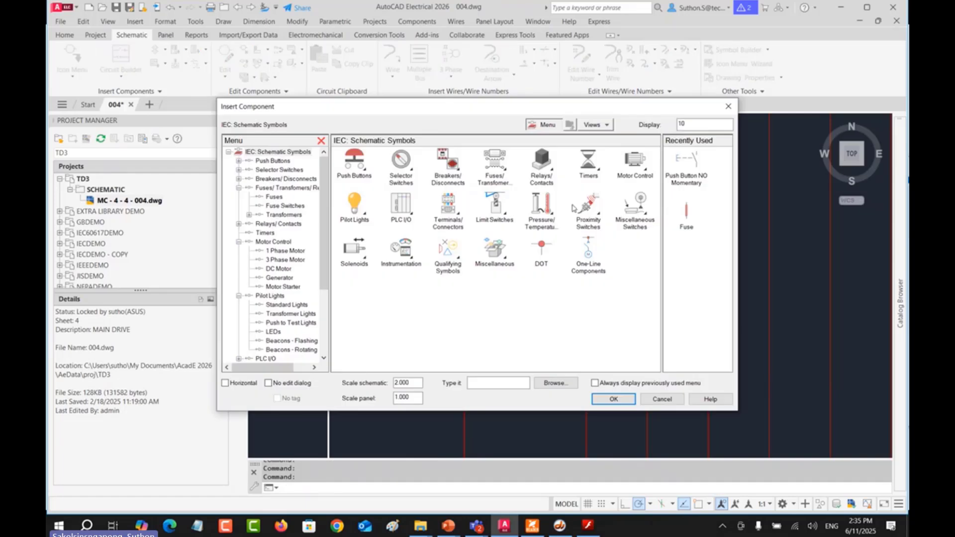
pyautogui.click(631, 170)
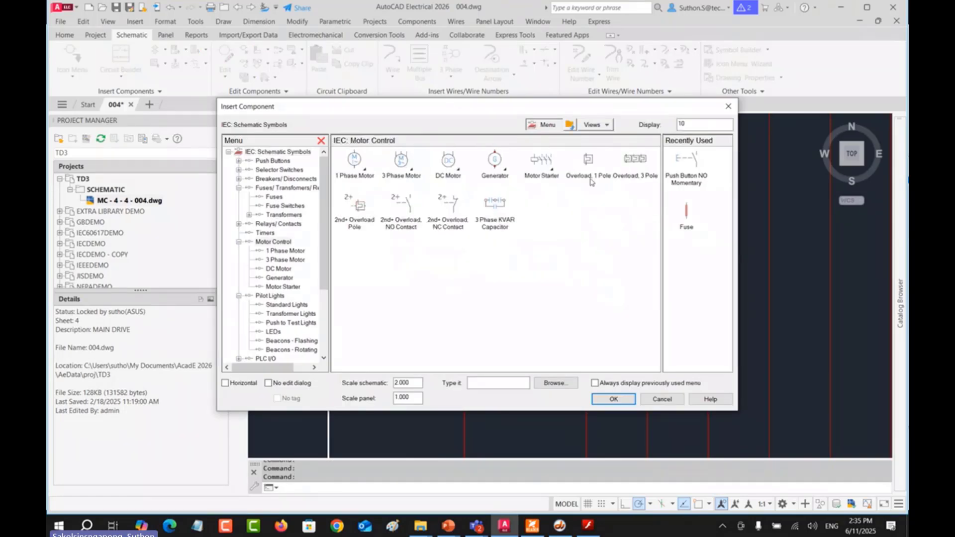
pyautogui.click(535, 180)
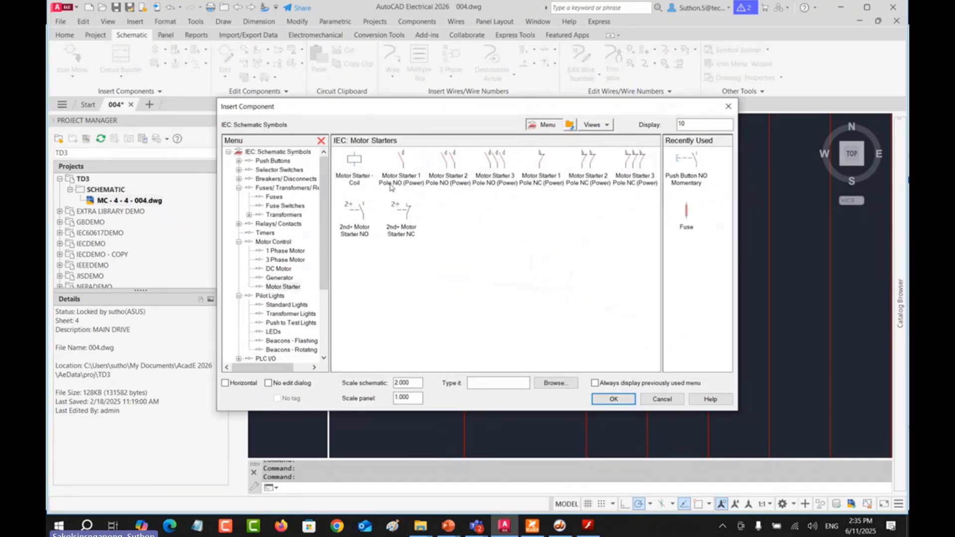
pyautogui.click(356, 175)
pyautogui.click(464, 406)
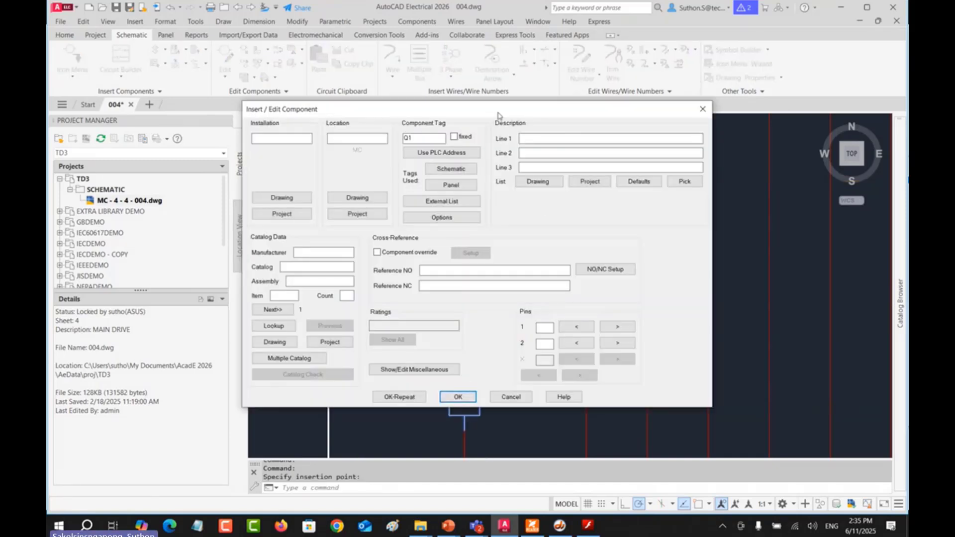
# Step: Assign the SIEMENS catalog number 3RA1120-0AA23-0AM2 to the motor starter coil through the catalog lookup
pyautogui.moveTo(497, 109); pyautogui.dragTo(727, 102)
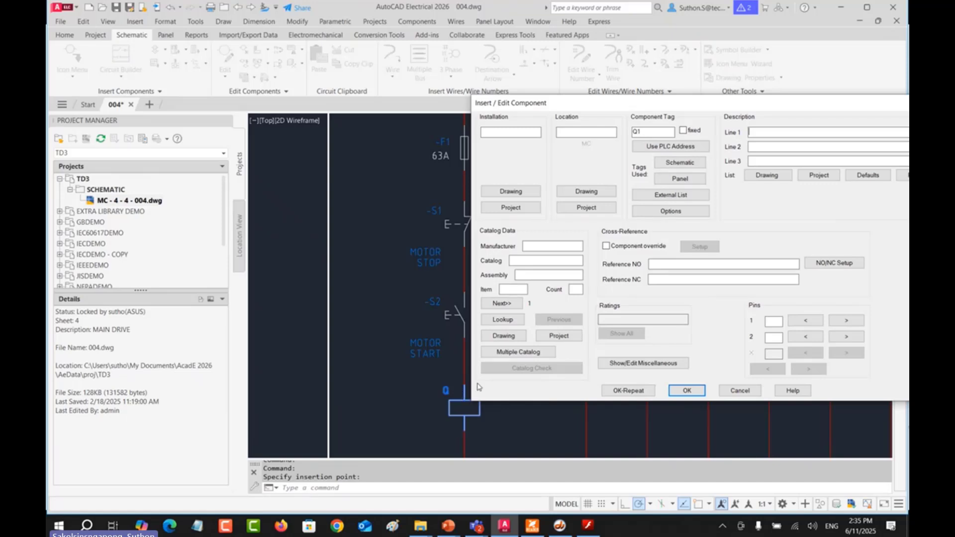
pyautogui.click(503, 320)
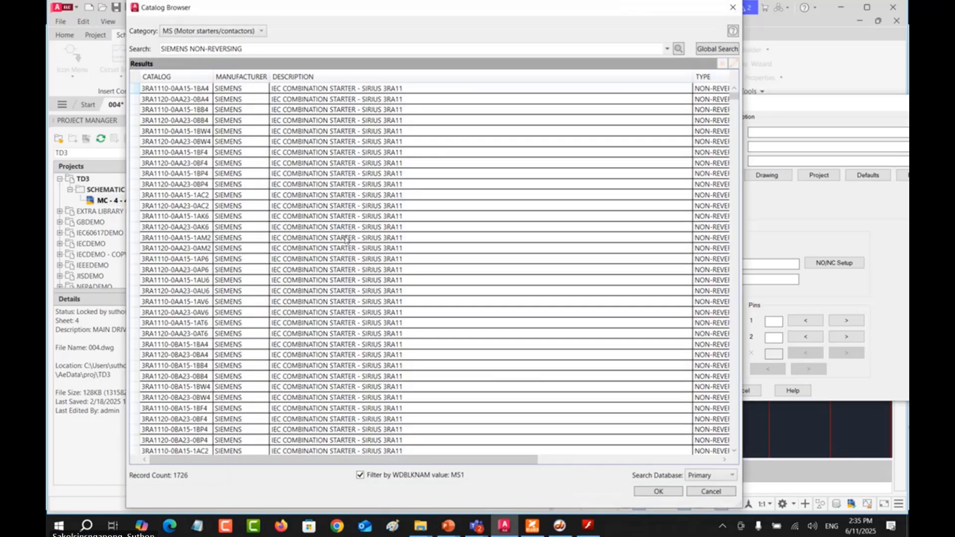
pyautogui.doubleClick(347, 248)
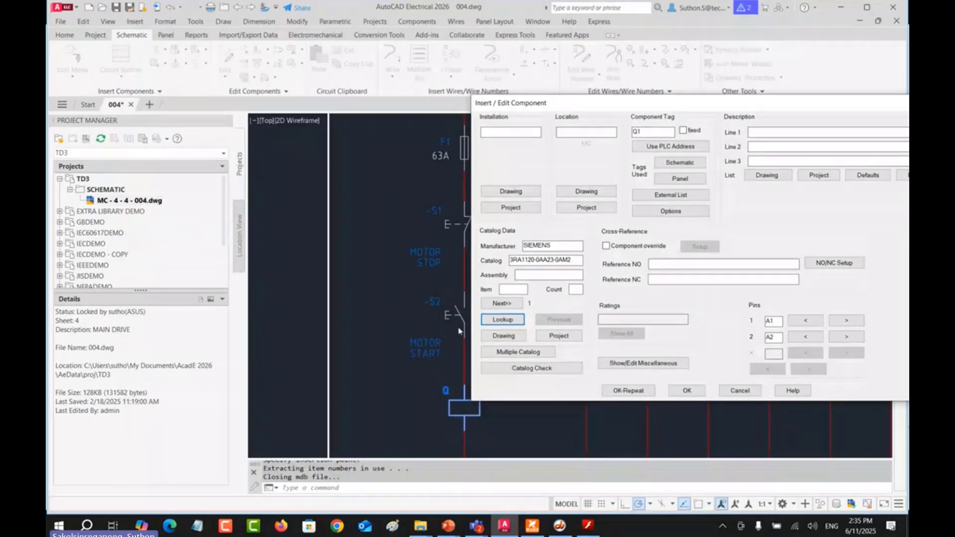
# Step: Add contact pins 1,11,12 to the start of the coil's NO/NC pin list and accept the component
pyautogui.click(834, 267)
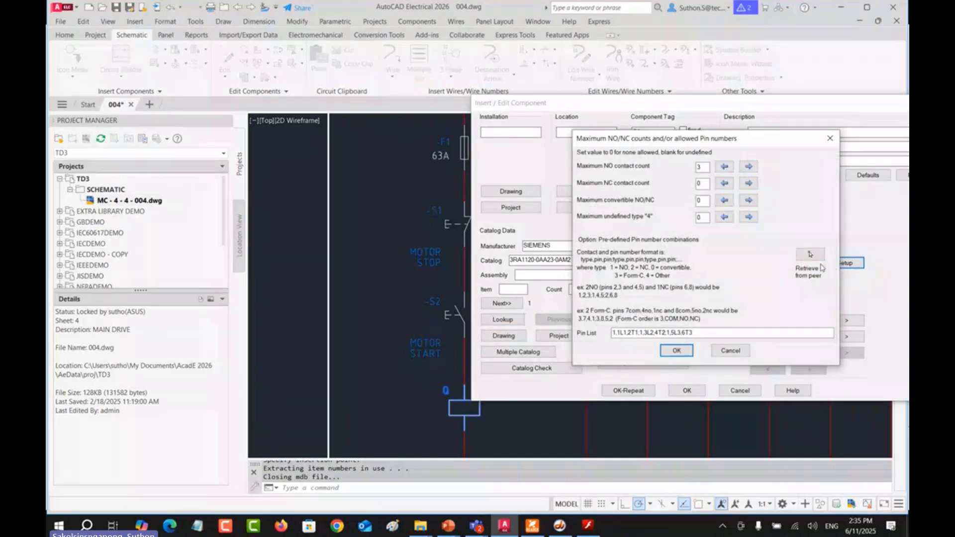
pyautogui.click(636, 332)
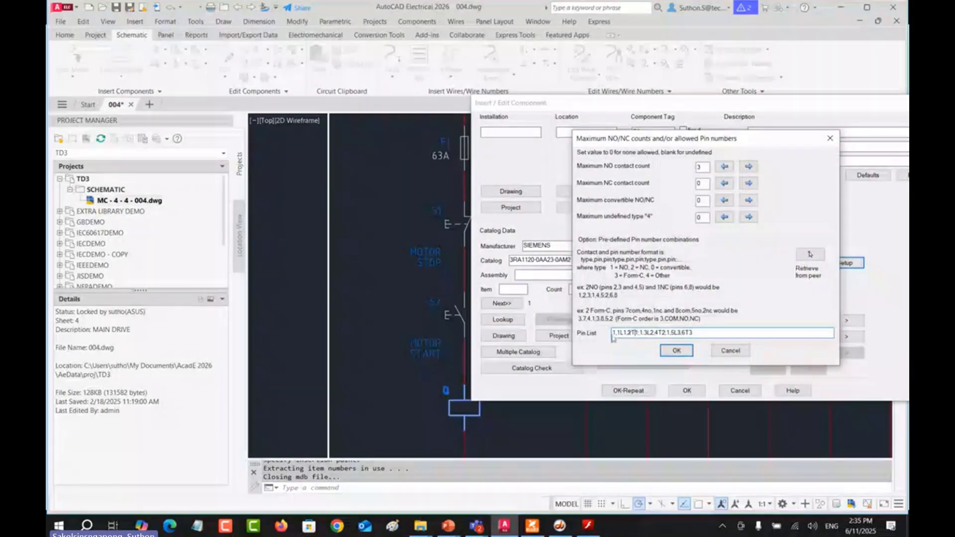
pyautogui.moveTo(703, 333); pyautogui.dragTo(602, 336)
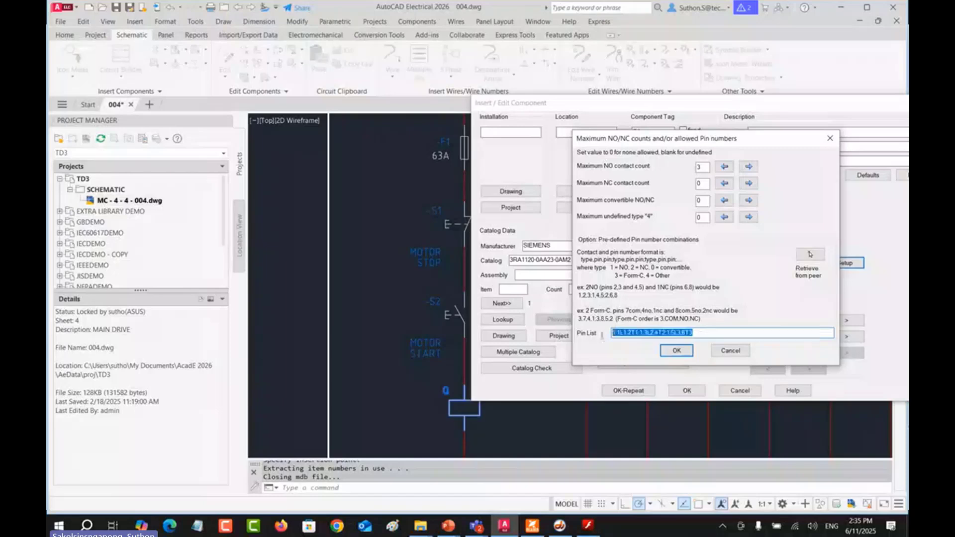
pyautogui.click(628, 334)
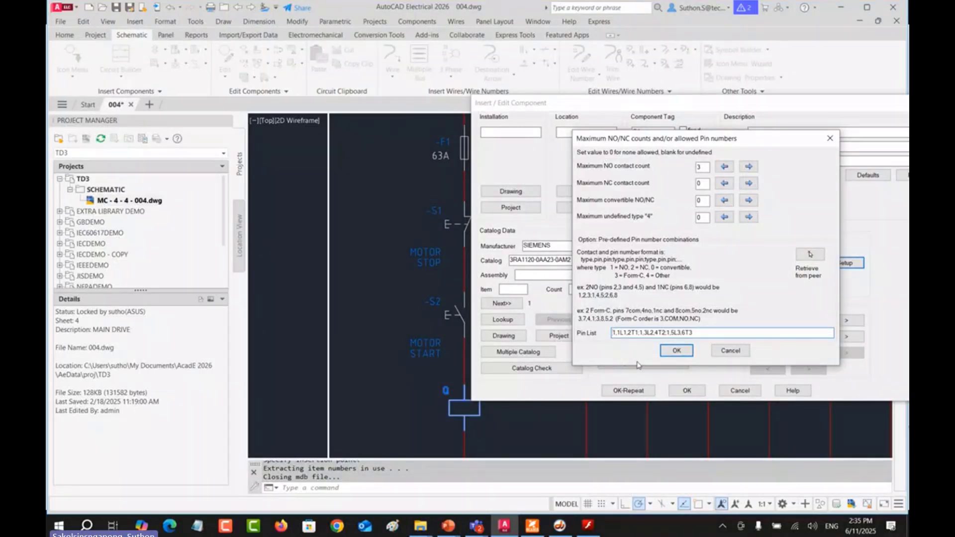
pyautogui.press('Home')
pyautogui.write('1,11,12')
pyautogui.click(675, 350)
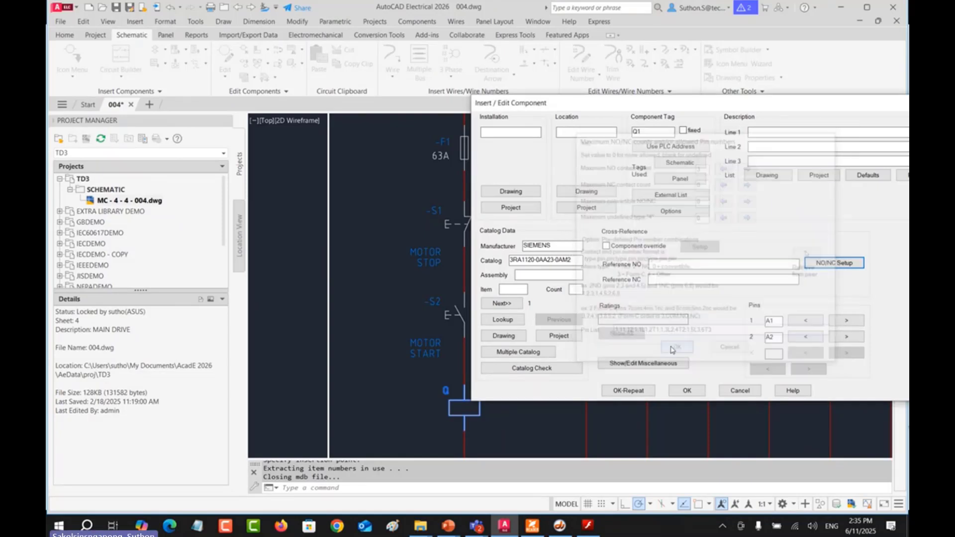
pyautogui.click(687, 391)
pyautogui.click(481, 246)
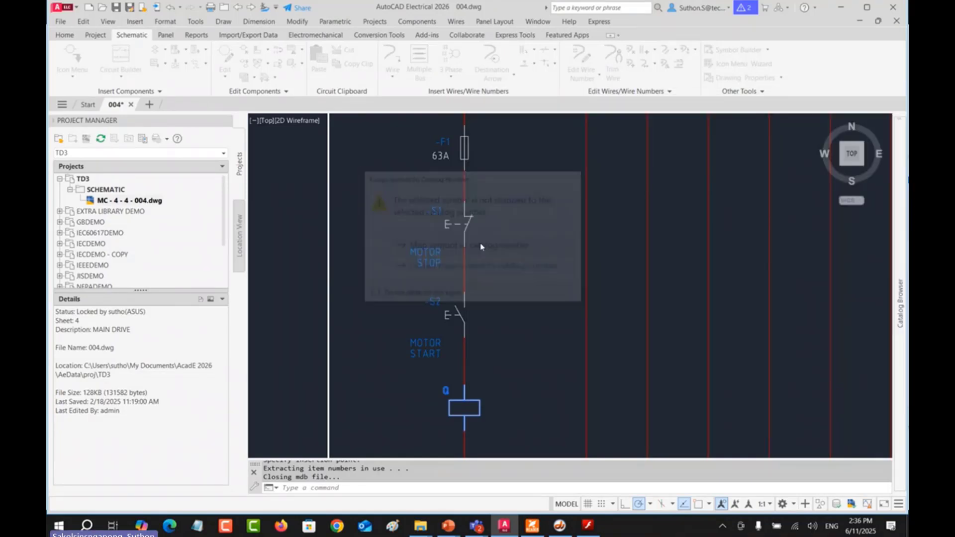
pyautogui.scroll(4, 470, 409)
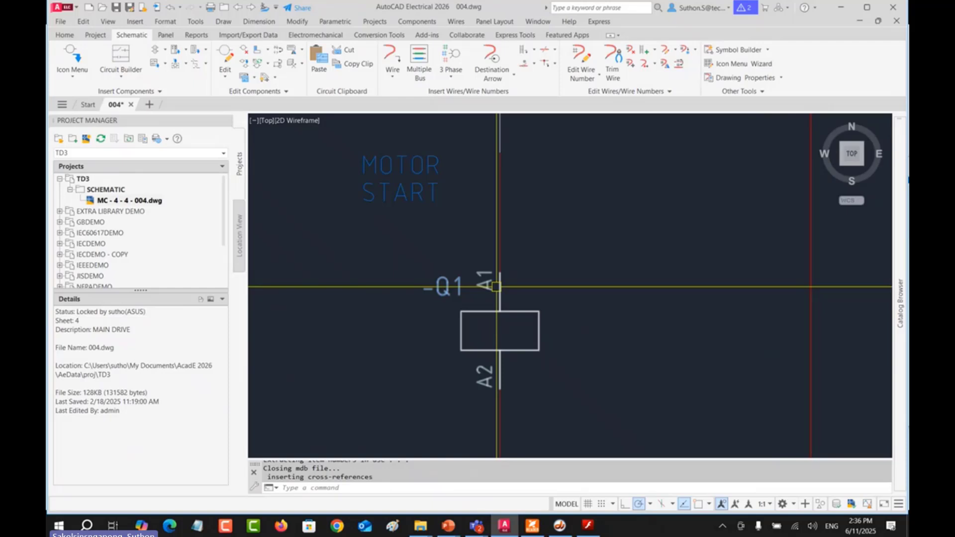
pyautogui.click(515, 313)
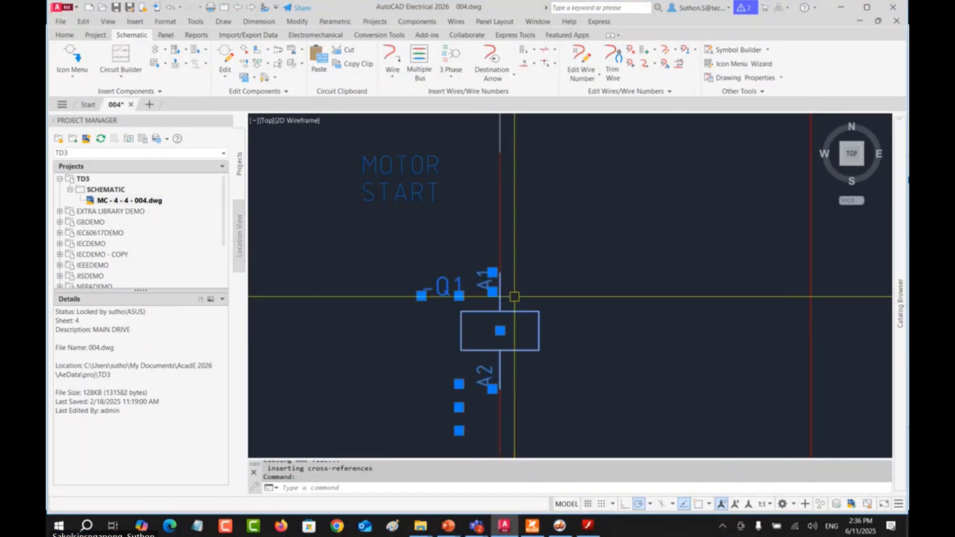
pyautogui.scroll(-4, 514, 297)
pyautogui.press('Escape')
pyautogui.press('Escape')
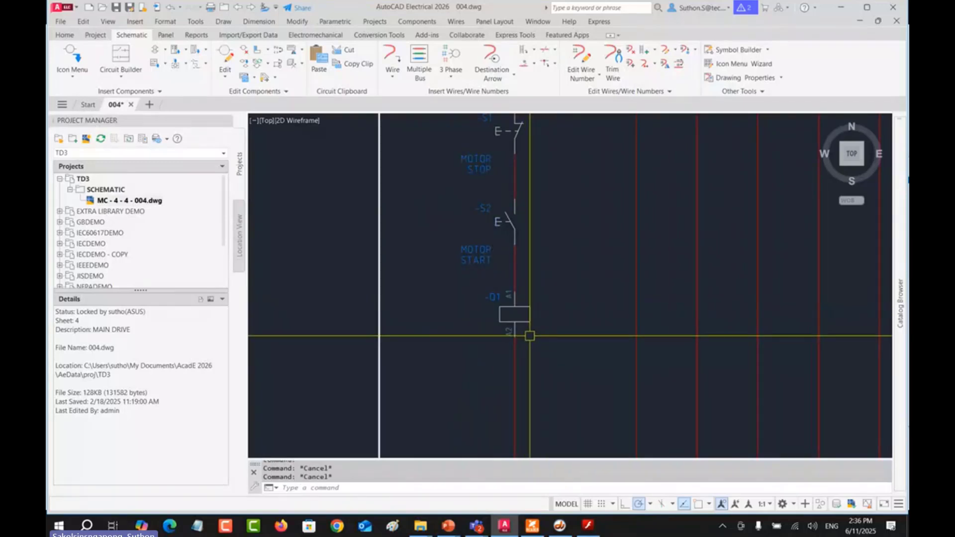
pyautogui.scroll(3, 525, 326)
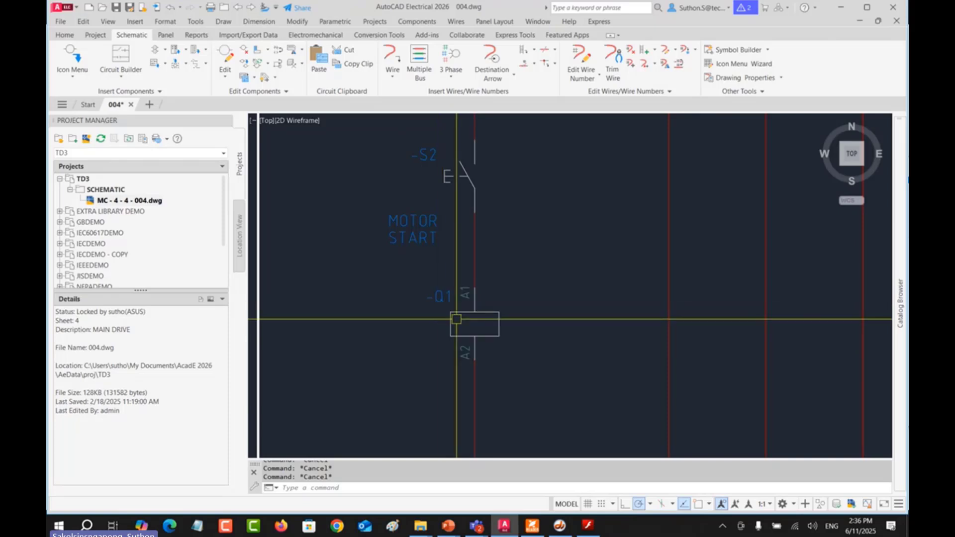
# Step: Insert a 2nd+ Motor Starter NO contact on the rung beside the first one, near the height of S2
pyautogui.scroll(-5, 409, 269)
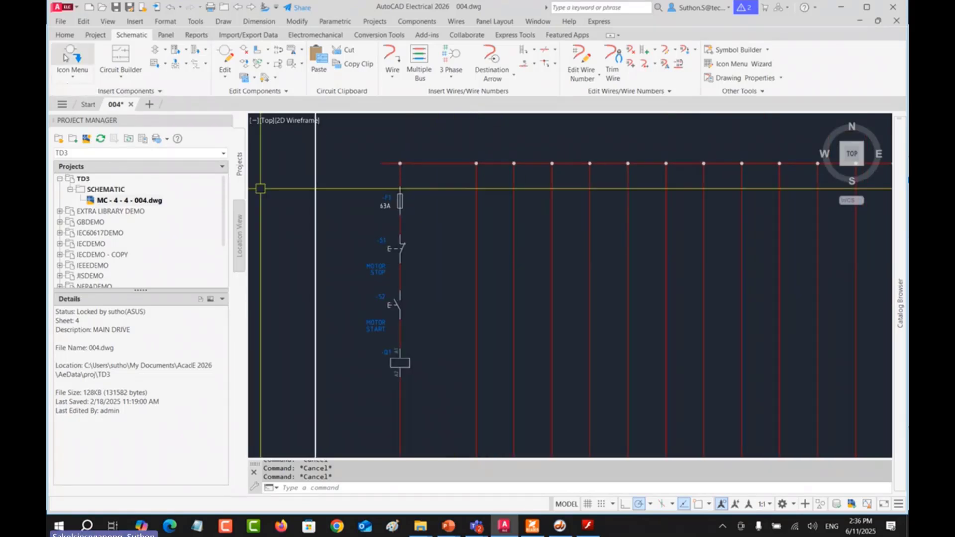
pyautogui.click(72, 56)
pyautogui.click(634, 162)
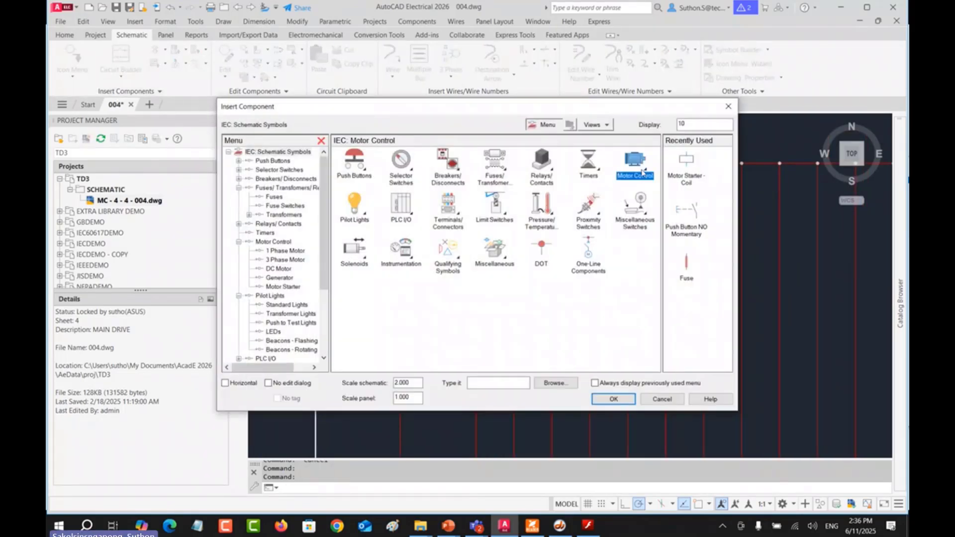
pyautogui.click(541, 177)
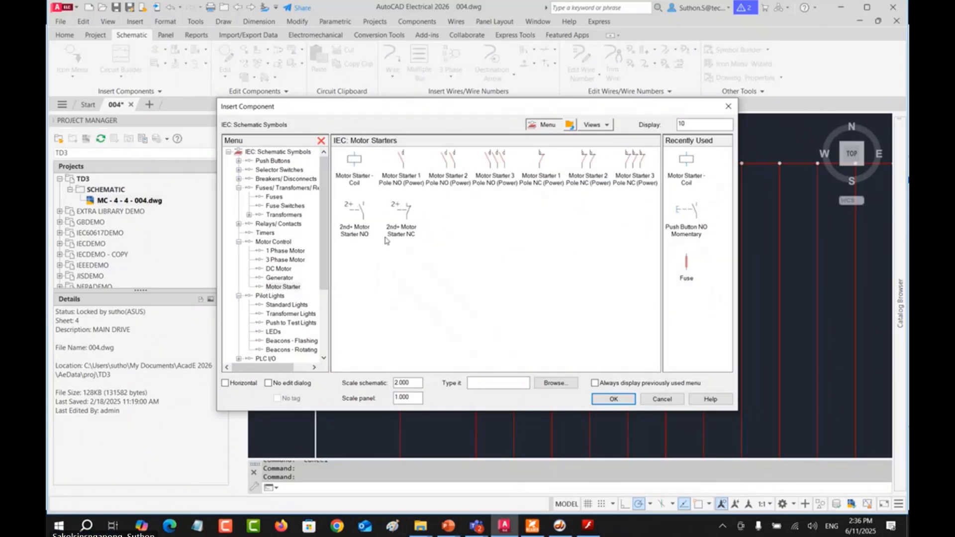
pyautogui.click(358, 218)
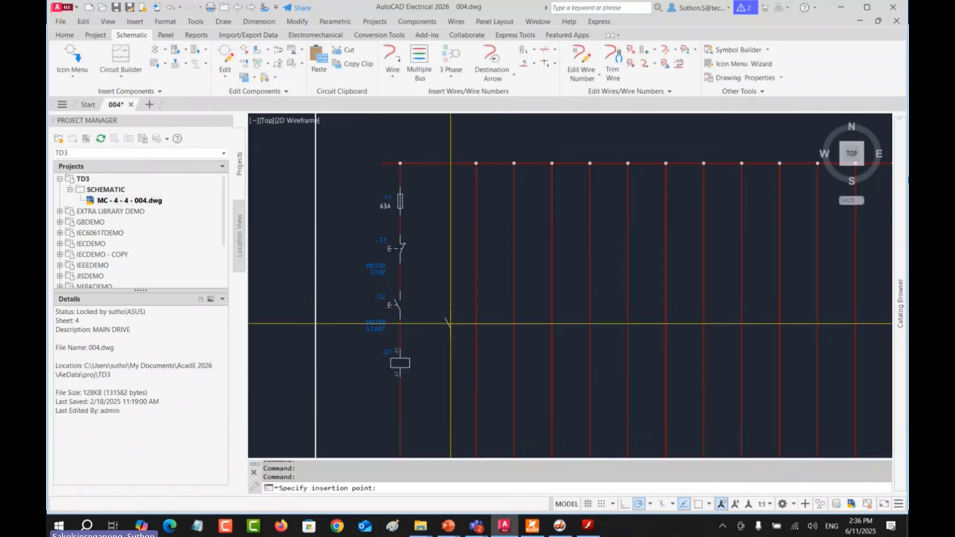
pyautogui.click(476, 317)
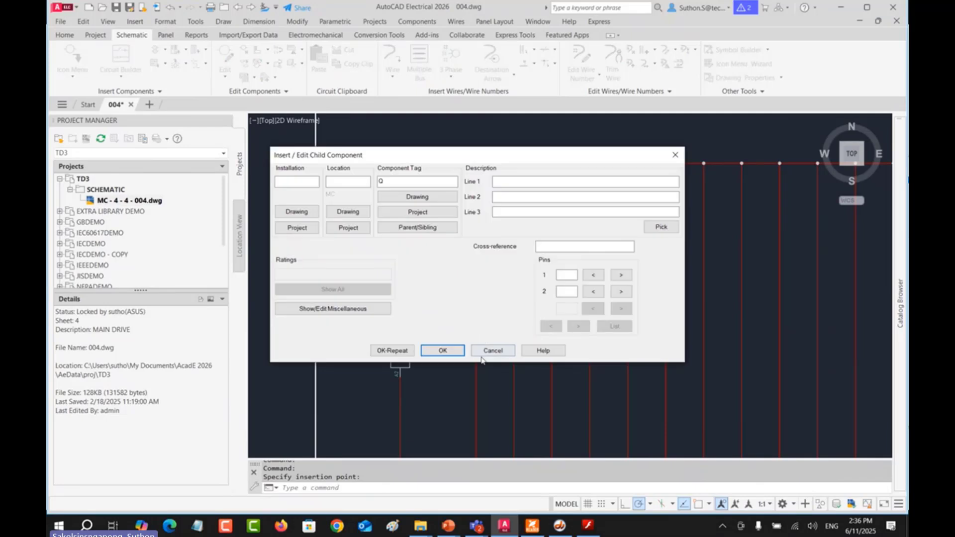
# Step: Link the new NO contact to the motor starter coil Q1 as its parent and accept it with pins 11 and 12
pyautogui.moveTo(442, 155); pyautogui.dragTo(675, 147)
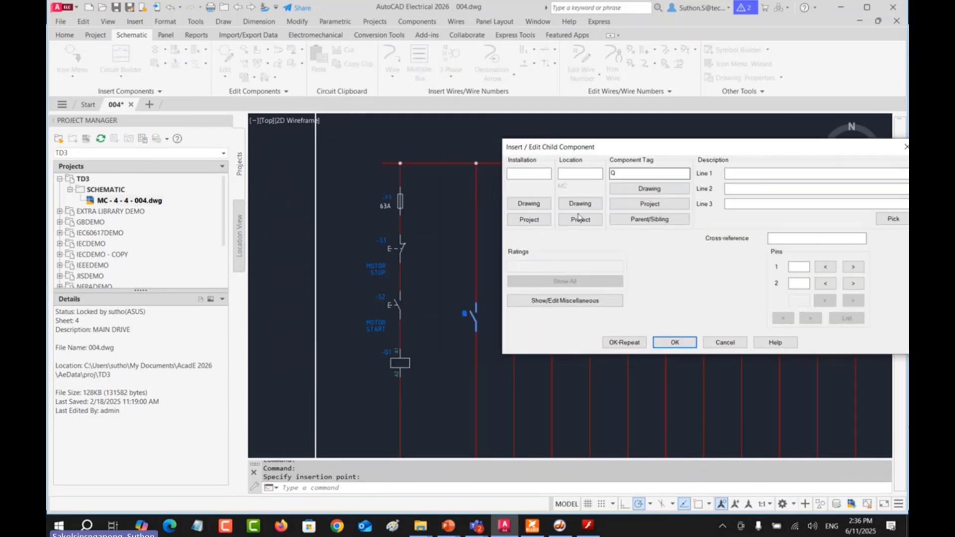
pyautogui.moveTo(592, 151); pyautogui.dragTo(642, 148)
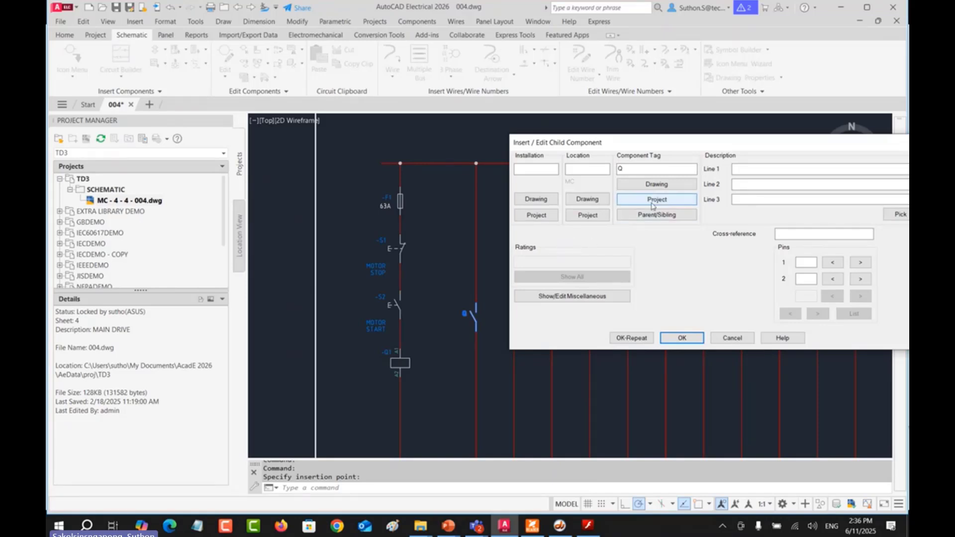
pyautogui.click(667, 216)
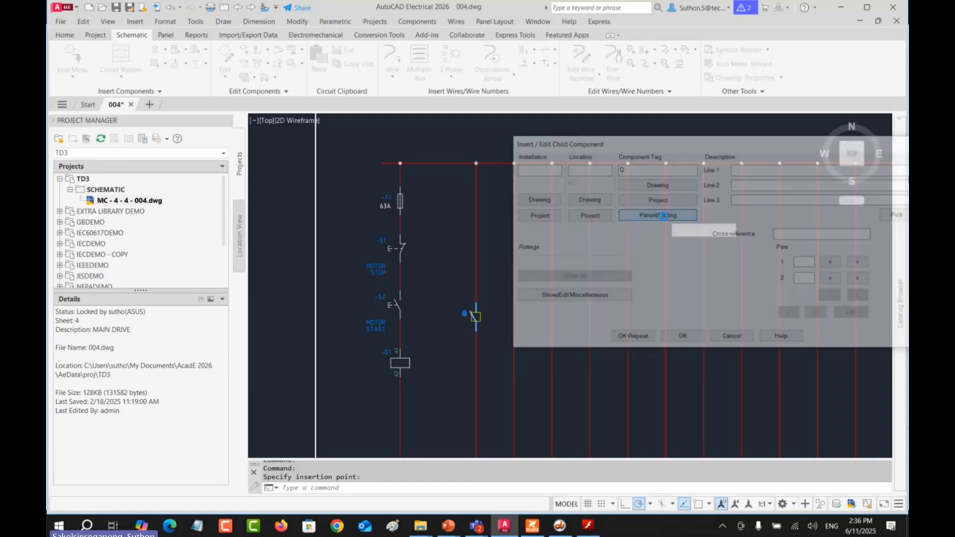
pyautogui.click(412, 364)
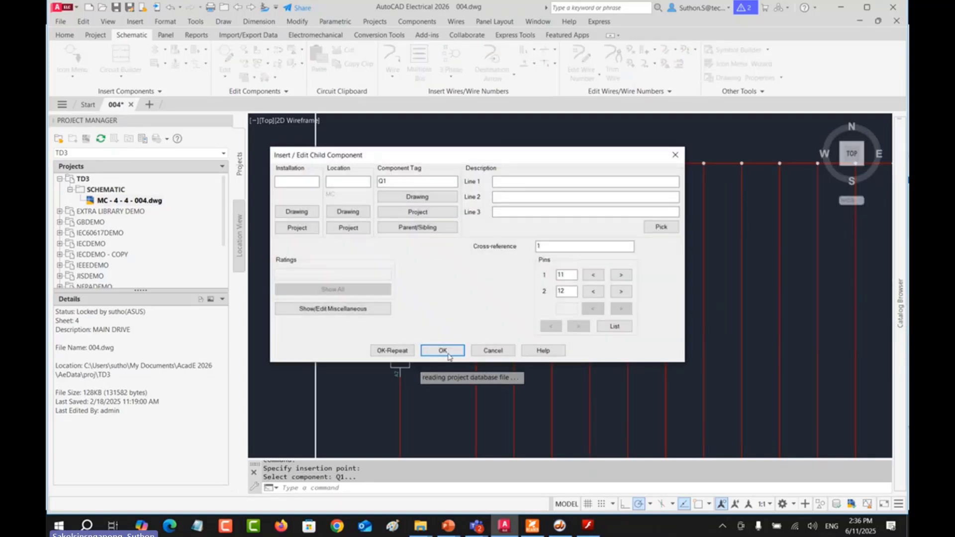
pyautogui.click(568, 275)
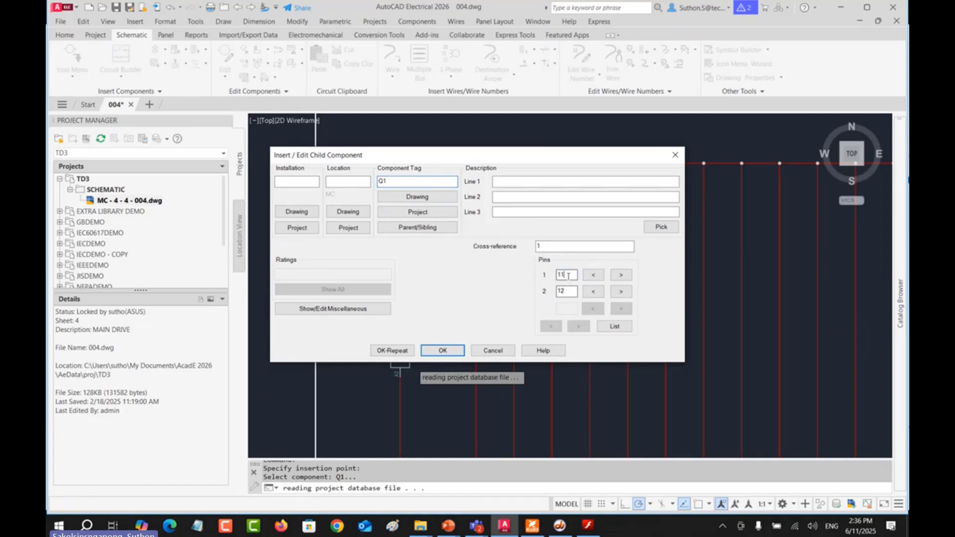
pyautogui.click(568, 291)
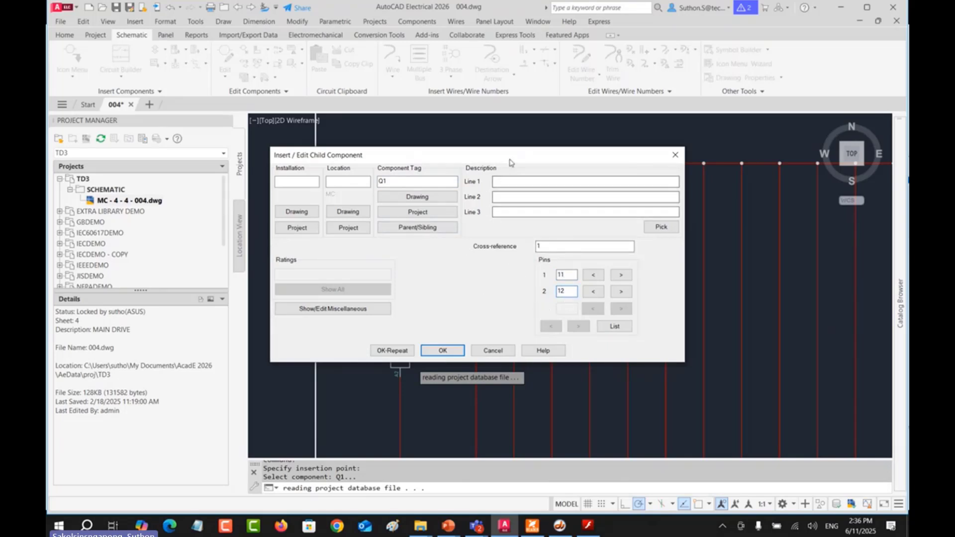
pyautogui.moveTo(512, 155); pyautogui.dragTo(576, 132)
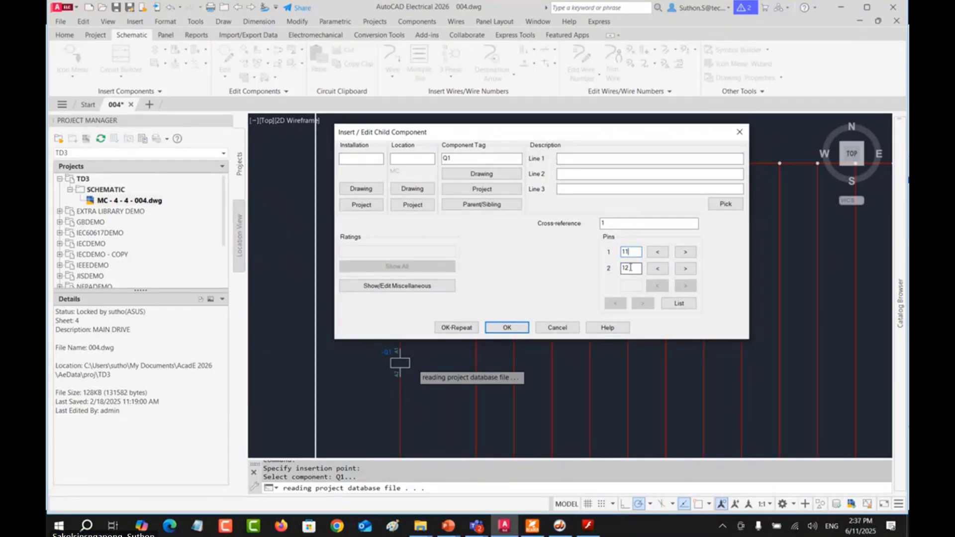
pyautogui.click(498, 329)
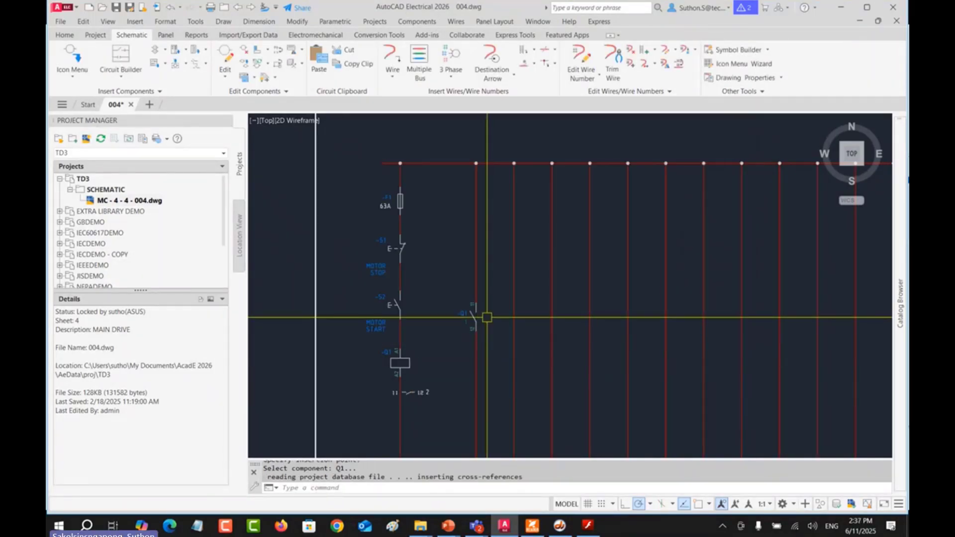
# Step: Examine the cross-references on the Q1 contact and under the Q1 coil against the column numbers along the drawing border
pyautogui.scroll(-5, 452, 295)
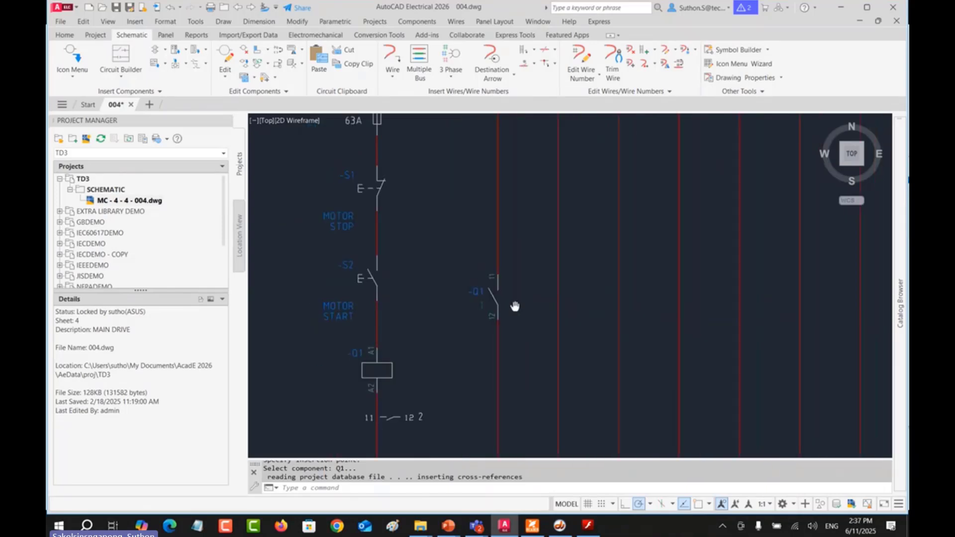
pyautogui.scroll(5, 496, 313)
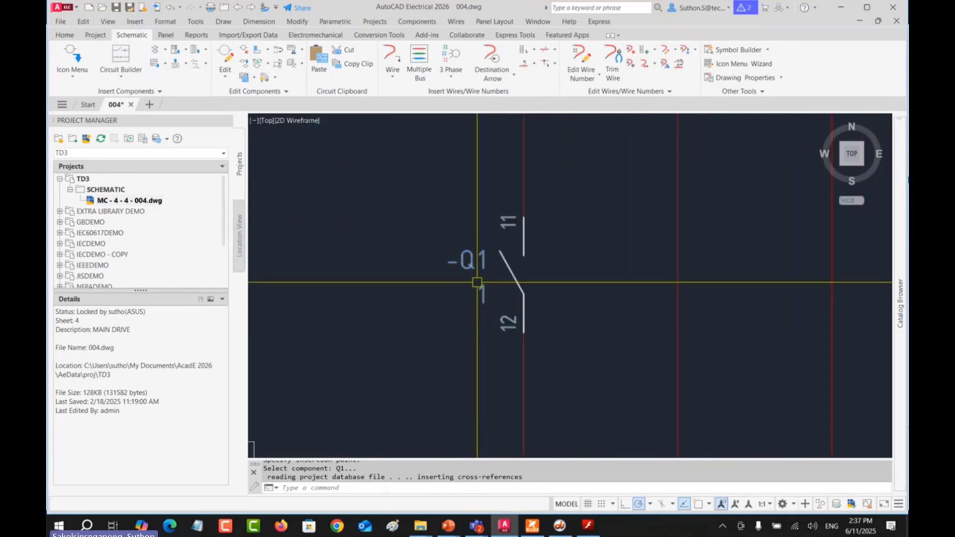
pyautogui.scroll(-5, 482, 289)
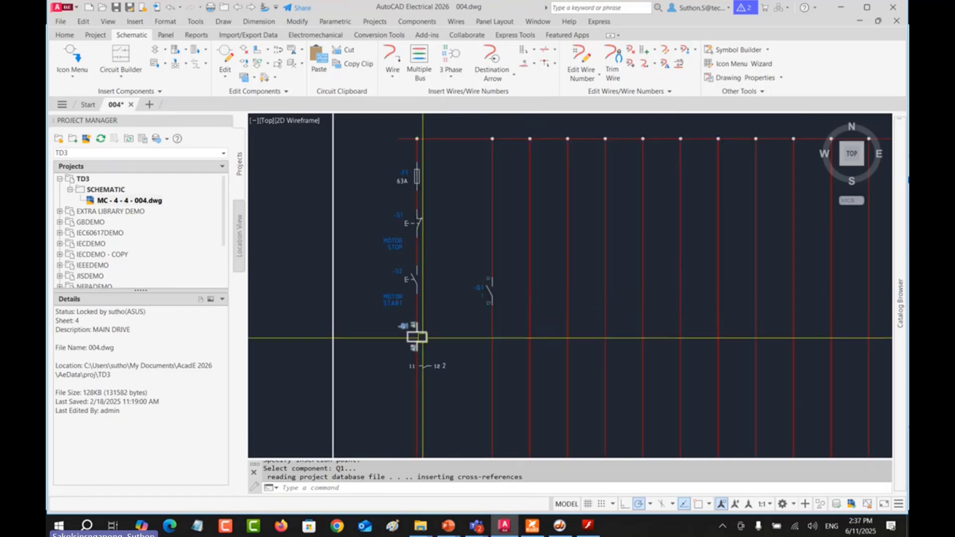
pyautogui.moveTo(447, 237); pyautogui.dragTo(440, 370, button='middle')
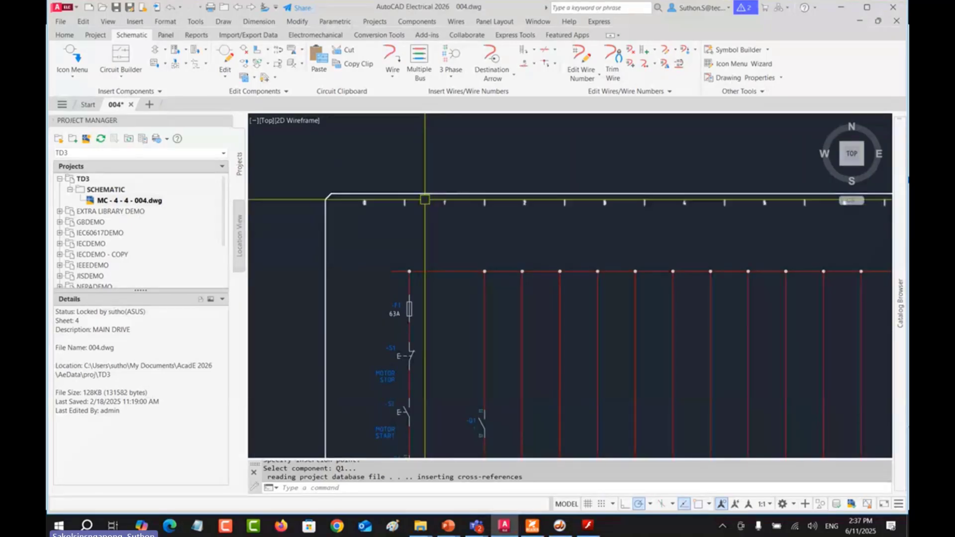
pyautogui.scroll(2, 433, 221)
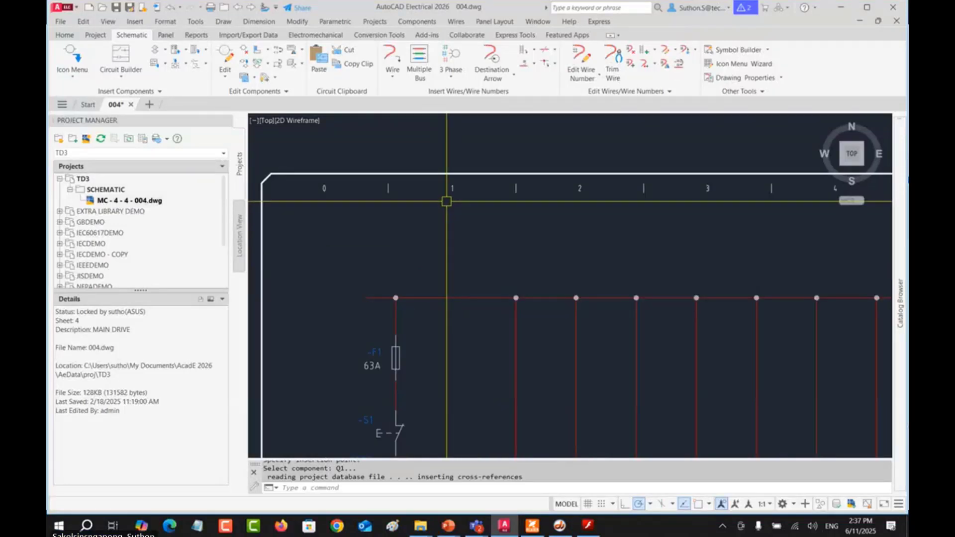
pyautogui.moveTo(464, 372); pyautogui.dragTo(454, 132, button='middle')
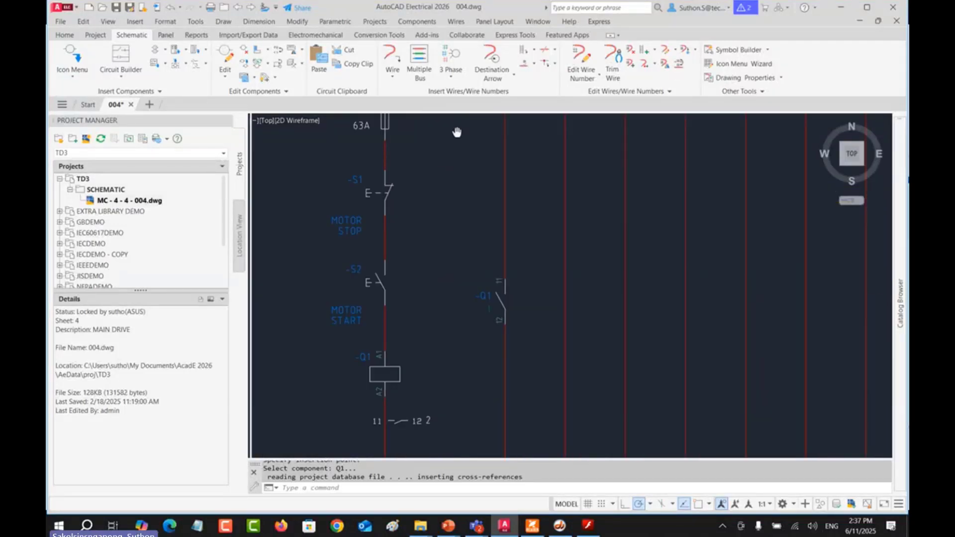
pyautogui.scroll(4, 479, 317)
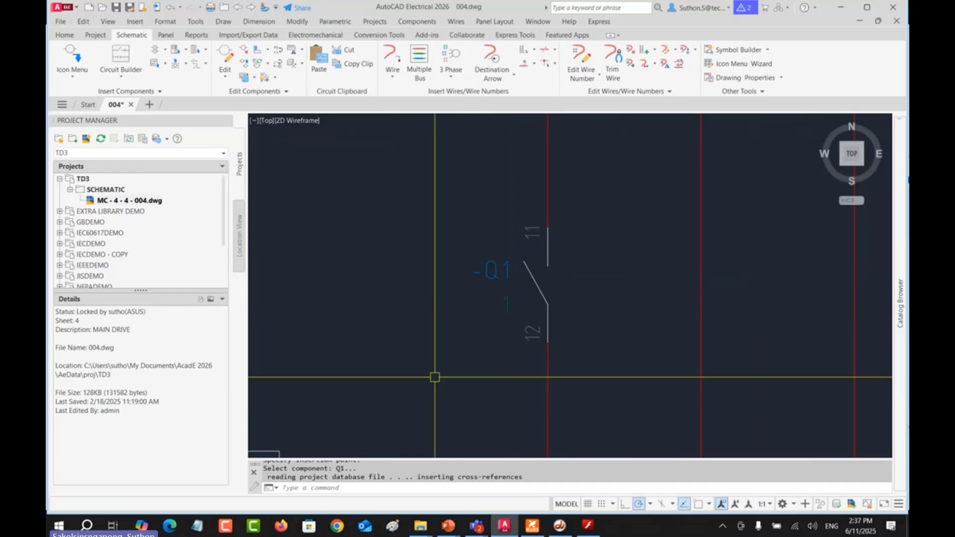
pyautogui.moveTo(374, 418); pyautogui.dragTo(603, 258, button='middle')
pyautogui.moveTo(512, 405); pyautogui.dragTo(506, 346, button='middle')
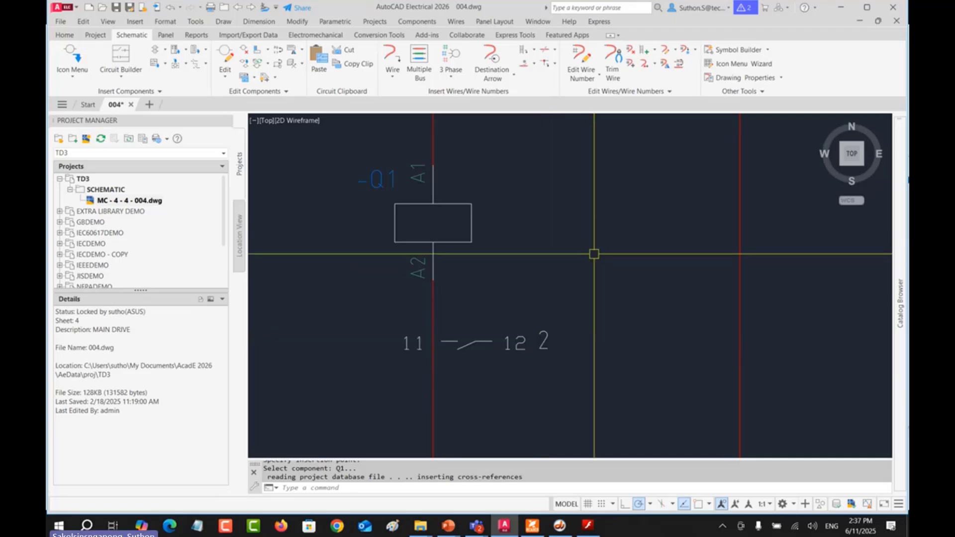
pyautogui.scroll(-8, 612, 249)
pyautogui.moveTo(660, 197); pyautogui.dragTo(610, 249, button='middle')
pyautogui.scroll(4, 610, 249)
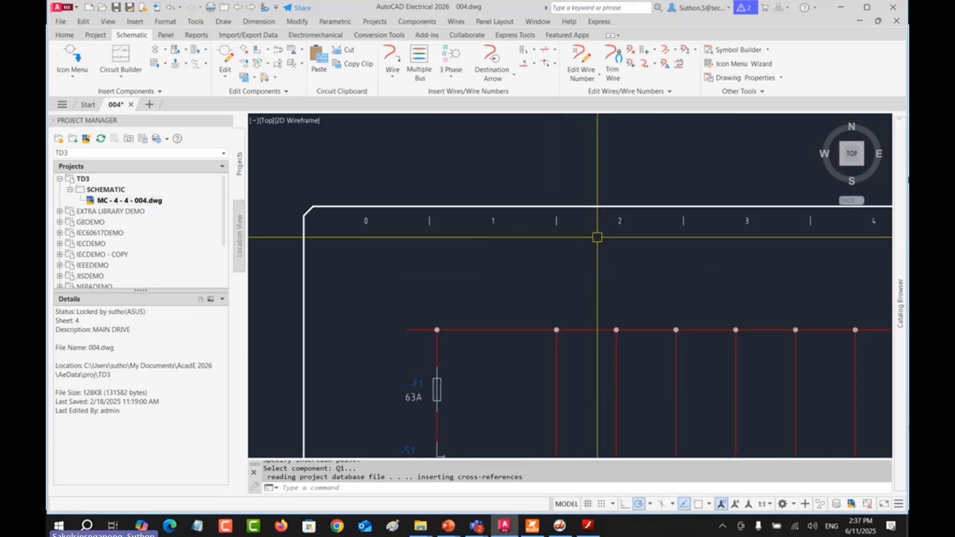
pyautogui.moveTo(575, 354); pyautogui.dragTo(580, 183, button='middle')
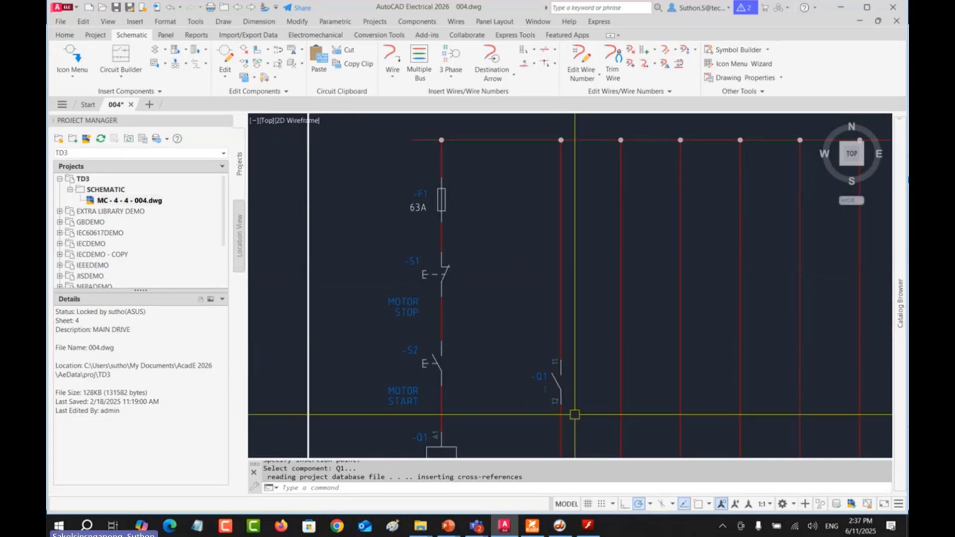
# Step: Align the Q1 NO contact on the second rung with the MOTOR START push button S2
pyautogui.moveTo(582, 405); pyautogui.dragTo(583, 313, button='middle')
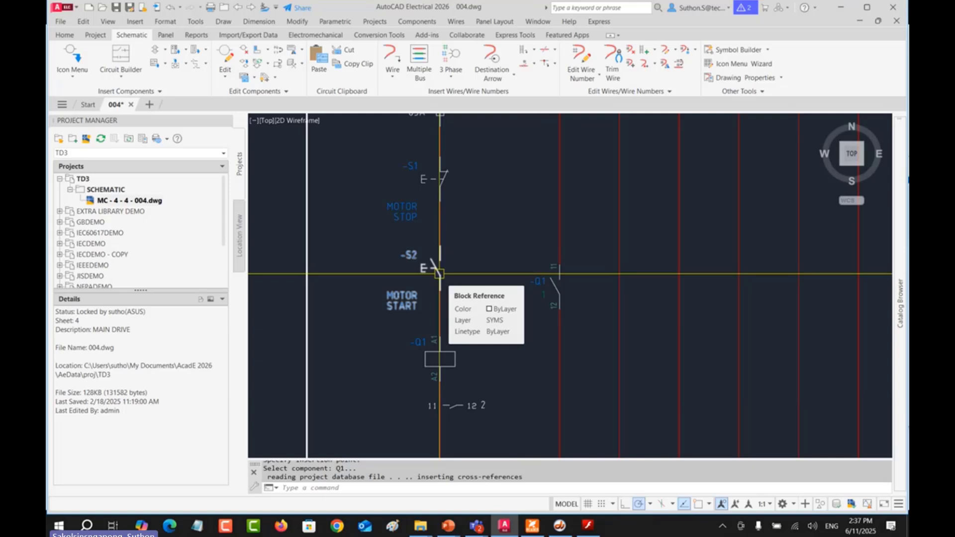
pyautogui.rightClick(436, 274)
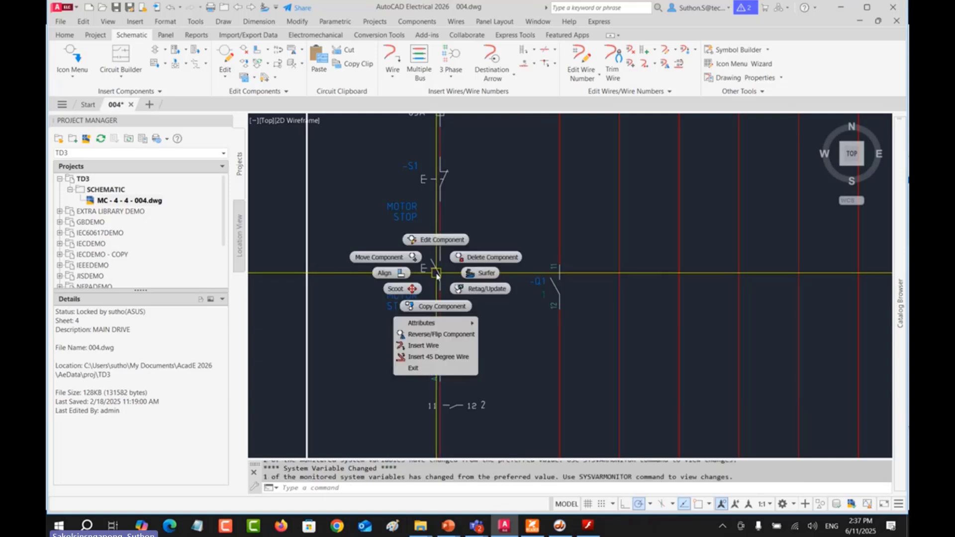
pyautogui.click(400, 273)
pyautogui.click(553, 284)
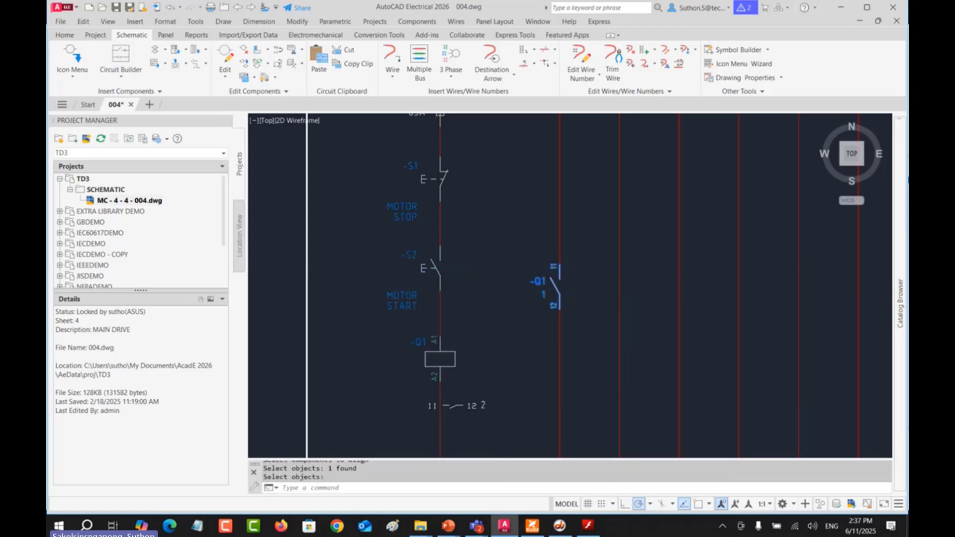
pyautogui.press('Return')
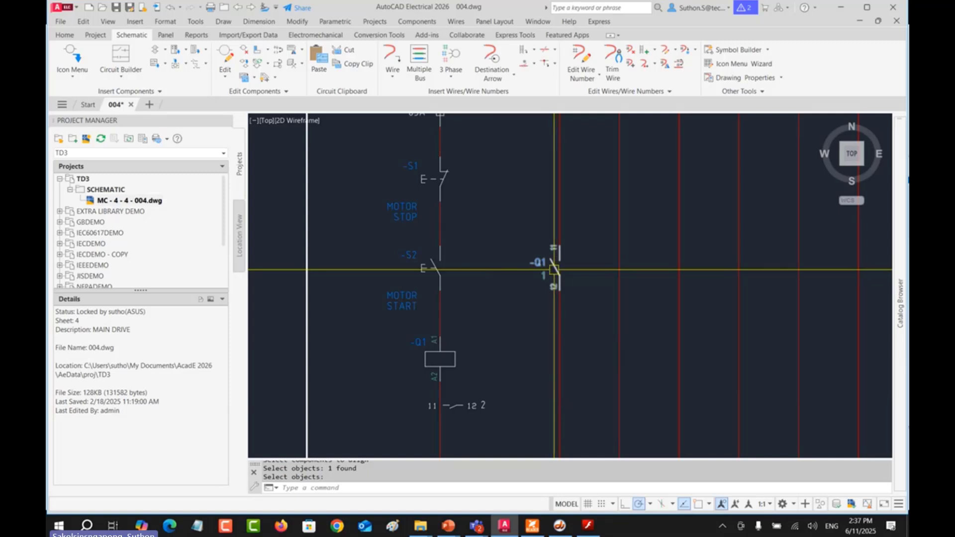
# Step: Insert a standard Green Light pilot light on the second rung below the Q1 contact, level with the coil
pyautogui.moveTo(550, 355); pyautogui.dragTo(531, 322, button='middle')
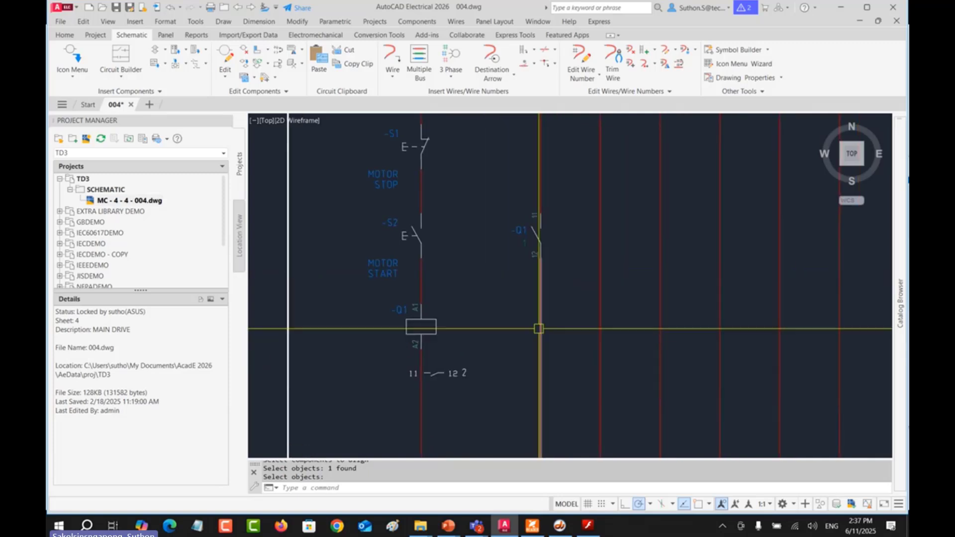
pyautogui.click(73, 57)
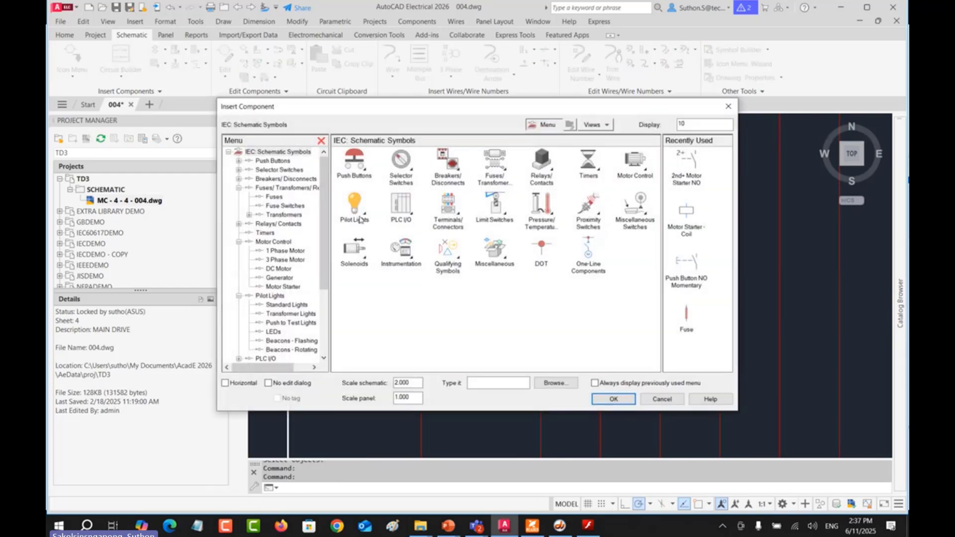
pyautogui.click(361, 220)
pyautogui.click(364, 181)
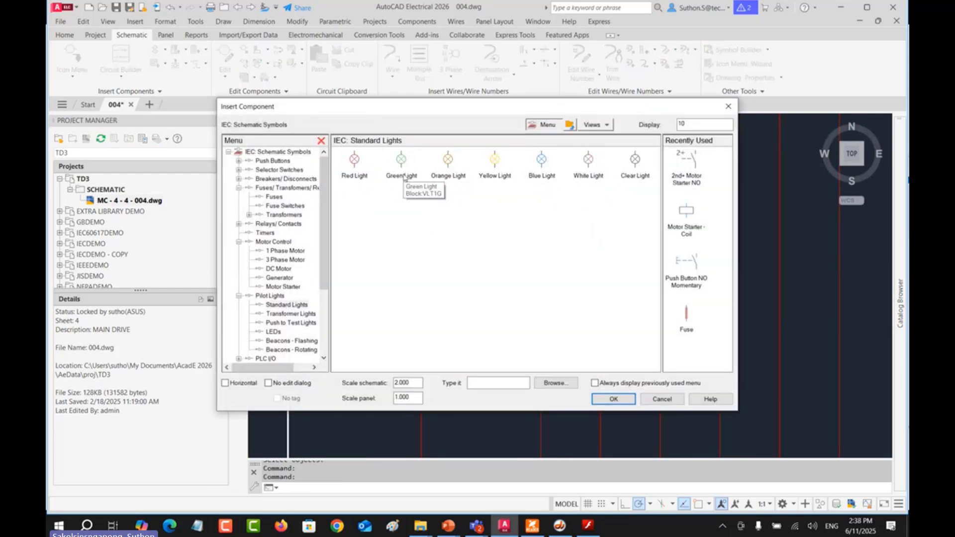
pyautogui.click(404, 178)
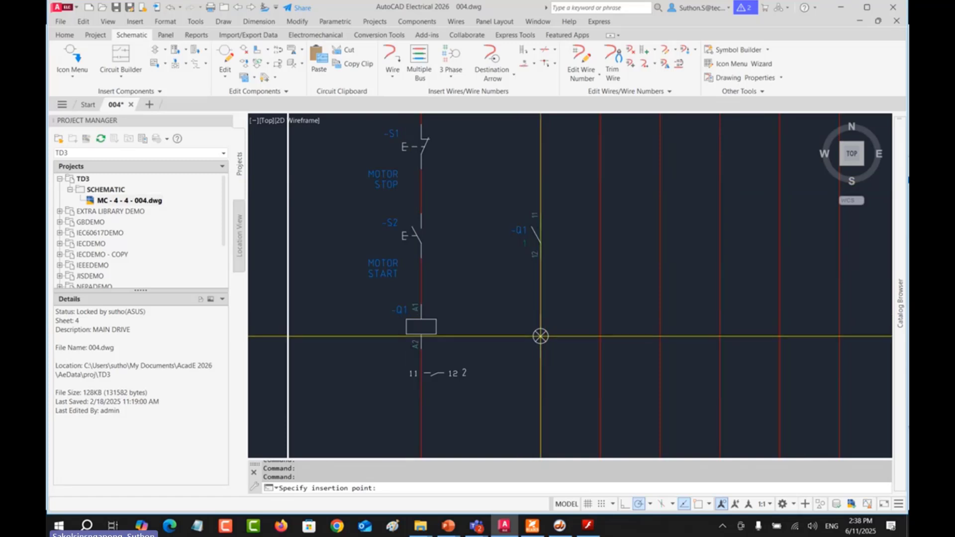
pyautogui.click(541, 336)
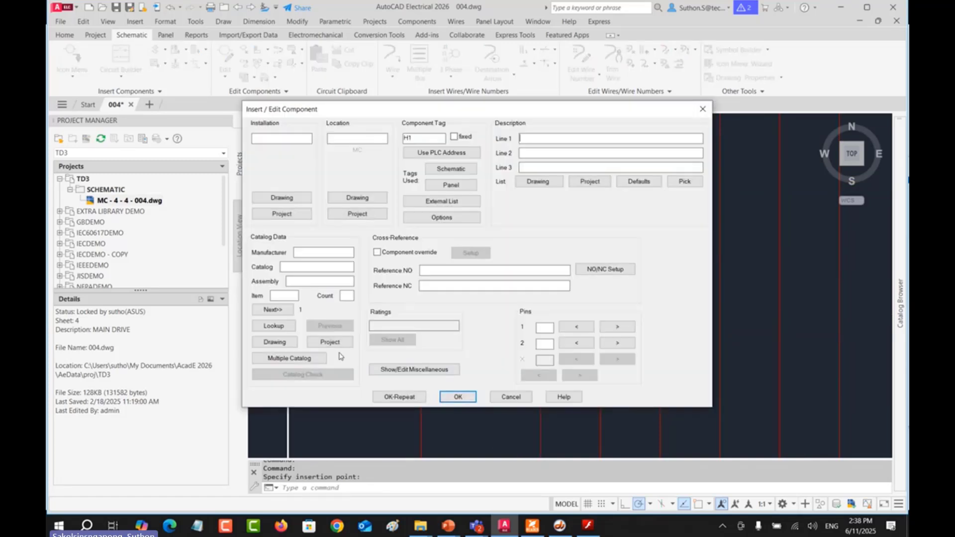
# Step: Look up the green light's catalog data and clear the search text to list all matching pilot lights
pyautogui.click(281, 328)
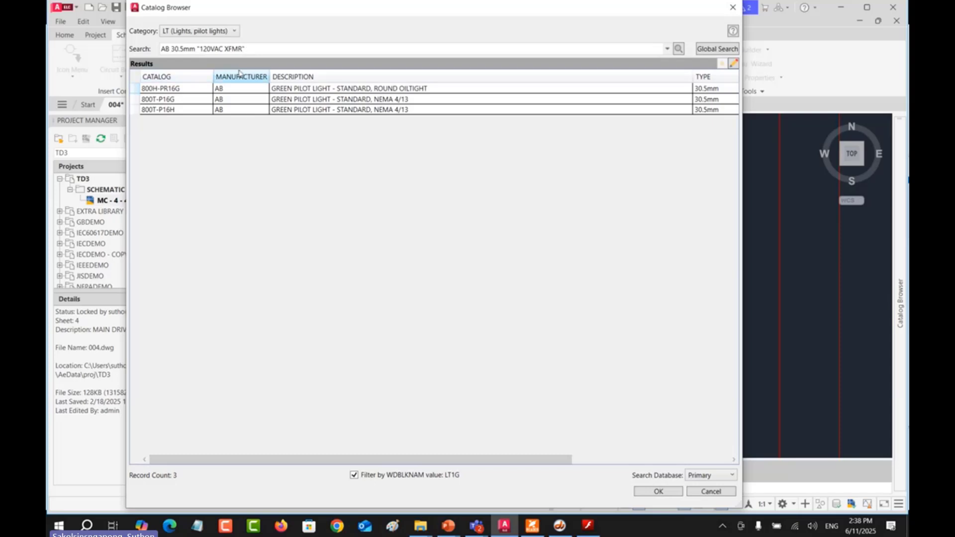
pyautogui.moveTo(259, 50); pyautogui.dragTo(122, 53)
pyautogui.press('BackSpace')
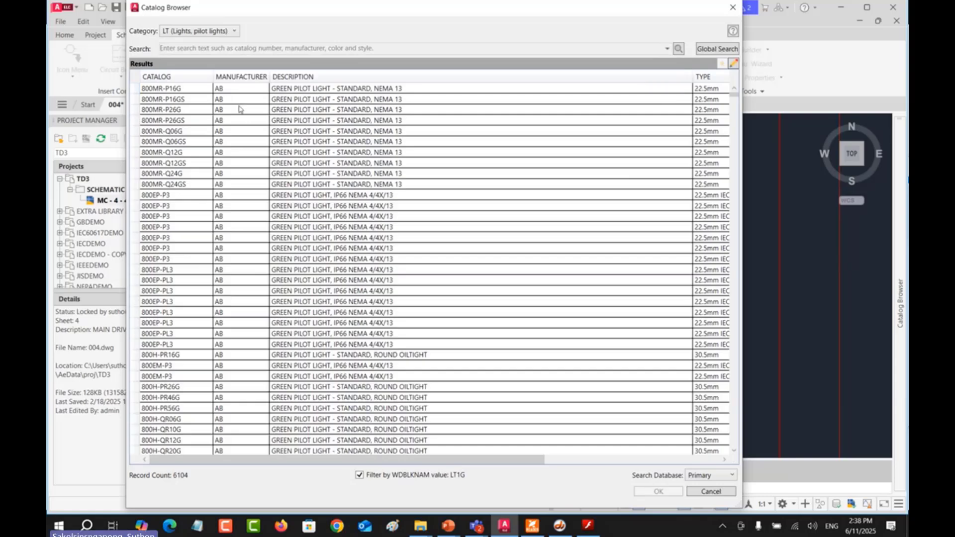
pyautogui.moveTo(735, 98); pyautogui.dragTo(755, 98)
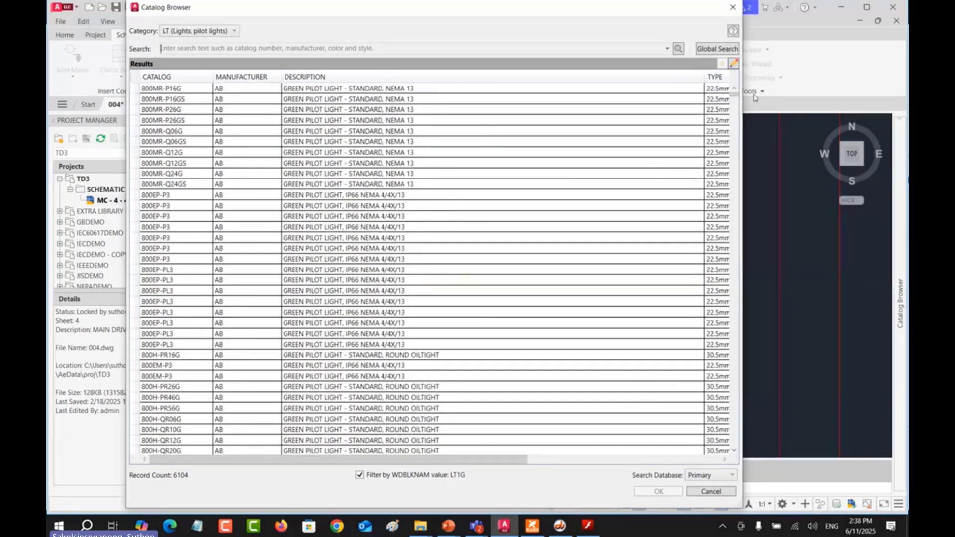
pyautogui.click(246, 155)
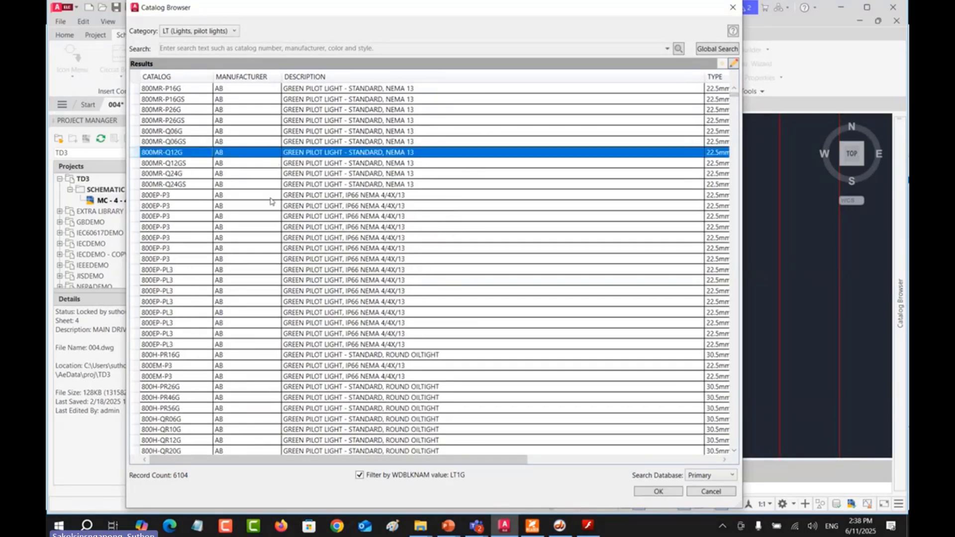
# Step: Add a record to the pilot light catalog with catalog number egsdg, manufacturer gfdgf and description dfghfhddhfhhf
pyautogui.click(734, 64)
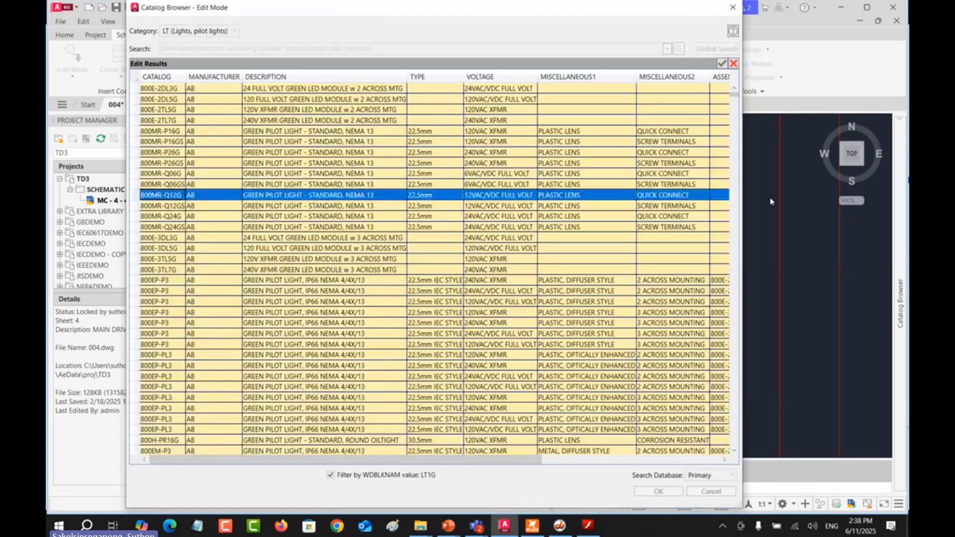
pyautogui.moveTo(735, 99); pyautogui.dragTo(735, 456)
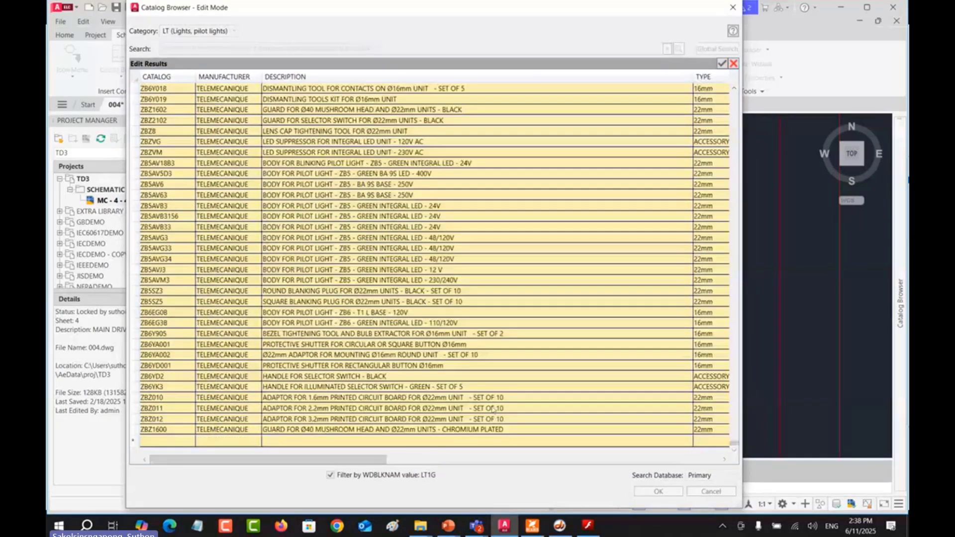
pyautogui.click(180, 443)
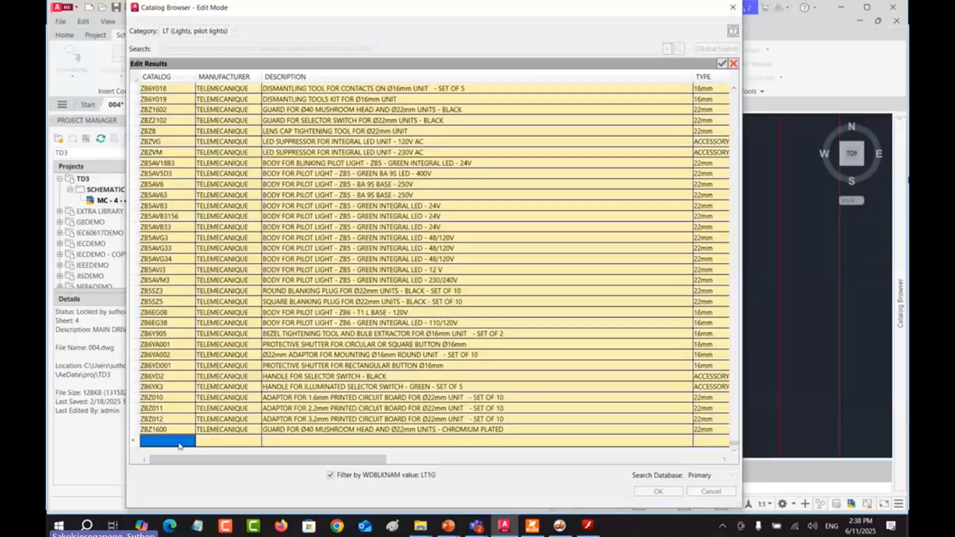
pyautogui.click(180, 442)
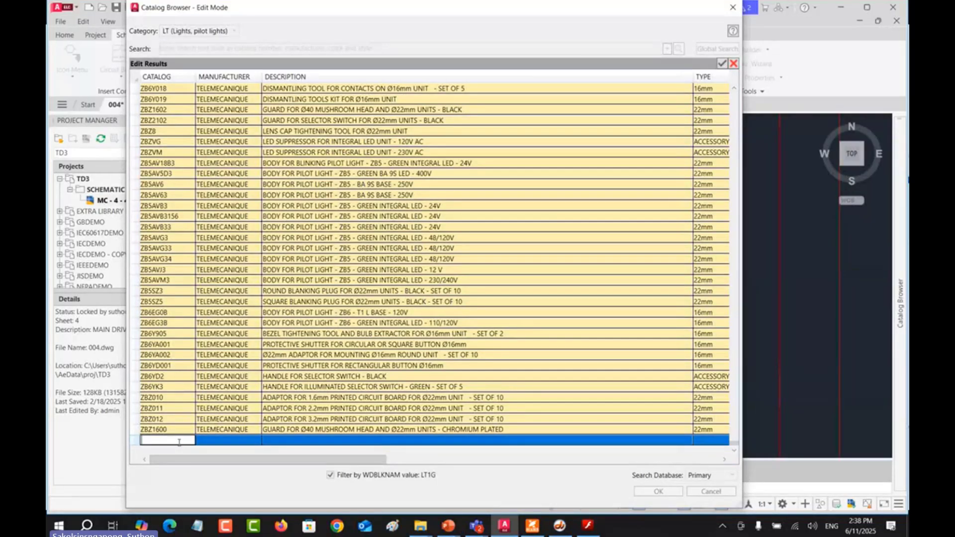
pyautogui.write('egsdg')
pyautogui.click(218, 441)
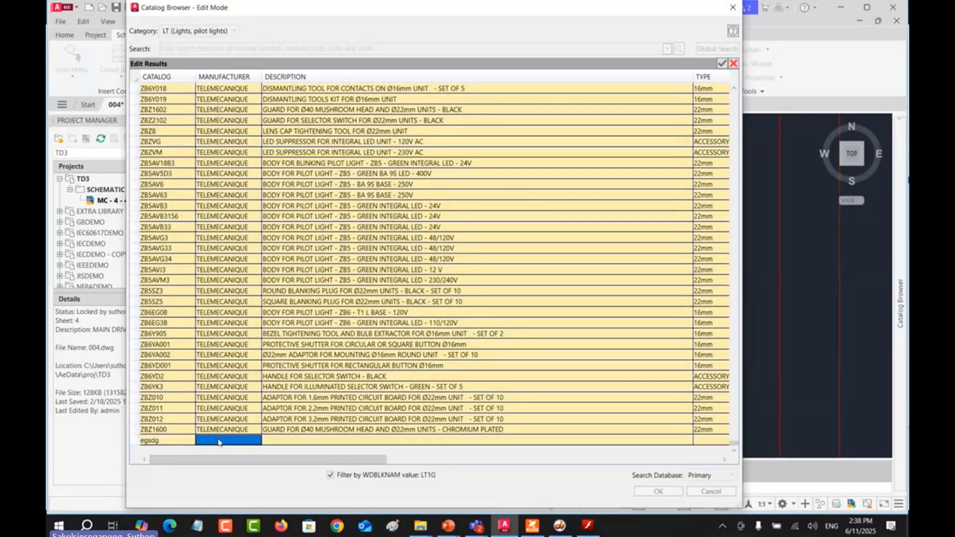
pyautogui.write('gfdgf')
pyautogui.click(279, 444)
pyautogui.write('dfghfhddhfhhf')
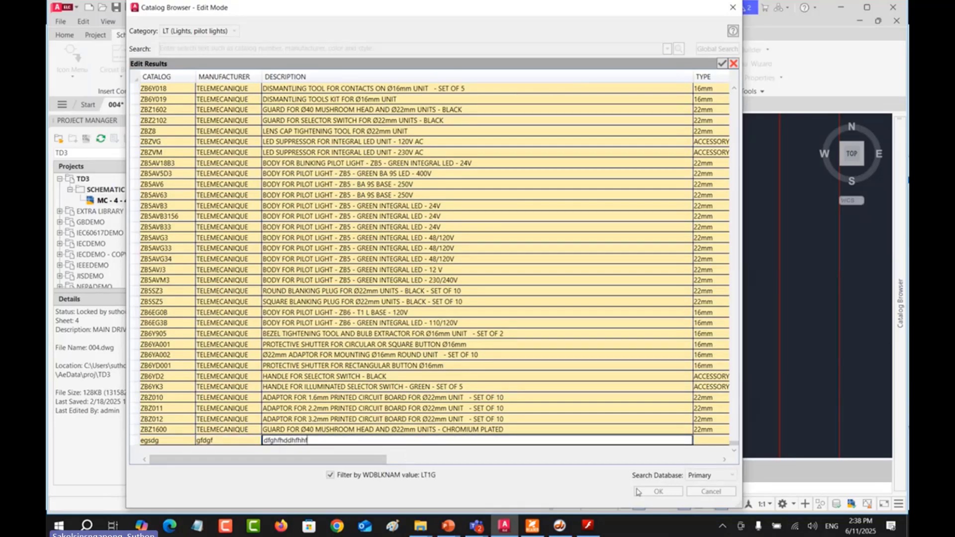
pyautogui.click(722, 63)
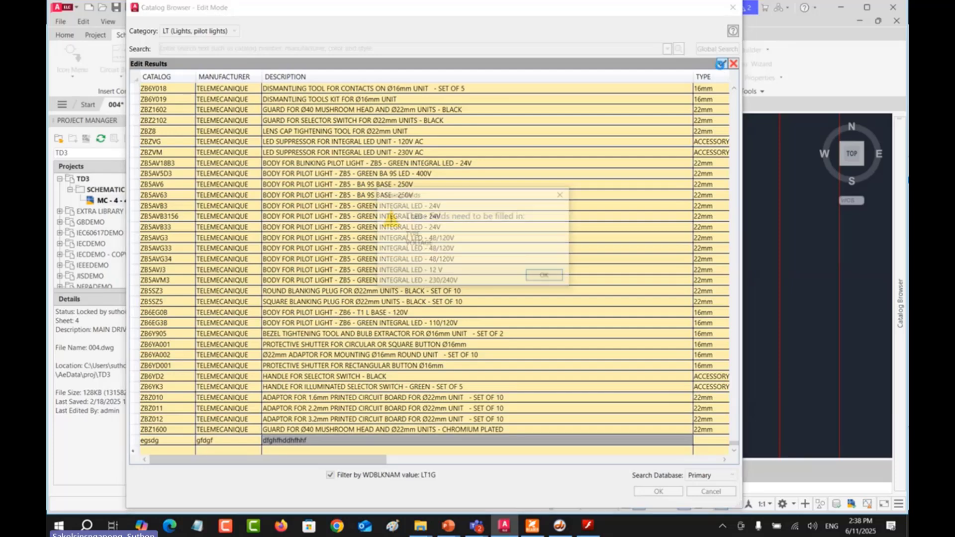
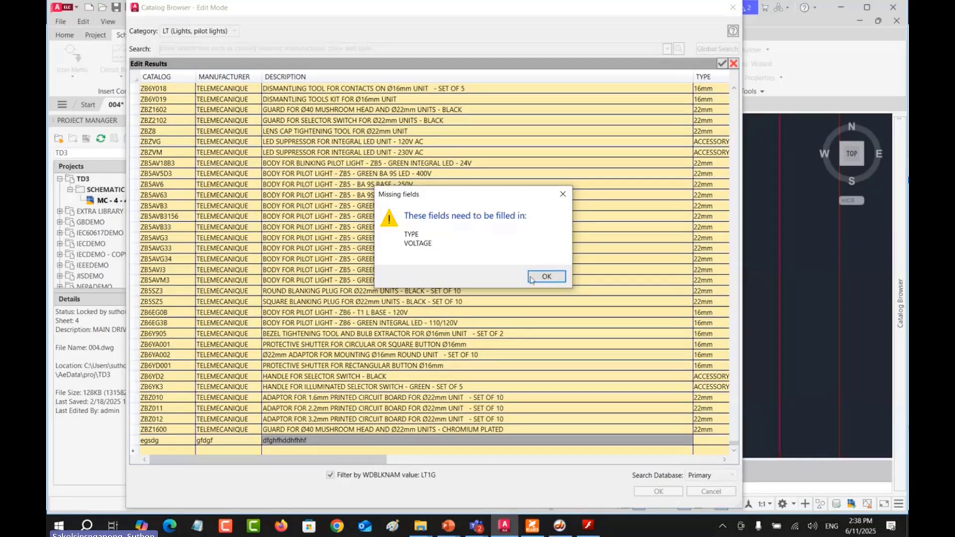
pyautogui.click(546, 276)
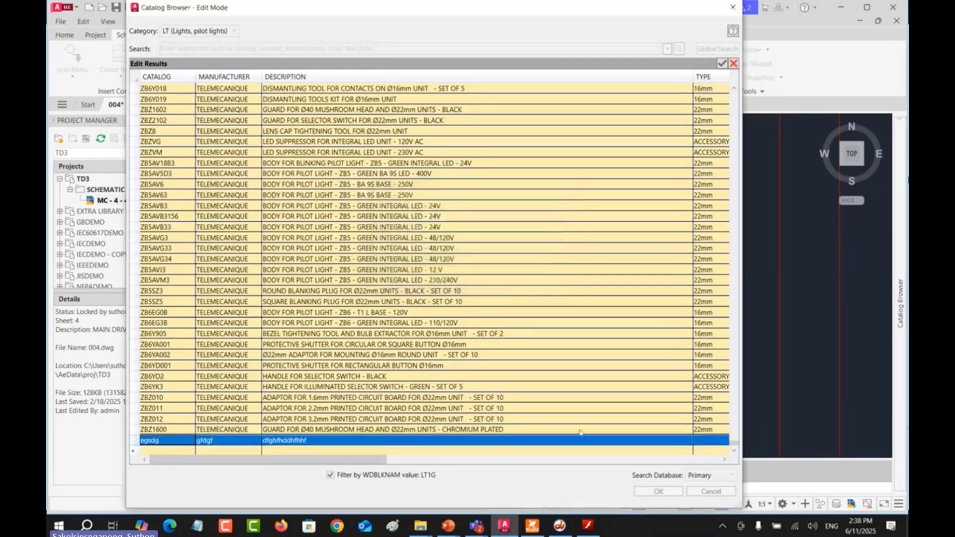
# Step: Set the egsdg record's type to 22mm and voltage to 220V, and save the catalog edits
pyautogui.click(486, 461)
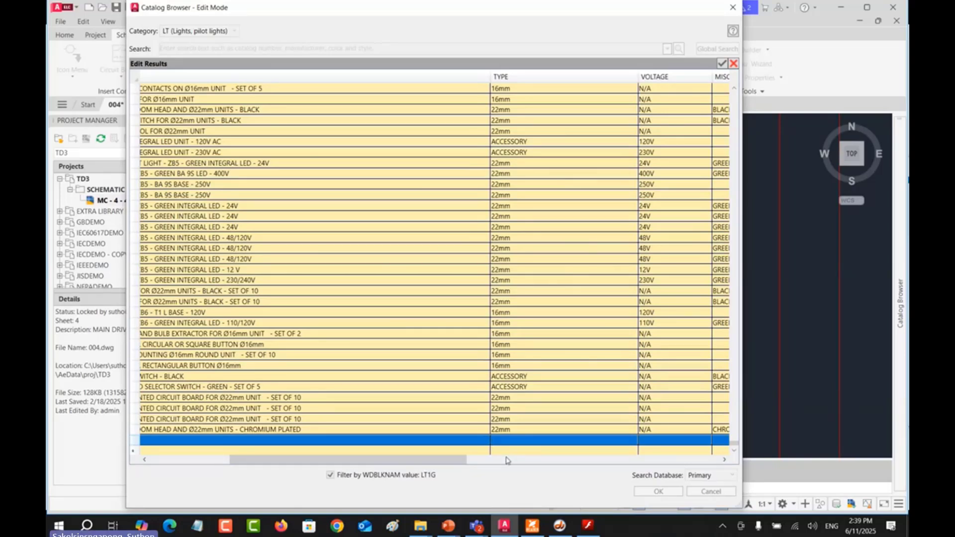
pyautogui.click(546, 440)
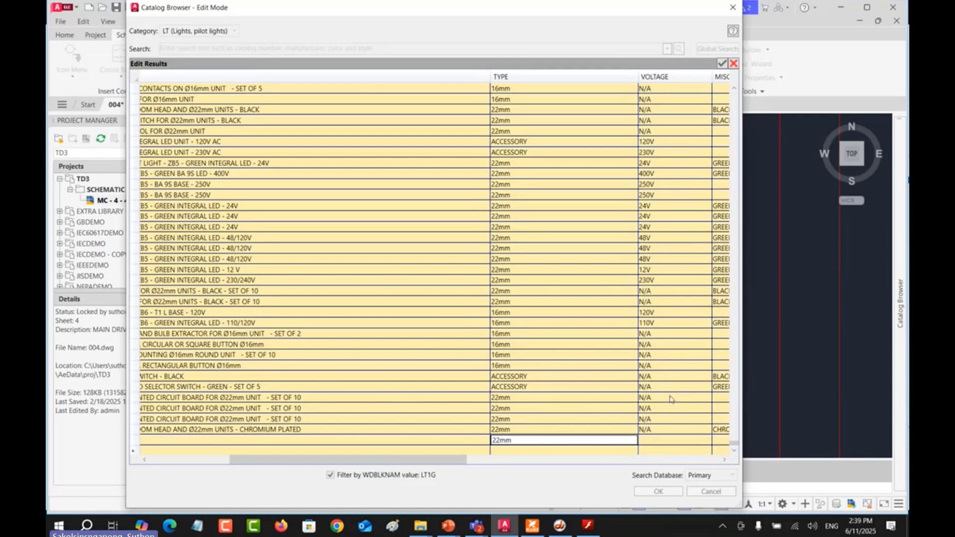
pyautogui.click(676, 440)
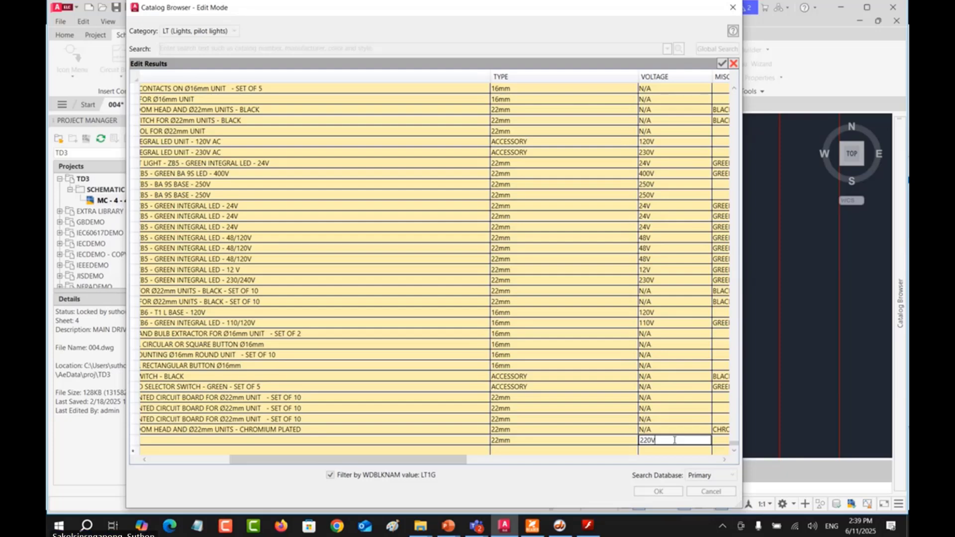
pyautogui.click(722, 64)
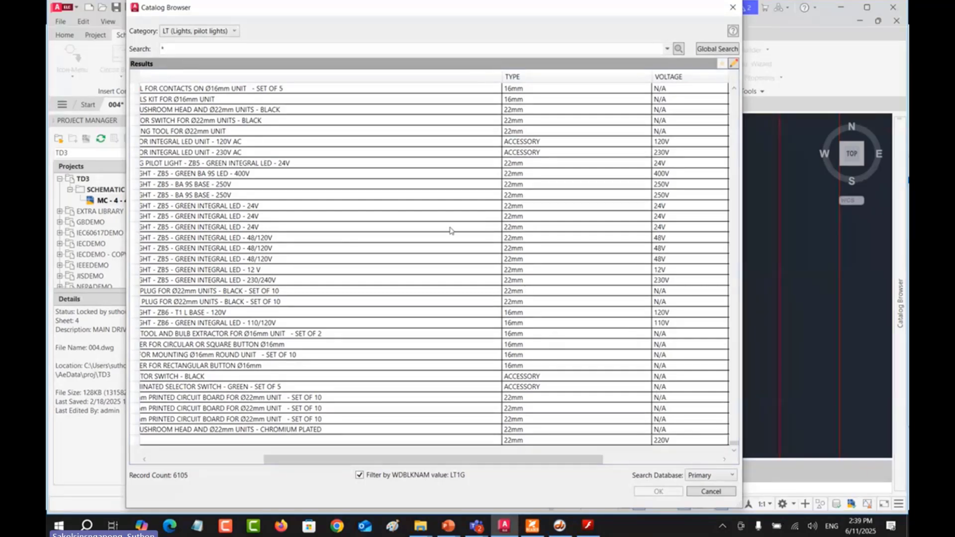
# Step: Assign the egsdg catalog record to the green pilot light
pyautogui.moveTo(358, 460); pyautogui.dragTo(185, 455)
pyautogui.click(177, 443)
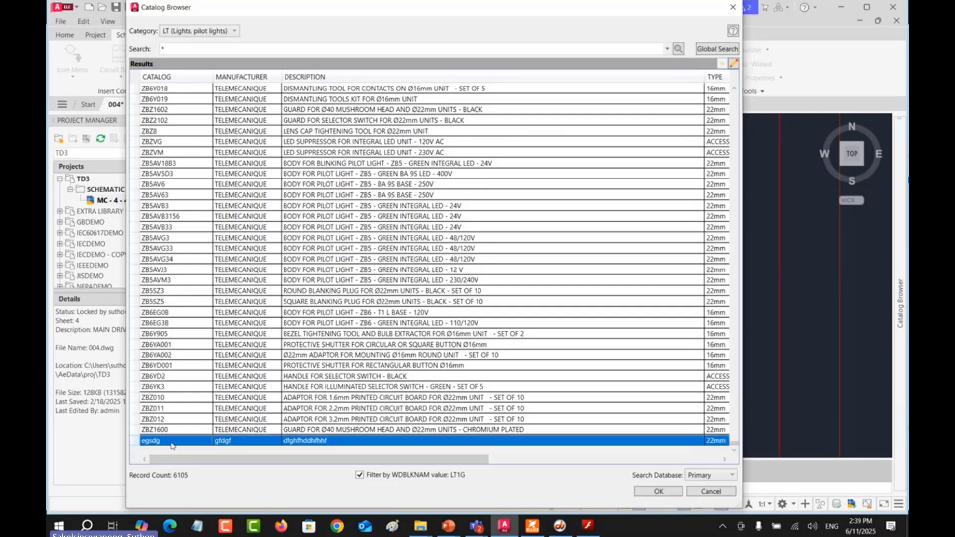
pyautogui.click(659, 493)
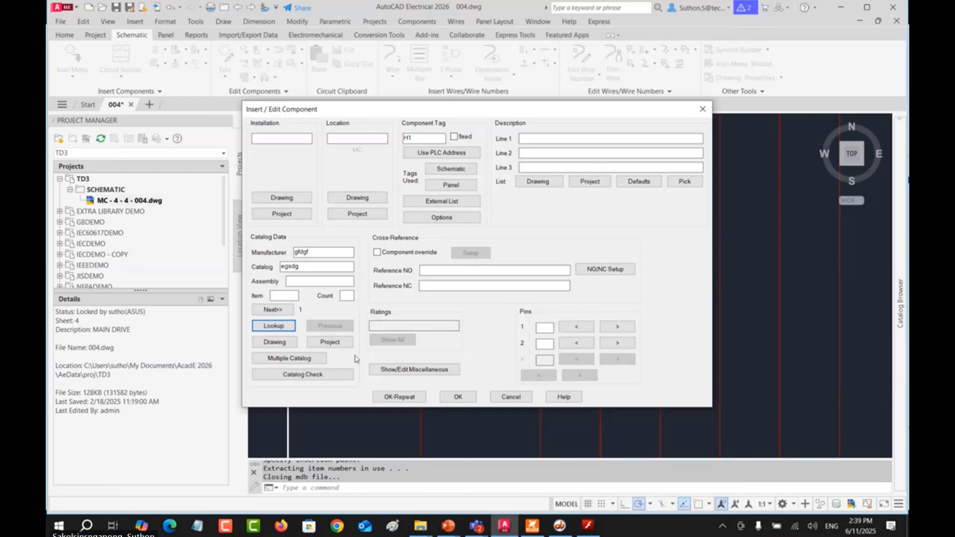
# Step: Assign AB catalog part 800EP-P3 with assembly 800E-3AC-XF120G to the green pilot light and confirm the component
pyautogui.click(273, 326)
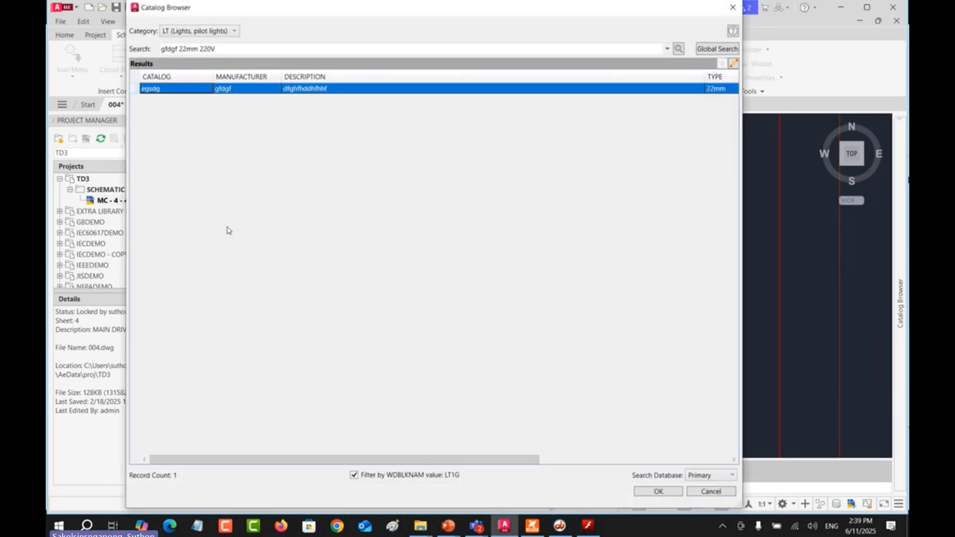
pyautogui.moveTo(218, 51); pyautogui.dragTo(127, 53)
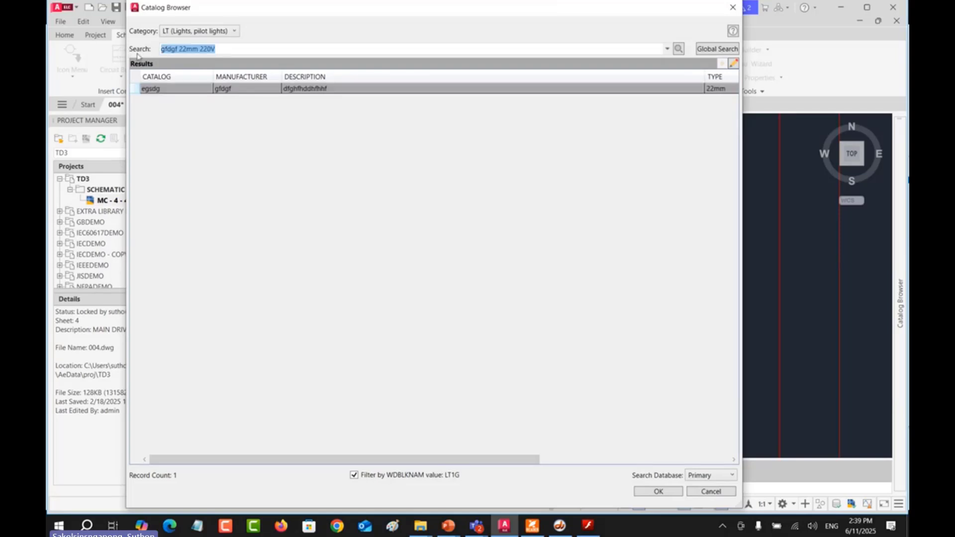
pyautogui.press('BackSpace')
pyautogui.press('Return')
pyautogui.click(252, 230)
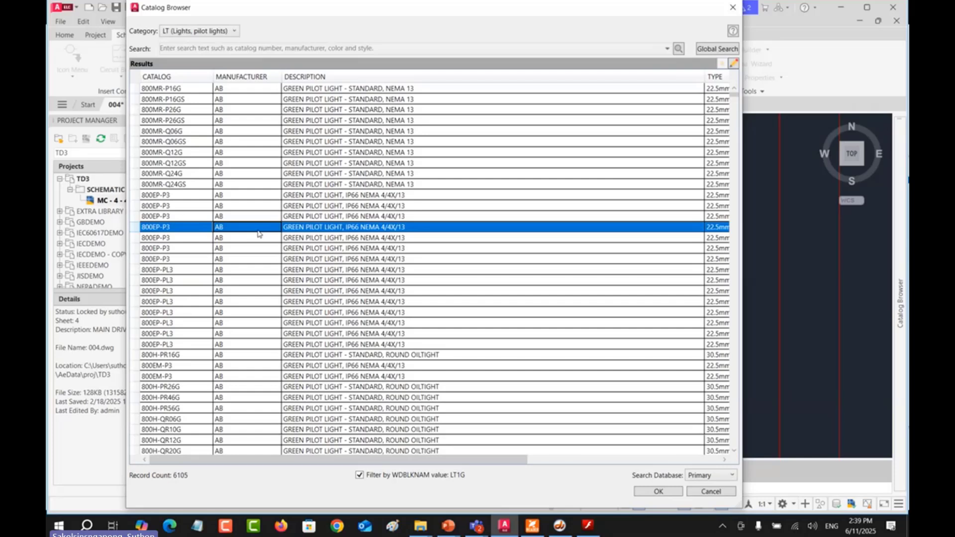
pyautogui.doubleClick(258, 234)
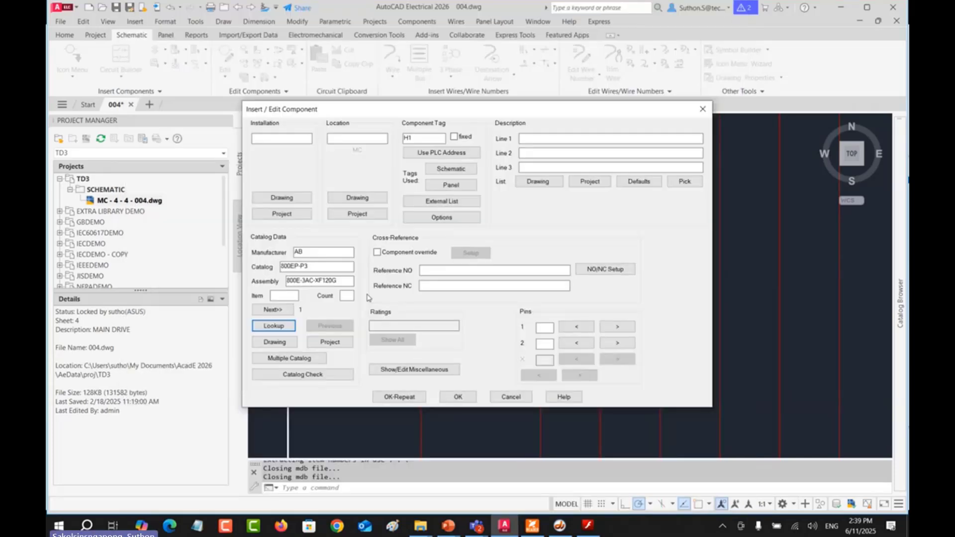
pyautogui.click(459, 397)
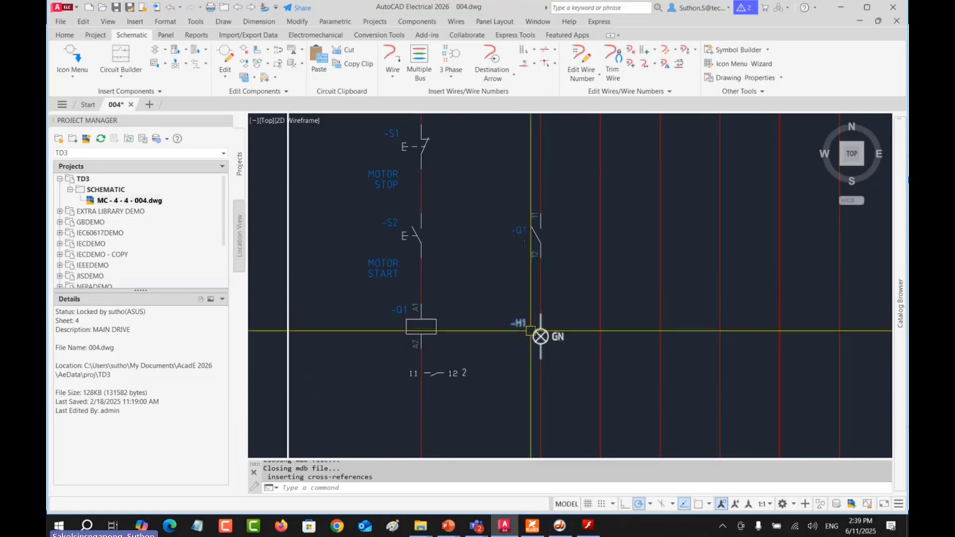
# Step: Align the green pilot light H1 horizontally with the Q1 coil
pyautogui.rightClick(432, 326)
pyautogui.click(486, 336)
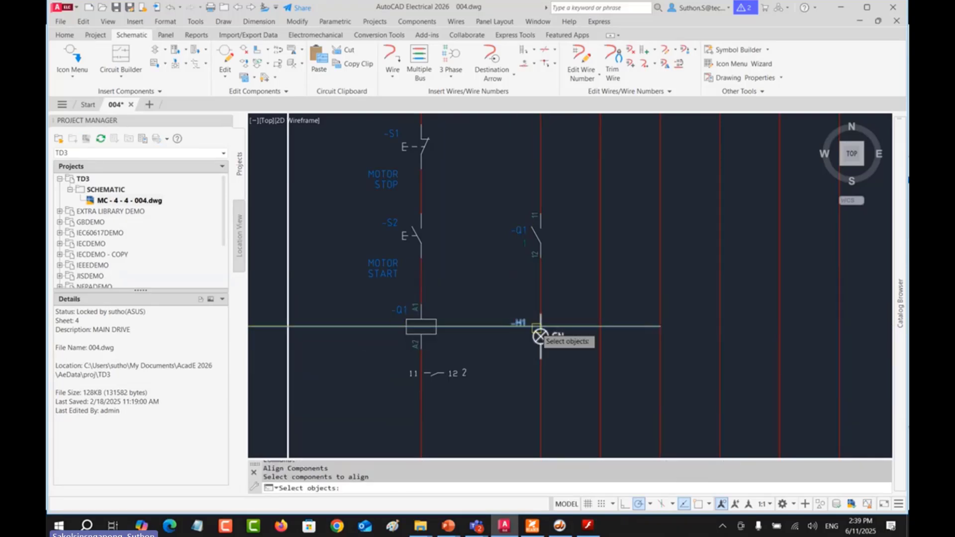
pyautogui.click(511, 299)
pyautogui.click(578, 357)
pyautogui.press('Return')
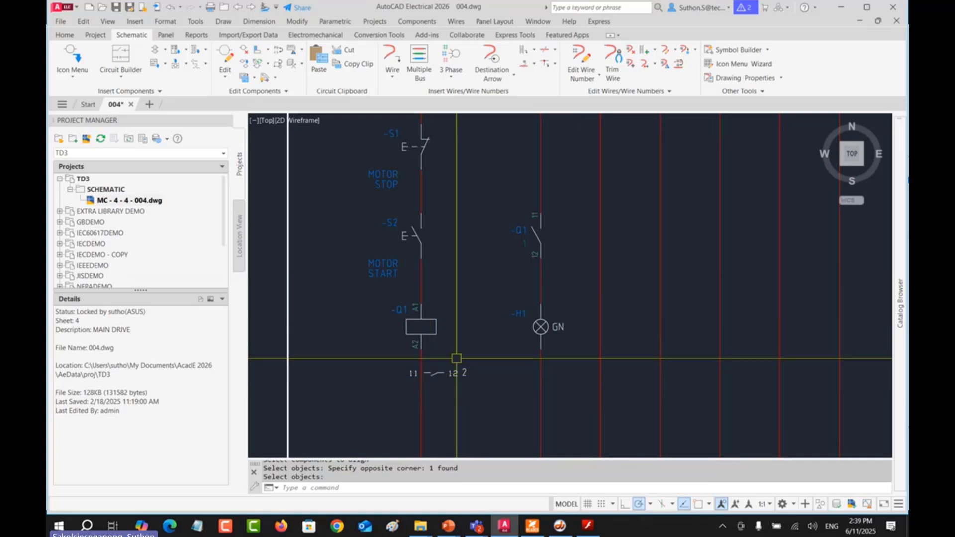
# Step: Insert horizontal wires joining the first and second rungs below and above the S2 button and Q1 contact
pyautogui.moveTo(488, 195); pyautogui.dragTo(437, 220, button='middle')
pyautogui.click(393, 55)
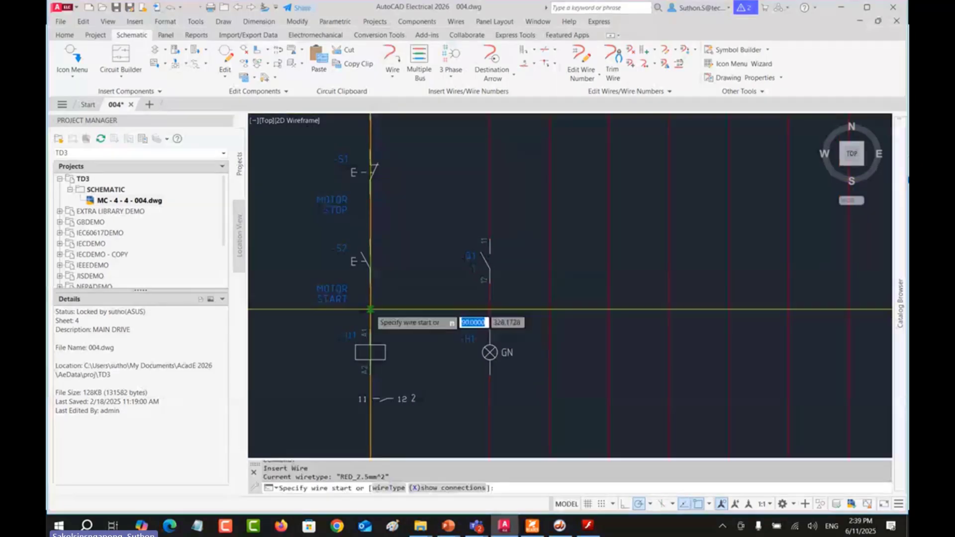
pyautogui.click(372, 320)
pyautogui.click(490, 309)
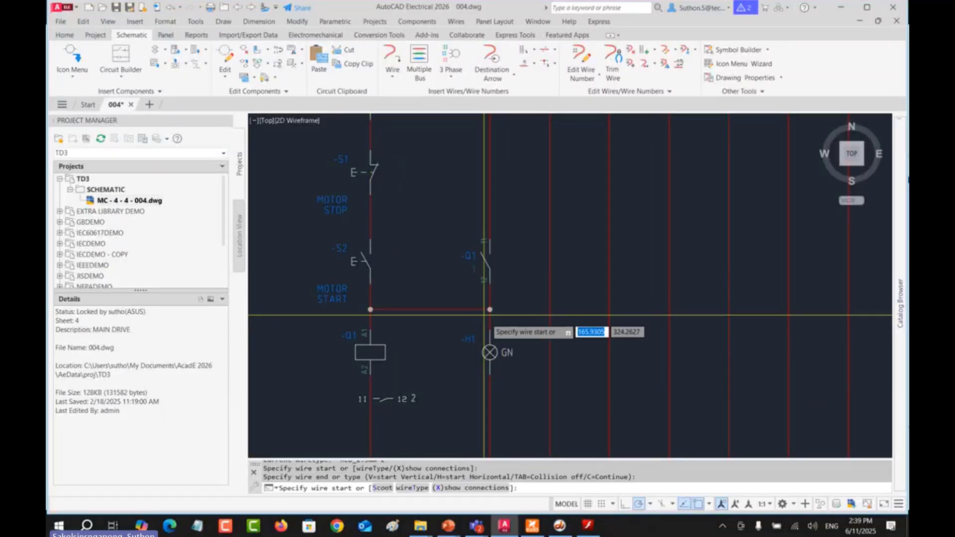
pyautogui.moveTo(484, 315); pyautogui.dragTo(487, 353, button='middle')
pyautogui.click(373, 253)
pyautogui.click(492, 253)
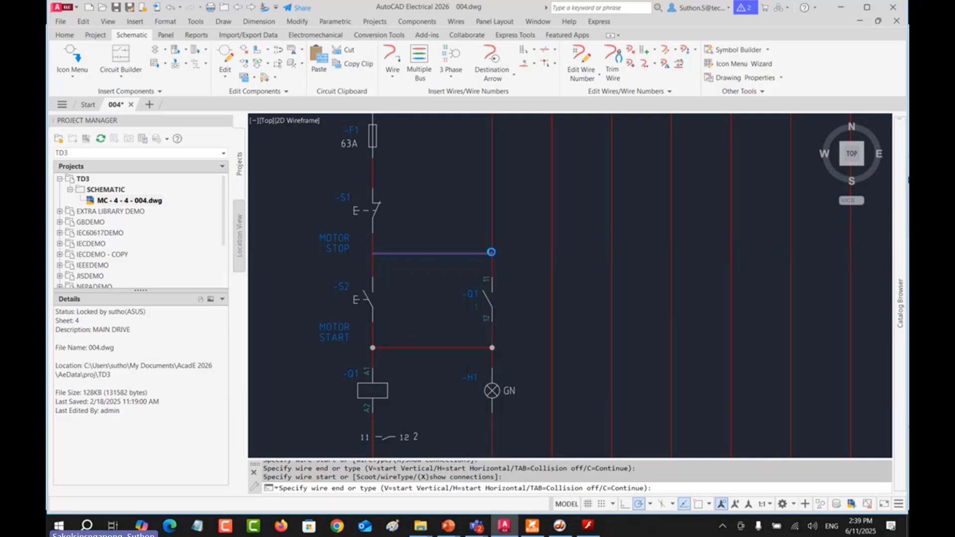
# Step: Trim the second rung's wire between the top bus and the upper horizontal branch wire
pyautogui.scroll(-5, 478, 278)
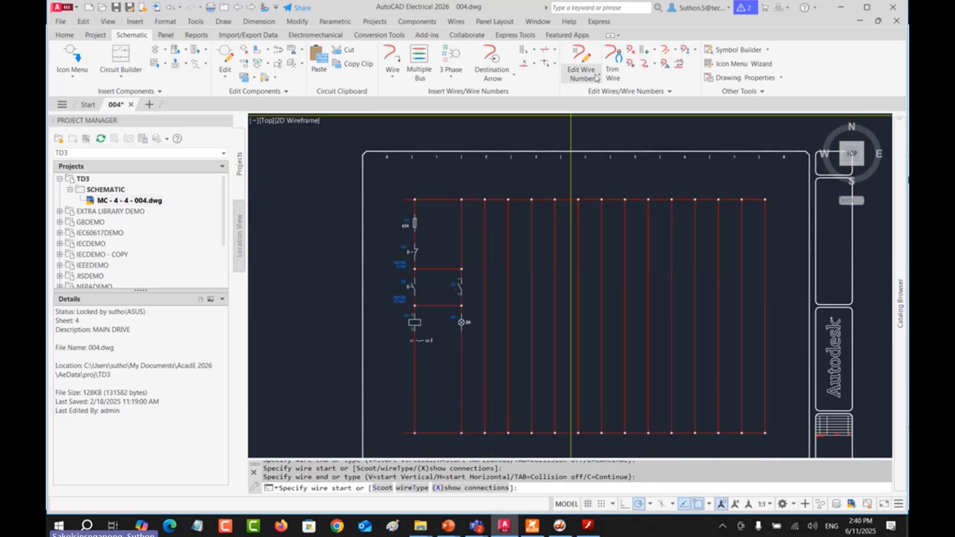
pyautogui.click(612, 67)
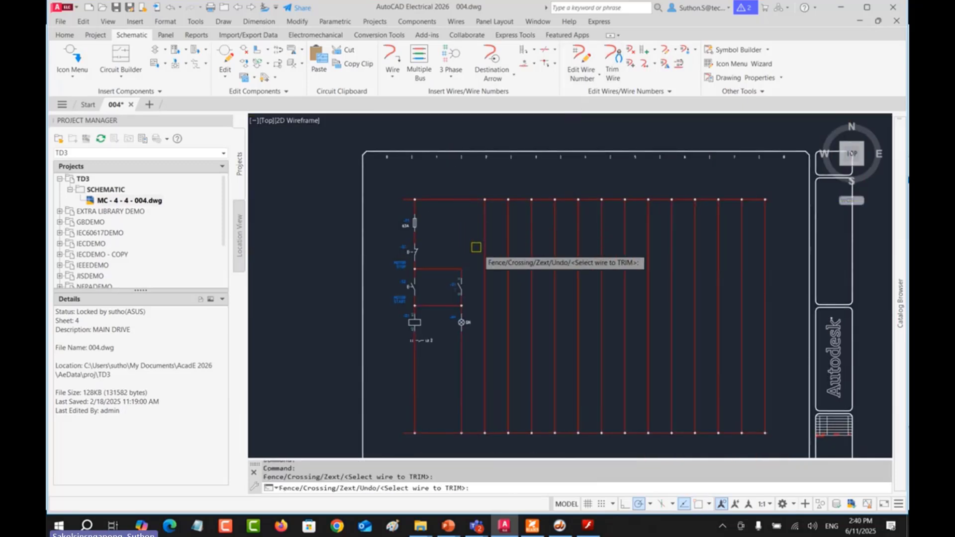
pyautogui.press('Escape')
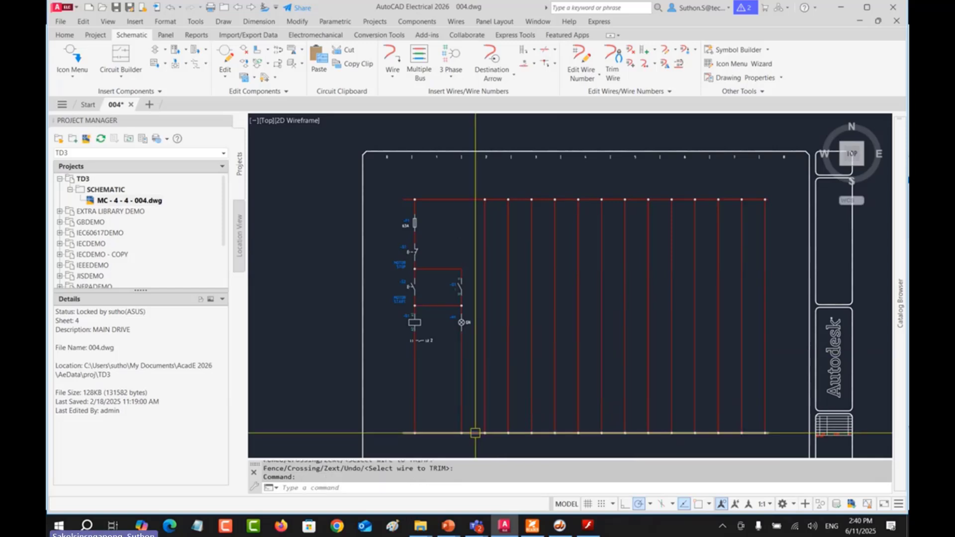
# Step: Scoot the bottom bus wire up to just below the Q1 coil and the pilot light
pyautogui.rightClick(475, 433)
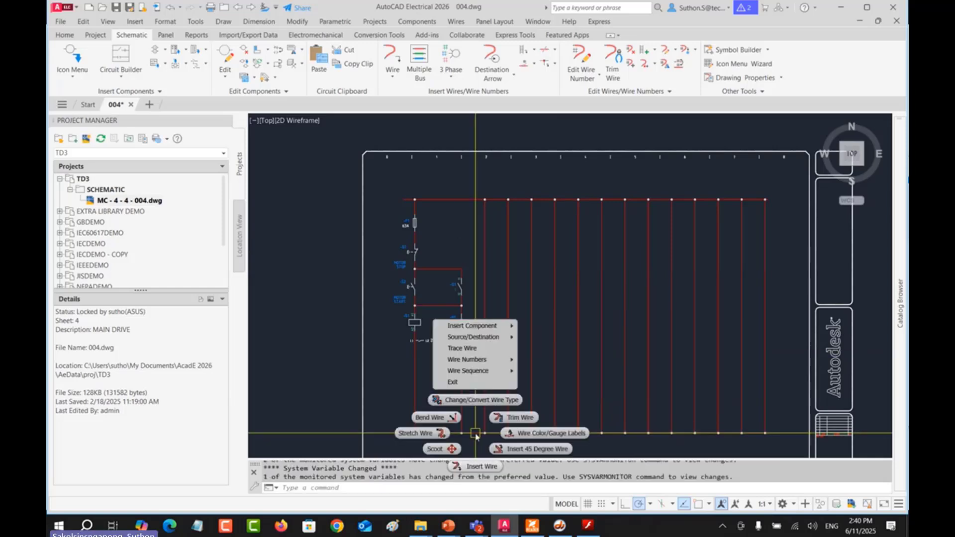
pyautogui.click(436, 449)
pyautogui.press('Return')
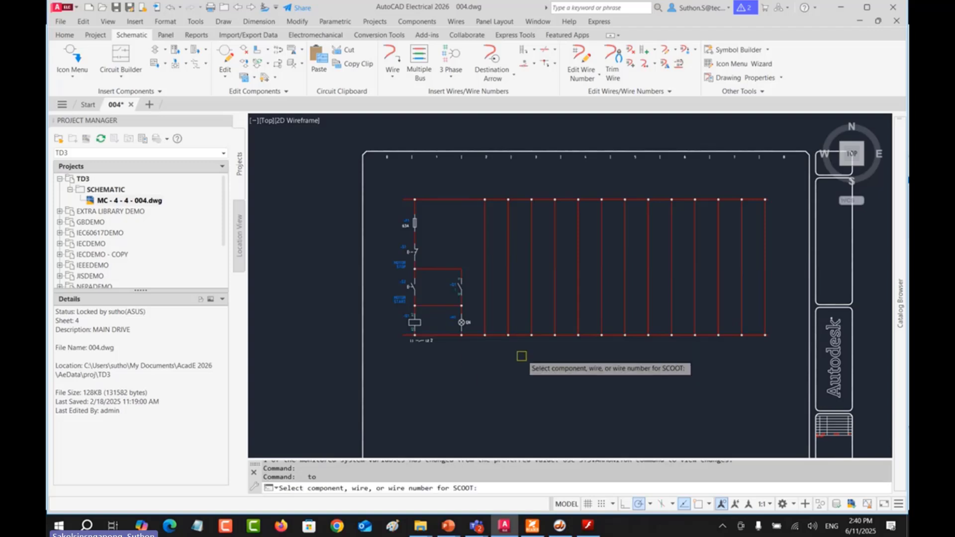
pyautogui.scroll(3, 476, 329)
pyautogui.scroll(-5, 476, 329)
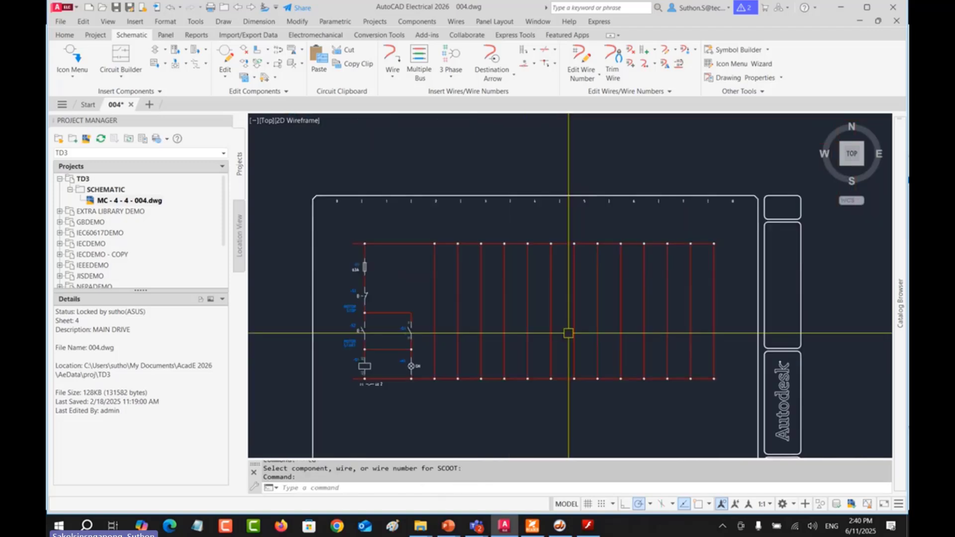
pyautogui.moveTo(503, 266); pyautogui.dragTo(466, 265, button='middle')
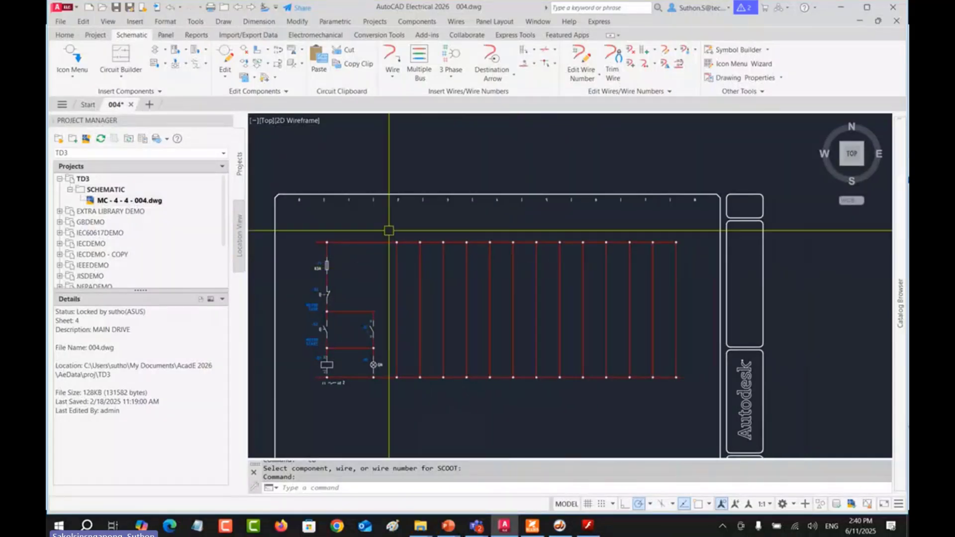
pyautogui.click(389, 228)
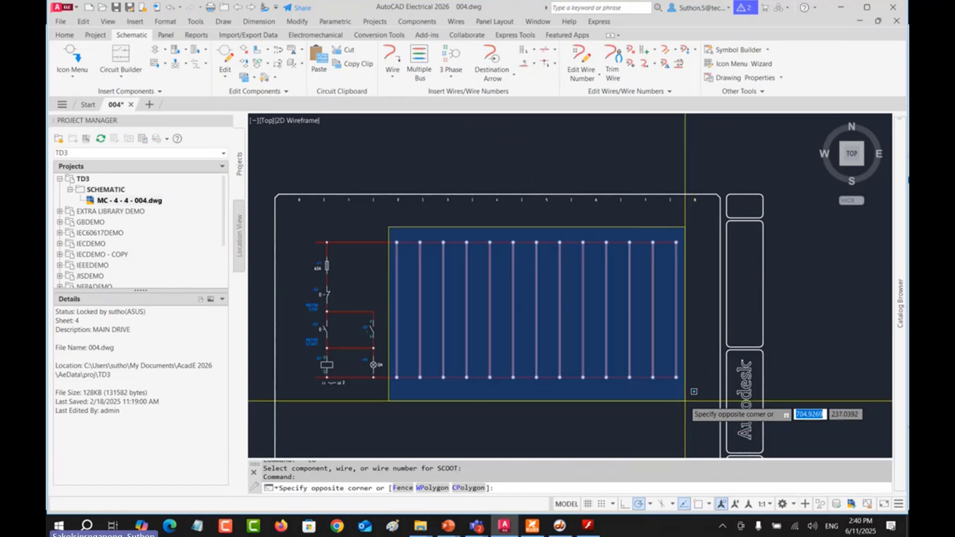
pyautogui.press('Escape')
pyautogui.press('Escape')
pyautogui.rightClick(440, 294)
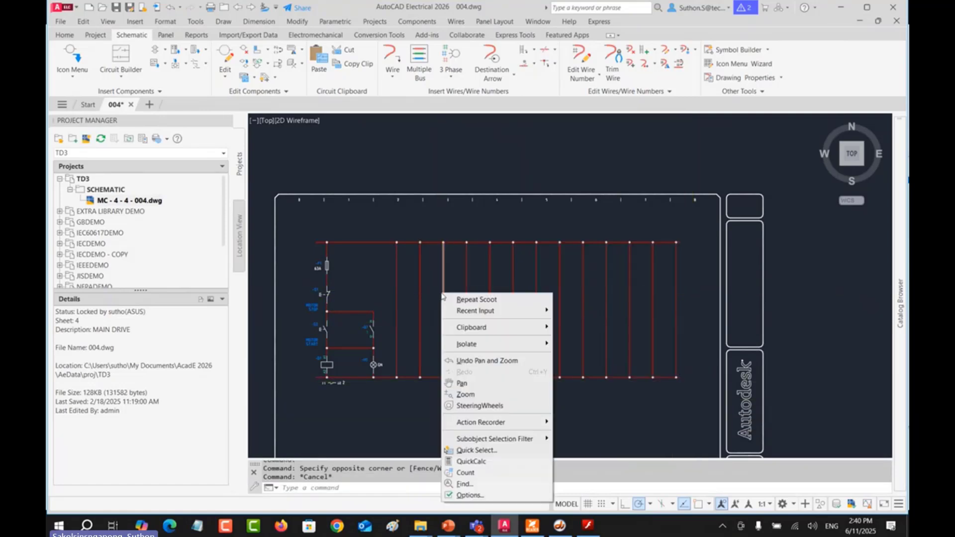
pyautogui.click(442, 287)
pyautogui.rightClick(442, 287)
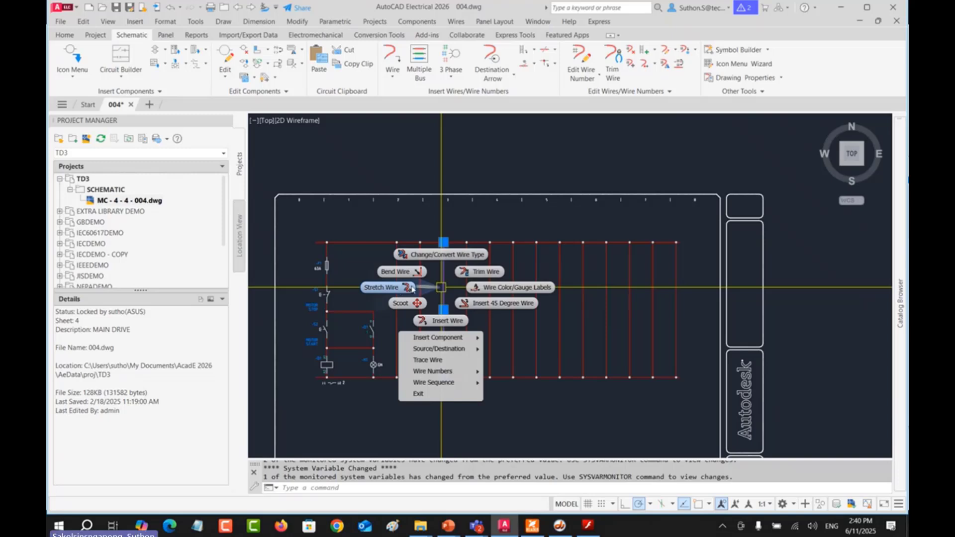
pyautogui.press('Escape')
pyautogui.press('Escape')
# Step: Trace all connected wire segments from the wire between the top bus and fuse F1, and end the trace
pyautogui.scroll(4, 369, 284)
pyautogui.moveTo(370, 284); pyautogui.dragTo(469, 331, button='middle')
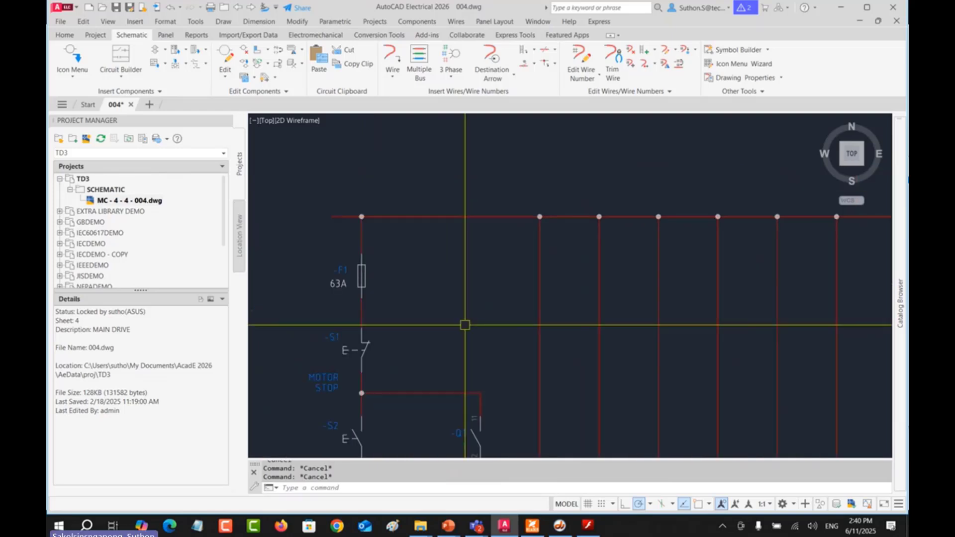
pyautogui.click(362, 233)
pyautogui.rightClick(361, 234)
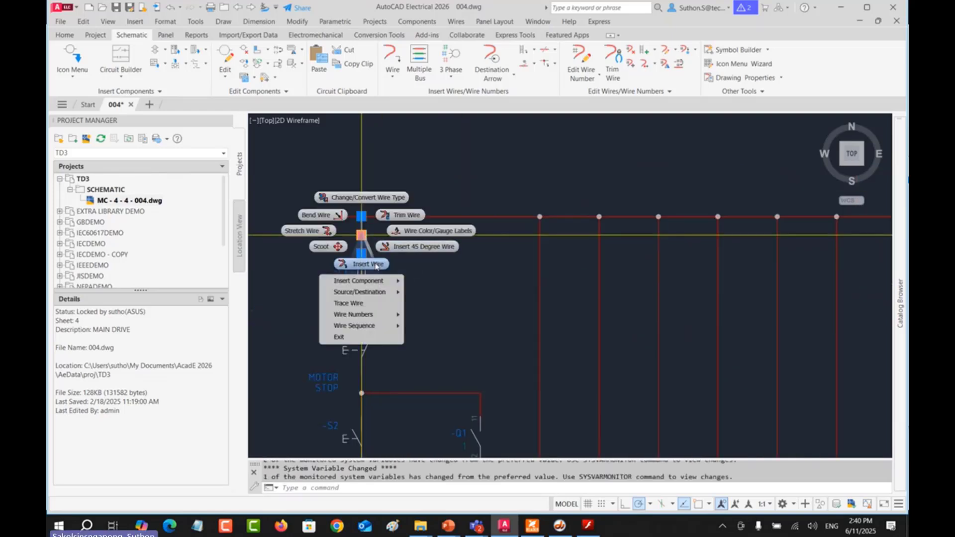
pyautogui.click(370, 303)
pyautogui.click(362, 226)
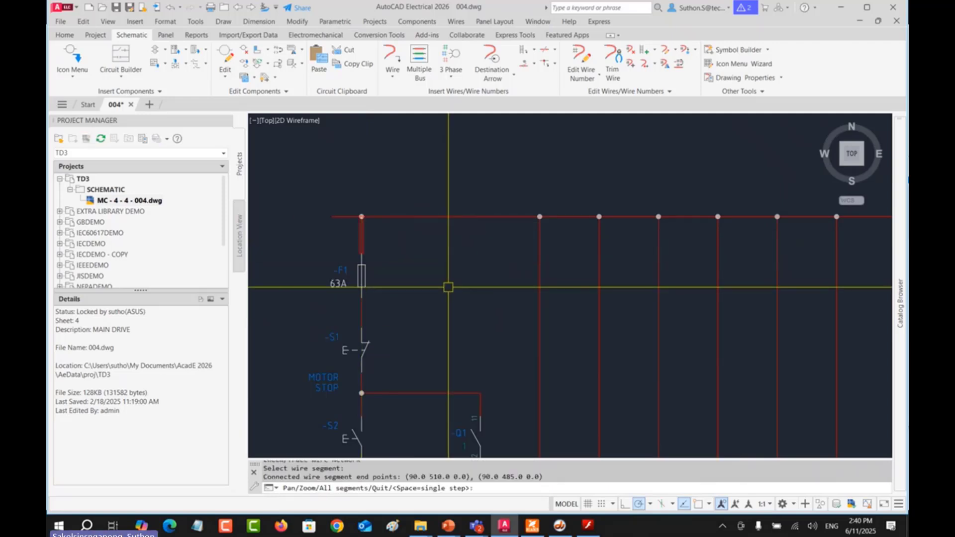
pyautogui.write('a')
pyautogui.press('Return')
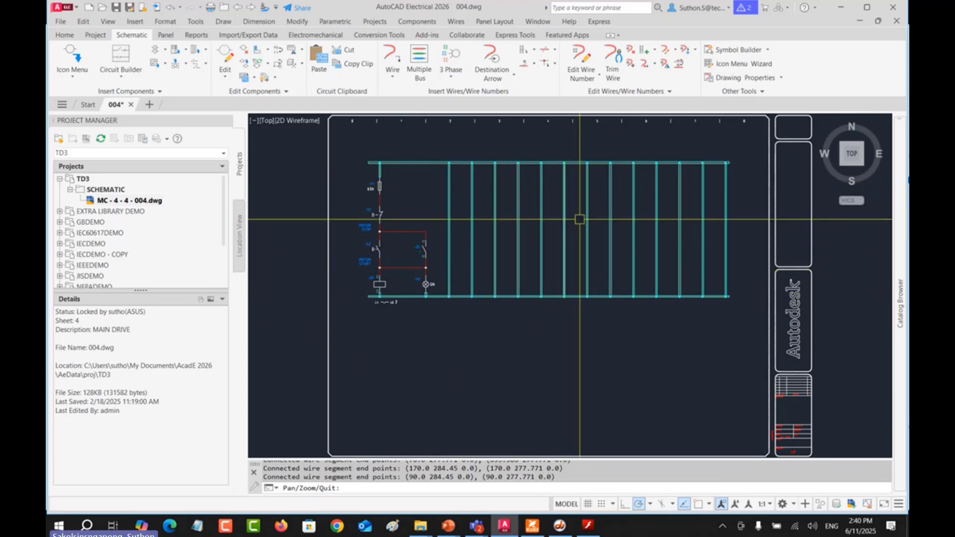
pyautogui.press('Escape')
pyautogui.press('Escape')
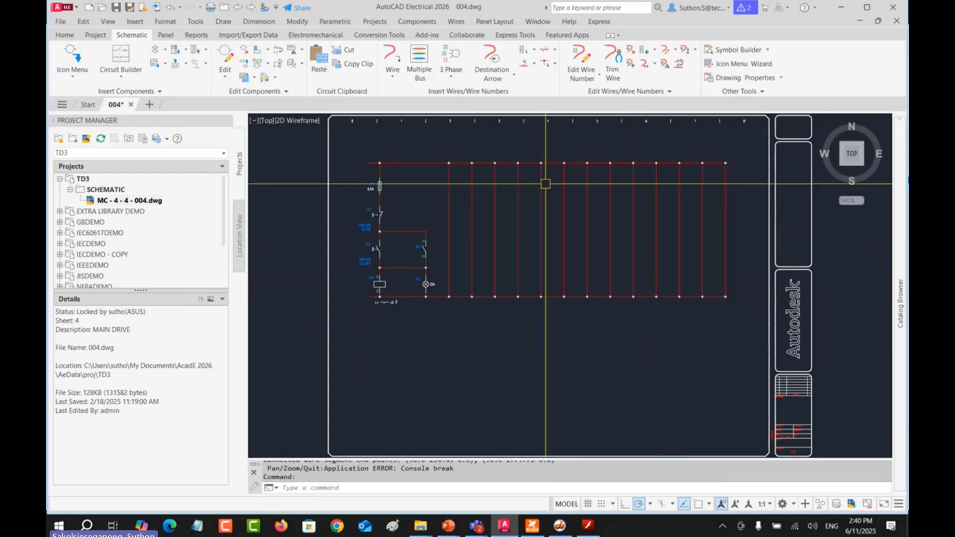
# Step: Erase all the unused vertical rungs between the top and bottom buses beyond the pilot light branch
pyautogui.click(441, 145)
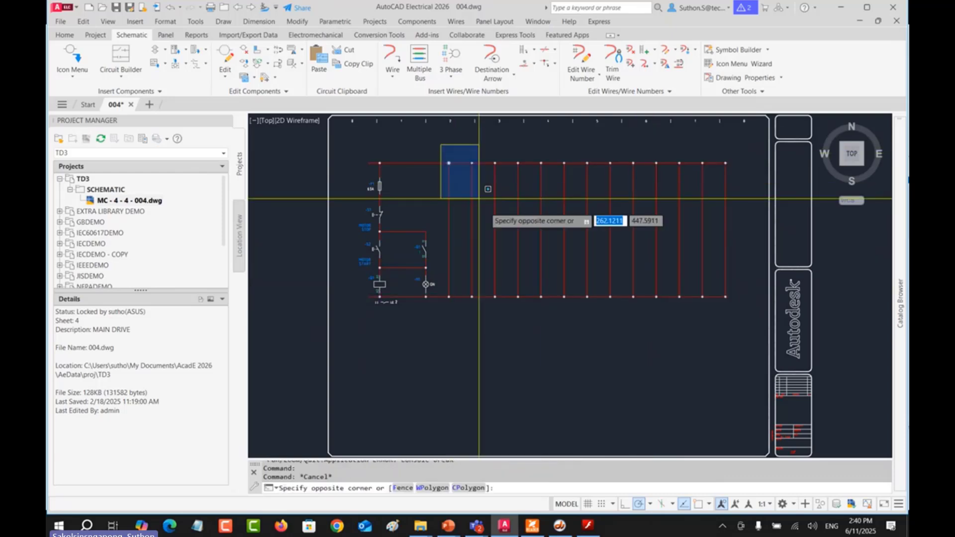
pyautogui.click(745, 339)
pyautogui.press('Delete')
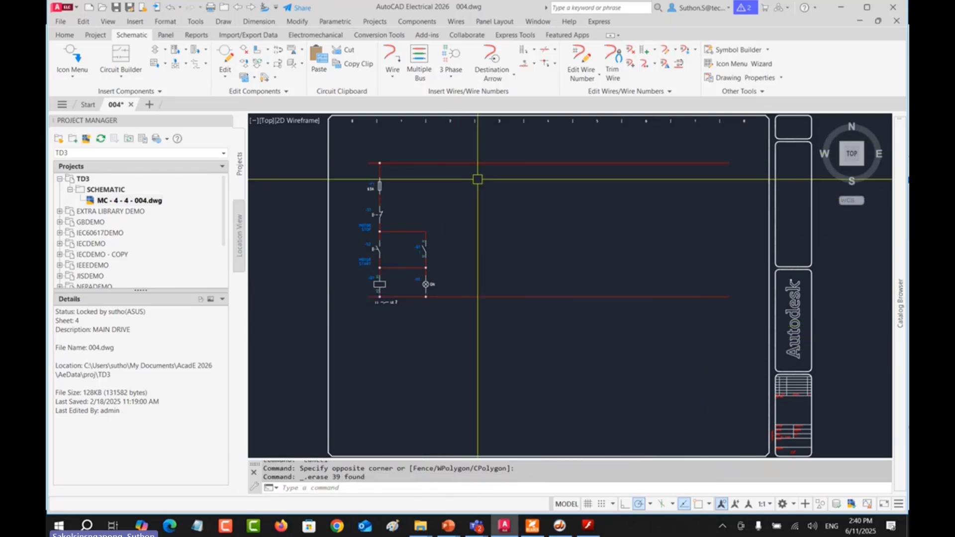
# Step: Trace the wire network of the top bus, and end the trace
pyautogui.rightClick(475, 163)
pyautogui.click(479, 193)
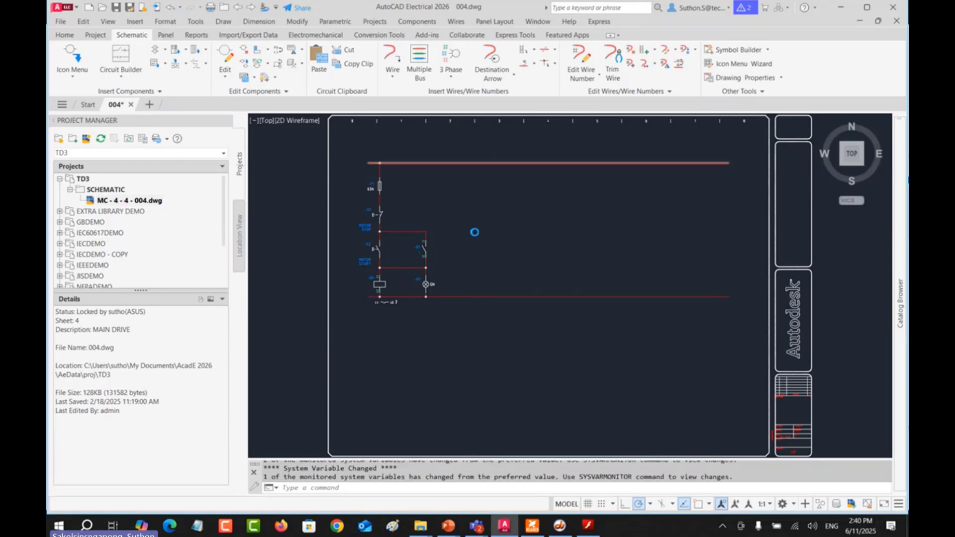
pyautogui.click(481, 163)
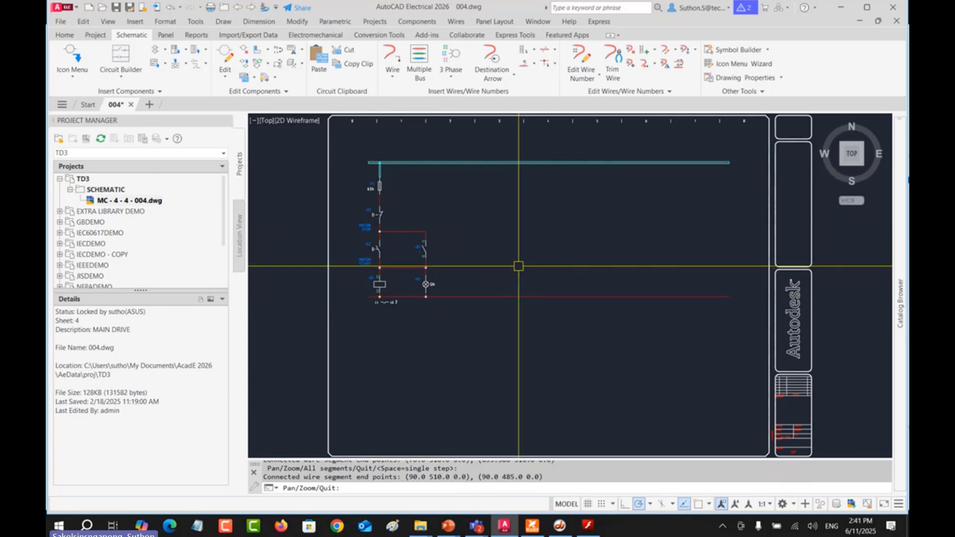
pyautogui.press('Escape')
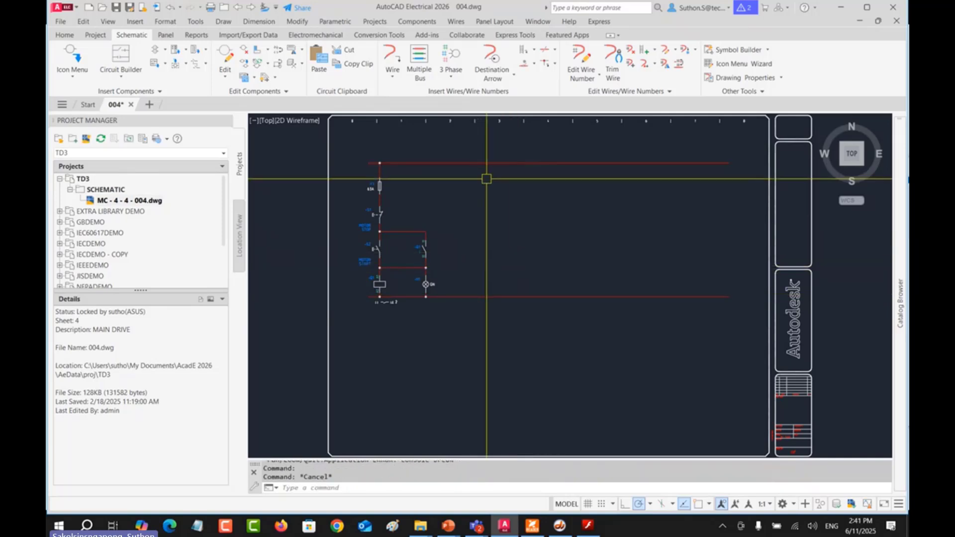
# Step: Insert an automatic sequential wire number on the top bus wire only, using individual wire picking
pyautogui.click(451, 75)
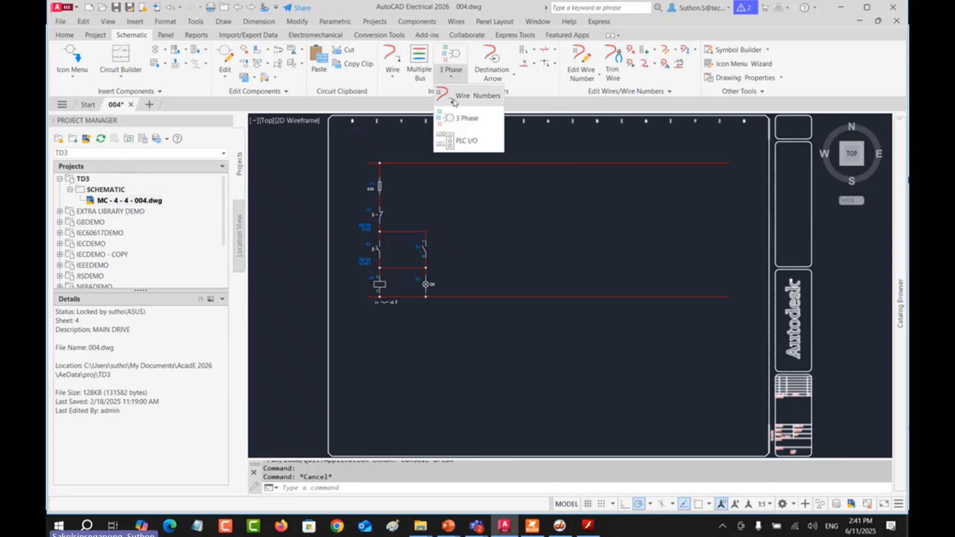
pyautogui.click(454, 100)
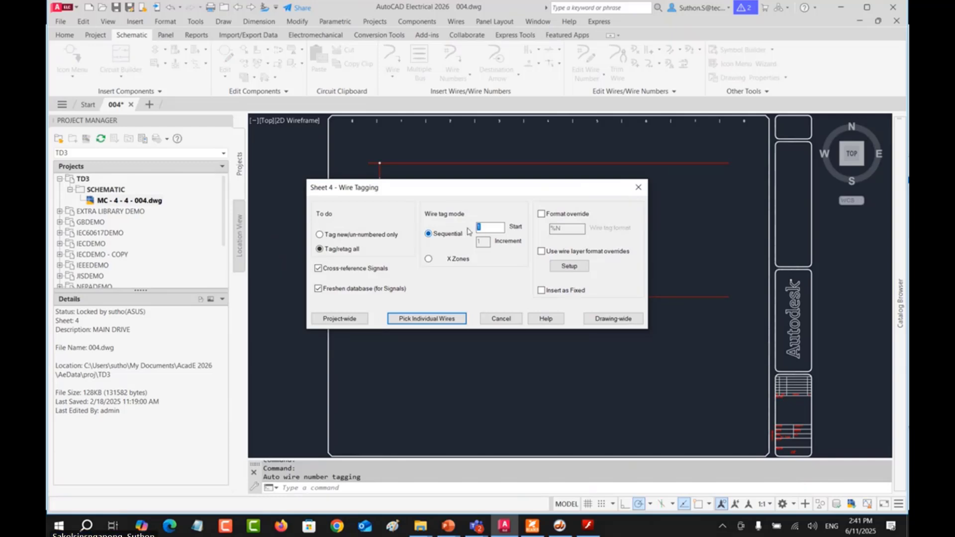
pyautogui.click(452, 321)
pyautogui.click(510, 163)
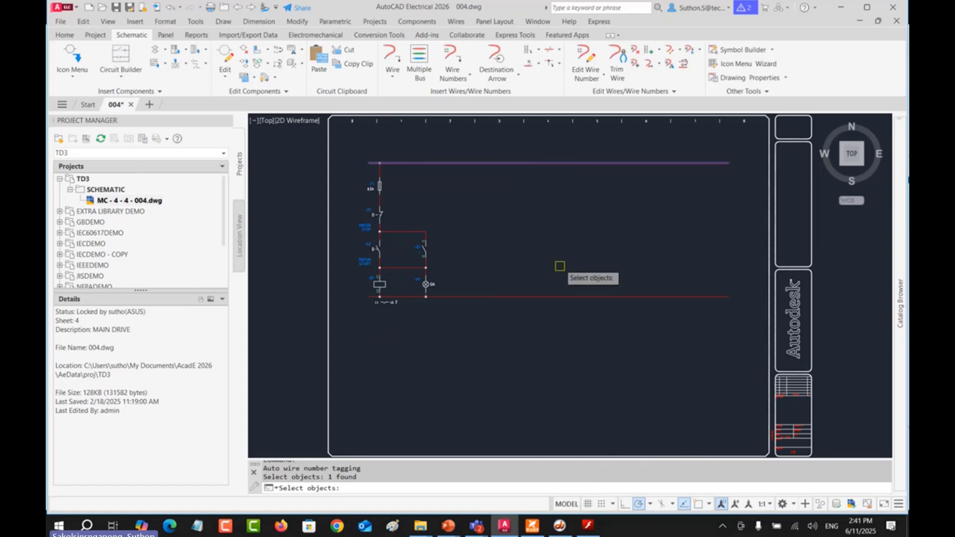
pyautogui.press('Return')
pyautogui.scroll(5, 548, 155)
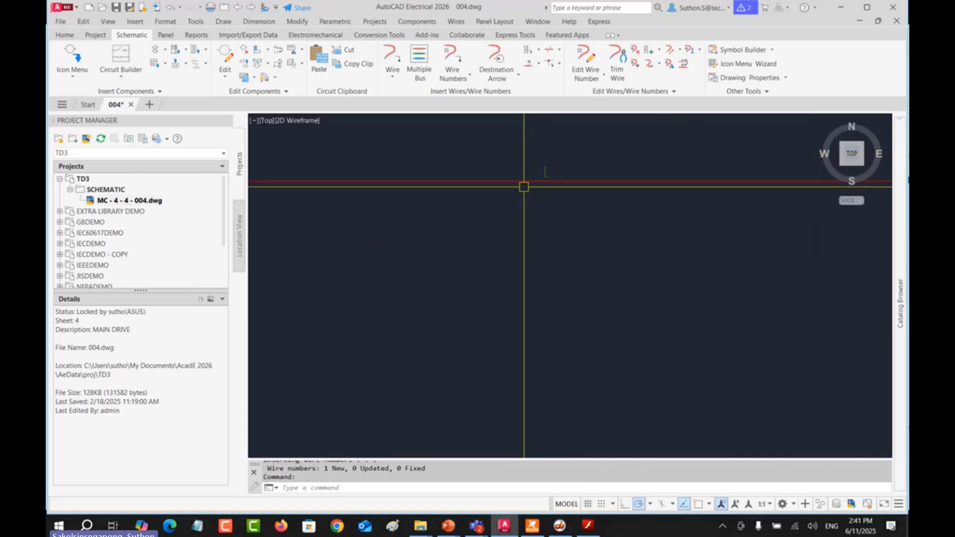
pyautogui.scroll(-5, 588, 304)
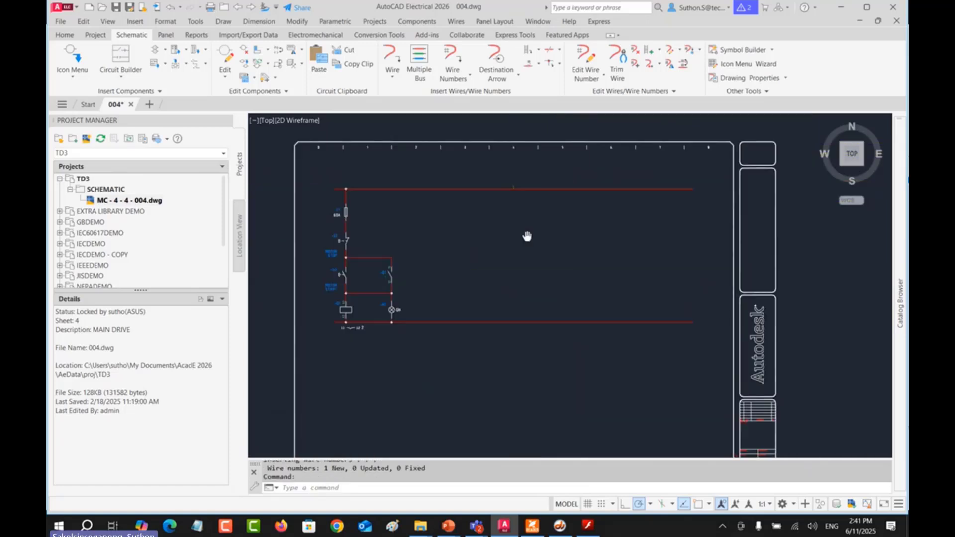
# Step: Insert an automatic sequential wire number on the bottom bus wire only, using individual wire picking
pyautogui.click(445, 58)
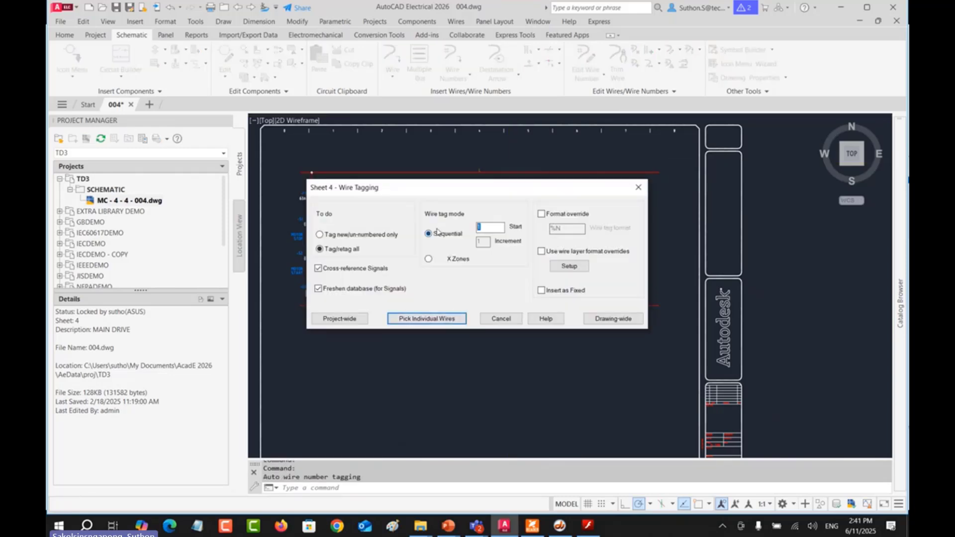
pyautogui.click(461, 319)
pyautogui.click(480, 305)
pyautogui.press('Return')
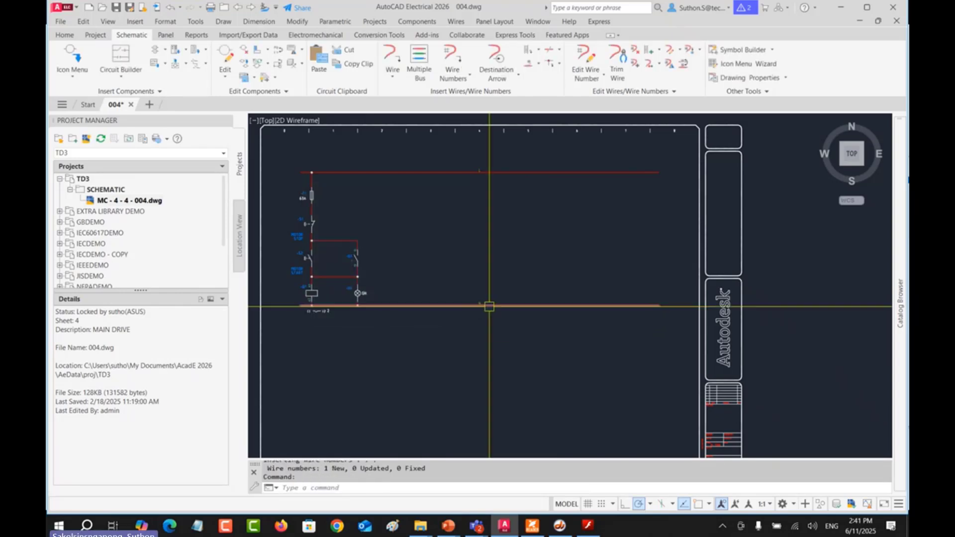
pyautogui.scroll(5, 481, 302)
pyautogui.scroll(-6, 474, 297)
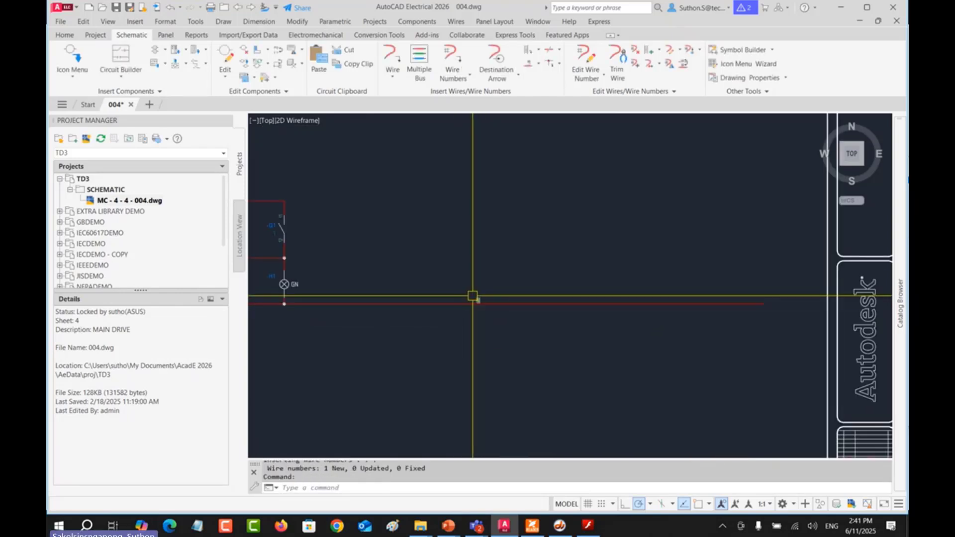
pyautogui.moveTo(473, 296); pyautogui.dragTo(444, 284, button='middle')
pyautogui.scroll(5, 439, 273)
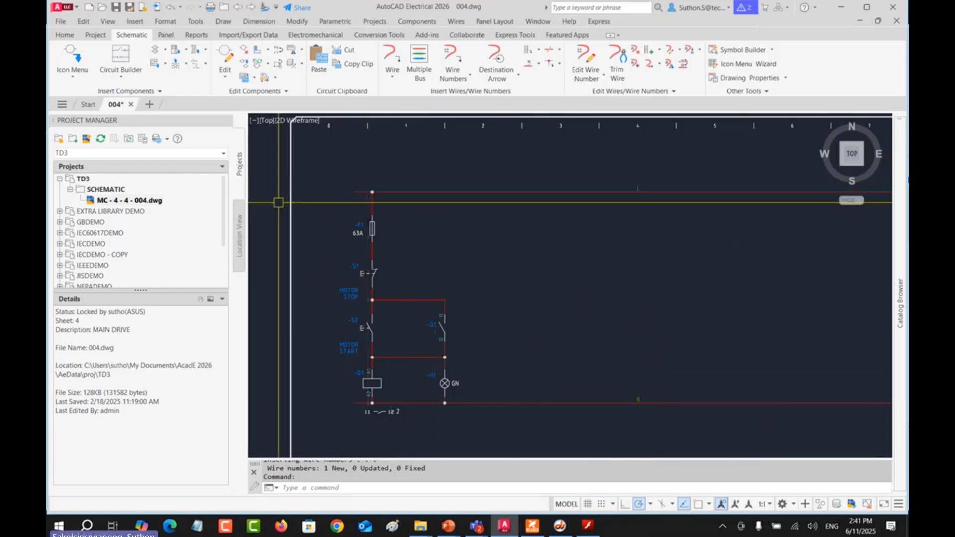
# Step: Copy 004.dwg within the TD3 project as POWER, applying the project default values to its drawing settings
pyautogui.rightClick(147, 202)
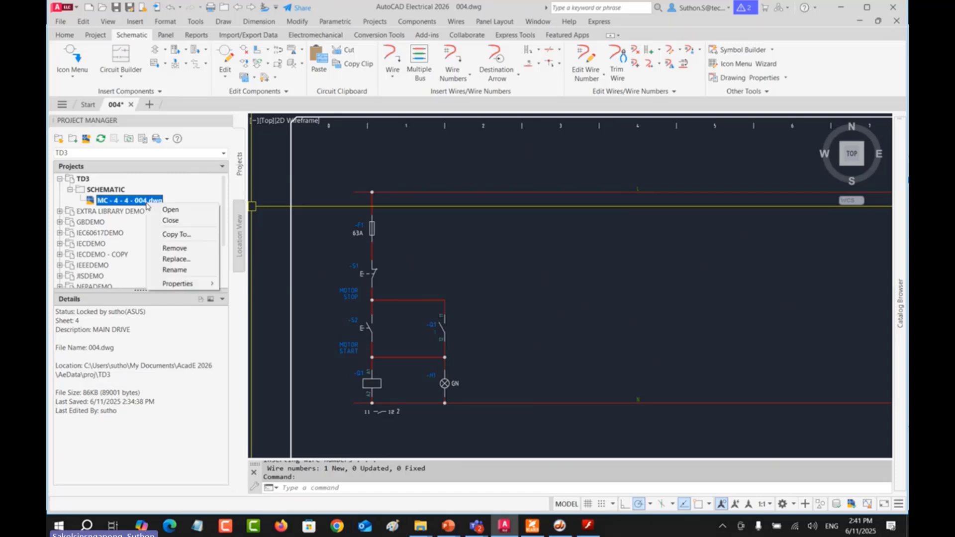
pyautogui.click(178, 238)
pyautogui.click(440, 271)
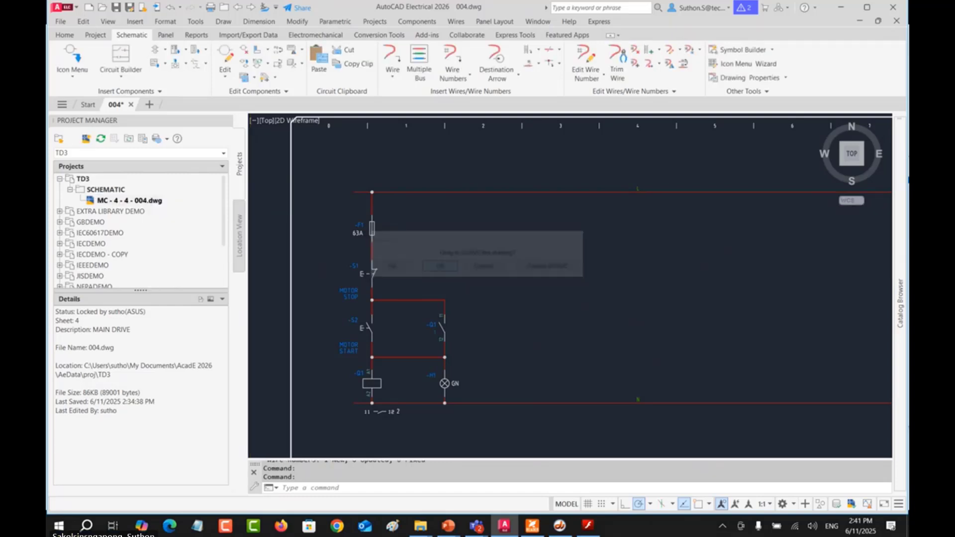
pyautogui.moveTo(466, 338); pyautogui.dragTo(393, 340)
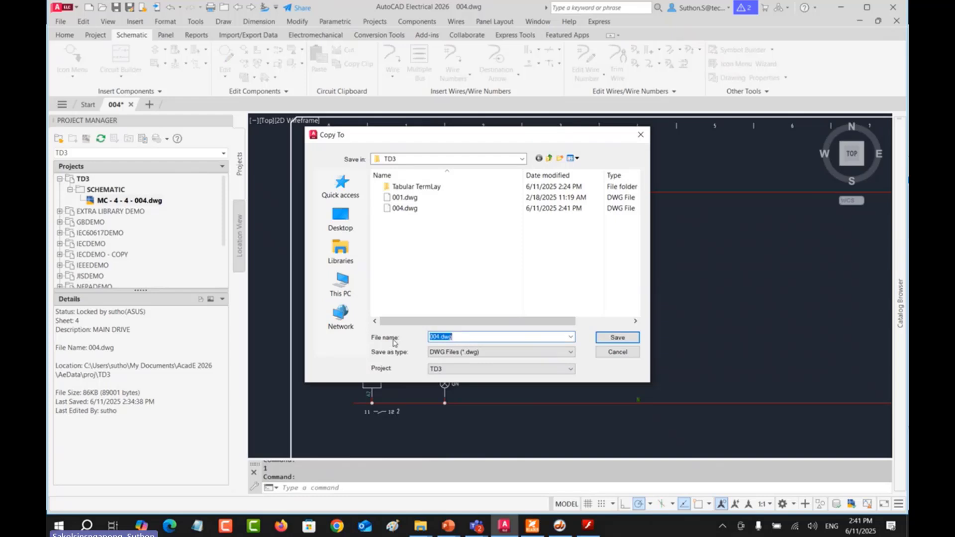
pyautogui.write('POW')
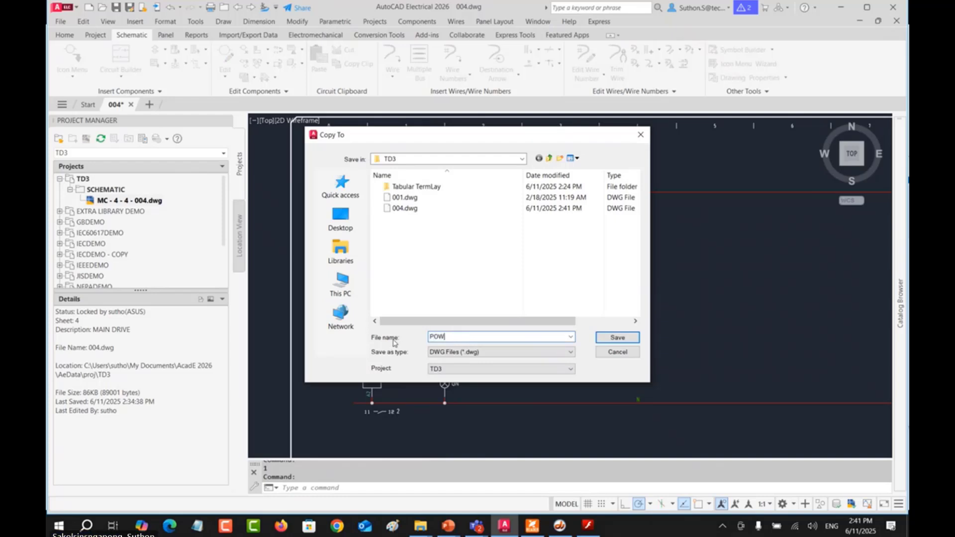
pyautogui.write('ER')
pyautogui.click(615, 339)
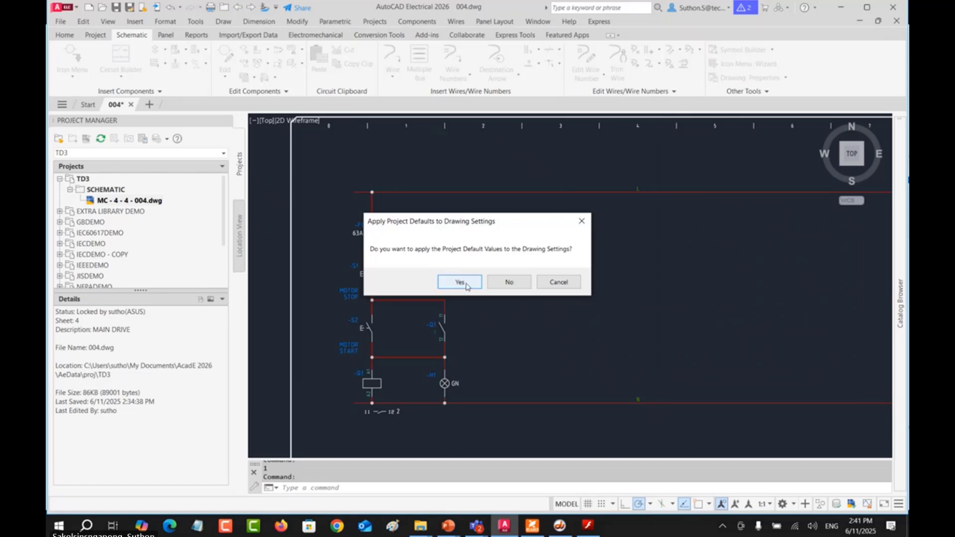
pyautogui.click(466, 285)
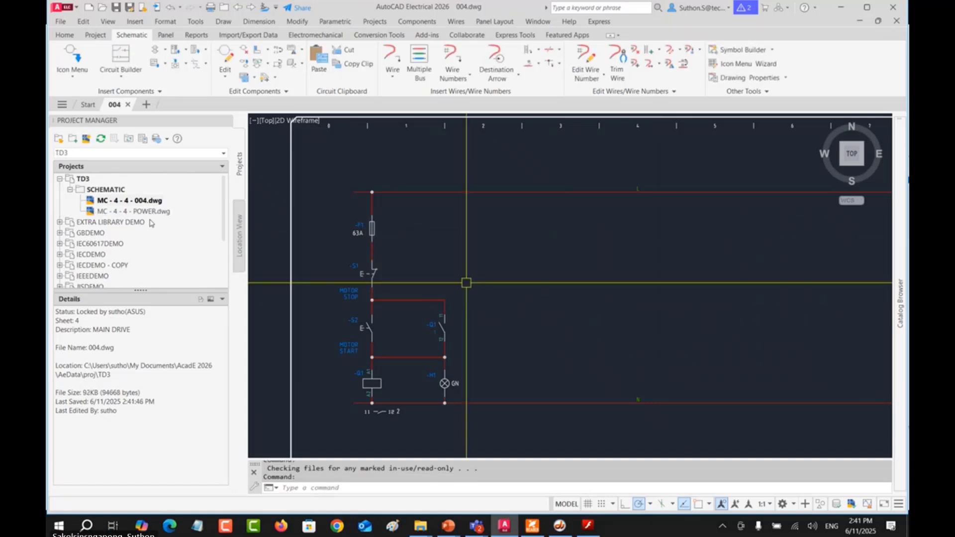
# Step: Compare 004.dwg's settings with the TD3 project and apply Match Drawing to all the differences
pyautogui.rightClick(150, 202)
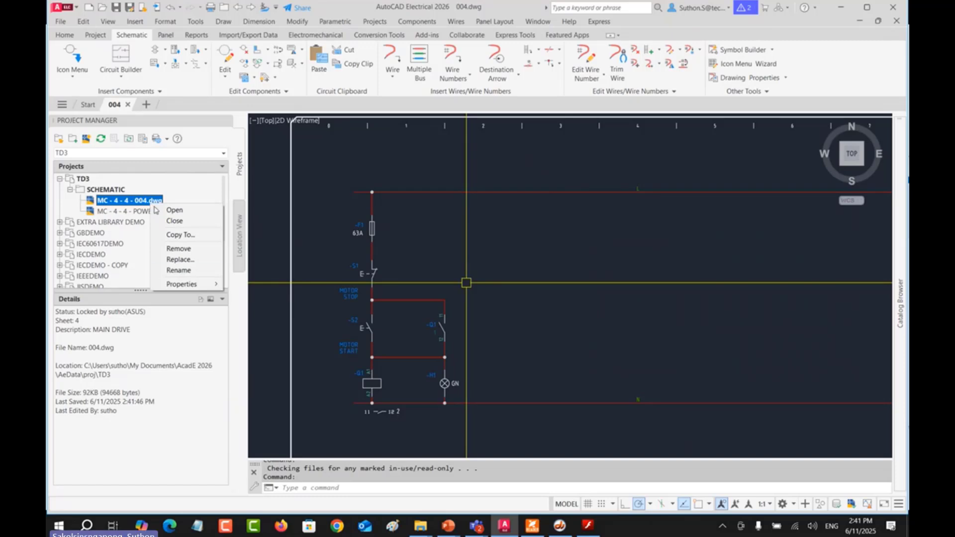
pyautogui.moveTo(199, 284)
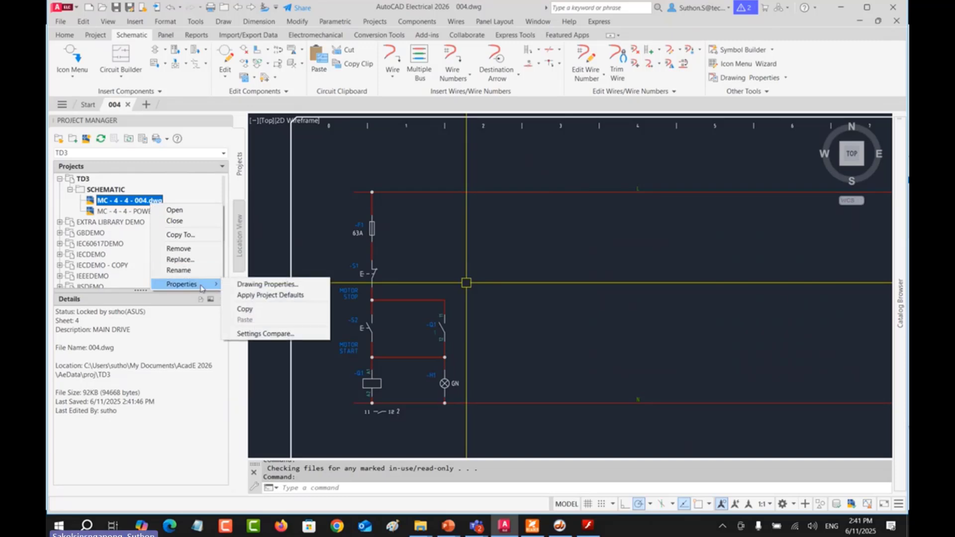
pyautogui.click(258, 334)
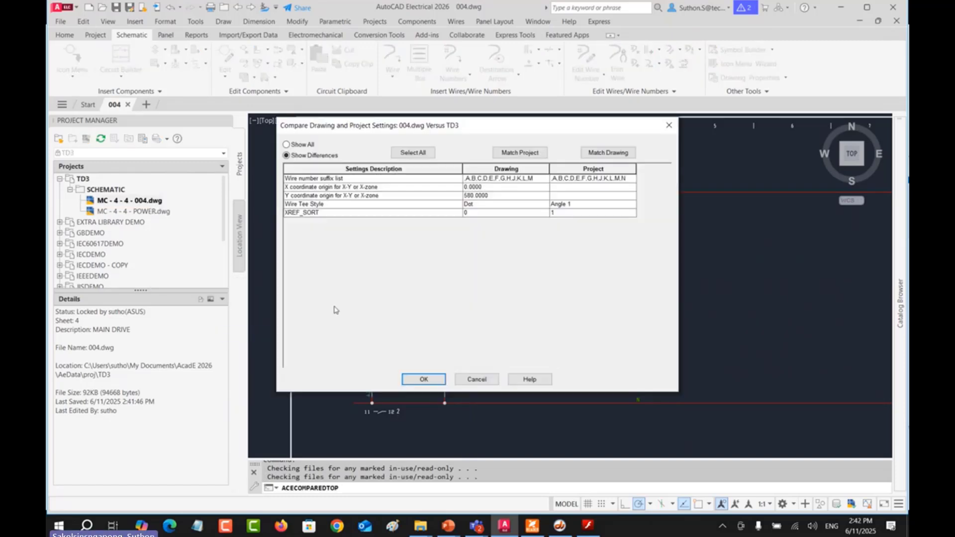
pyautogui.click(413, 153)
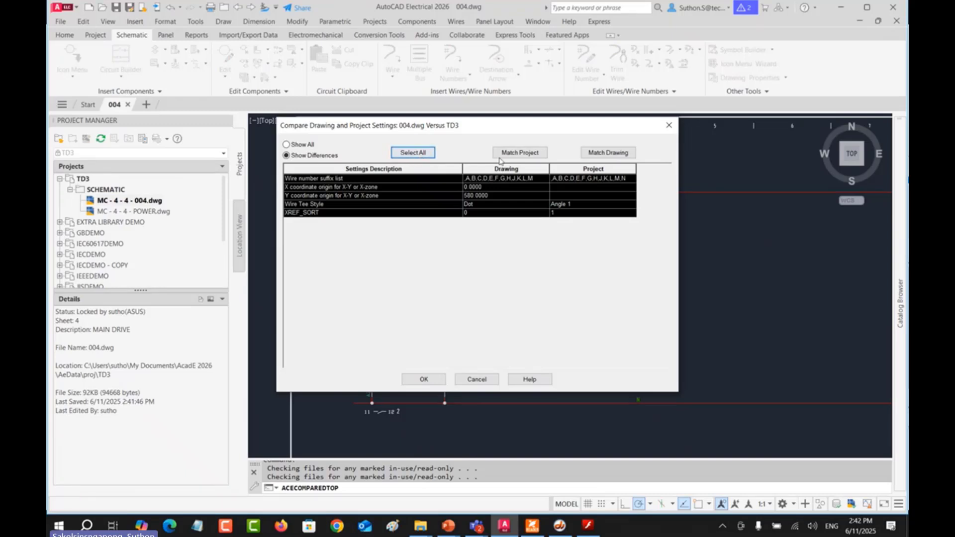
pyautogui.click(608, 152)
pyautogui.click(424, 379)
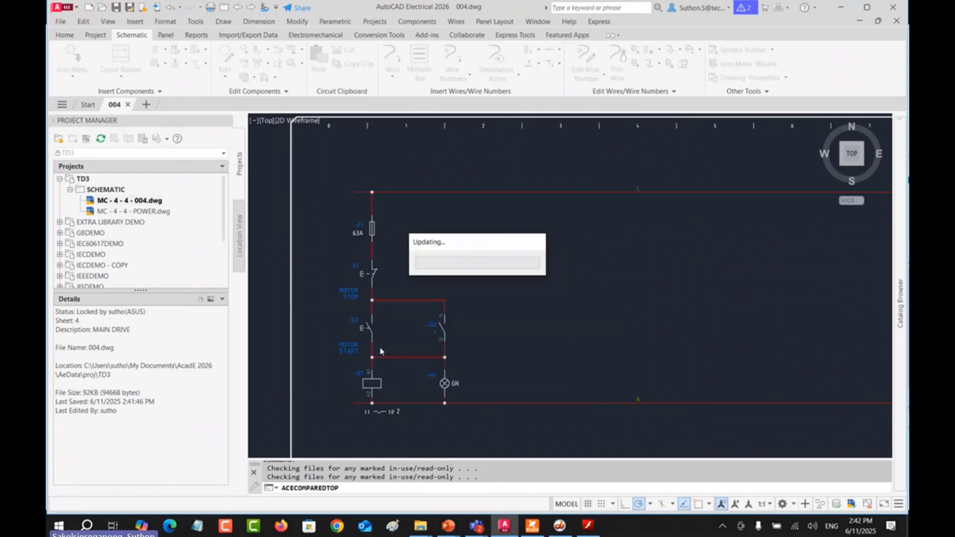
# Step: Apply the project defaults to POWER.dwg in the TD3 project
pyautogui.click(154, 211)
pyautogui.rightClick(155, 212)
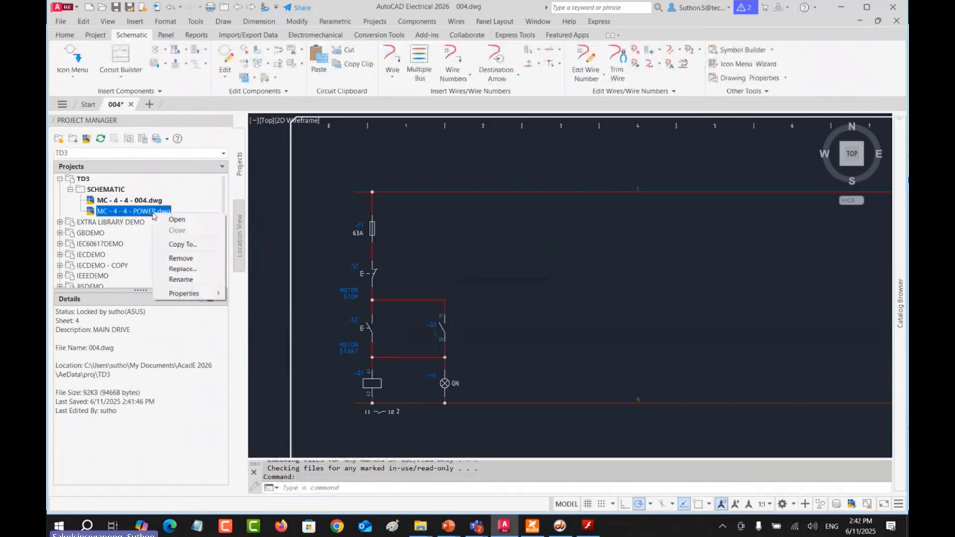
pyautogui.moveTo(199, 294)
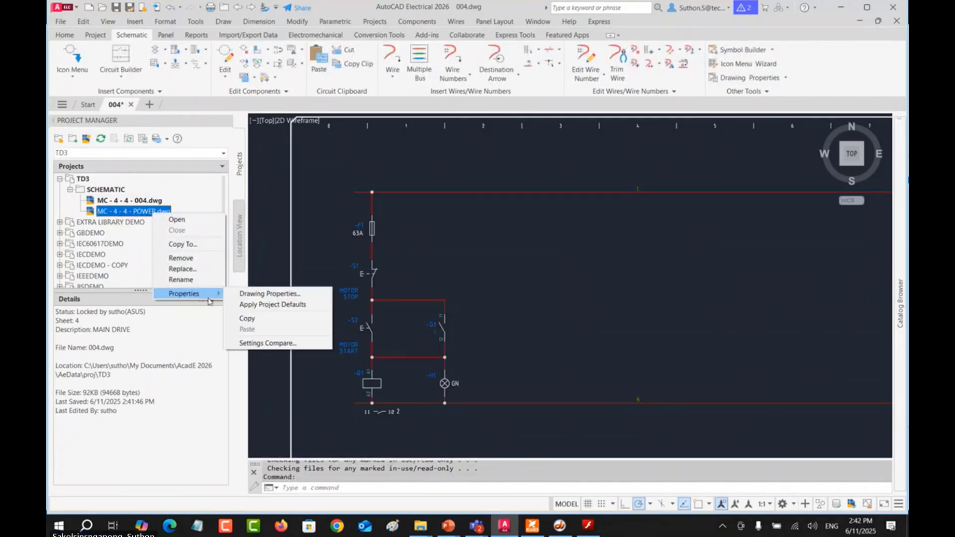
pyautogui.click(267, 305)
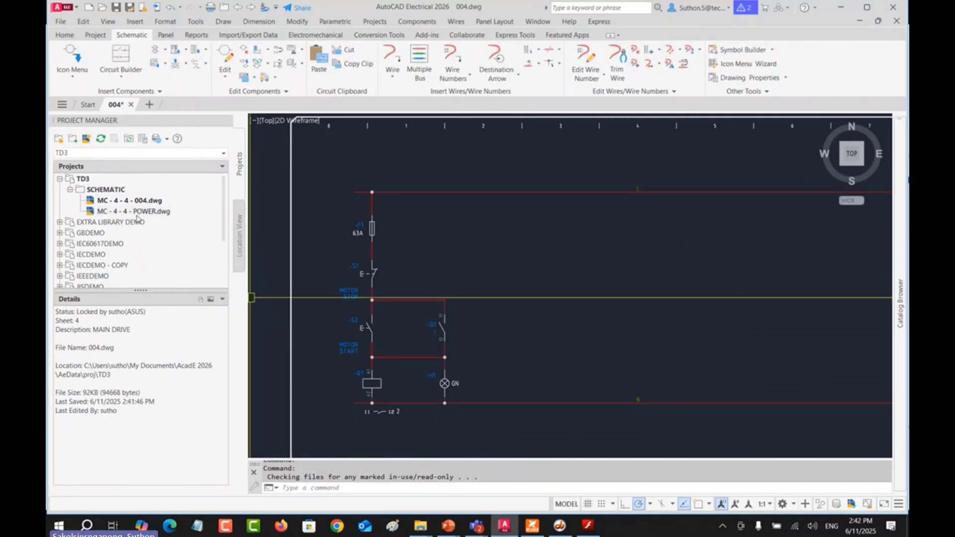
pyautogui.click(116, 212)
pyautogui.click(115, 210)
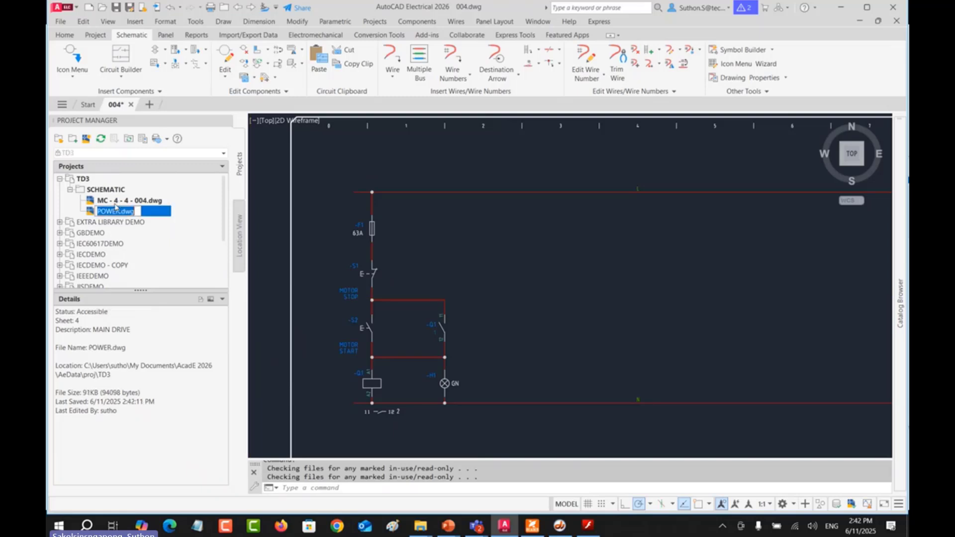
pyautogui.click(168, 212)
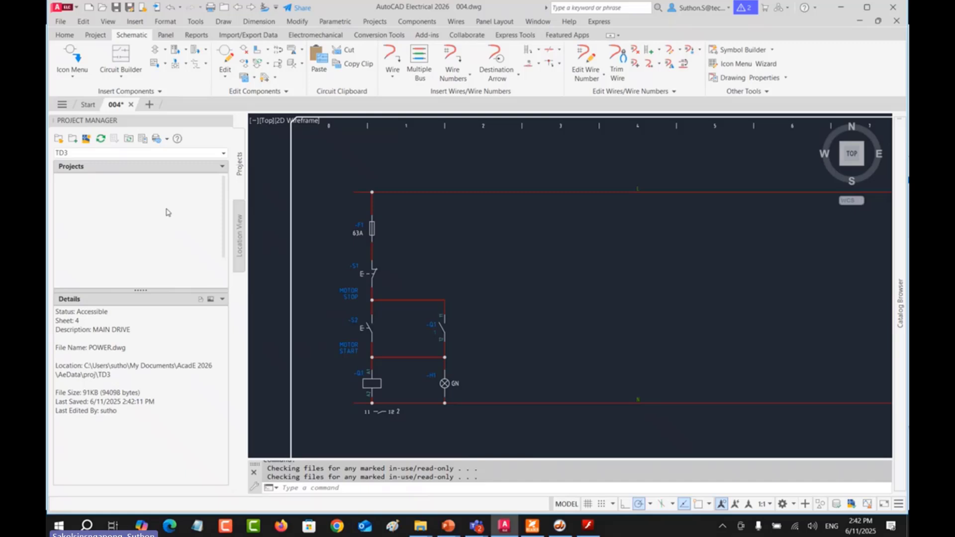
# Step: In POWER.dwg's drawing properties, set the sheet value to 5 and the drawing value to K510N002, and refresh the project list
pyautogui.rightClick(150, 212)
pyautogui.moveTo(183, 295)
pyautogui.click(263, 293)
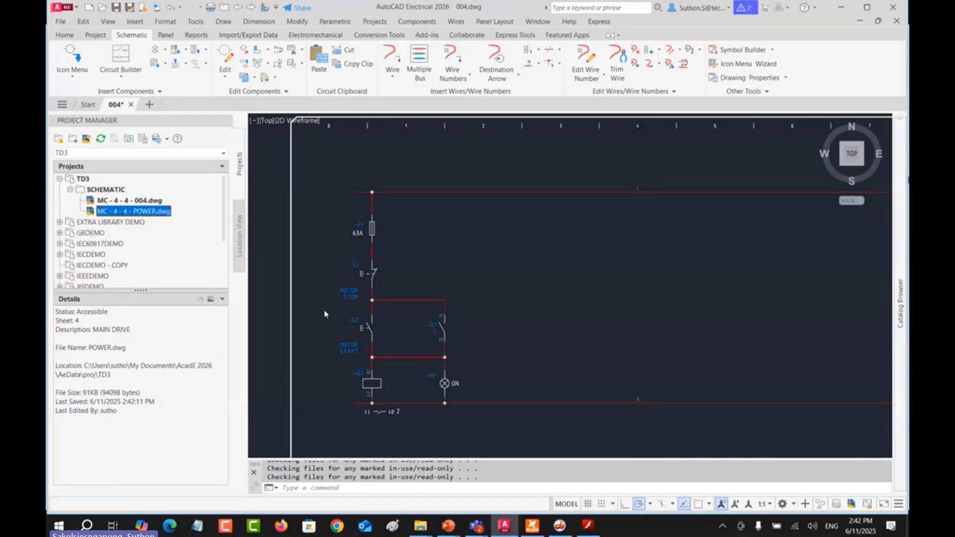
pyautogui.doubleClick(388, 343)
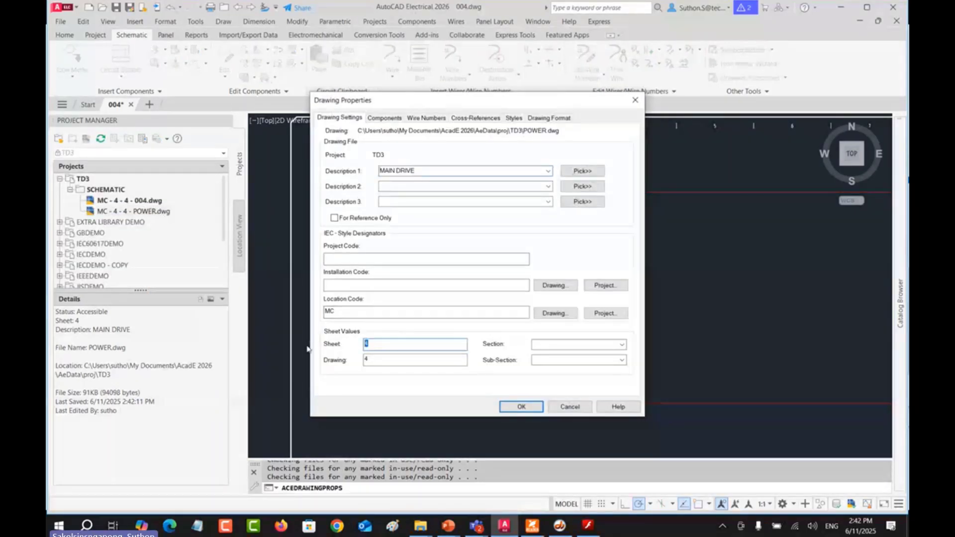
pyautogui.press('Tab')
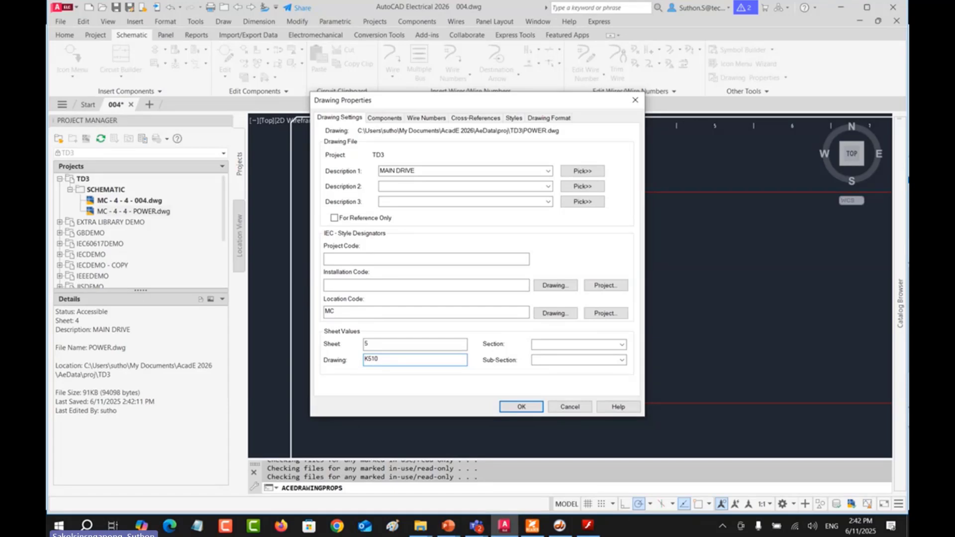
pyautogui.click(523, 407)
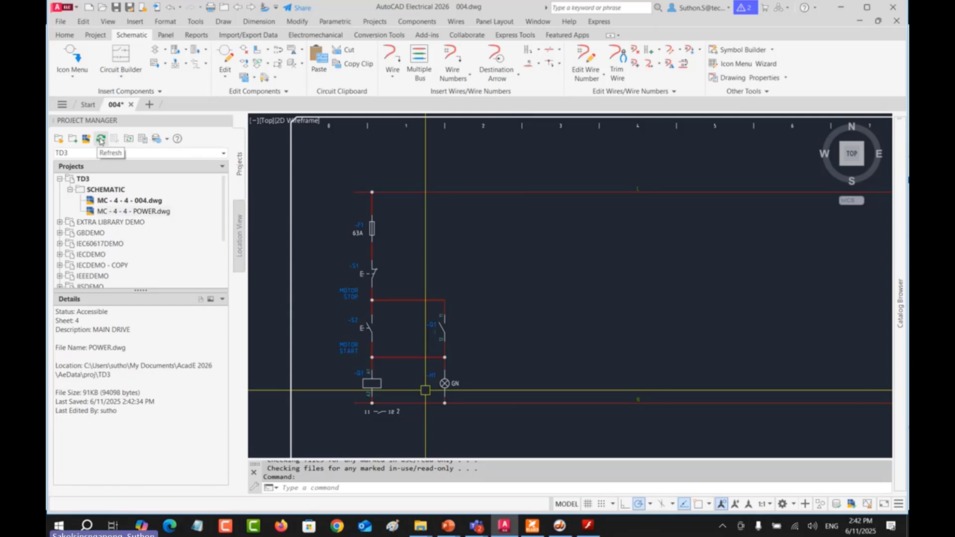
pyautogui.click(101, 138)
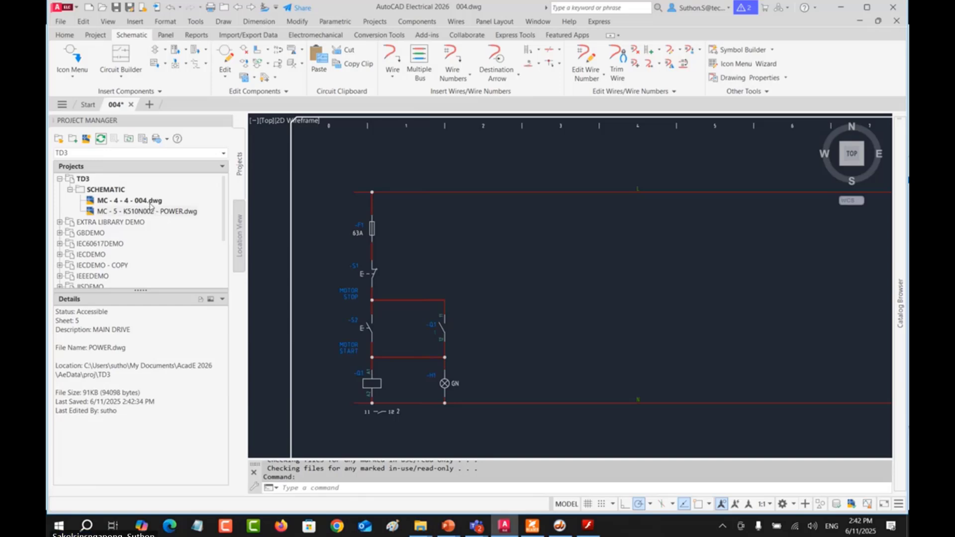
# Step: Open the drawing properties of 004.dwg in the TD3 project
pyautogui.rightClick(151, 206)
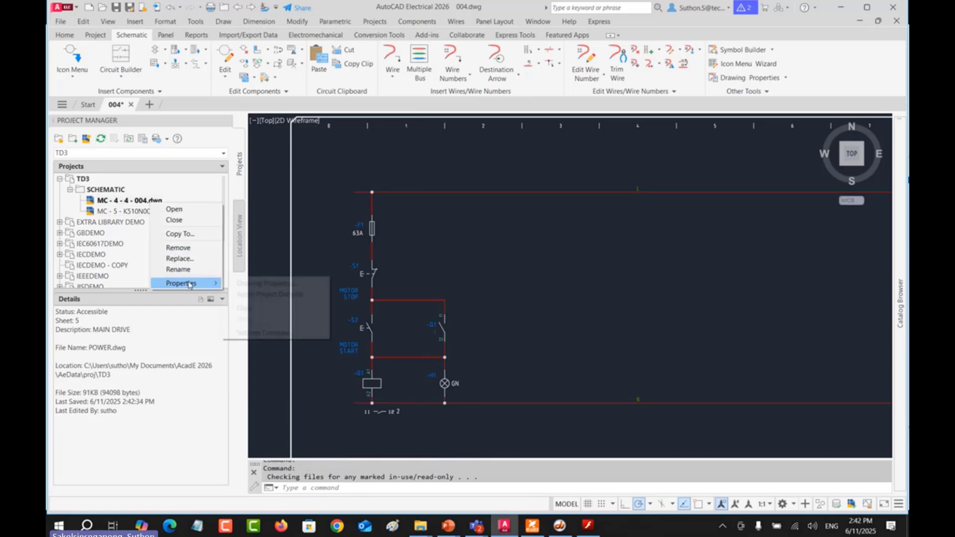
# Step: Set the Drawing value of 004.dwg to K510N001 in its drawing properties, with sheet value 4
pyautogui.click(263, 284)
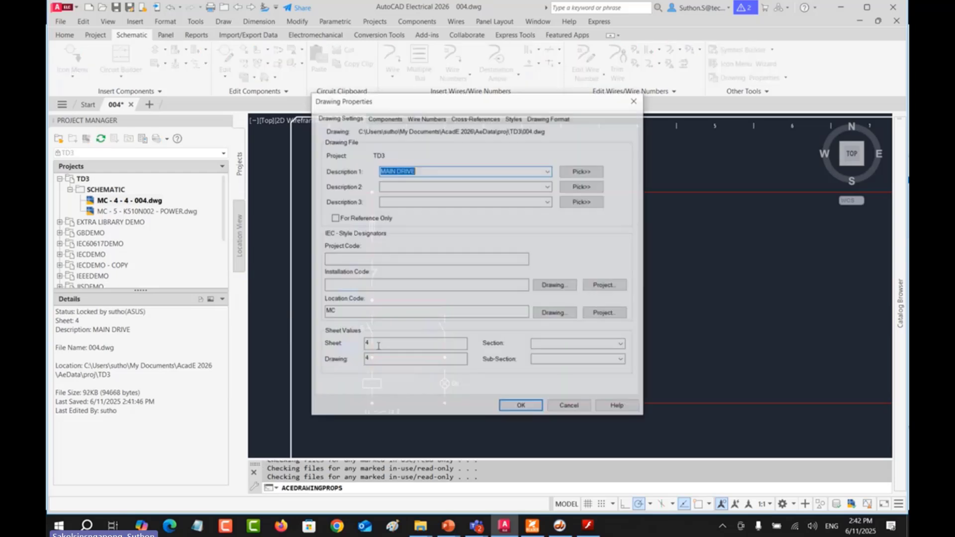
pyautogui.moveTo(382, 343); pyautogui.dragTo(298, 366)
pyautogui.click(390, 361)
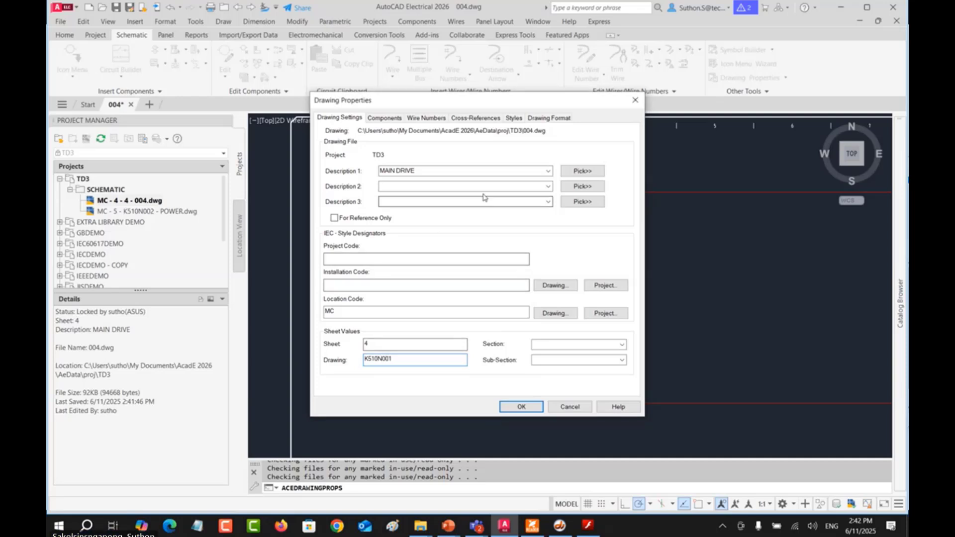
pyautogui.click(520, 407)
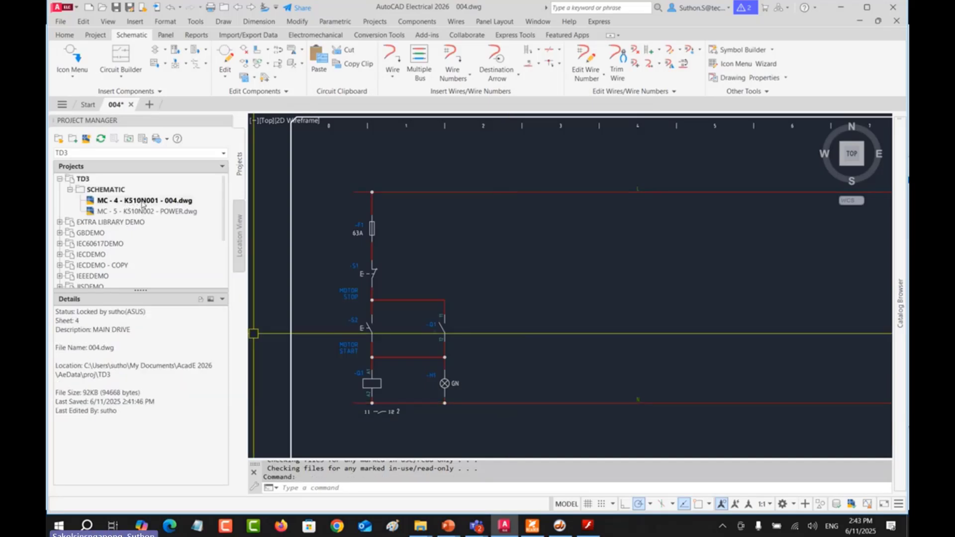
# Step: Try to rename the 004.dwg drawing of the TD3 project to CONTROL.dwg while it is open
pyautogui.click(159, 212)
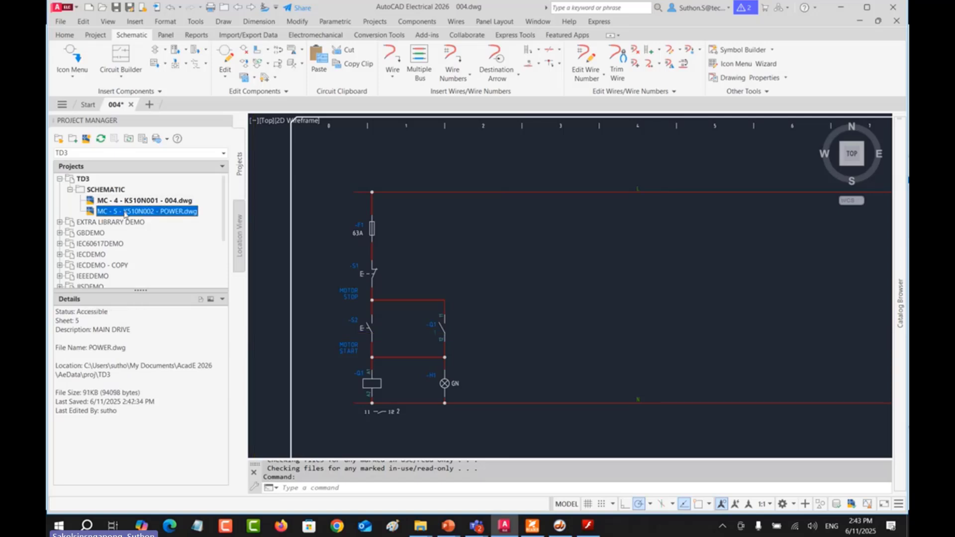
pyautogui.click(107, 202)
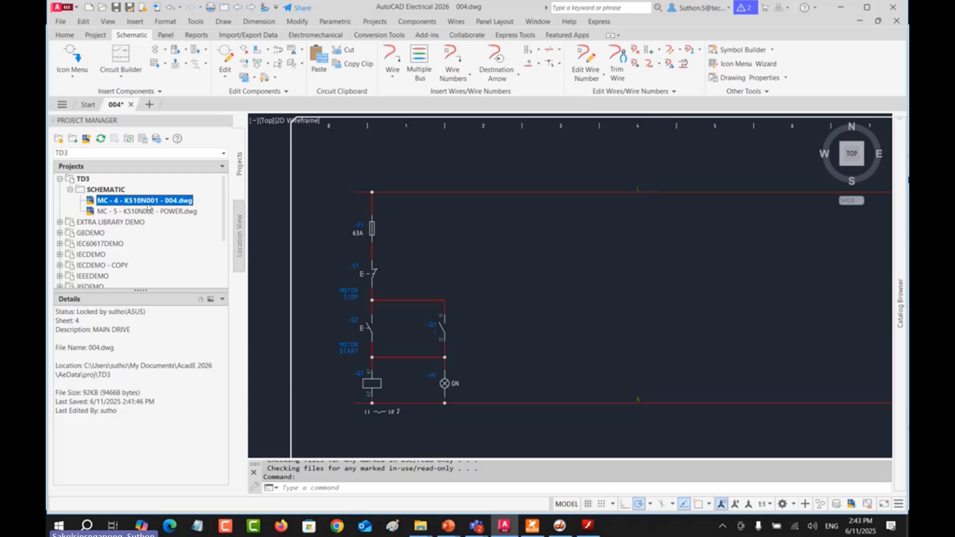
pyautogui.rightClick(176, 204)
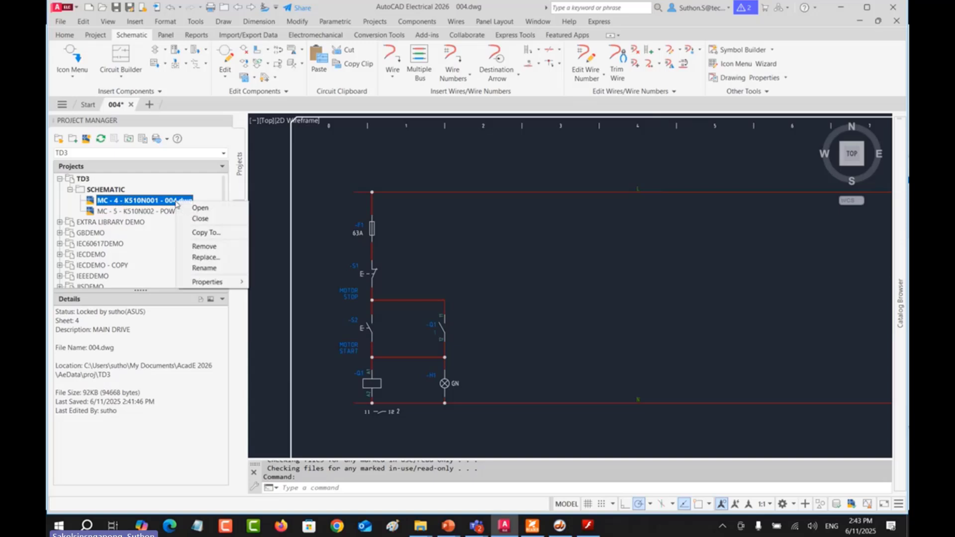
pyautogui.click(214, 269)
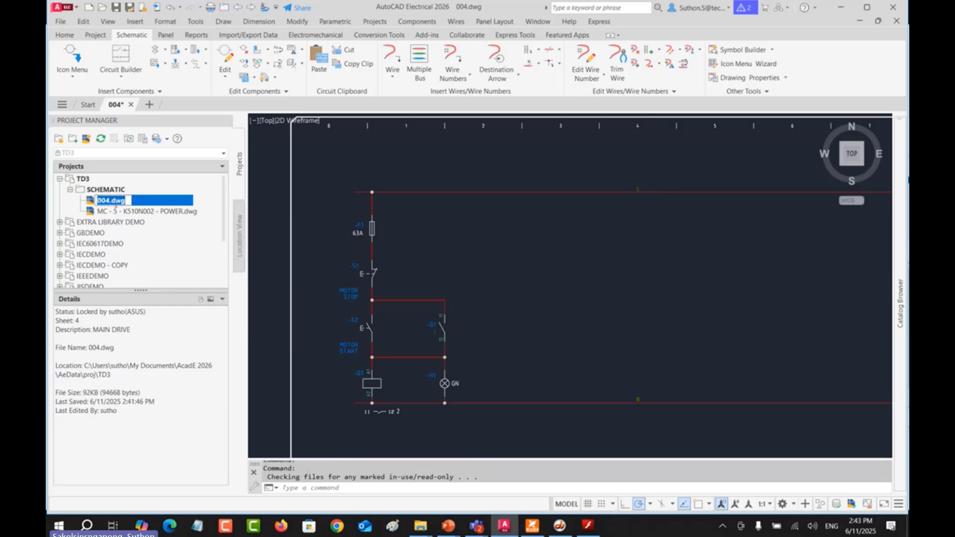
pyautogui.click(107, 201)
pyautogui.moveTo(108, 201); pyautogui.dragTo(52, 201)
pyautogui.write('CONTROL')
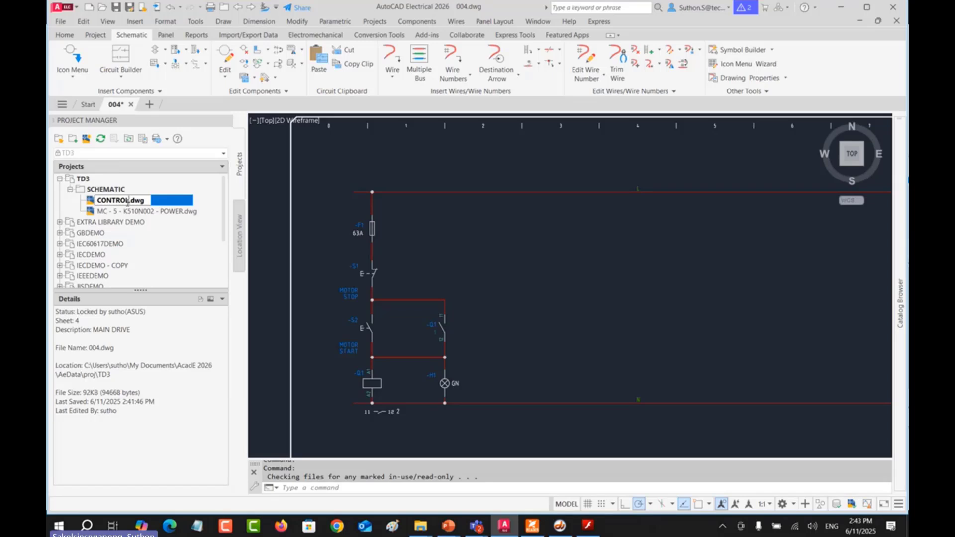
pyautogui.press('Return')
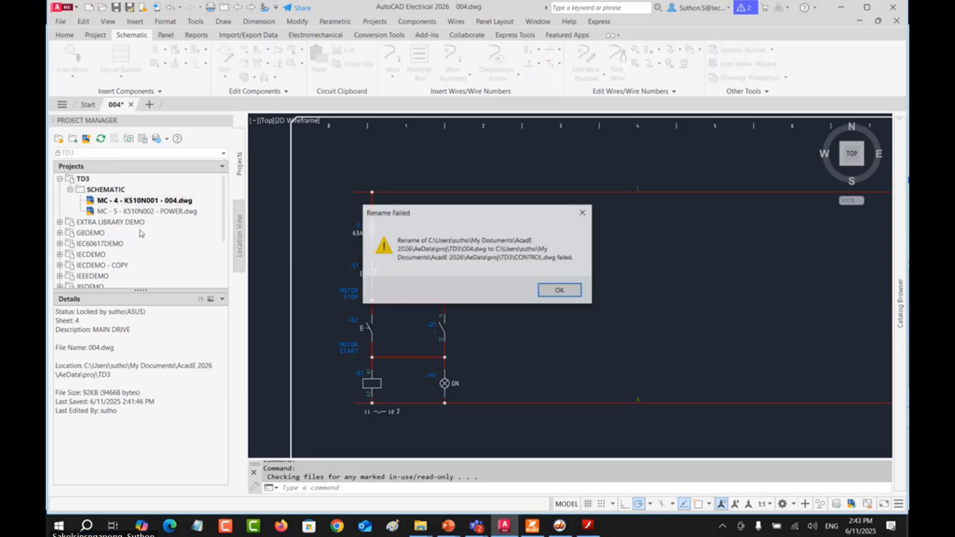
pyautogui.click(558, 295)
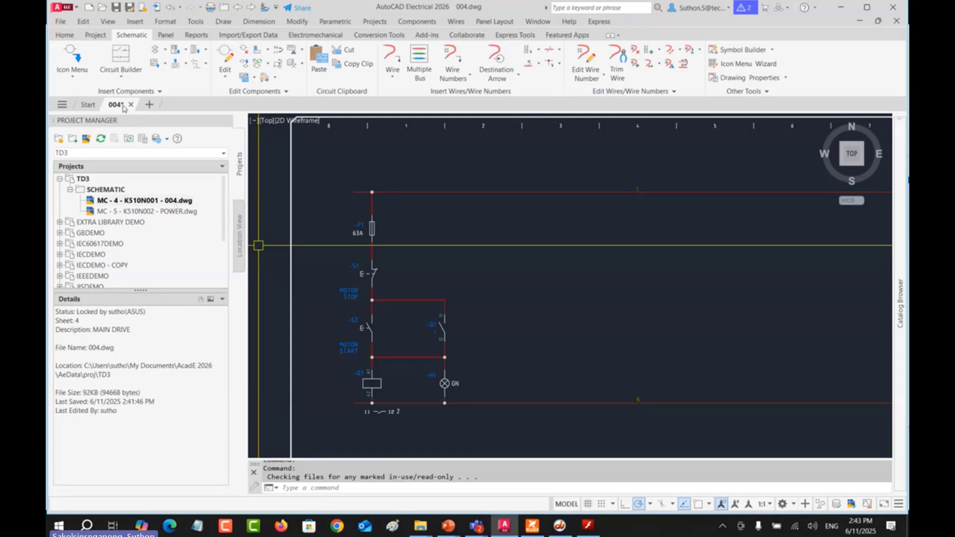
# Step: Save and close drawing 004, and create a new blank drawing from the ACE_GB_A0_a.dwt template
pyautogui.click(115, 8)
pyautogui.click(127, 105)
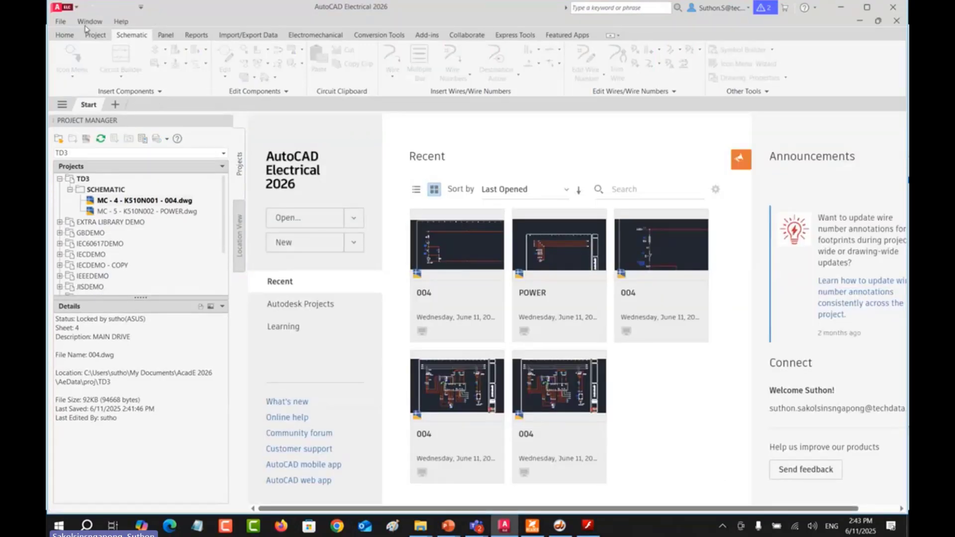
pyautogui.click(60, 21)
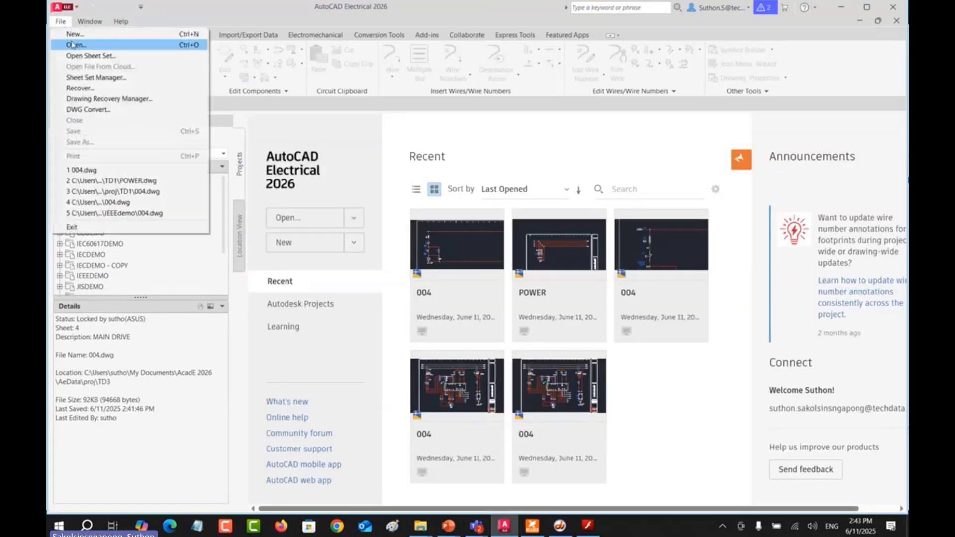
pyautogui.click(75, 35)
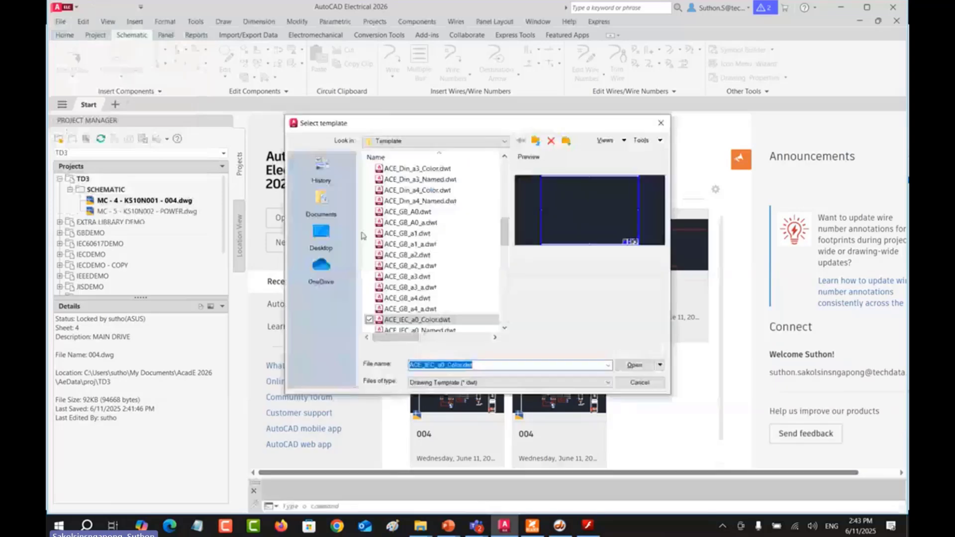
pyautogui.doubleClick(386, 226)
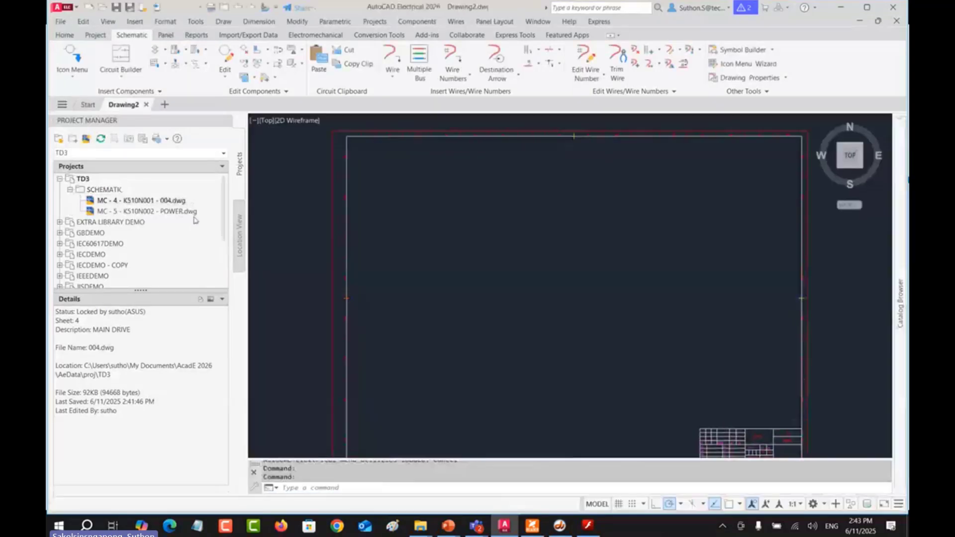
# Step: Rename the closed 004.dwg drawing in the TD3 project to CONTROL.dwg
pyautogui.rightClick(157, 202)
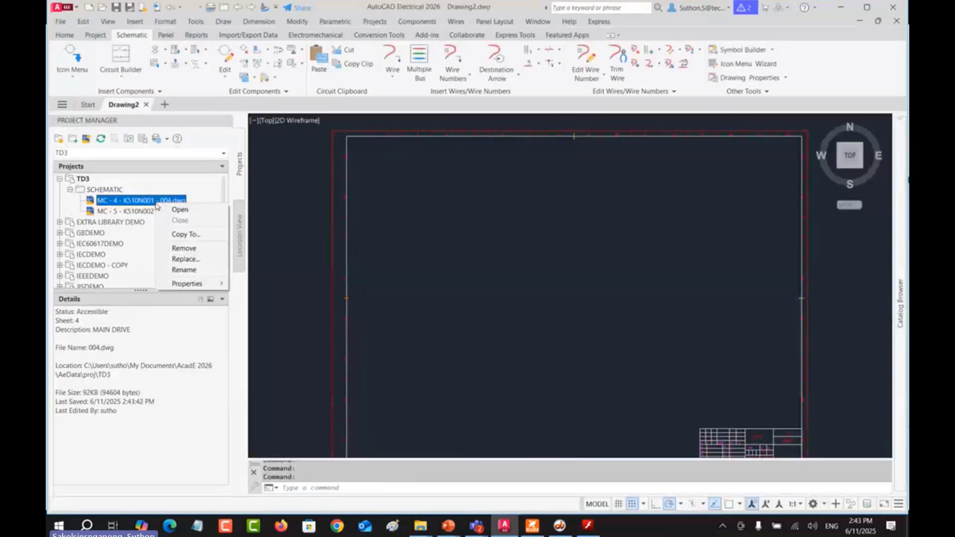
pyautogui.click(183, 270)
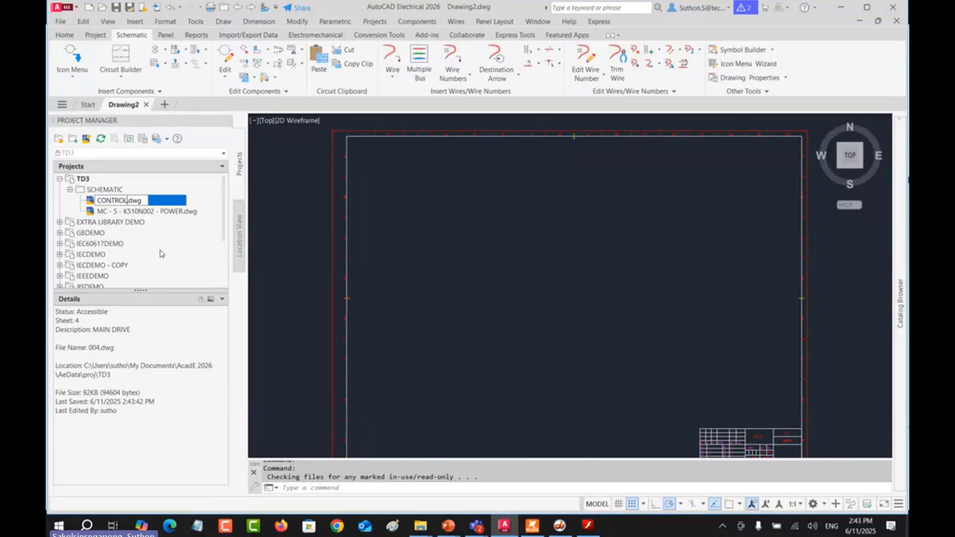
pyautogui.press('Return')
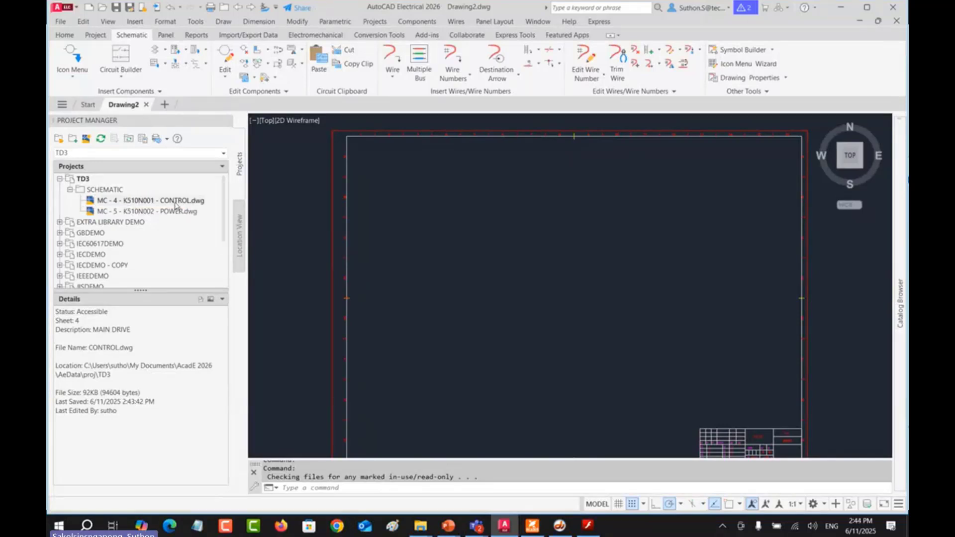
# Step: Open CONTROL.dwg from the project and close the blank Drawing2
pyautogui.click(176, 202)
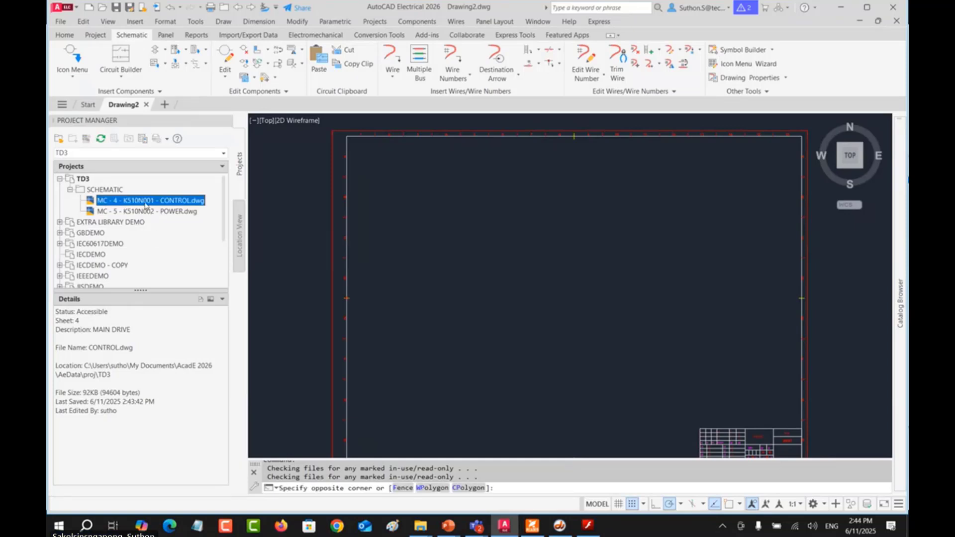
pyautogui.doubleClick(146, 201)
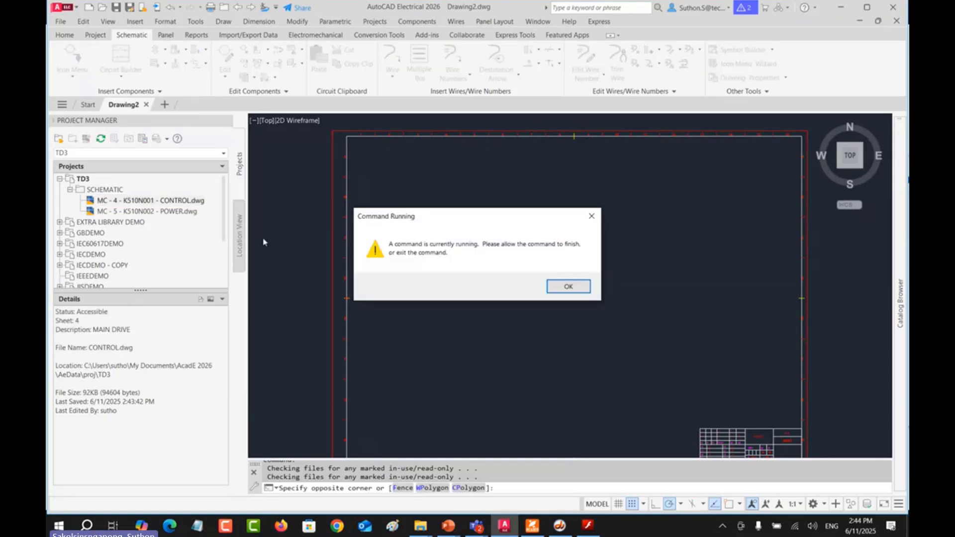
pyautogui.click(569, 287)
pyautogui.press('Escape')
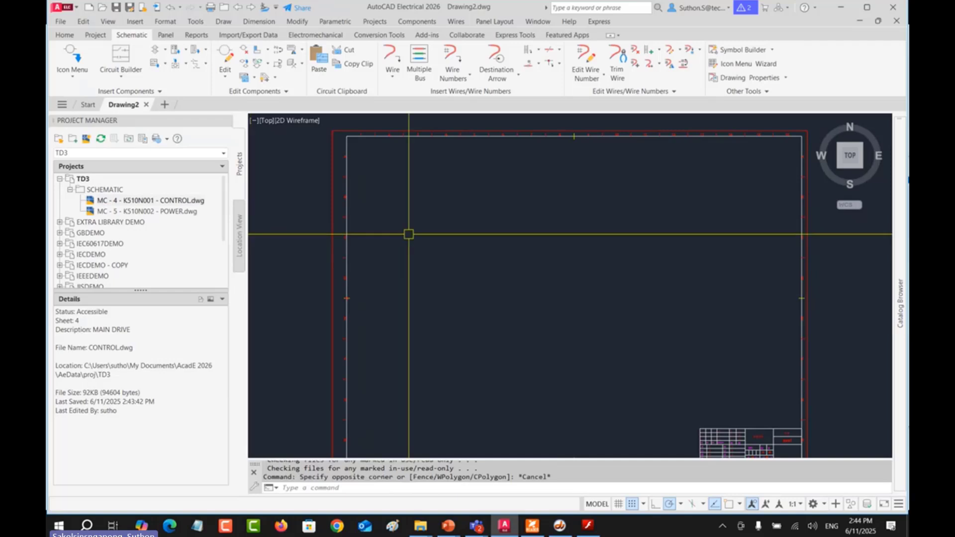
pyautogui.doubleClick(184, 201)
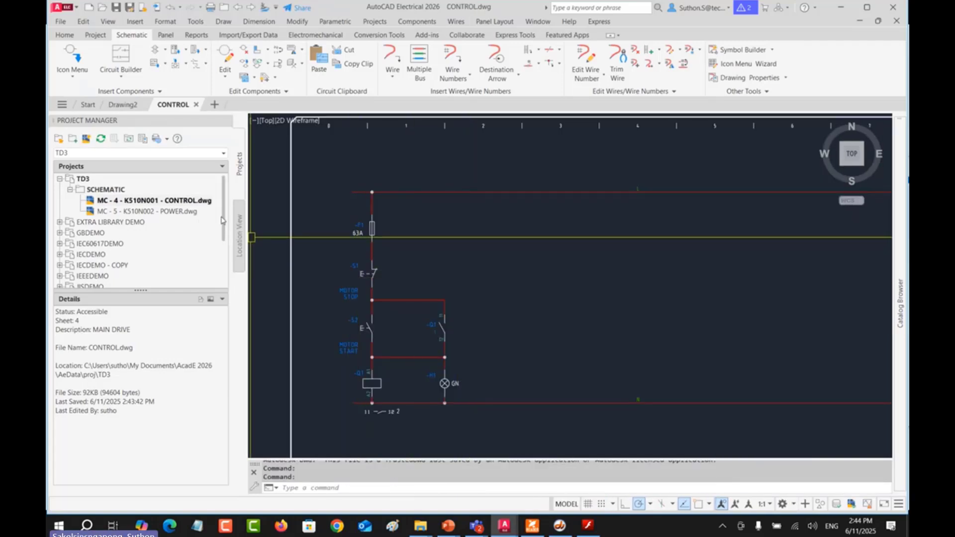
pyautogui.click(141, 106)
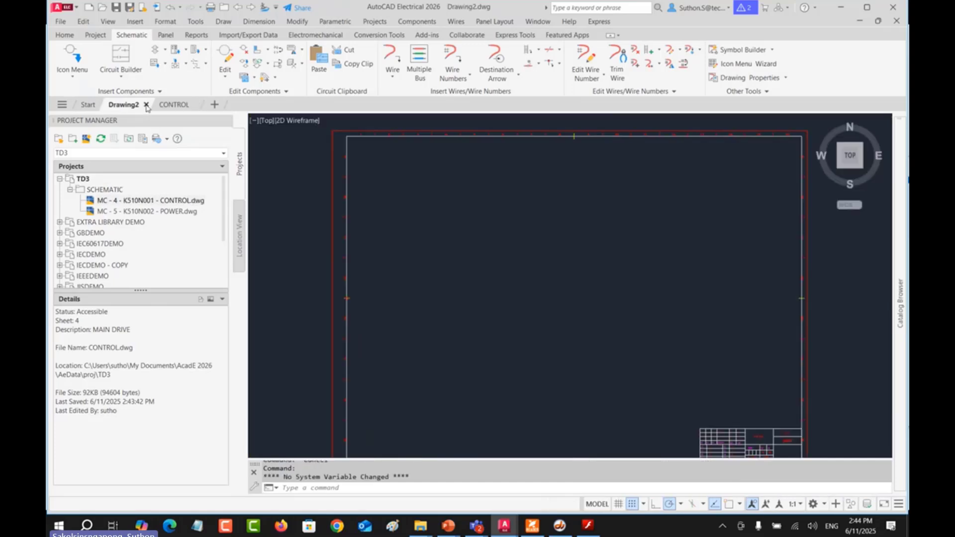
pyautogui.click(147, 105)
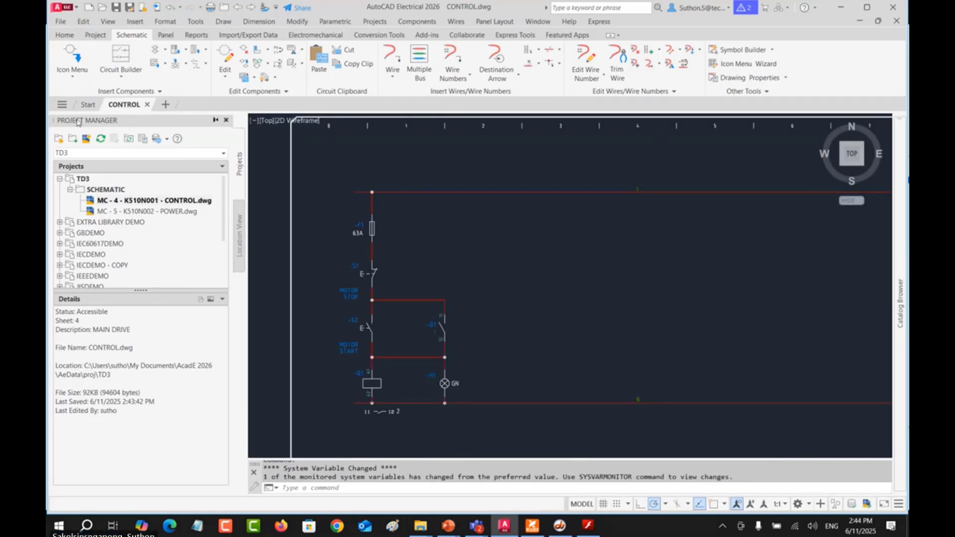
# Step: Open POWER.dwg from the project and erase the whole copied control circuit inside its border
pyautogui.click(182, 213)
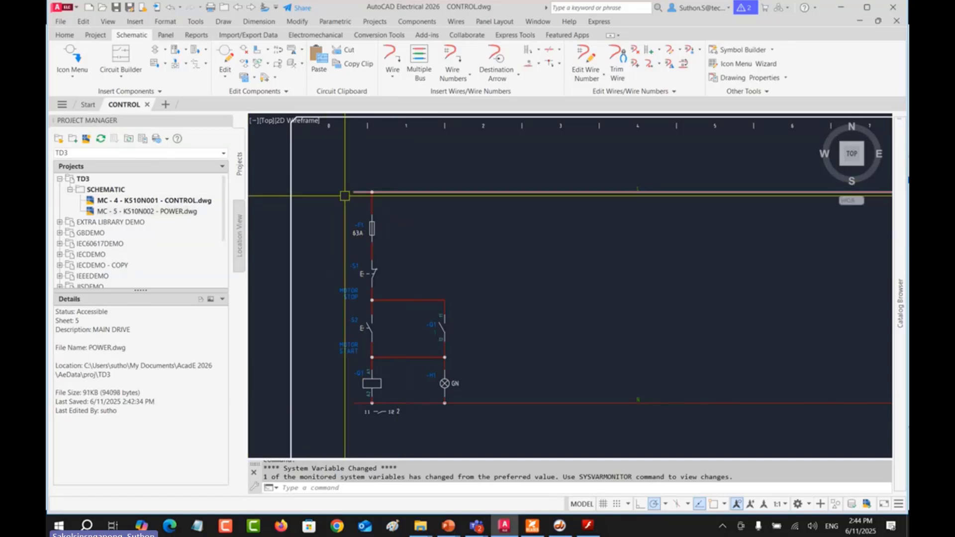
pyautogui.doubleClick(188, 212)
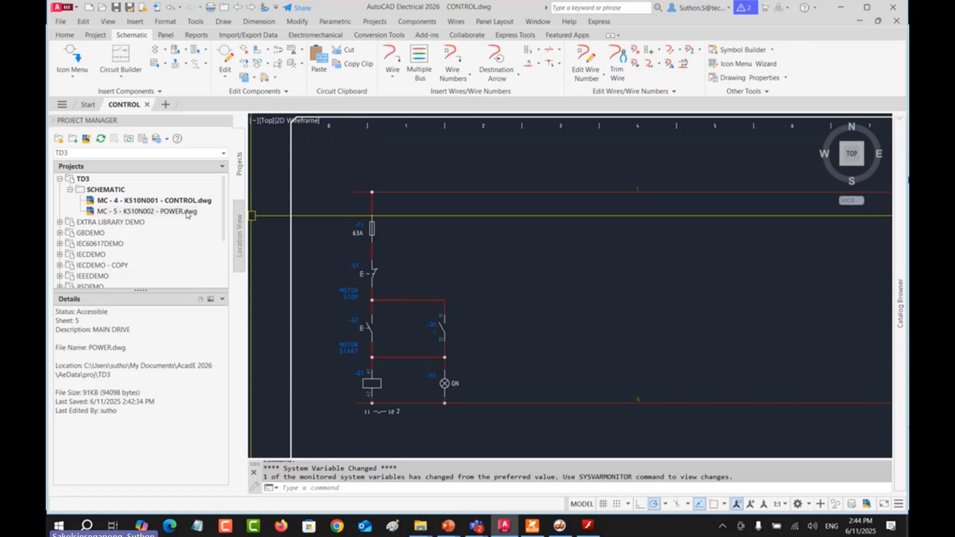
pyautogui.scroll(-4, 333, 182)
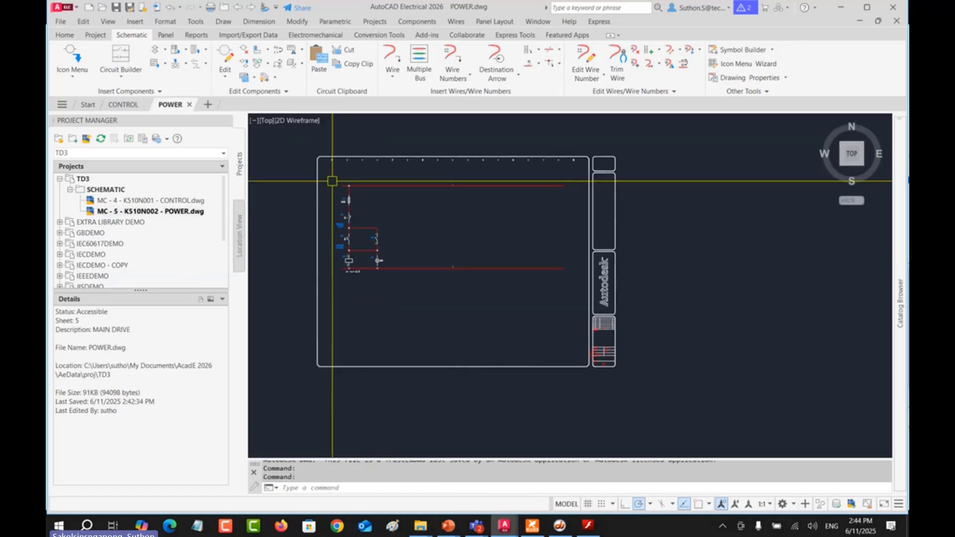
pyautogui.click(328, 175)
pyautogui.click(584, 293)
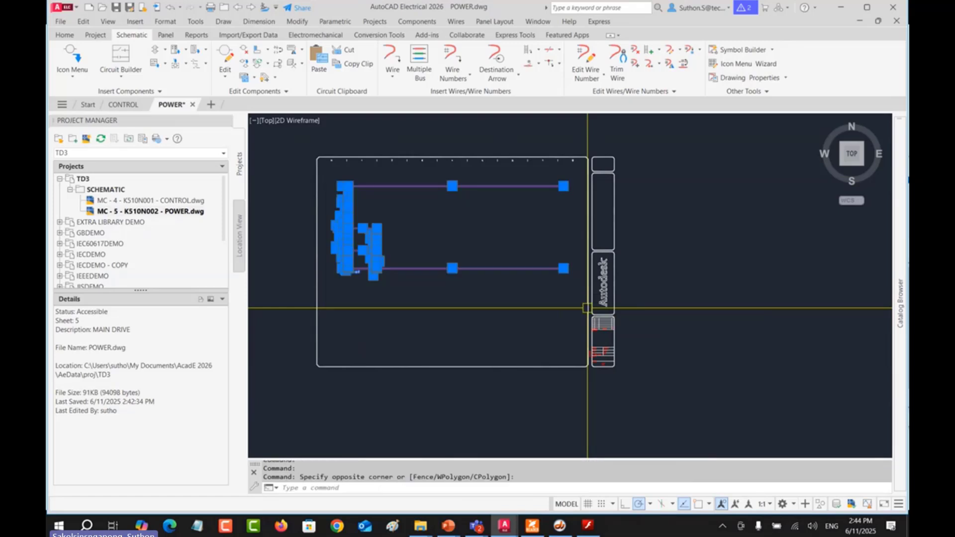
pyautogui.press('Delete')
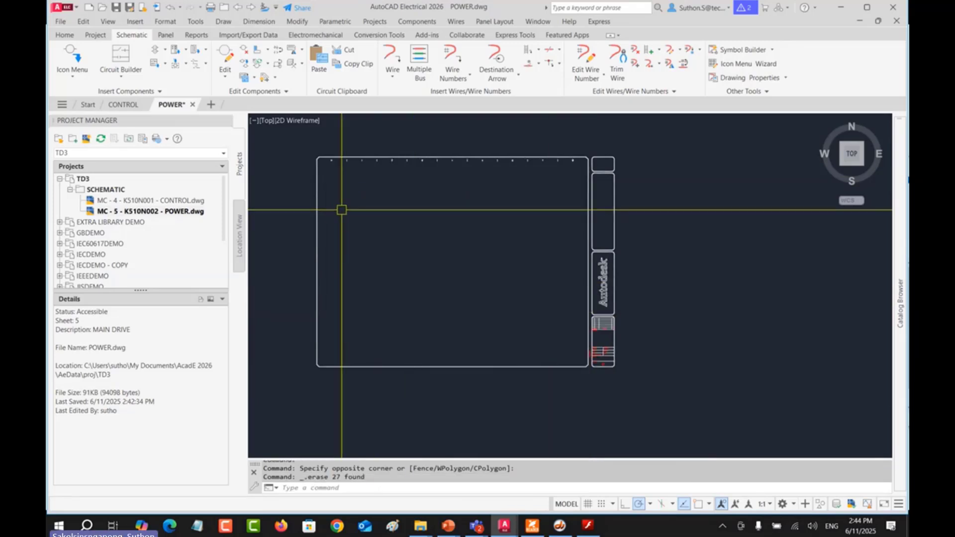
# Step: Rebuild and freshen the TD3 project database
pyautogui.scroll(5, 369, 177)
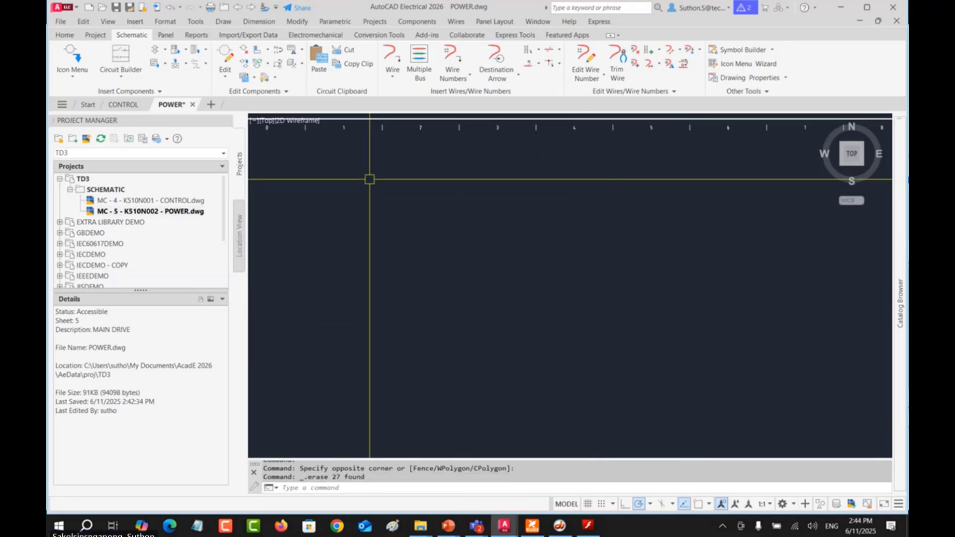
pyautogui.click(374, 21)
pyautogui.moveTo(438, 34)
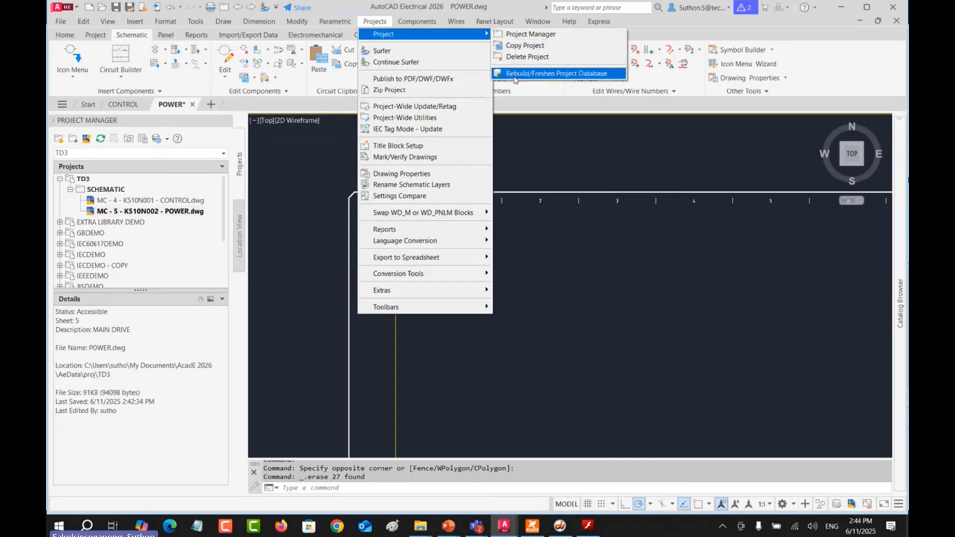
pyautogui.click(515, 74)
pyautogui.click(465, 283)
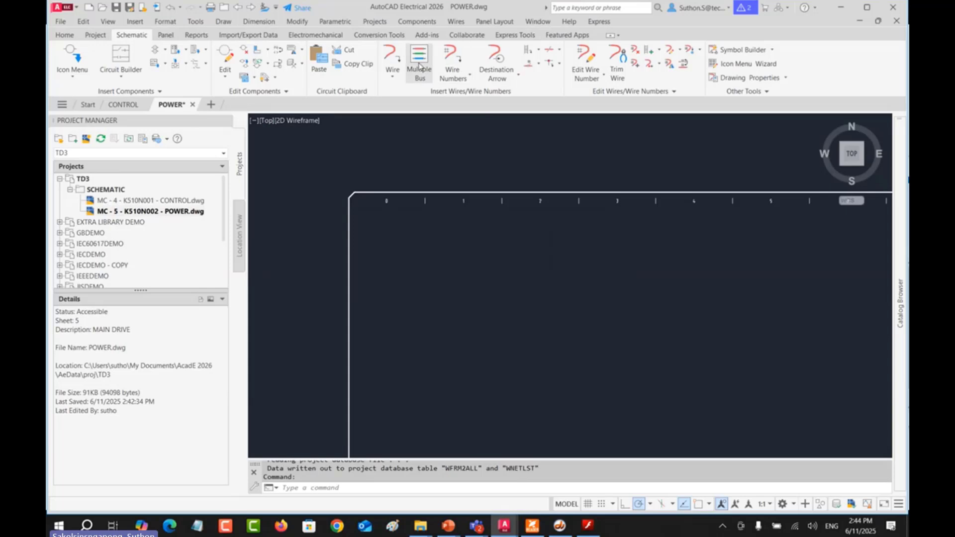
# Step: Draw a four-wire horizontal bus from empty space with 20 spacing, across the upper part of the drawing border
pyautogui.click(420, 66)
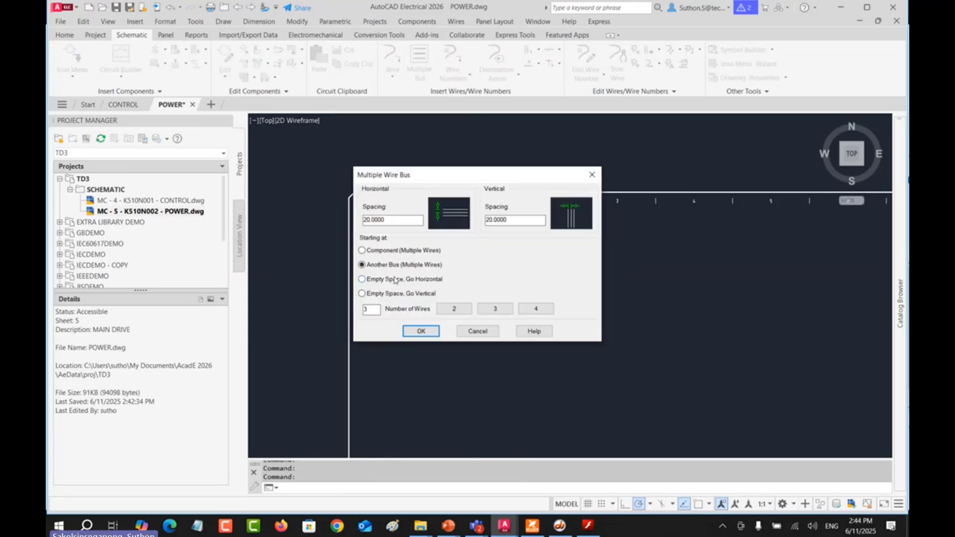
pyautogui.click(421, 331)
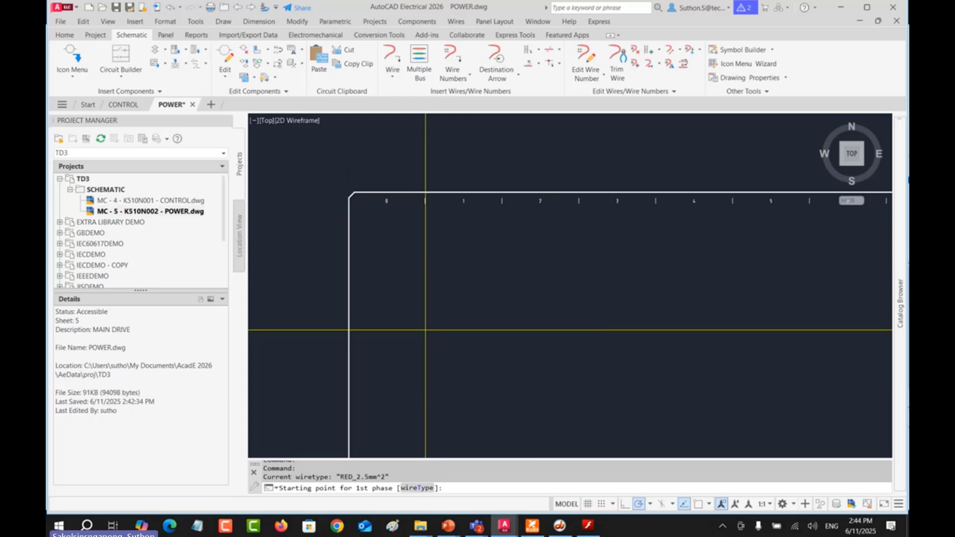
pyautogui.click(424, 62)
pyautogui.click(535, 309)
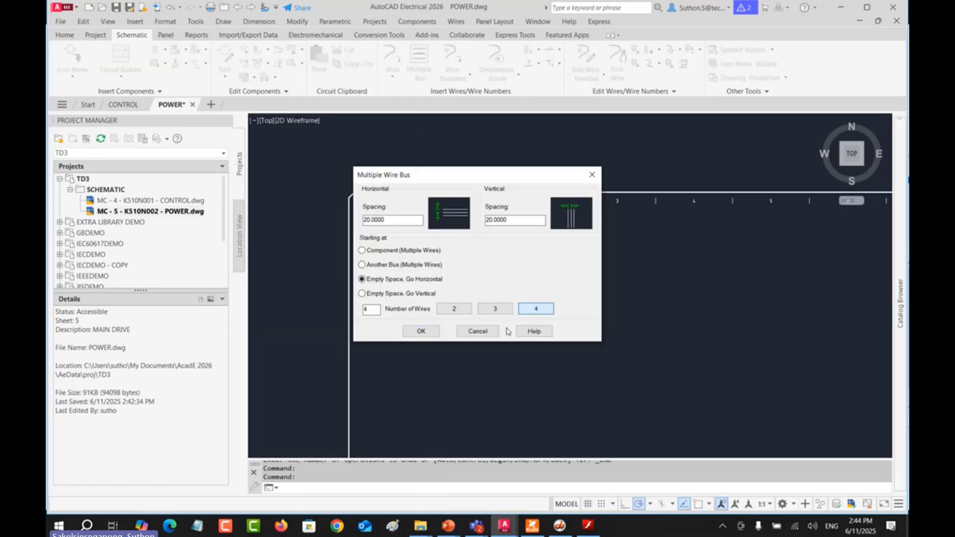
pyautogui.click(426, 333)
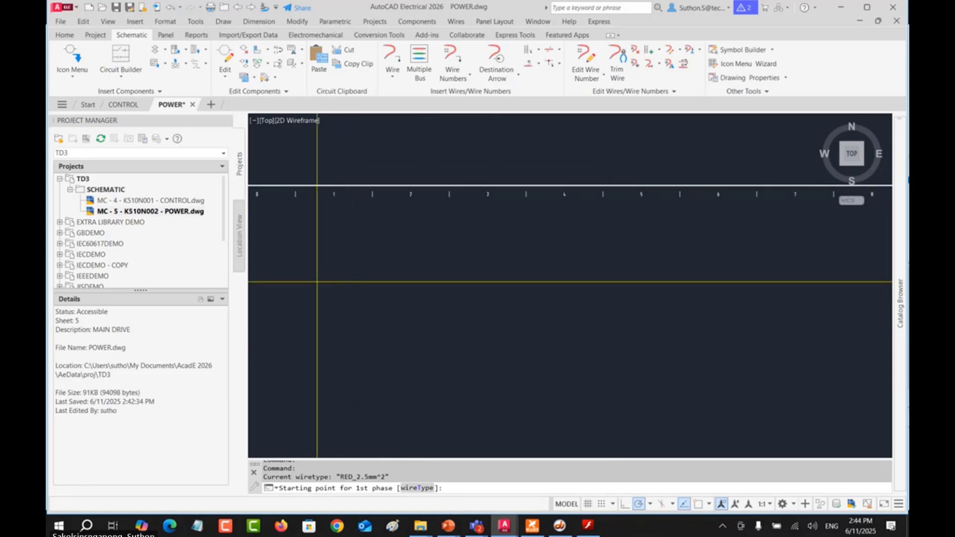
pyautogui.scroll(-5, 297, 280)
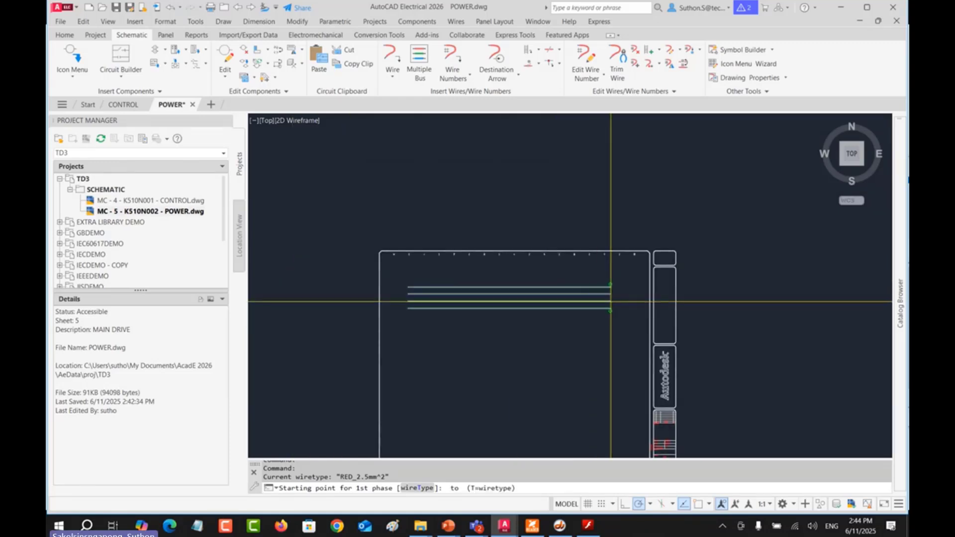
pyautogui.click(628, 287)
# Step: Assign three-phase wire numbers L1, L2 and L3 to the three upper bus wires, holding base L and incrementing the suffix
pyautogui.scroll(4, 425, 294)
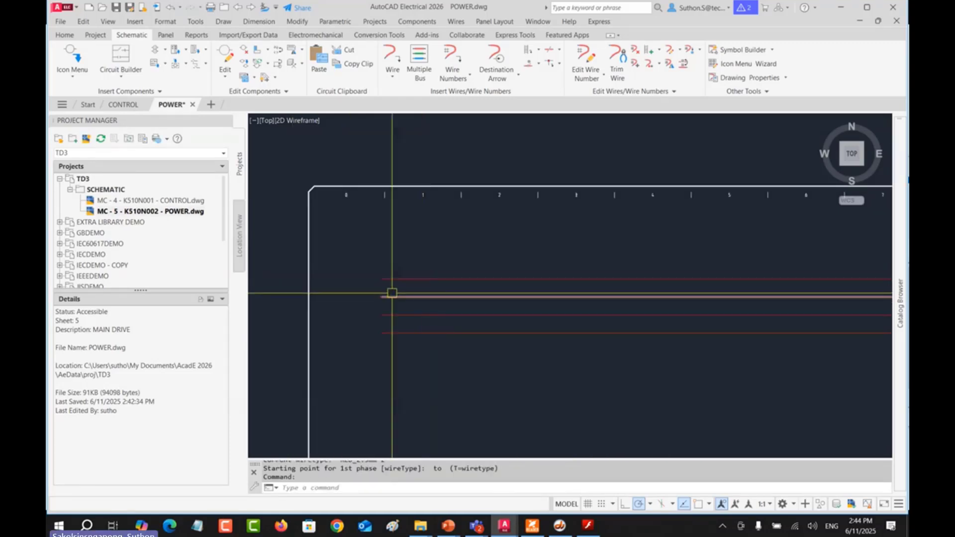
pyautogui.click(500, 76)
pyautogui.click(468, 75)
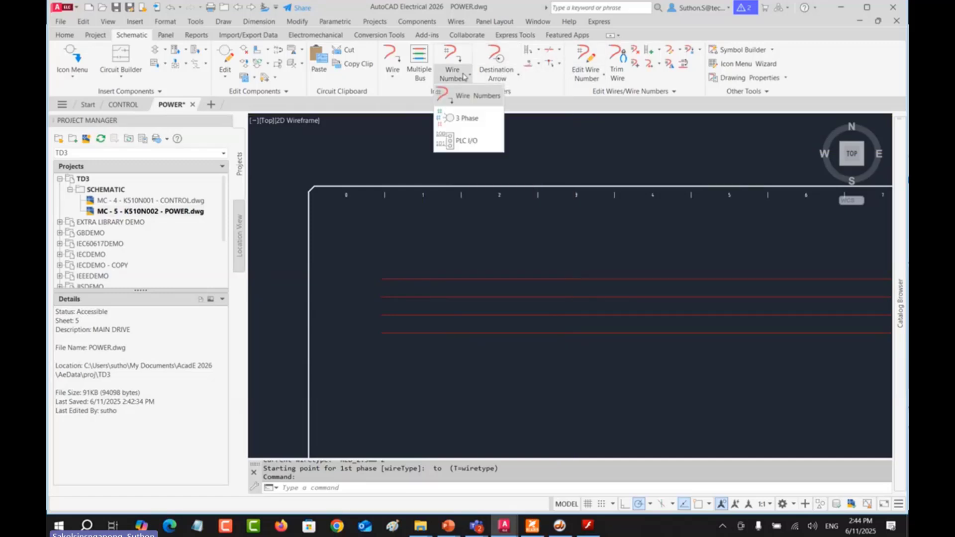
pyautogui.click(461, 120)
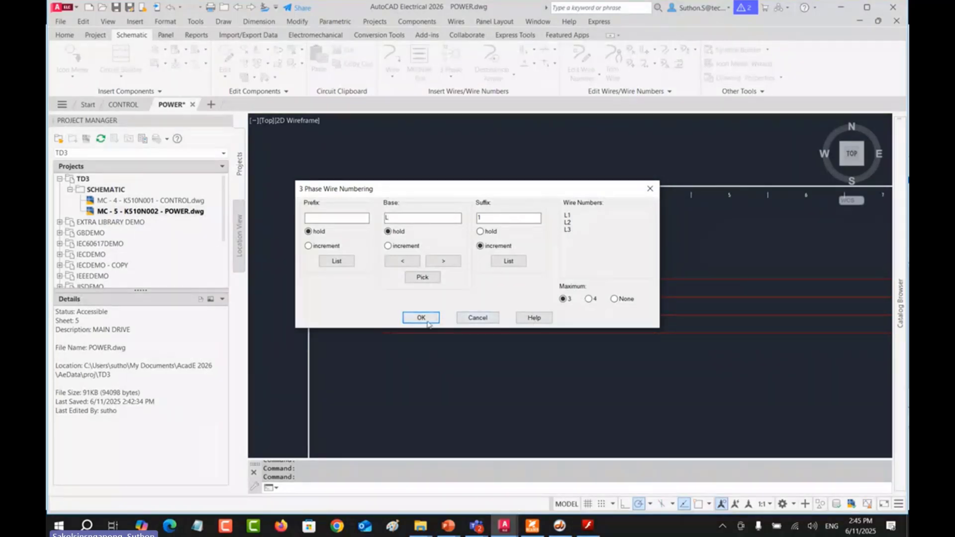
pyautogui.click(421, 318)
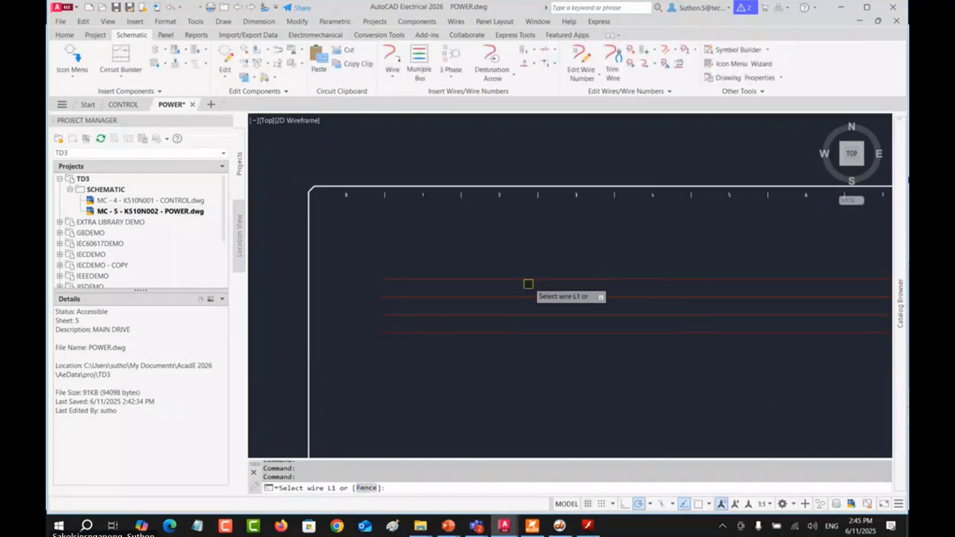
pyautogui.click(592, 279)
pyautogui.click(540, 294)
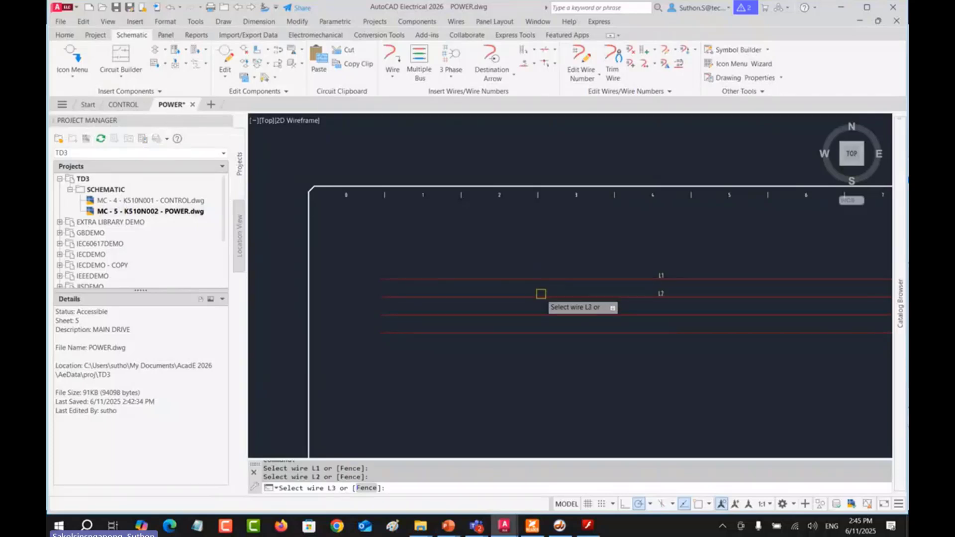
pyautogui.click(541, 315)
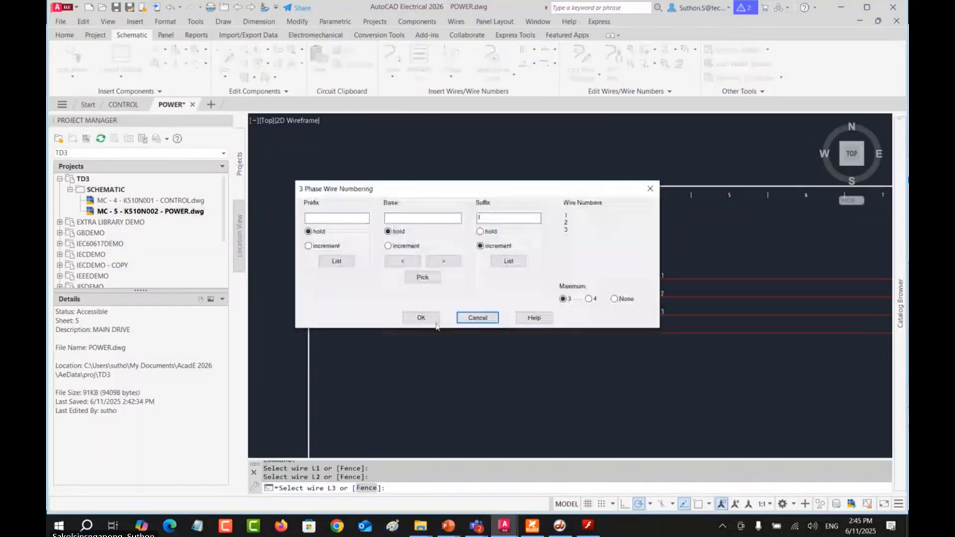
pyautogui.click(478, 317)
# Step: Tag only the fourth, lowest bus wire with a sequential wire number
pyautogui.scroll(4, 680, 325)
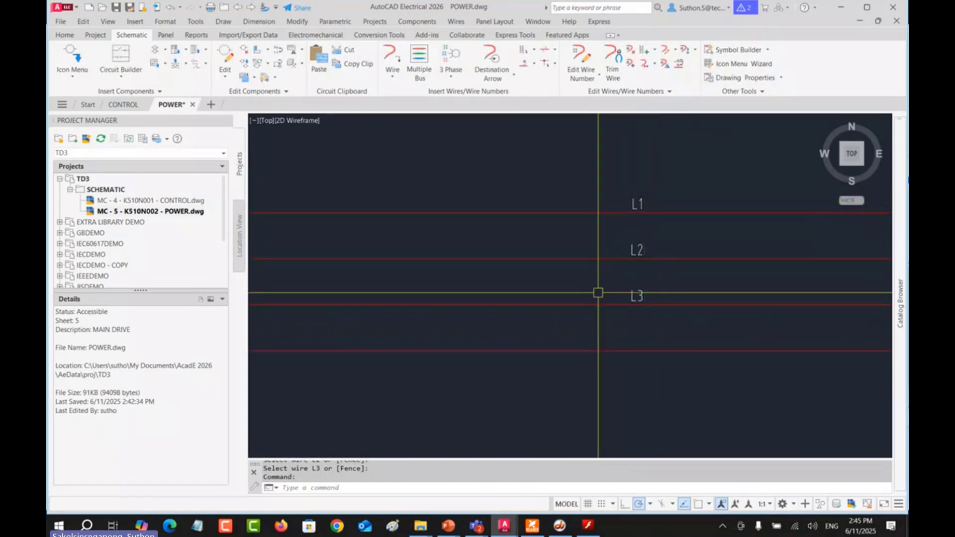
pyautogui.click(461, 73)
pyautogui.click(468, 119)
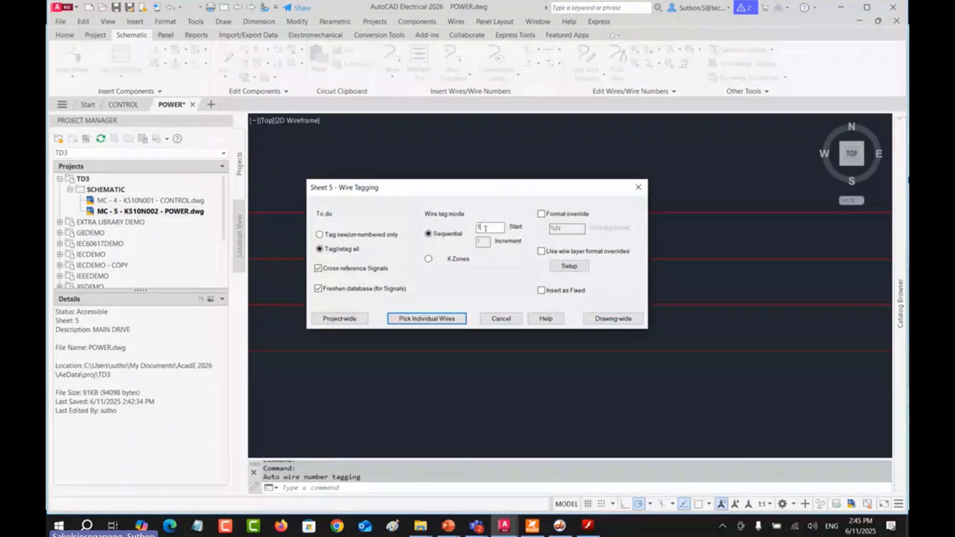
pyautogui.click(451, 319)
pyautogui.click(591, 351)
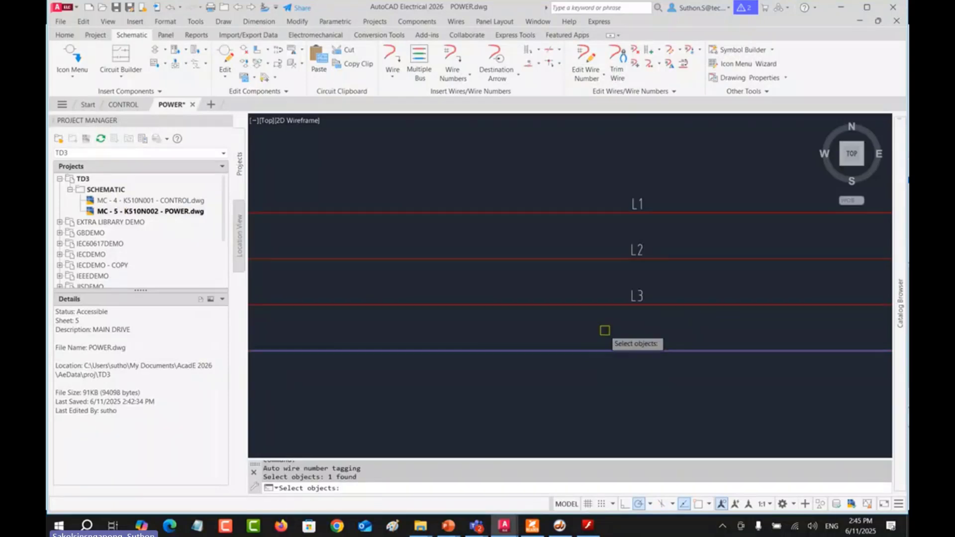
pyautogui.press('Return')
pyautogui.scroll(4, 654, 359)
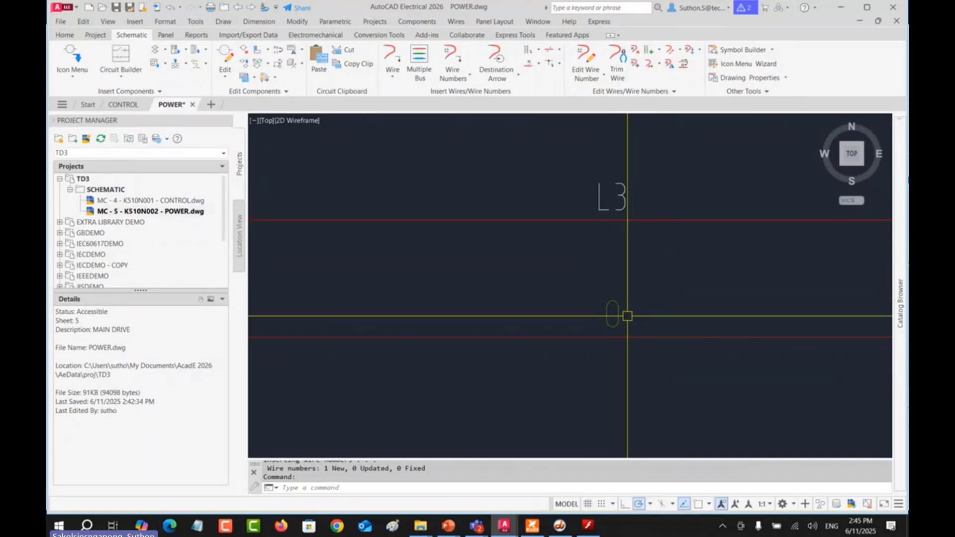
# Step: Check the neutral wire's number in CONTROL.dwg, and in POWER.dwg set the fourth bus wire's number to N, using it as a duplicate
pyautogui.doubleClick(184, 200)
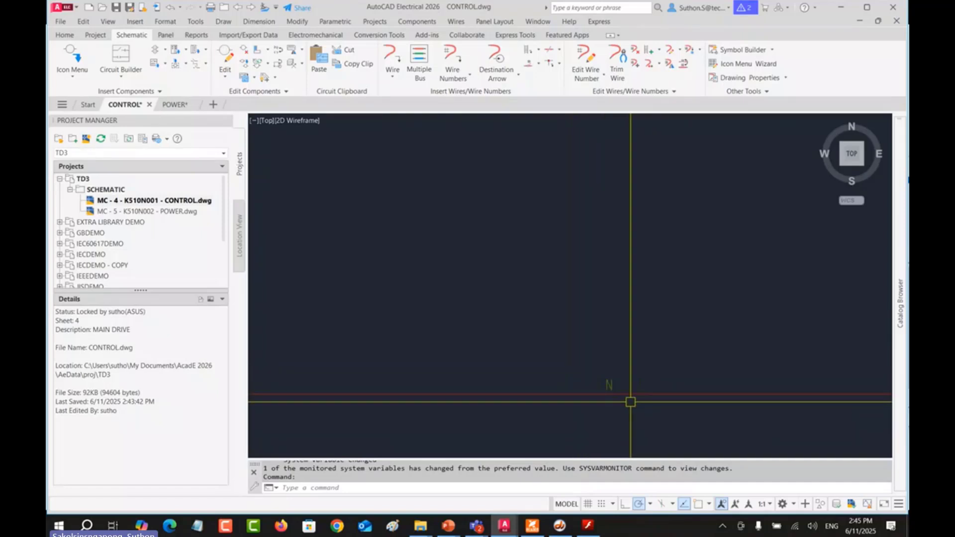
pyautogui.doubleClick(150, 211)
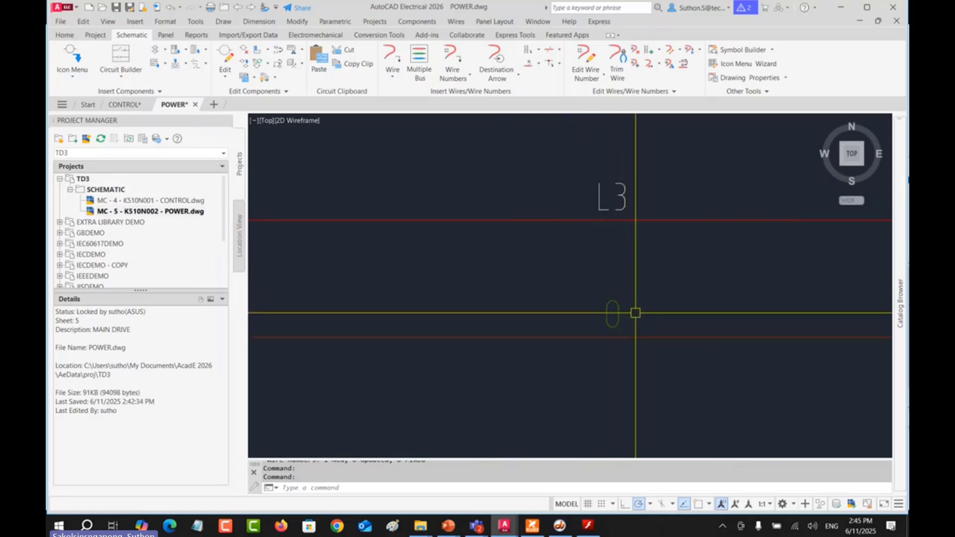
pyautogui.rightClick(629, 340)
pyautogui.press('Escape')
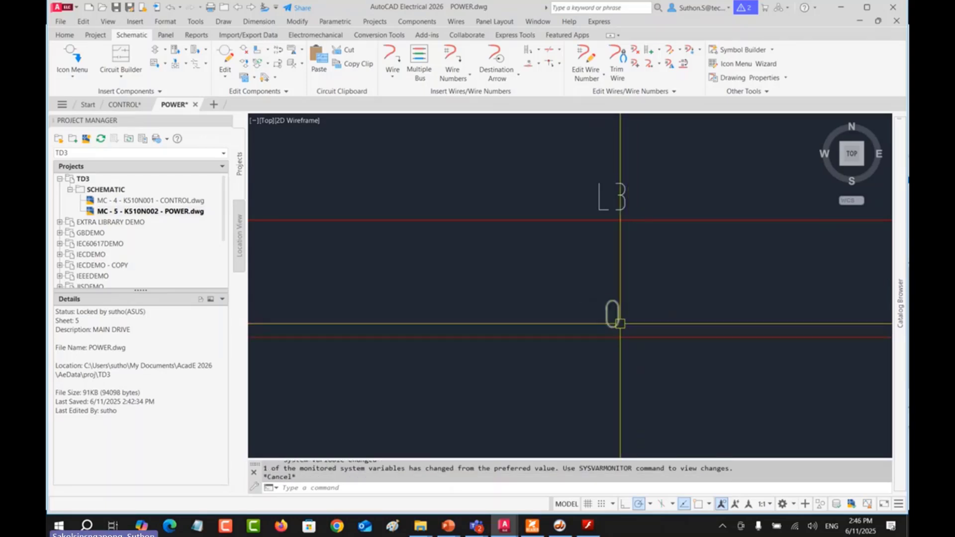
pyautogui.rightClick(616, 319)
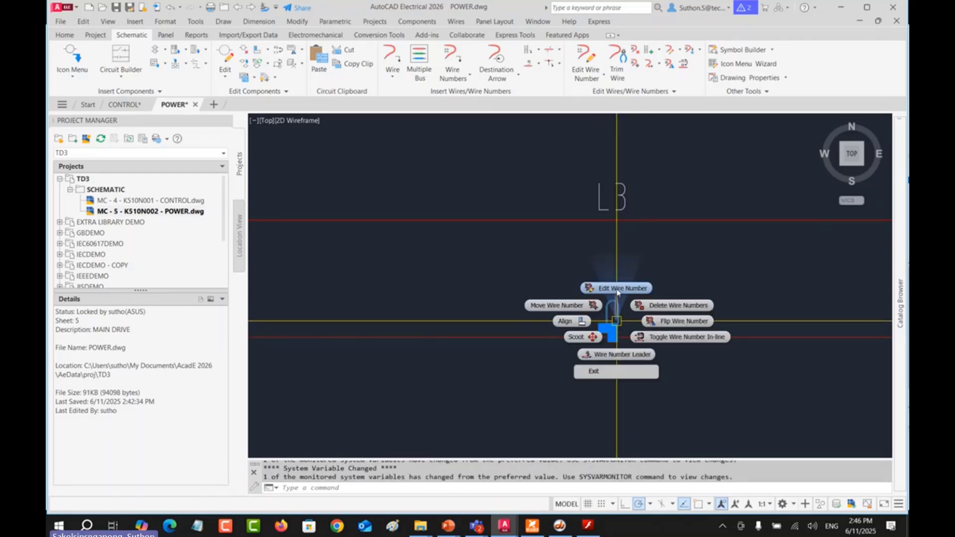
pyautogui.click(618, 291)
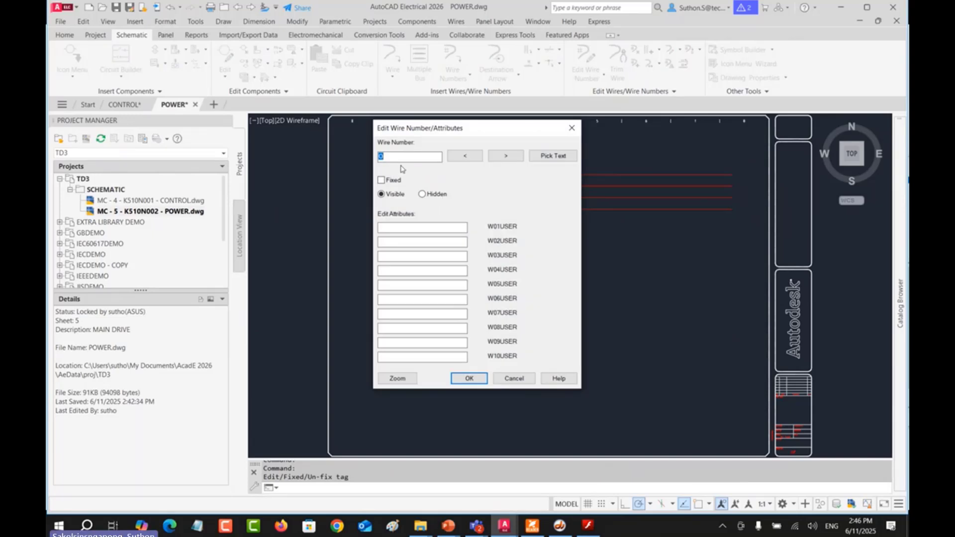
pyautogui.click(470, 378)
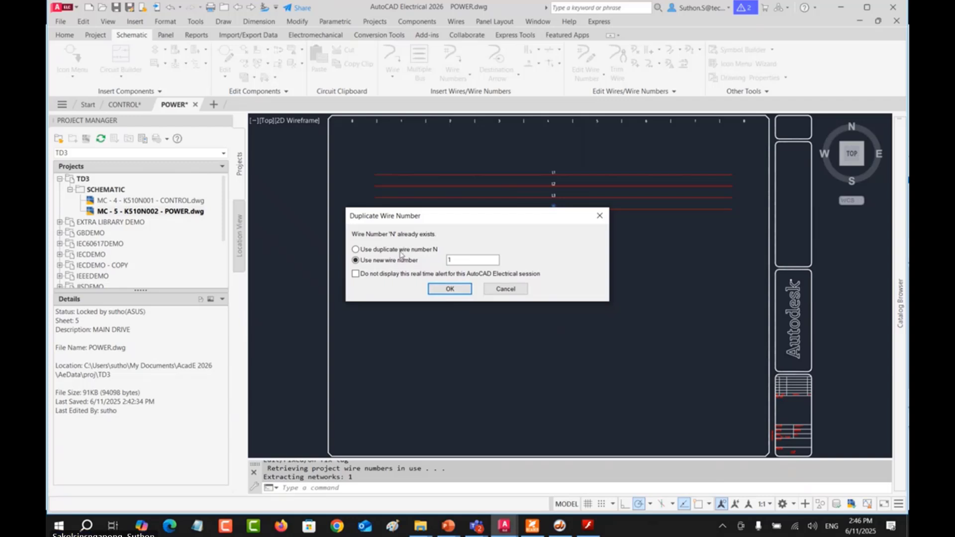
pyautogui.click(401, 254)
pyautogui.click(450, 289)
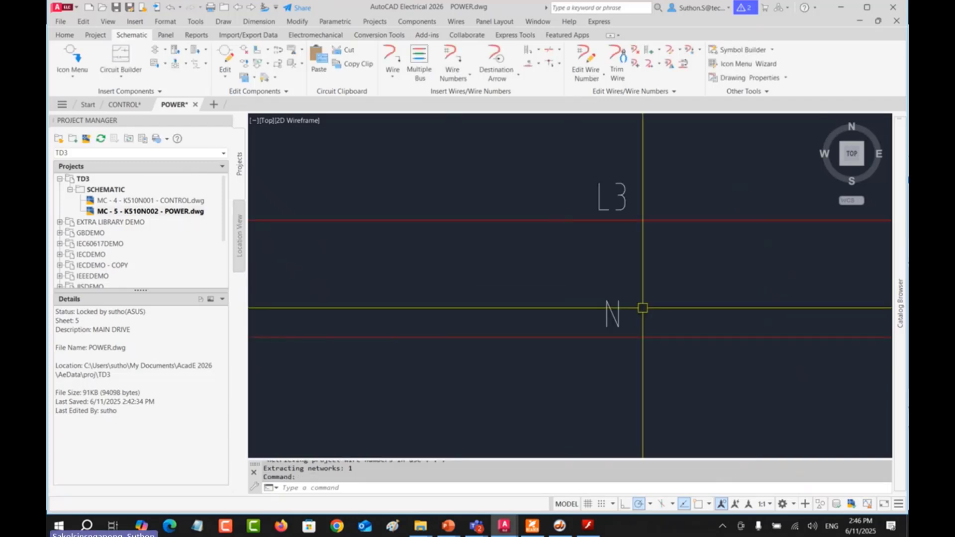
# Step: Scoot the L1 wire number along its wire to the left end of the bus
pyautogui.scroll(-3, 612, 313)
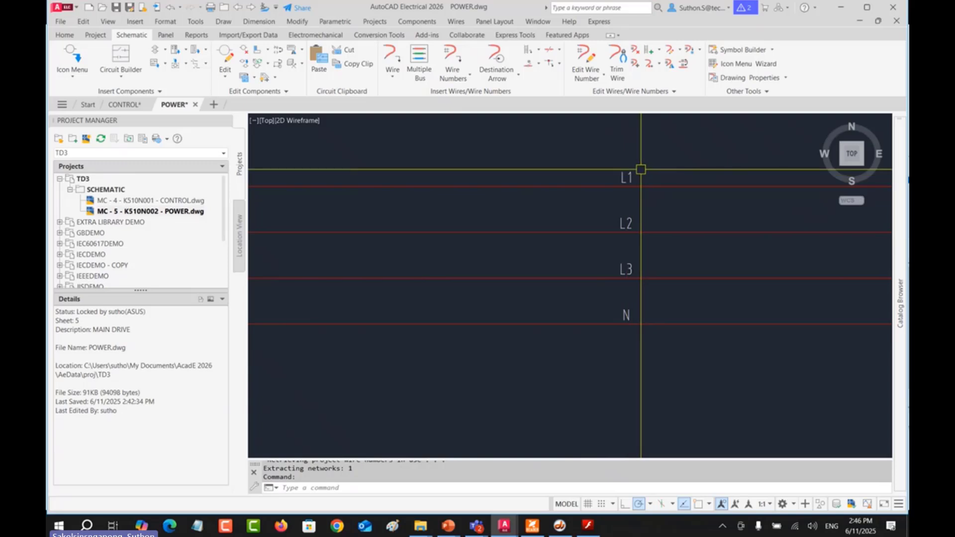
pyautogui.scroll(-3, 647, 200)
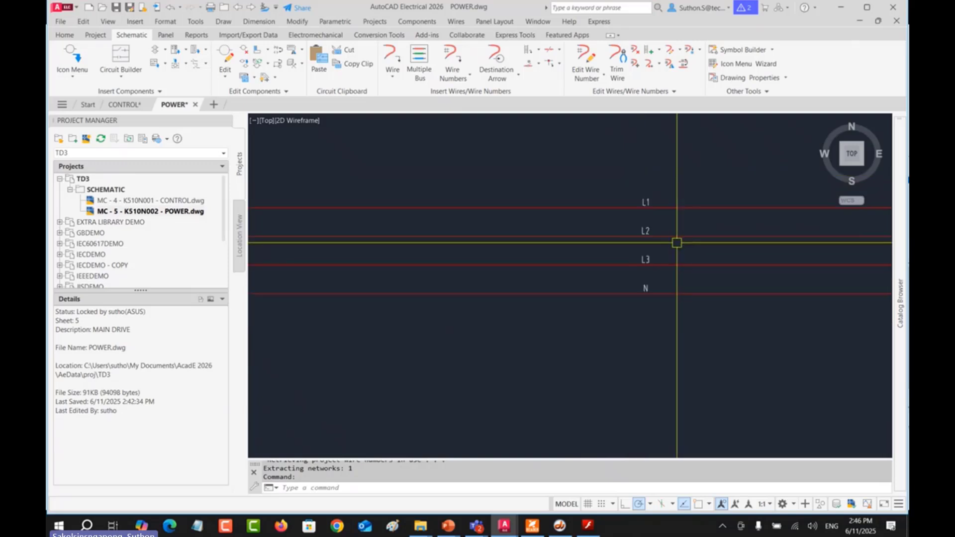
pyautogui.moveTo(663, 234); pyautogui.dragTo(790, 240, button='middle')
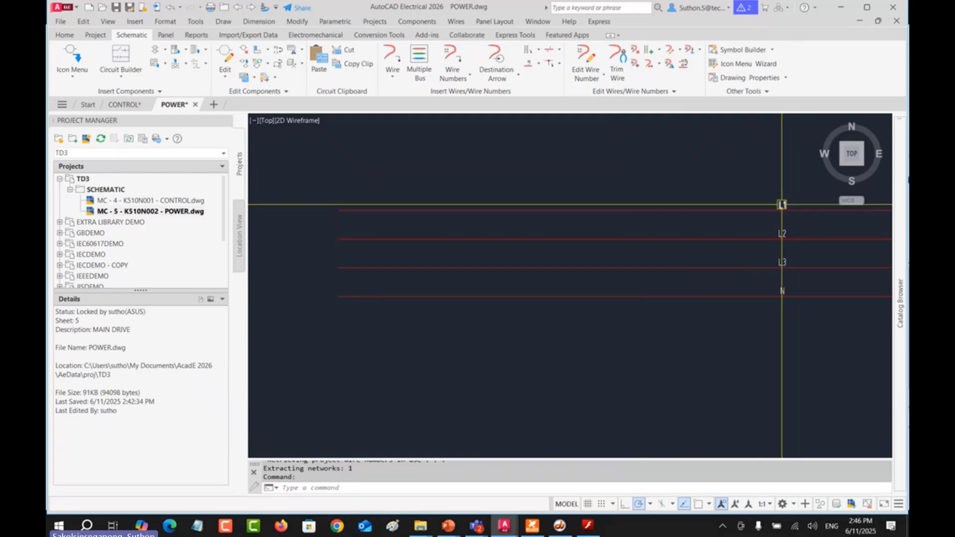
pyautogui.rightClick(783, 205)
pyautogui.click(757, 220)
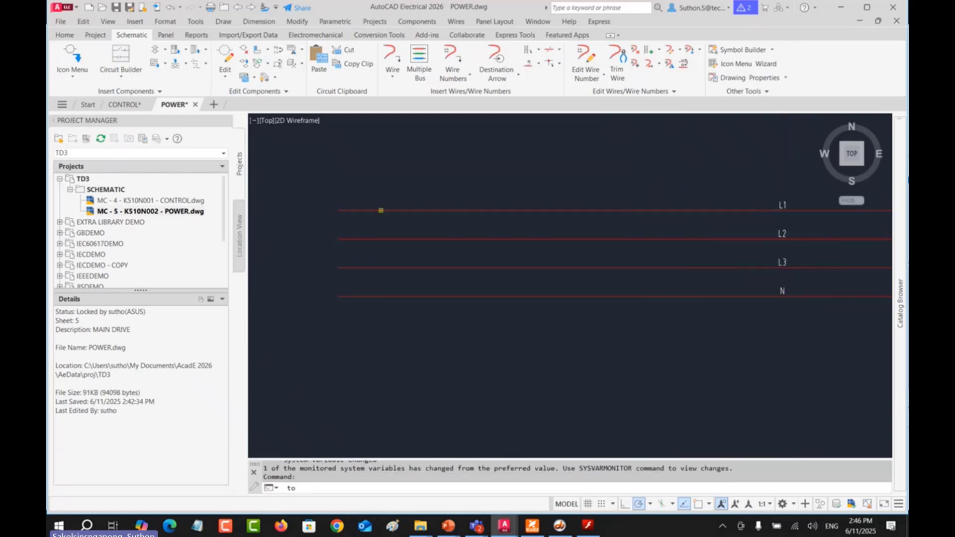
pyautogui.click(339, 210)
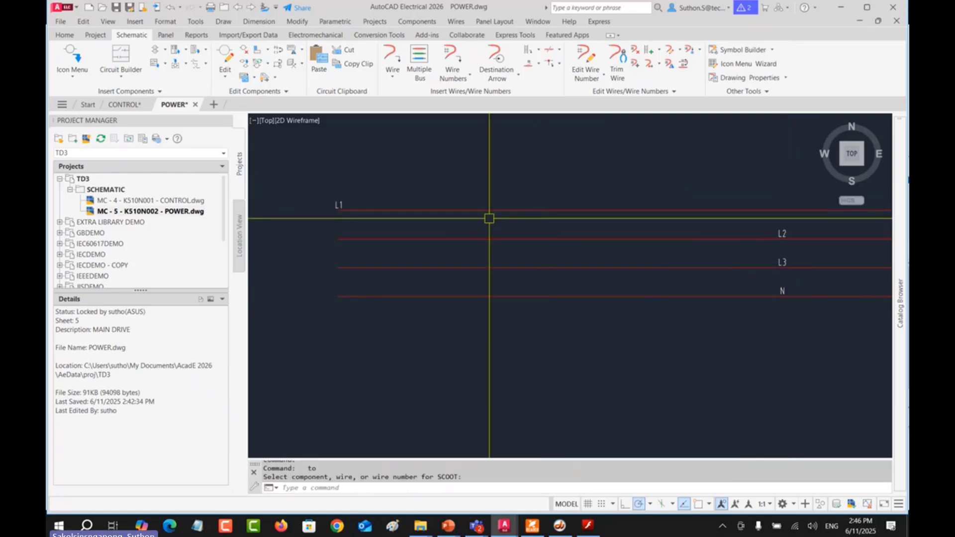
# Step: Align the L2, L3 and N wire numbers vertically with the L1 wire number
pyautogui.click(269, 53)
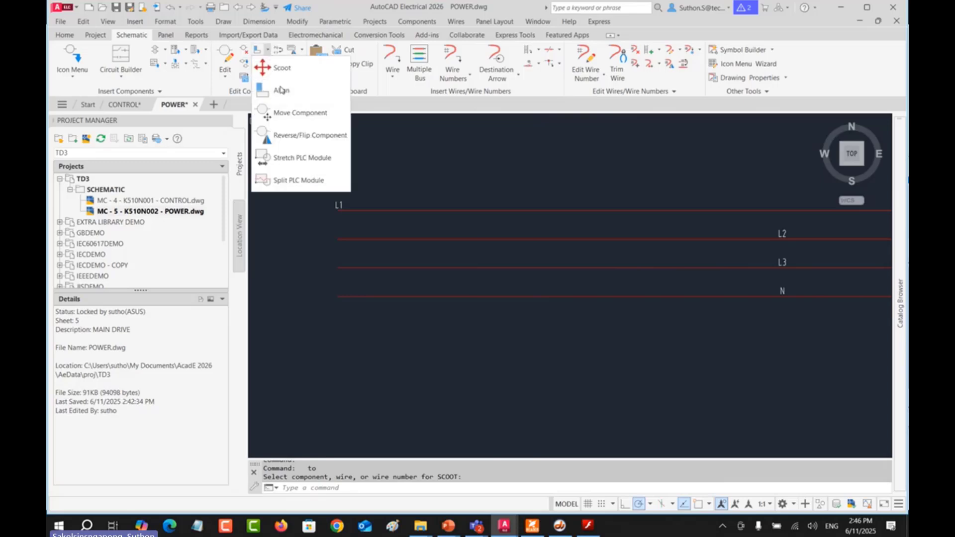
pyautogui.click(279, 89)
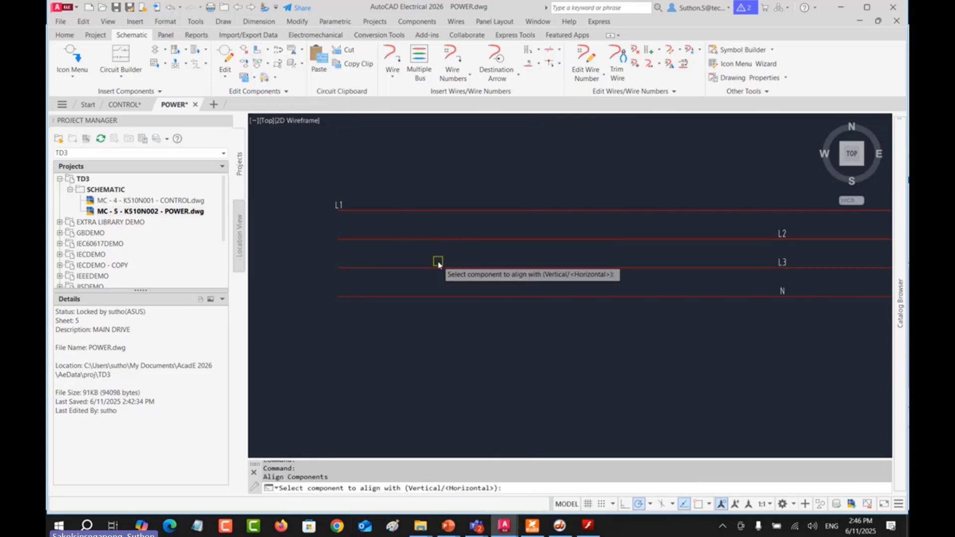
pyautogui.write('v')
pyautogui.press('Return')
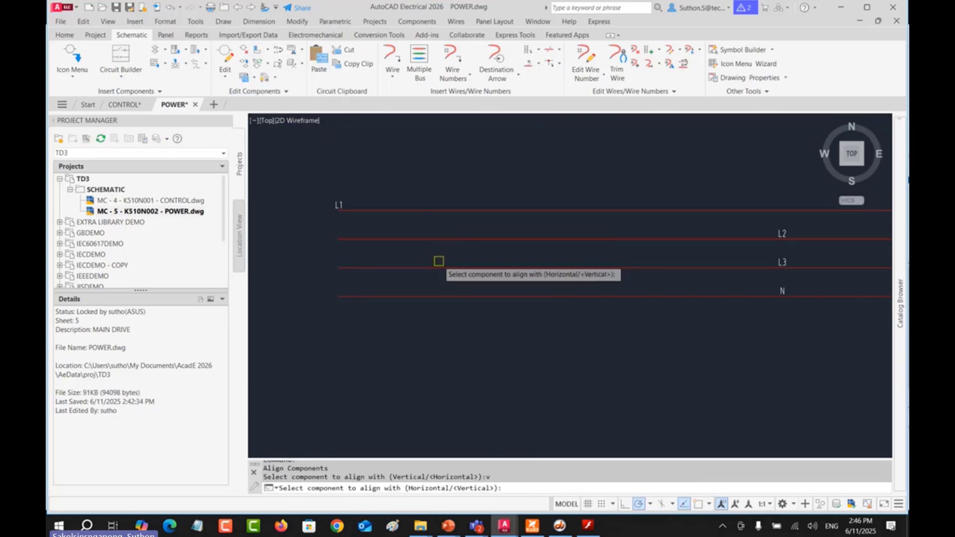
pyautogui.click(338, 205)
pyautogui.click(725, 188)
pyautogui.click(823, 344)
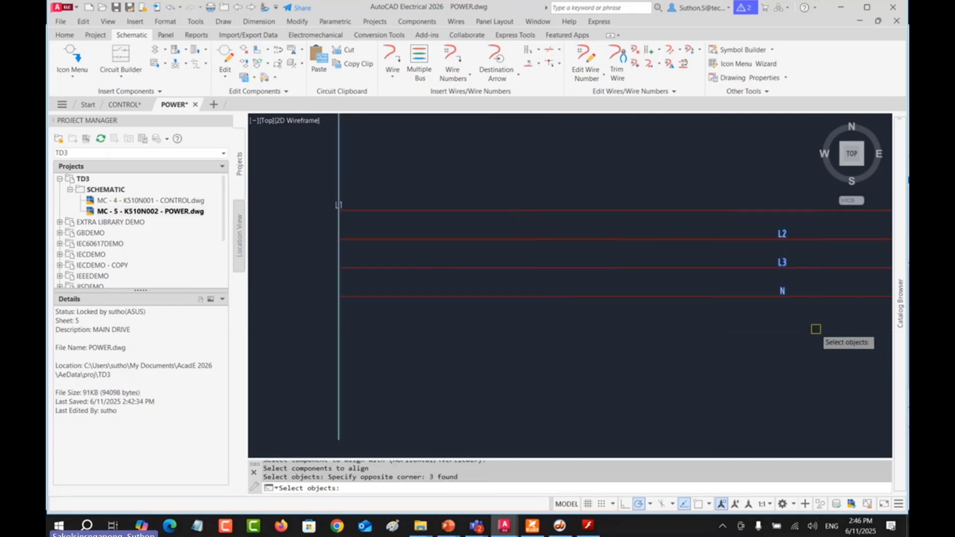
pyautogui.rightClick(815, 329)
pyautogui.scroll(4, 344, 219)
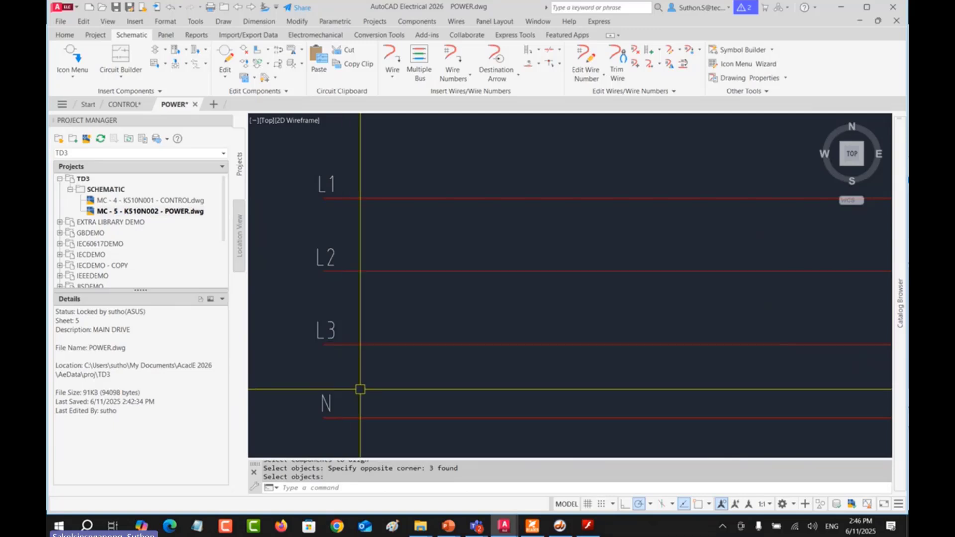
pyautogui.scroll(-2, 379, 388)
pyautogui.scroll(-2, 456, 382)
pyautogui.moveTo(522, 375); pyautogui.dragTo(420, 333, button='middle')
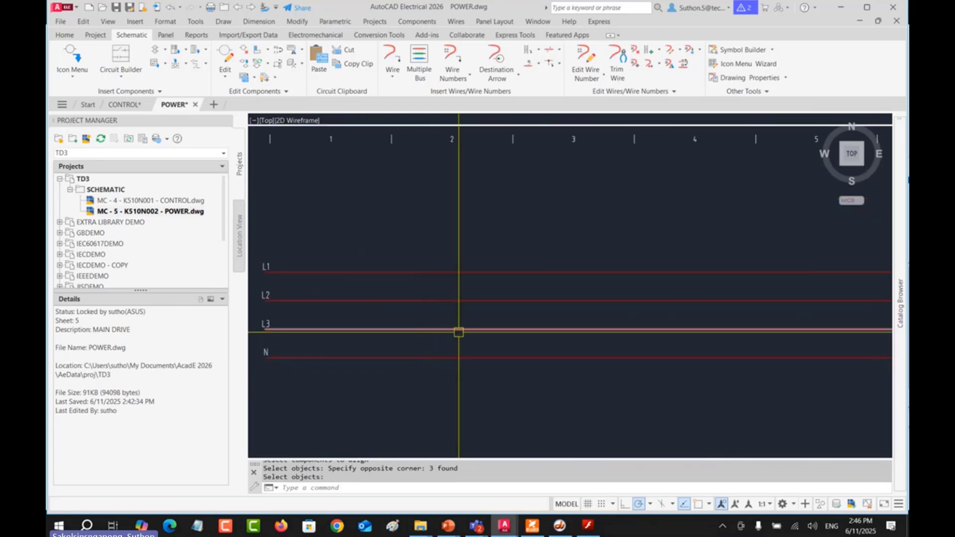
pyautogui.moveTo(841, 299); pyautogui.dragTo(354, 295, button='middle')
pyautogui.moveTo(637, 286); pyautogui.dragTo(425, 290, button='middle')
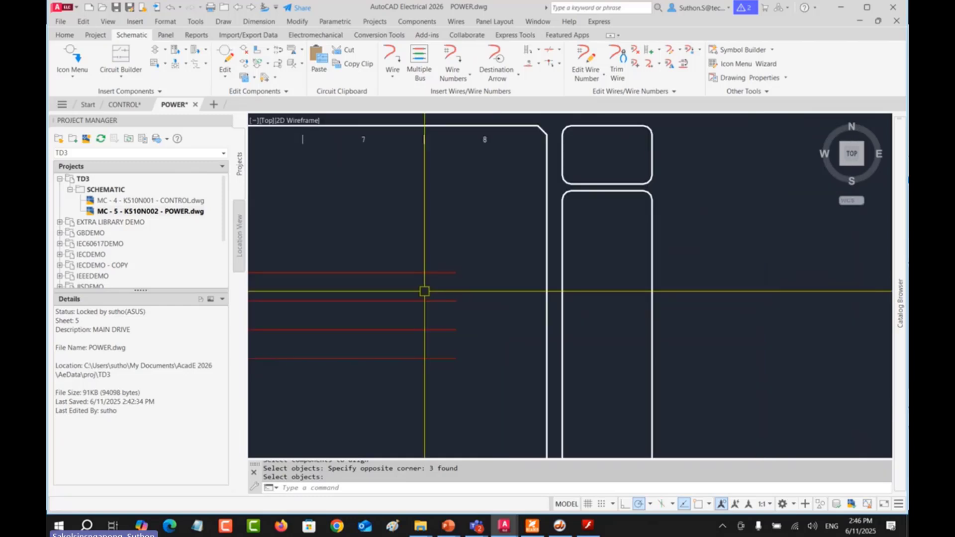
pyautogui.scroll(2, 468, 277)
pyautogui.click(517, 75)
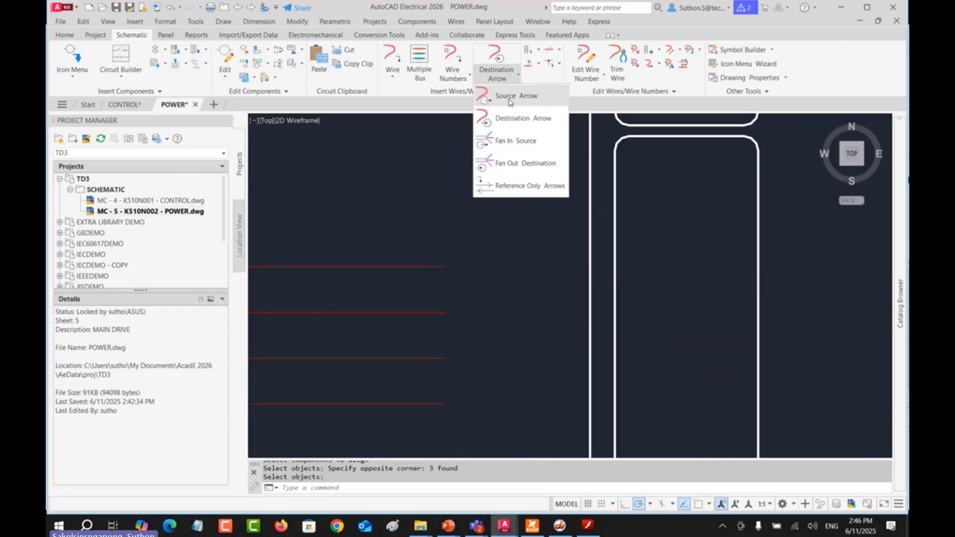
pyautogui.click(503, 94)
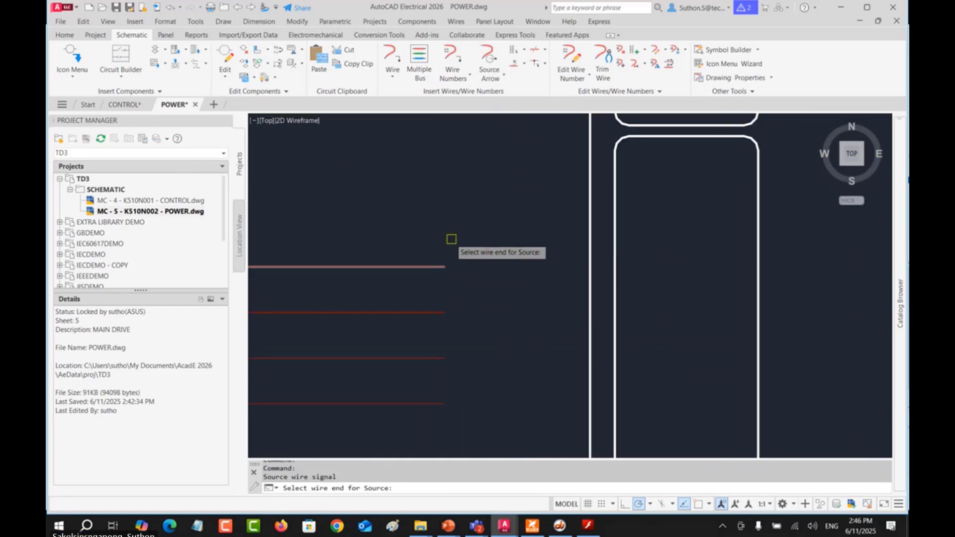
pyautogui.scroll(-2, 398, 283)
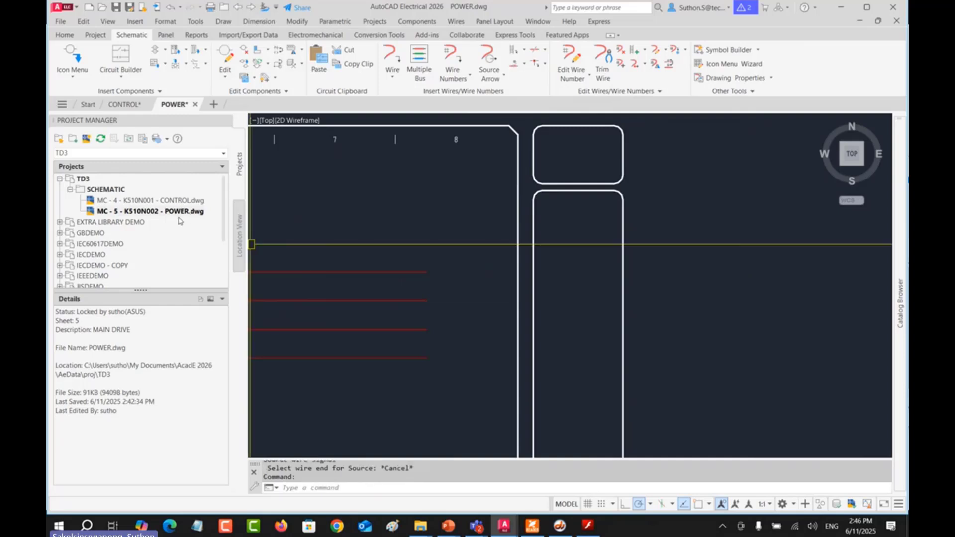
pyautogui.press('Escape')
# Step: Check the wire number on the upper supply wire in CONTROL.dwg
pyautogui.doubleClick(185, 201)
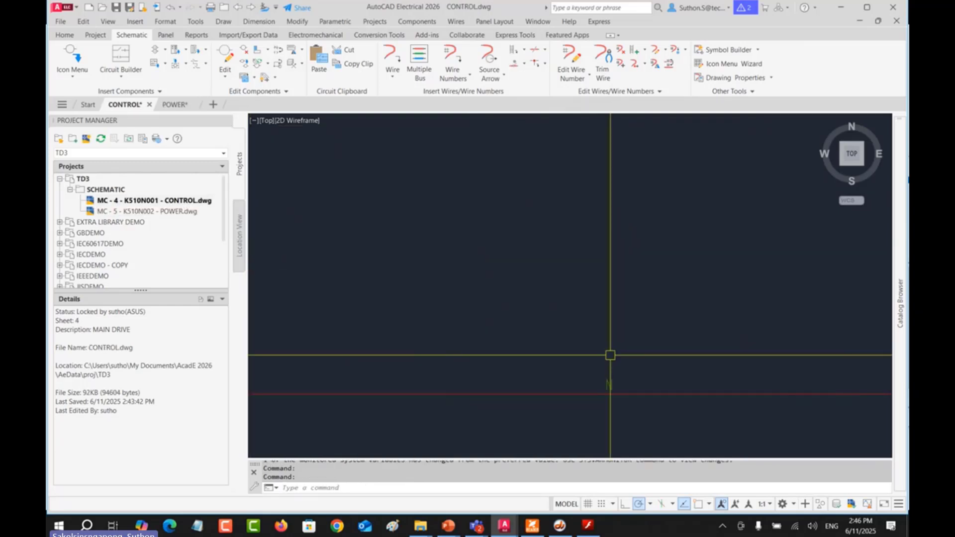
pyautogui.scroll(-3, 572, 269)
pyautogui.moveTo(562, 185); pyautogui.dragTo(539, 315, button='middle')
pyautogui.scroll(4, 579, 258)
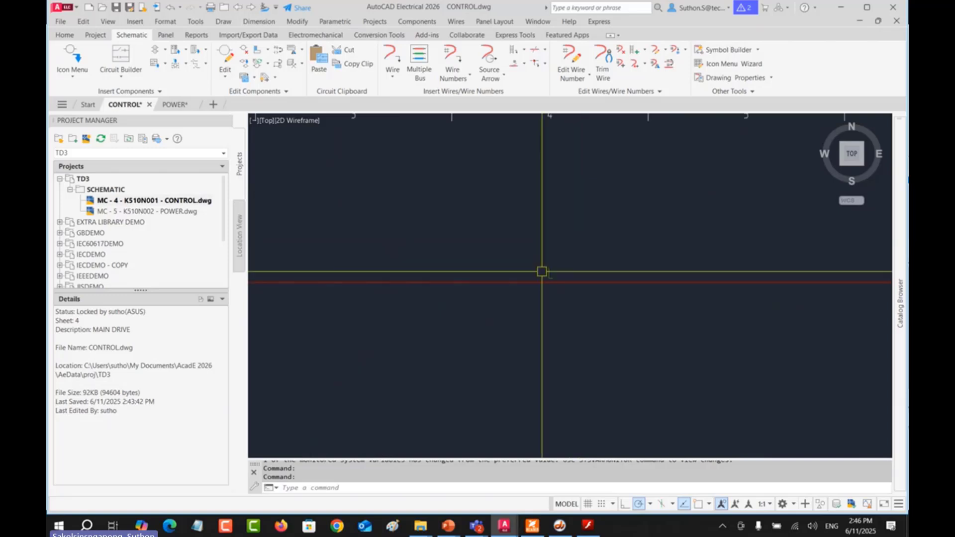
# Step: In POWER.dwg, insert a source arrow with signal code SS1 at the right end of the L1 wire, declining the matching destination arrow
pyautogui.doubleClick(159, 211)
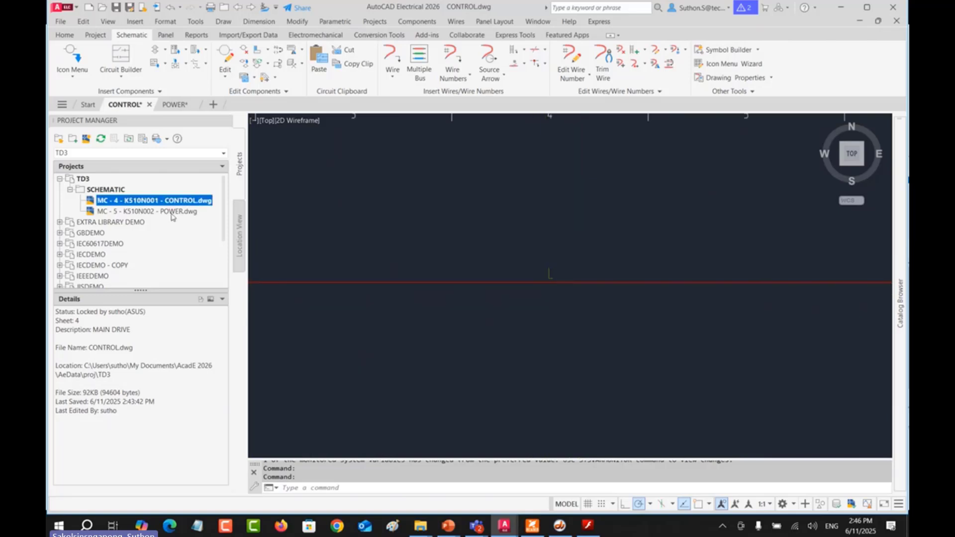
pyautogui.click(494, 79)
pyautogui.click(498, 96)
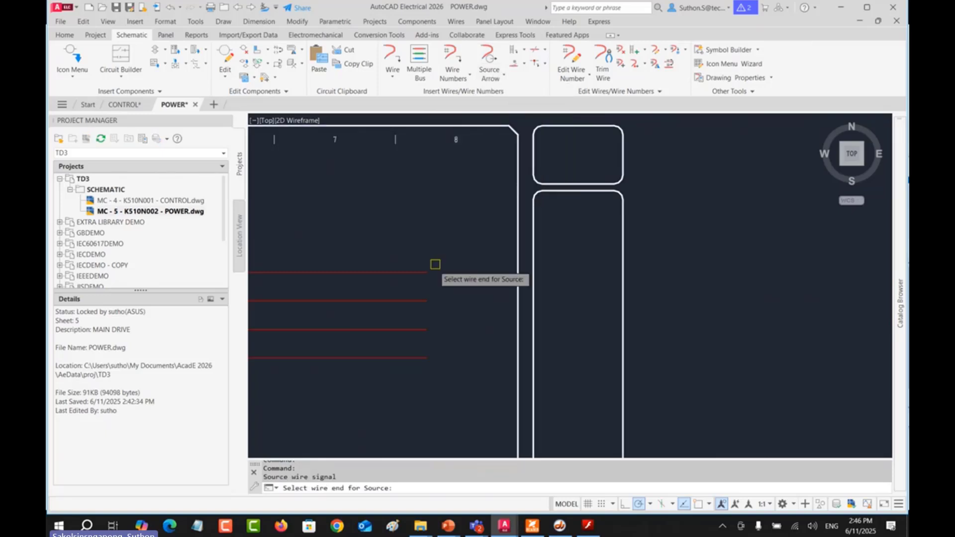
pyautogui.click(427, 272)
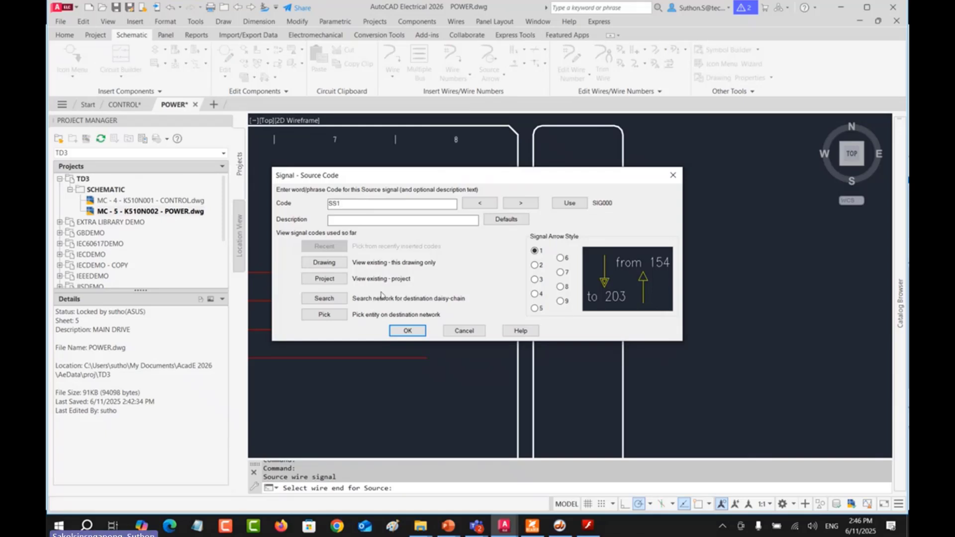
pyautogui.click(394, 329)
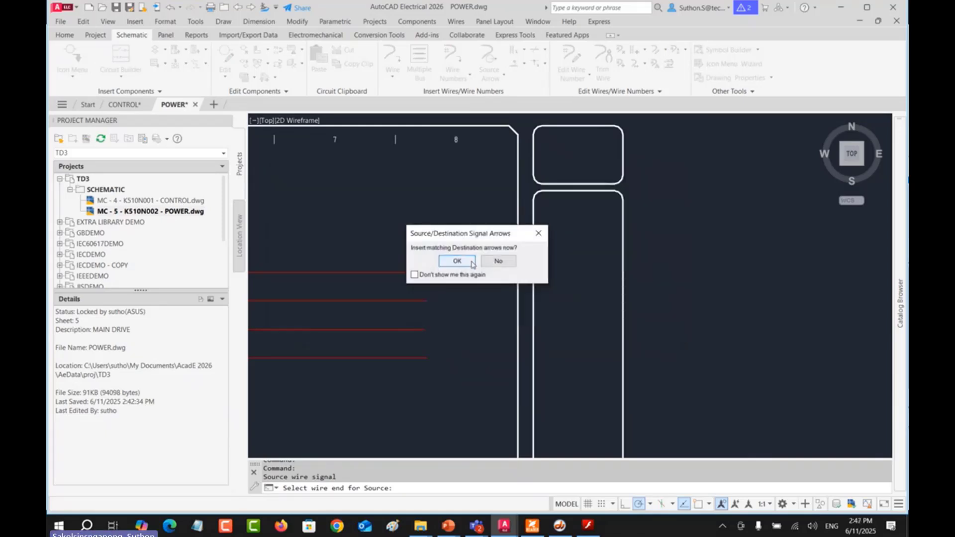
pyautogui.click(499, 261)
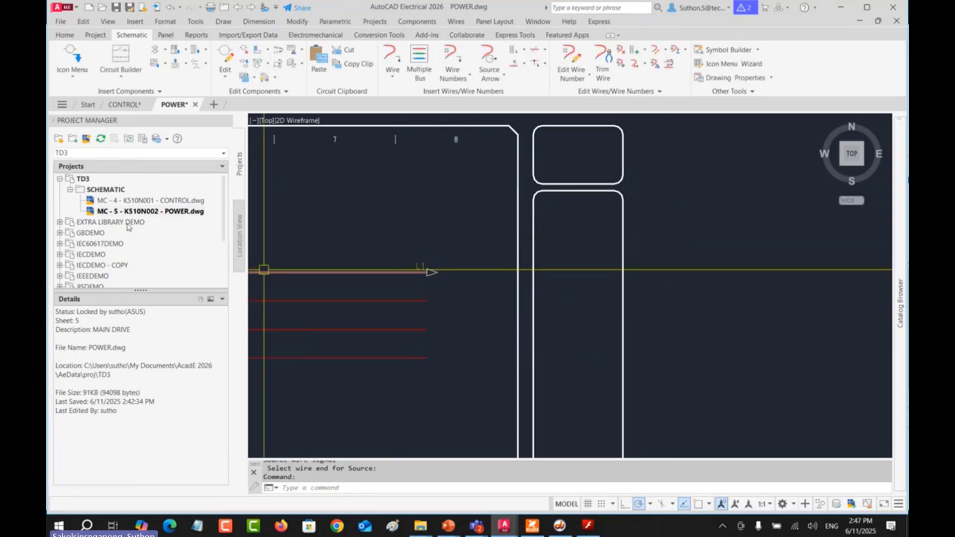
# Step: In CONTROL.dwg, insert a destination arrow at the left end of the upper supply wire, linked to the recent source code SS1
pyautogui.doubleClick(179, 205)
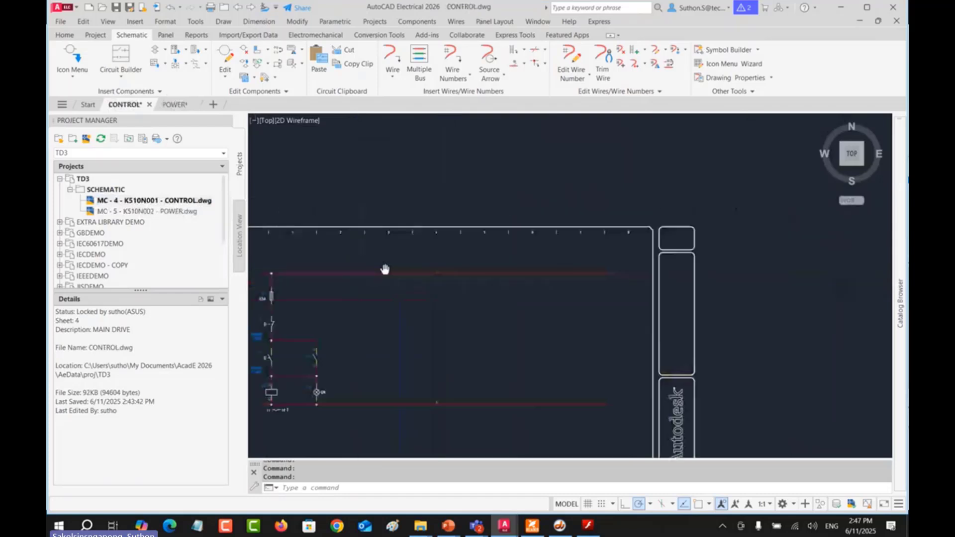
pyautogui.scroll(5, 435, 268)
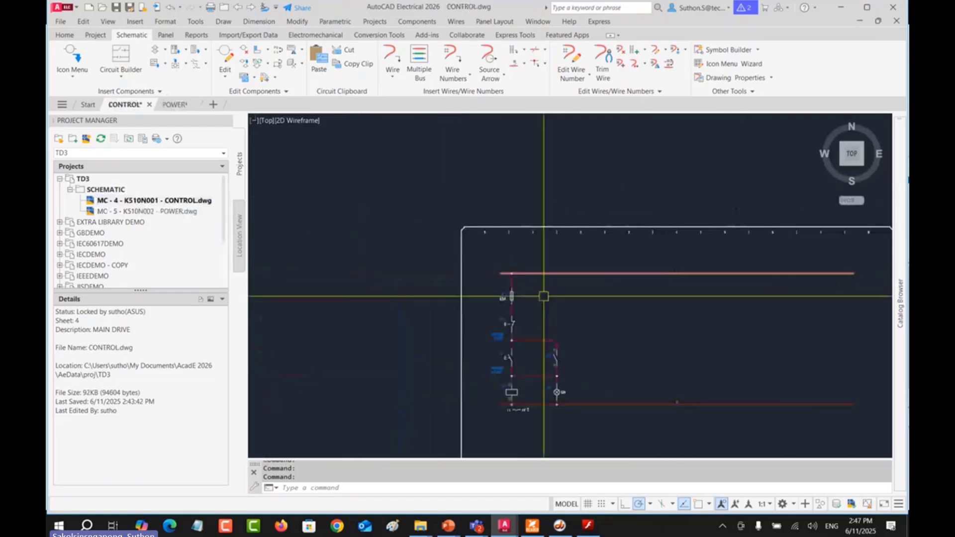
pyautogui.click(490, 75)
pyautogui.click(490, 131)
pyautogui.click(377, 255)
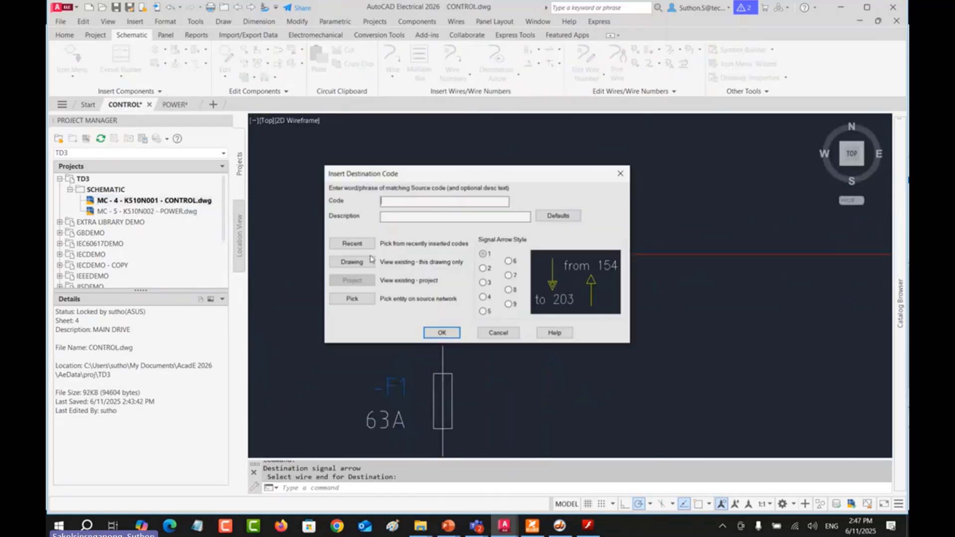
pyautogui.click(352, 244)
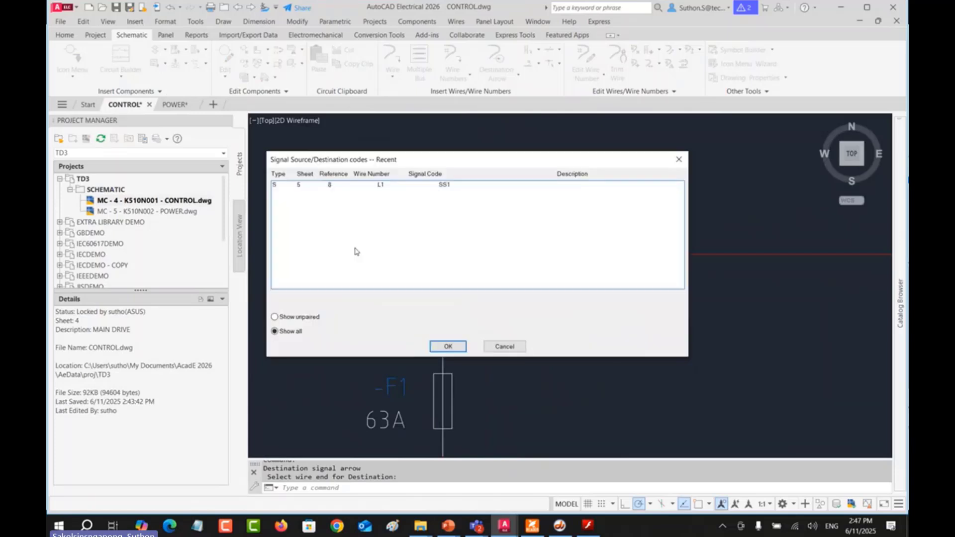
pyautogui.click(407, 188)
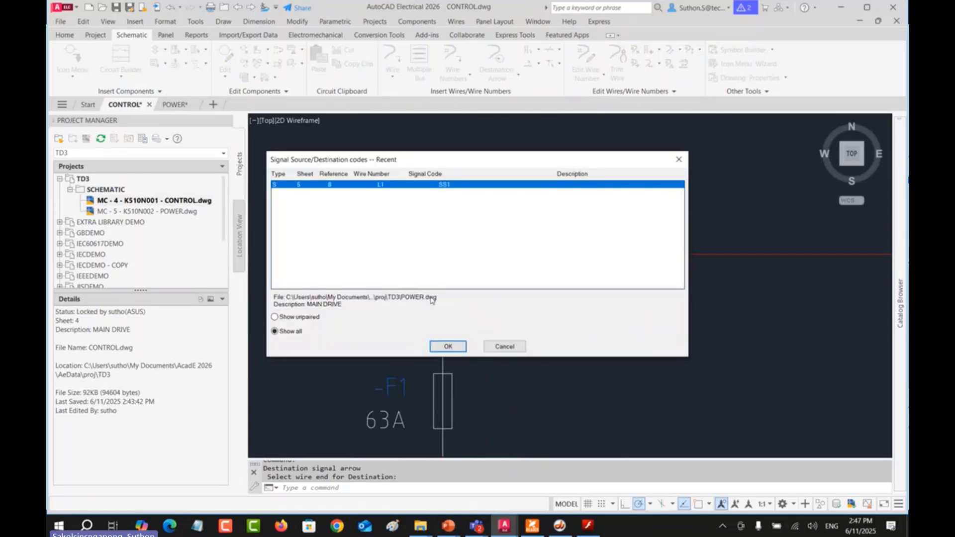
pyautogui.click(441, 344)
pyautogui.click(438, 333)
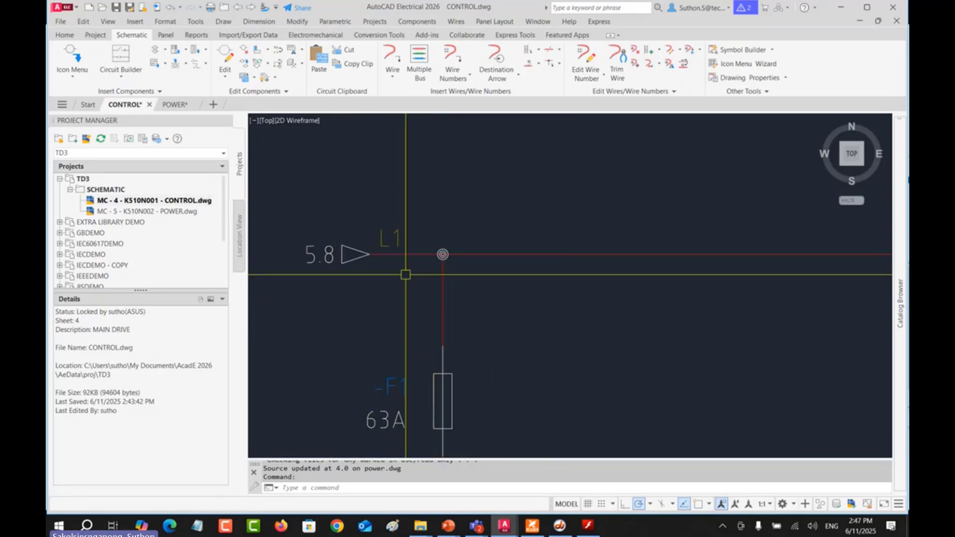
# Step: Examine the upper wire's number and the destination arrow's cross-reference in CONTROL.dwg, comparing it with the sheet numbers of the project drawings
pyautogui.scroll(-3, 527, 311)
pyautogui.scroll(5, 487, 304)
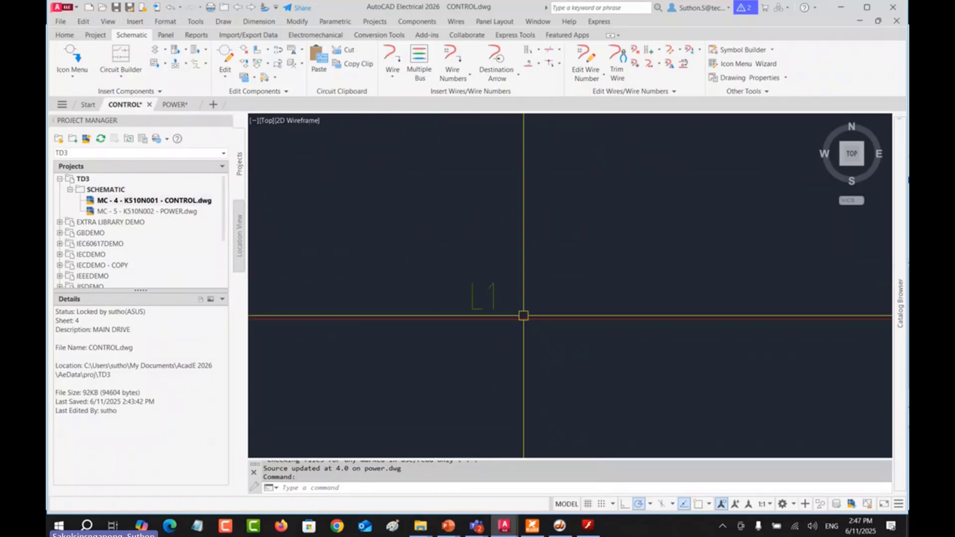
pyautogui.scroll(-4, 498, 331)
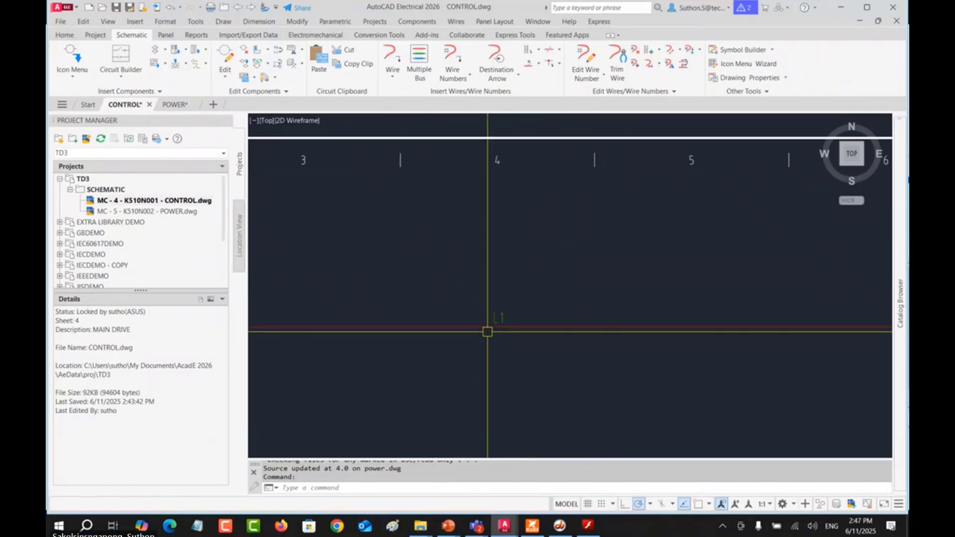
pyautogui.scroll(5, 441, 321)
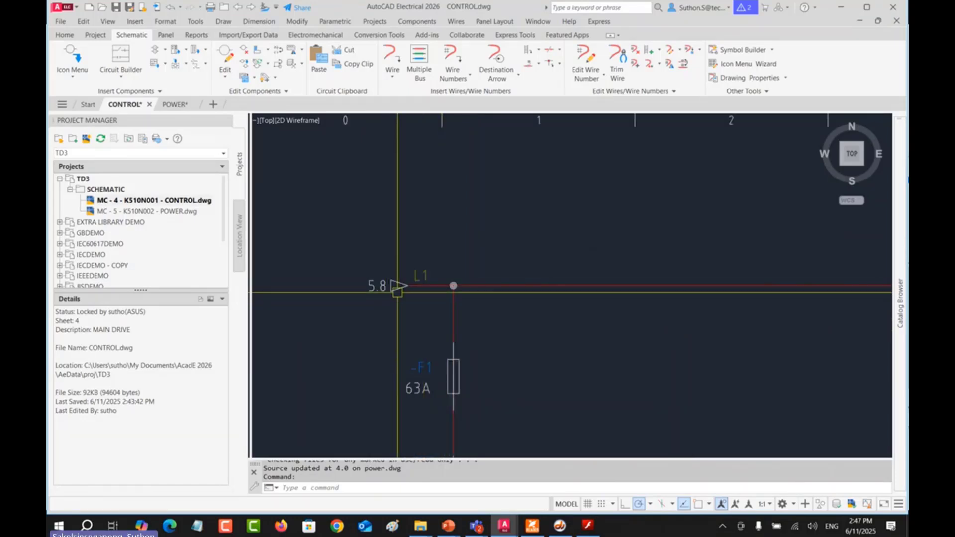
pyautogui.scroll(3, 394, 292)
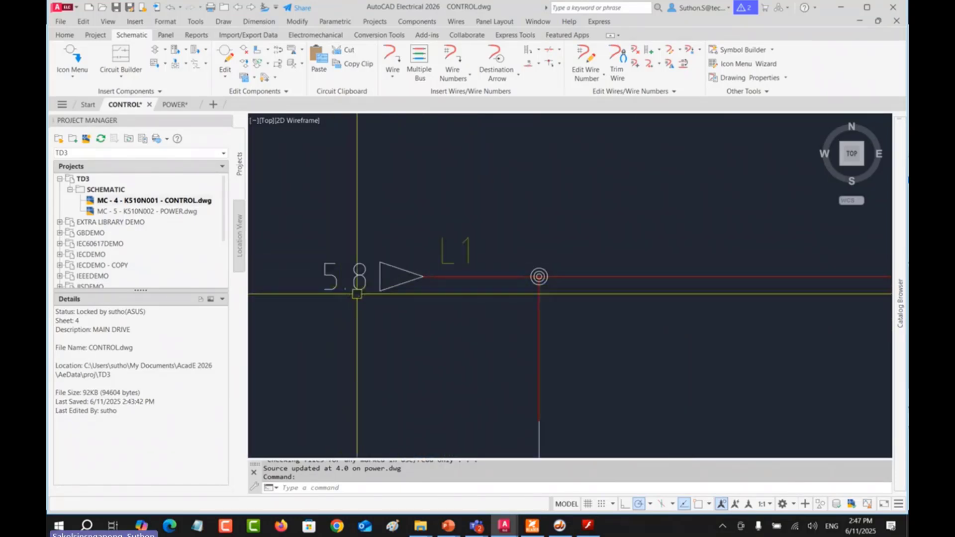
pyautogui.click(112, 213)
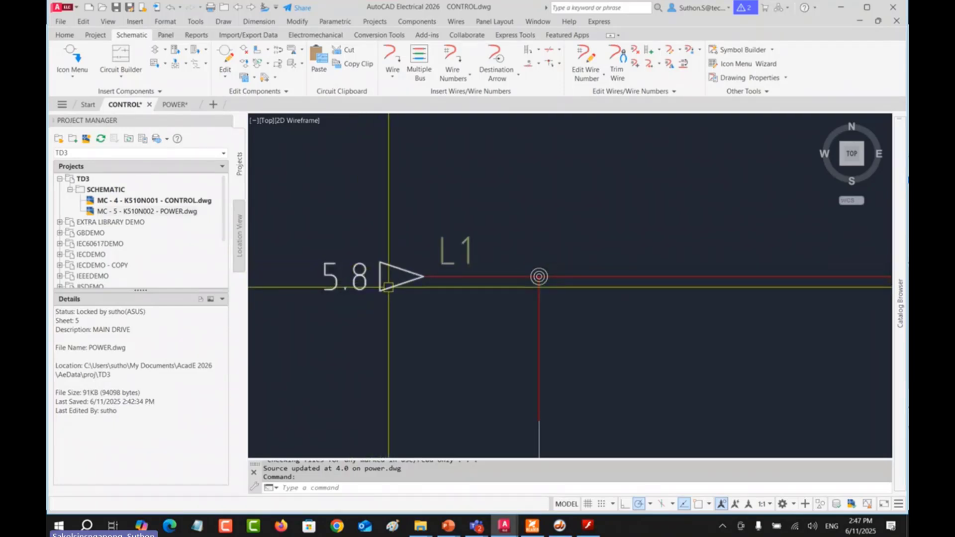
pyautogui.click(191, 202)
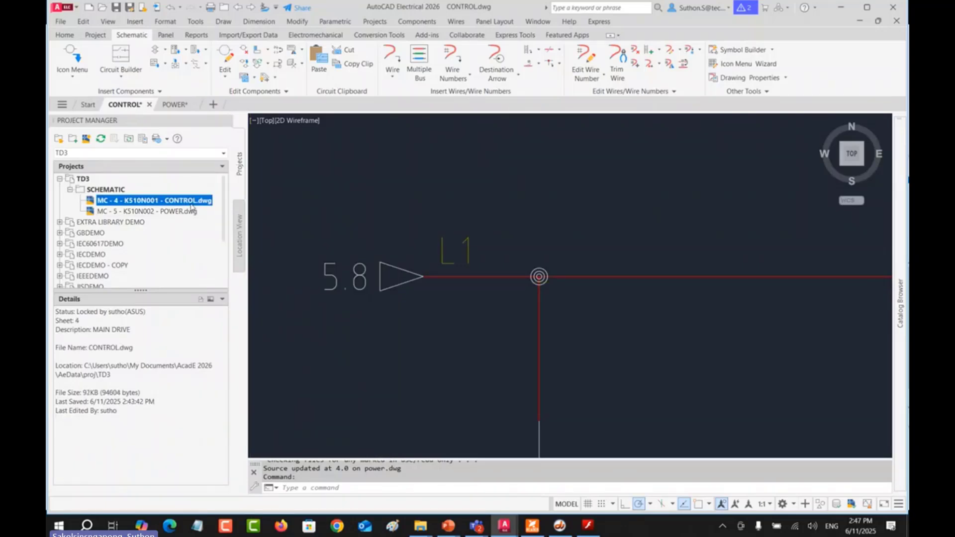
pyautogui.click(179, 213)
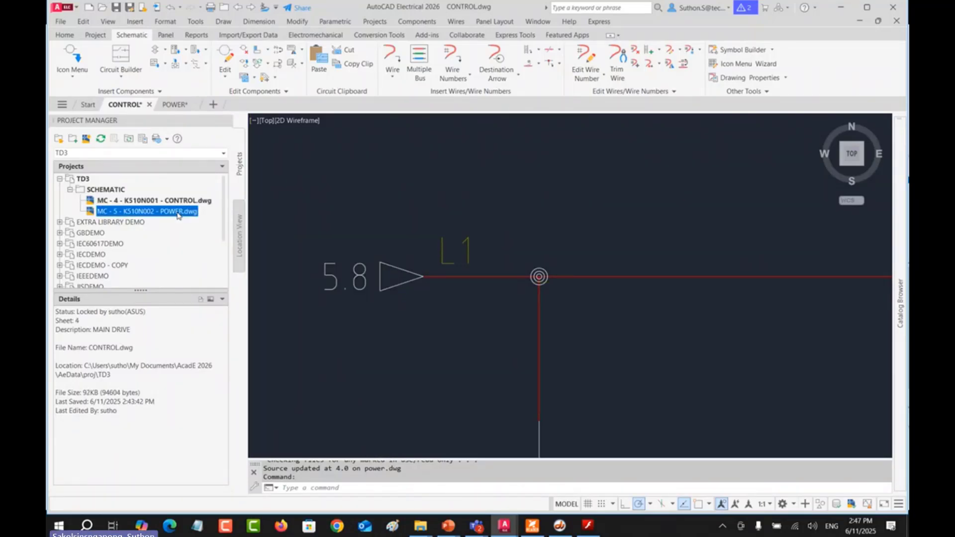
# Step: Inspect the cross-reference beside the L1 source arrow in POWER.dwg and compare it with the project's sheet numbers
pyautogui.doubleClick(178, 213)
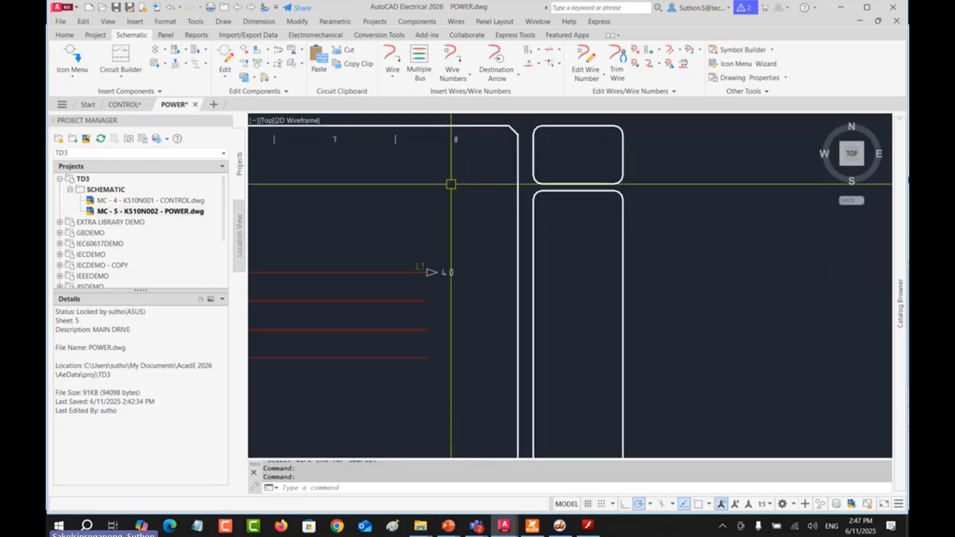
pyautogui.scroll(5, 443, 279)
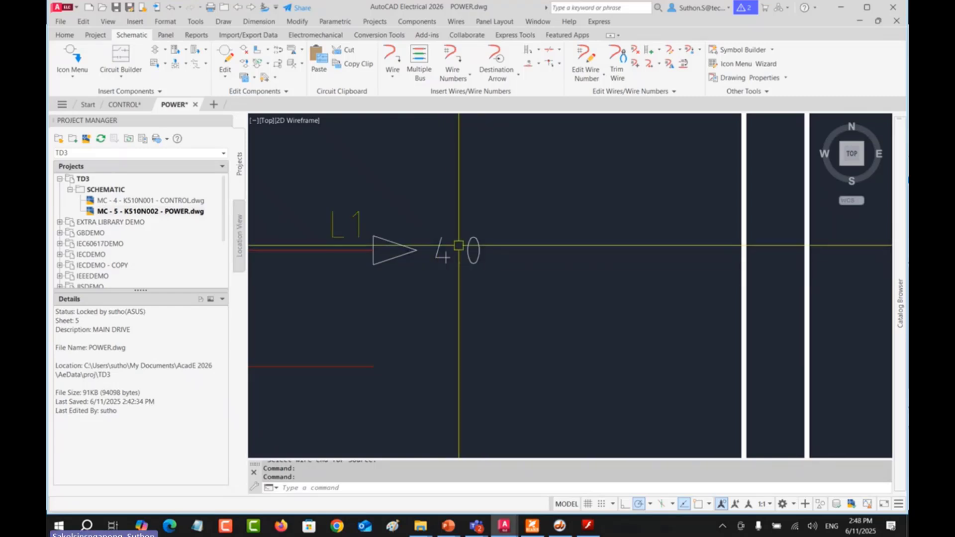
pyautogui.click(149, 211)
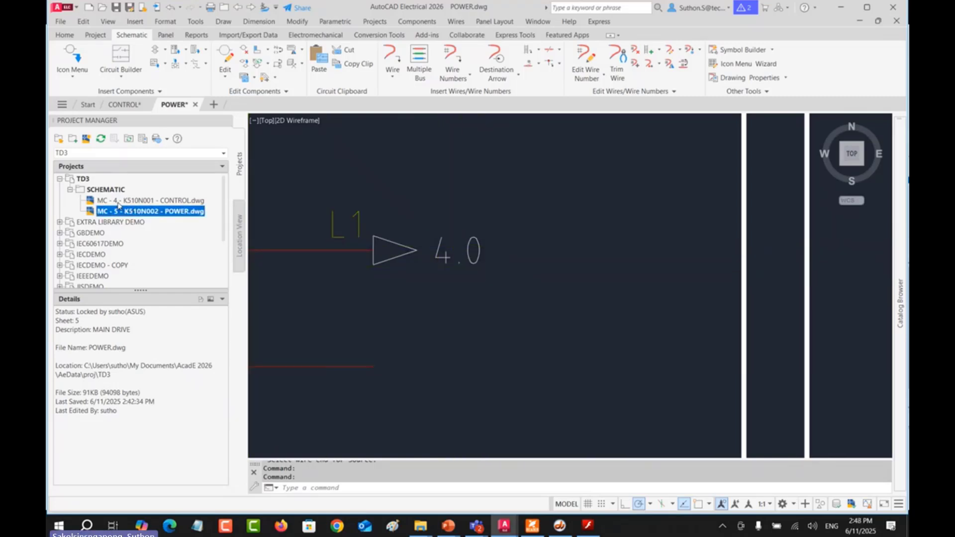
# Step: Return to CONTROL.dwg and examine the destination arrow's position against the column numbers along the upper border
pyautogui.doubleClick(121, 200)
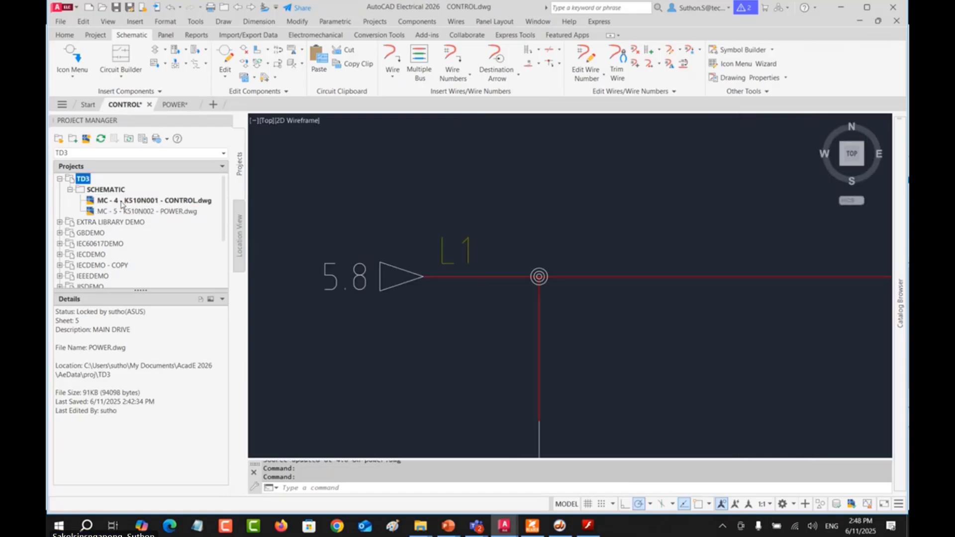
pyautogui.scroll(-2, 493, 330)
pyautogui.moveTo(497, 320); pyautogui.dragTo(480, 427, button='middle')
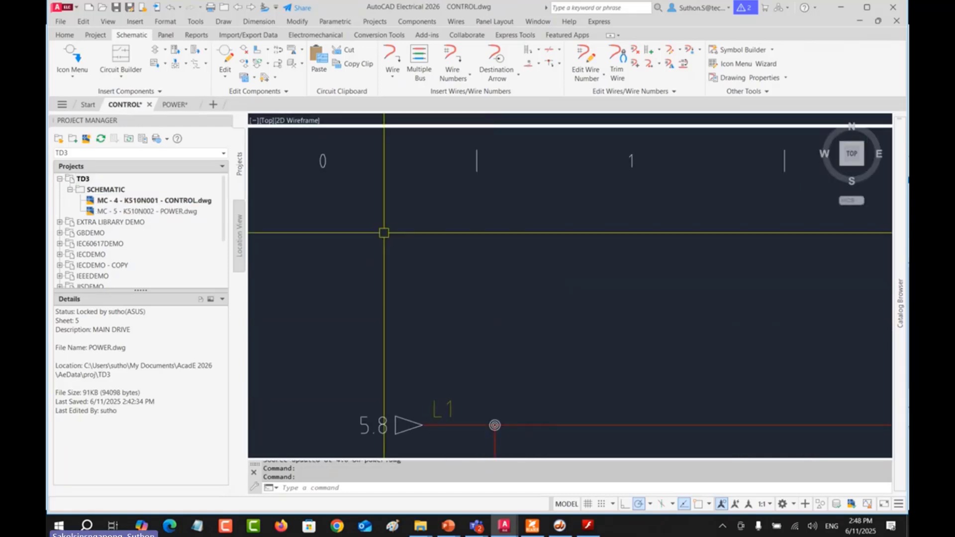
pyautogui.scroll(-2, 421, 256)
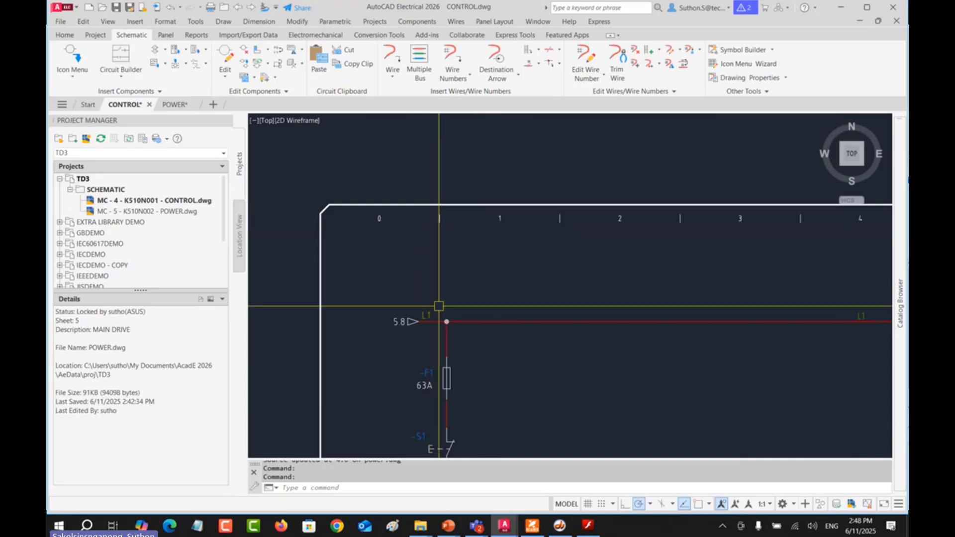
pyautogui.scroll(5, 418, 328)
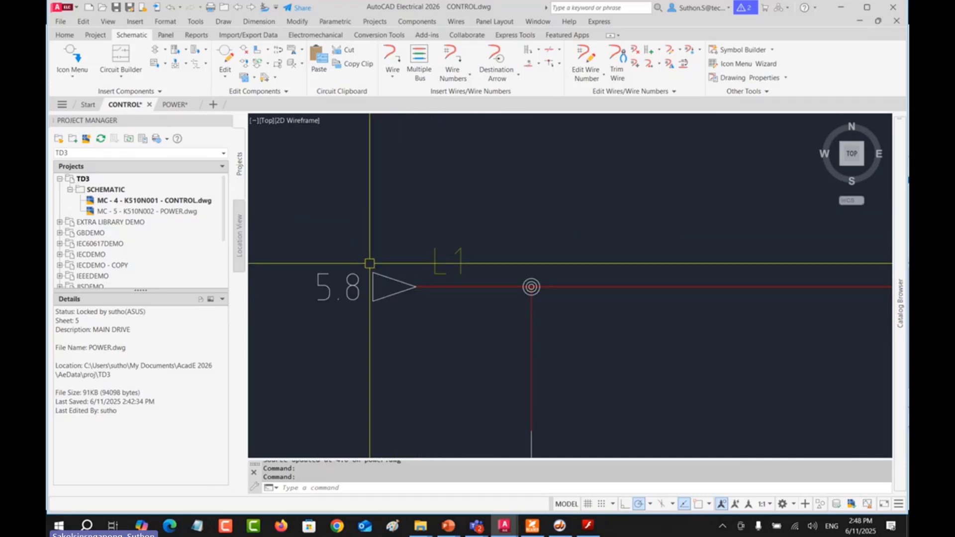
pyautogui.rightClick(372, 309)
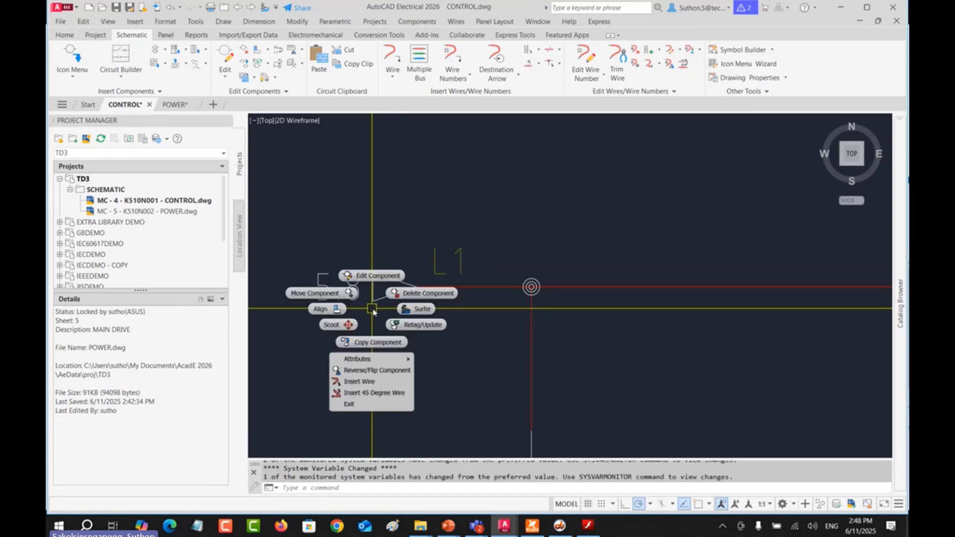
pyautogui.press('Escape')
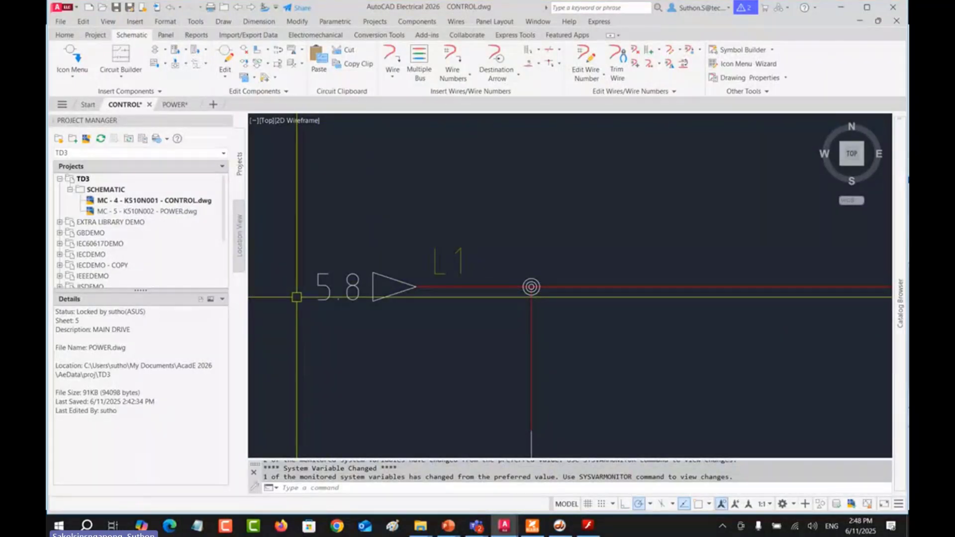
pyautogui.scroll(-4, 554, 281)
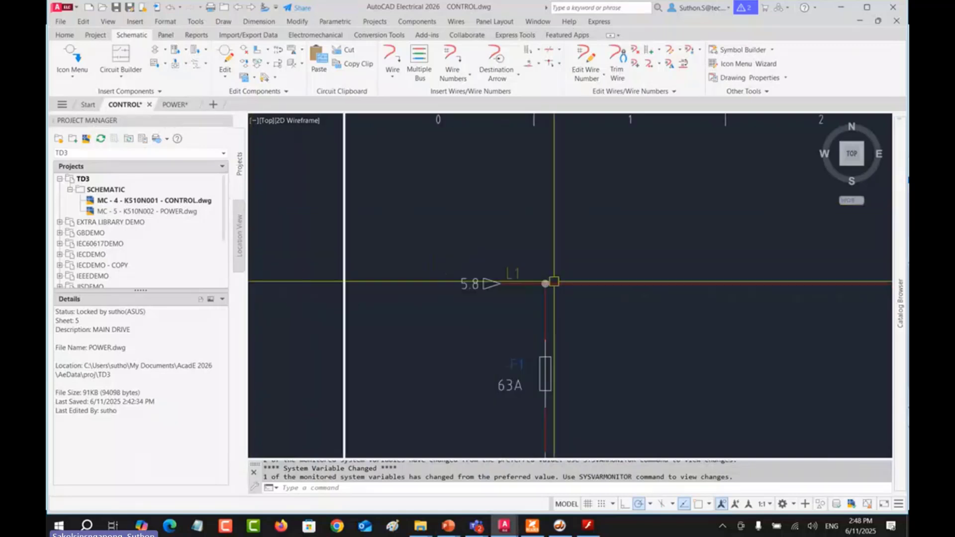
# Step: Number the wire between fuse F1 and pushbutton S1 as fixed, using tag format %S-%N and sequential start 001
pyautogui.scroll(-5, 554, 282)
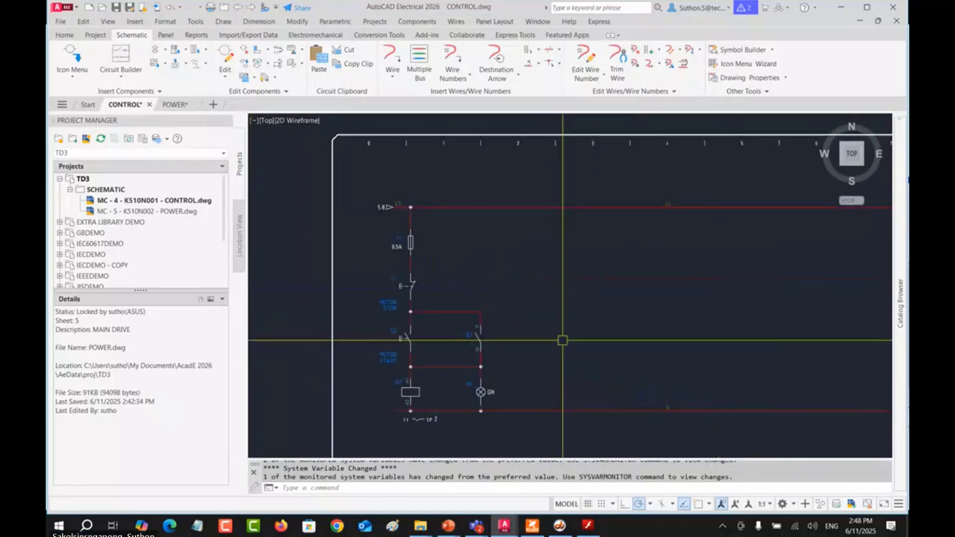
pyautogui.scroll(2, 542, 328)
pyautogui.moveTo(447, 262); pyautogui.dragTo(421, 234, button='middle')
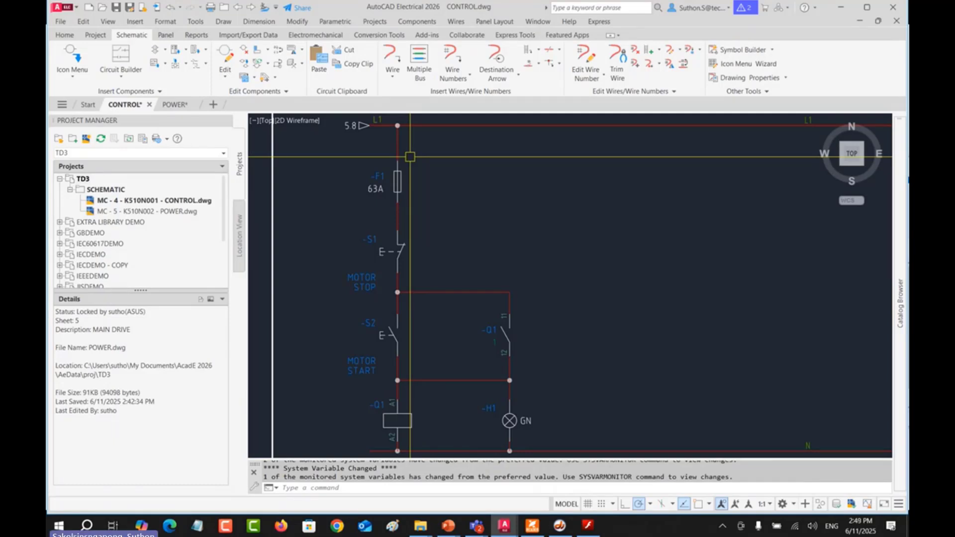
pyautogui.click(459, 75)
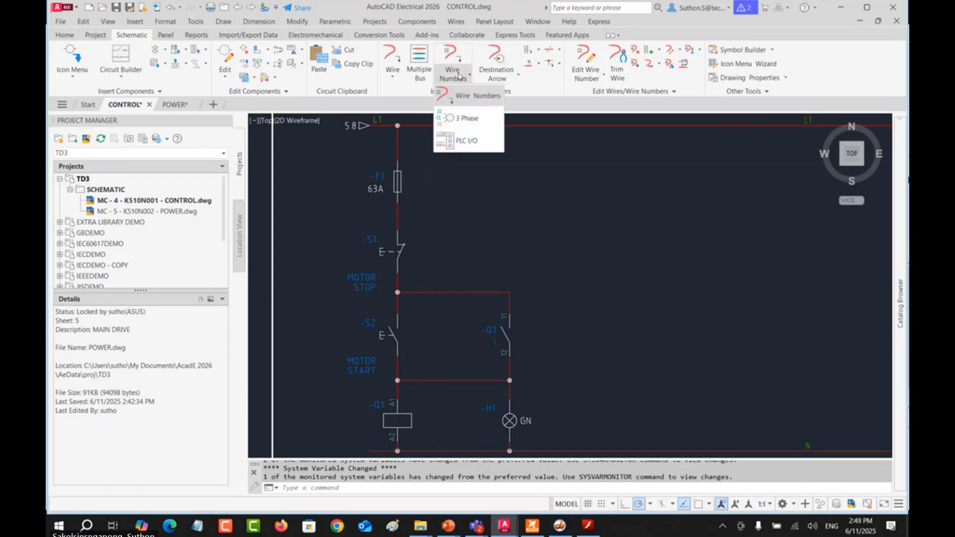
pyautogui.click(463, 98)
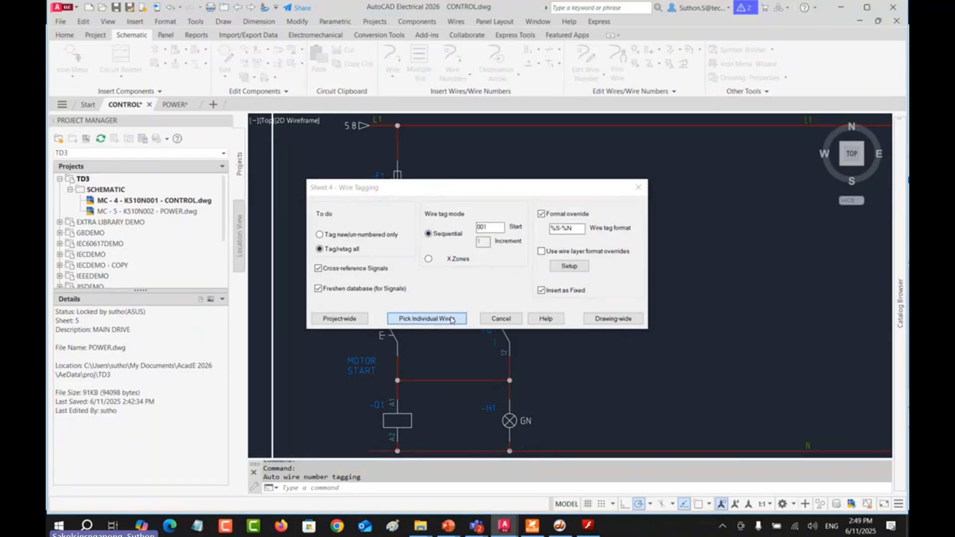
pyautogui.click(427, 318)
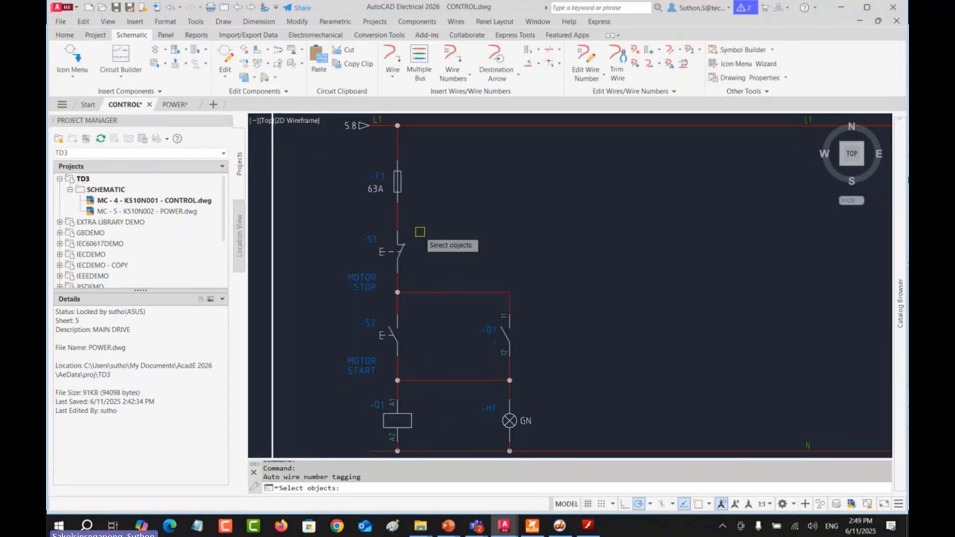
pyautogui.click(398, 215)
pyautogui.press('Return')
pyautogui.scroll(4, 382, 220)
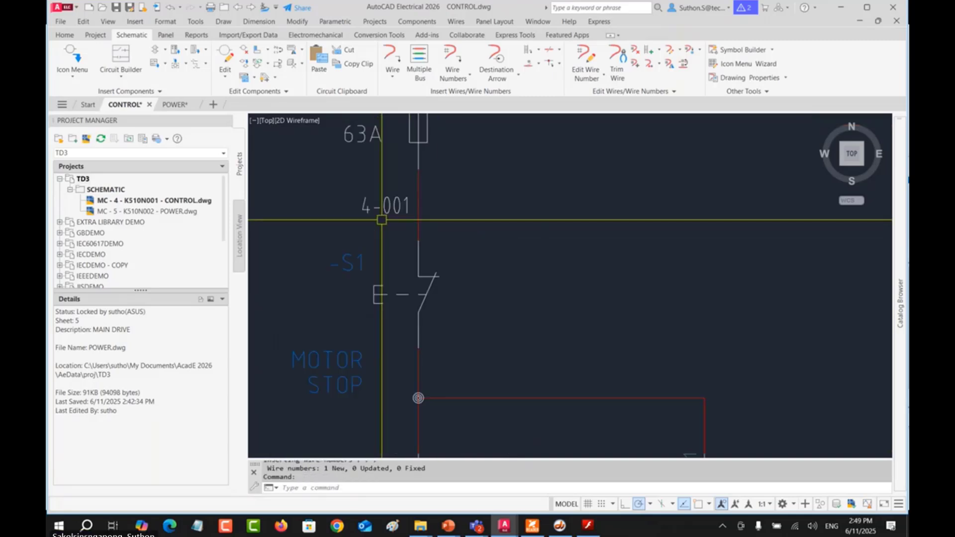
pyautogui.click(119, 201)
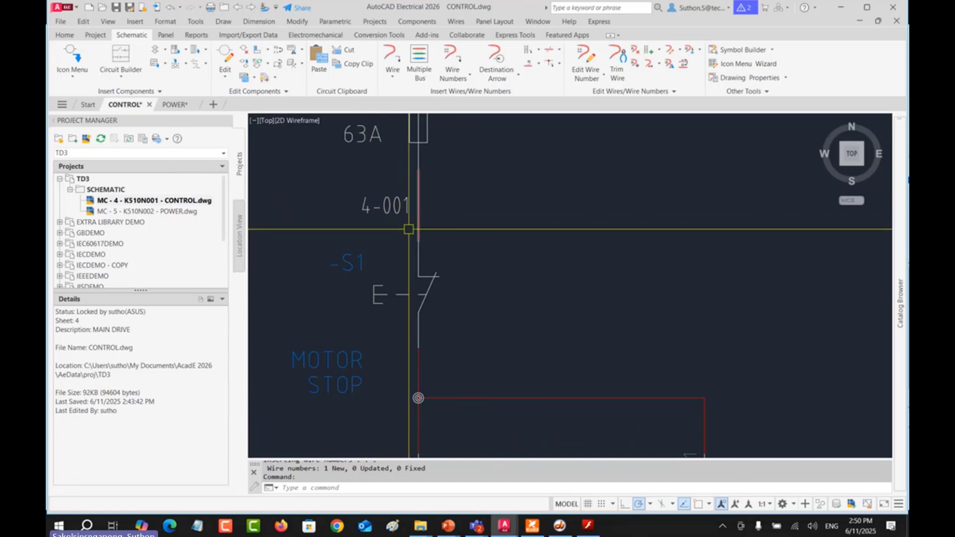
# Step: Number the wire just below pushbutton S1 as fixed, using tag format %N and sequential start 1
pyautogui.click(454, 57)
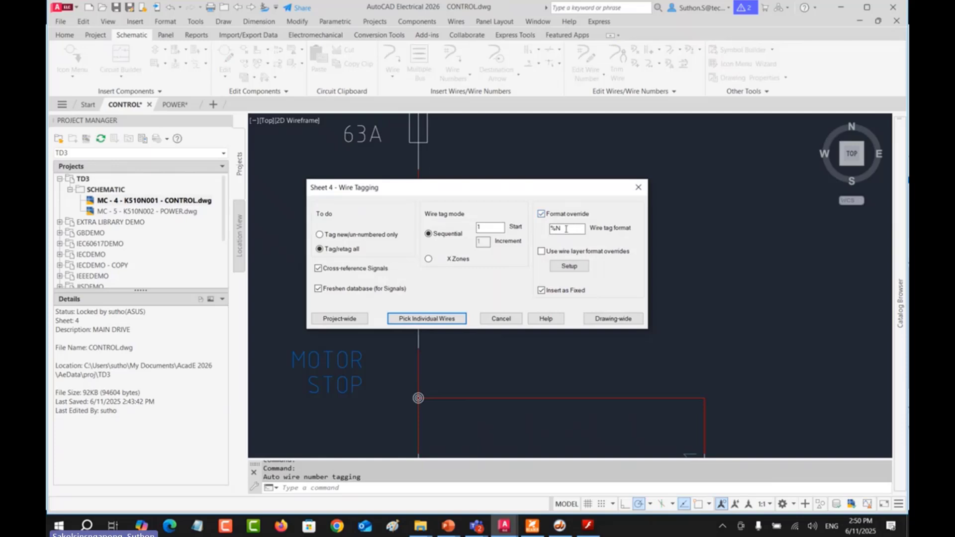
pyautogui.moveTo(559, 194); pyautogui.dragTo(731, 164)
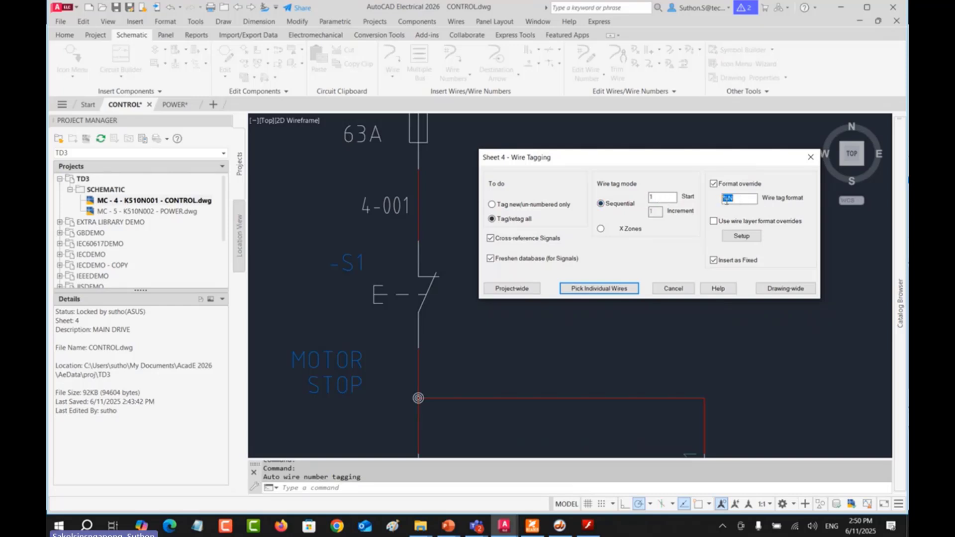
pyautogui.click(624, 289)
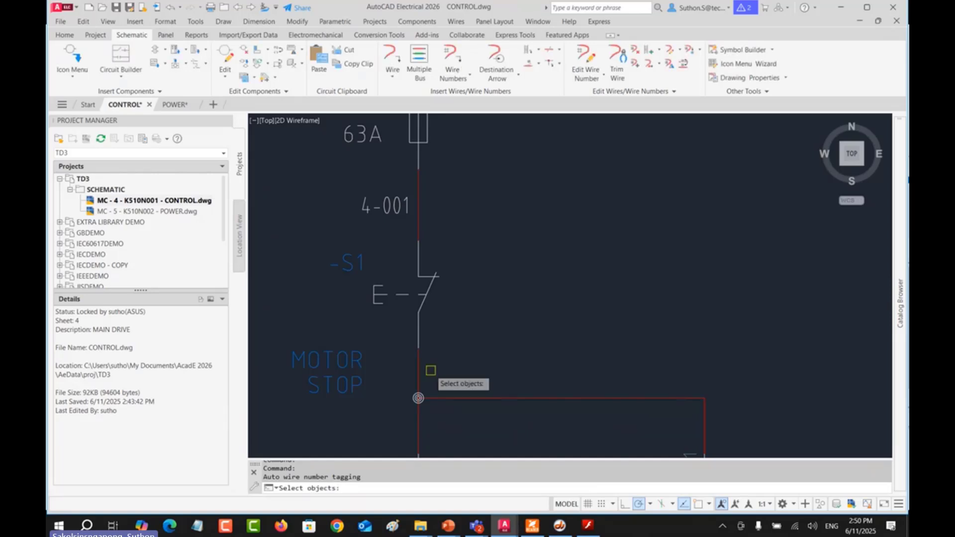
pyautogui.press('Return')
pyautogui.moveTo(491, 375); pyautogui.dragTo(561, 279, button='middle')
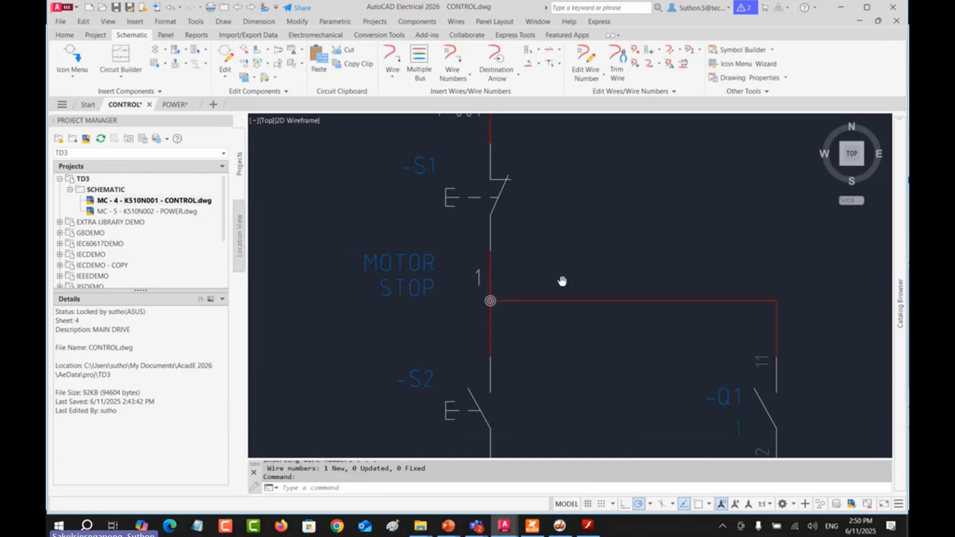
pyautogui.scroll(2, 465, 282)
pyautogui.scroll(-4, 436, 289)
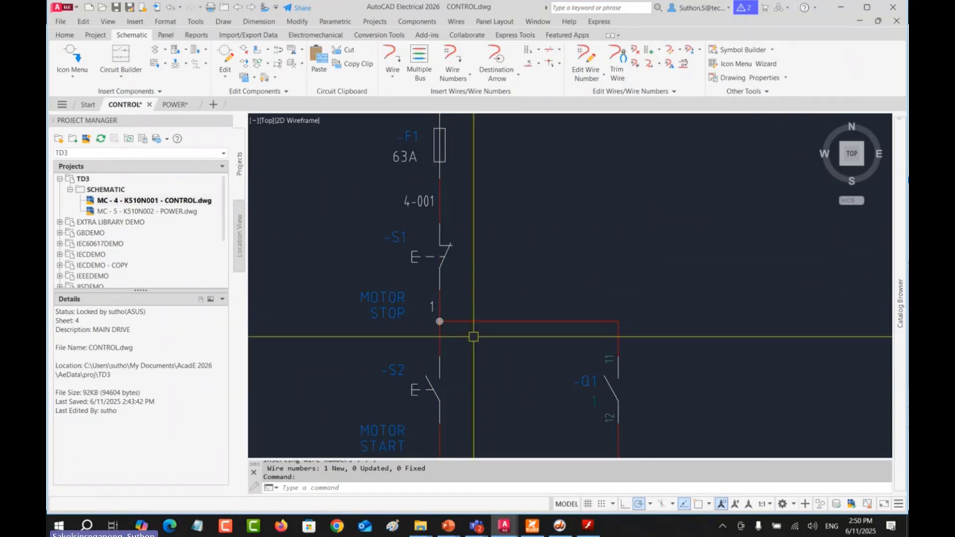
# Step: Number the wire just below pushbutton S2 sequentially with start 1, with format override and fixed insertion turned off
pyautogui.moveTo(464, 396); pyautogui.dragTo(479, 315, button='middle')
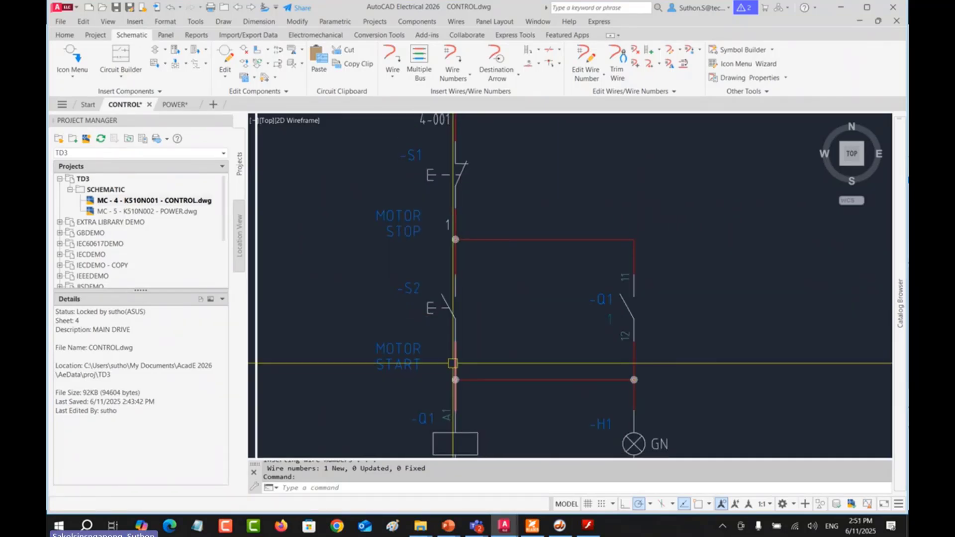
pyautogui.click(447, 61)
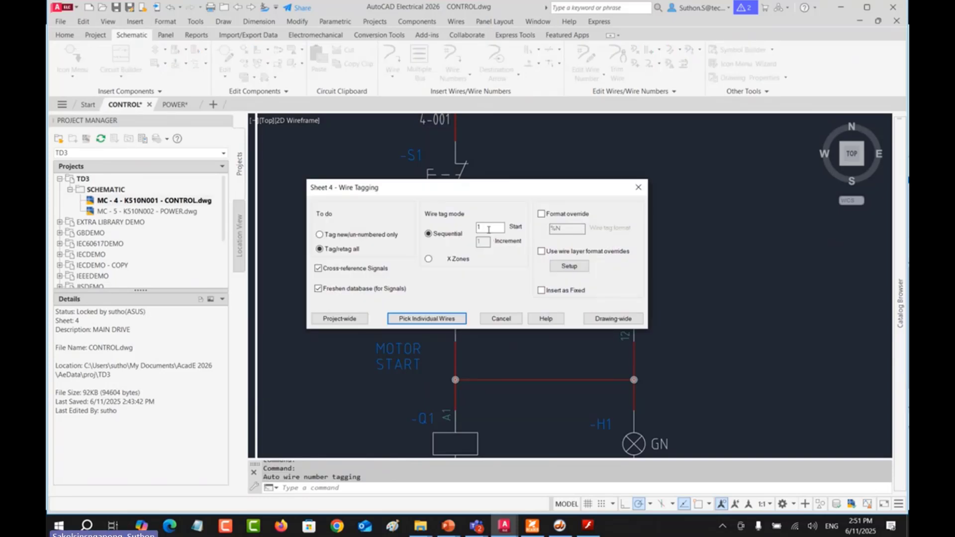
pyautogui.click(418, 320)
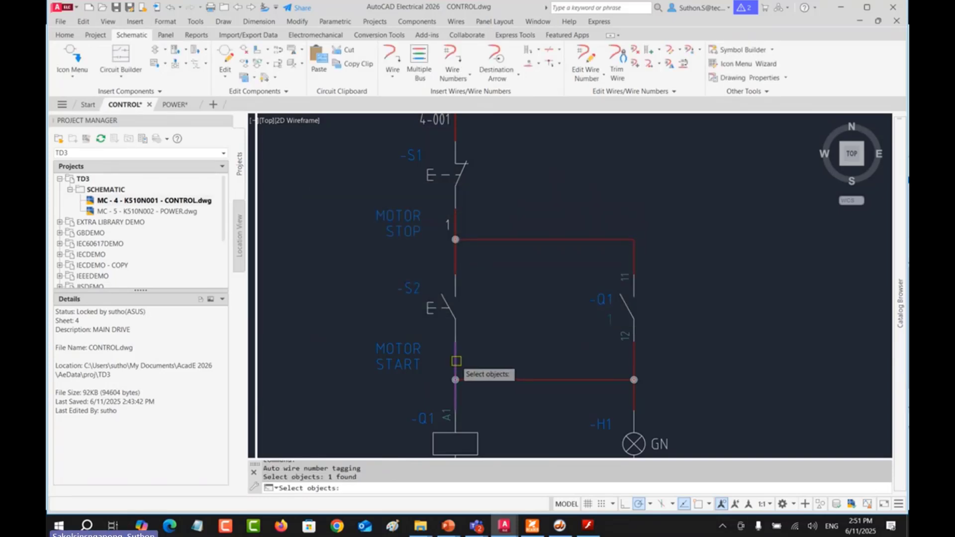
pyautogui.press('Return')
pyautogui.scroll(2, 470, 370)
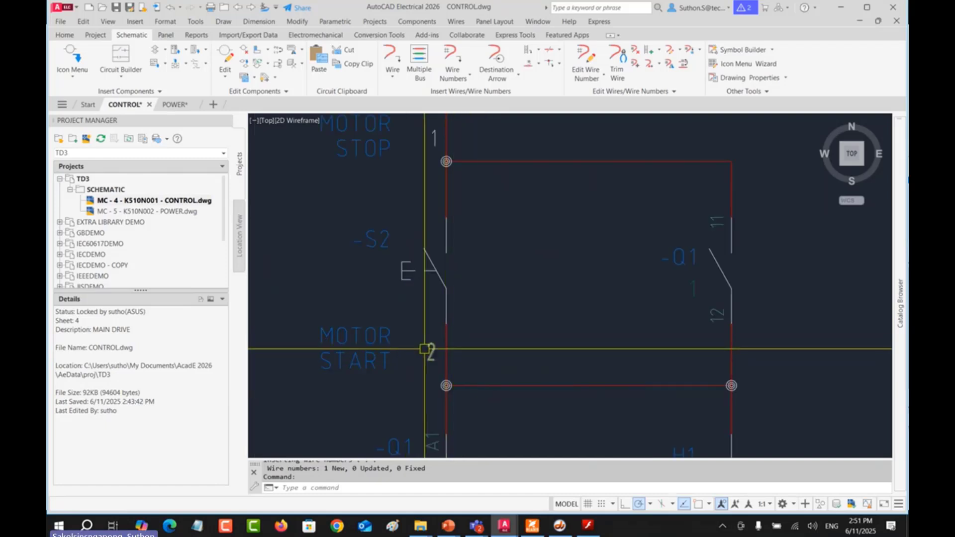
pyautogui.moveTo(455, 194); pyautogui.dragTo(458, 267, button='middle')
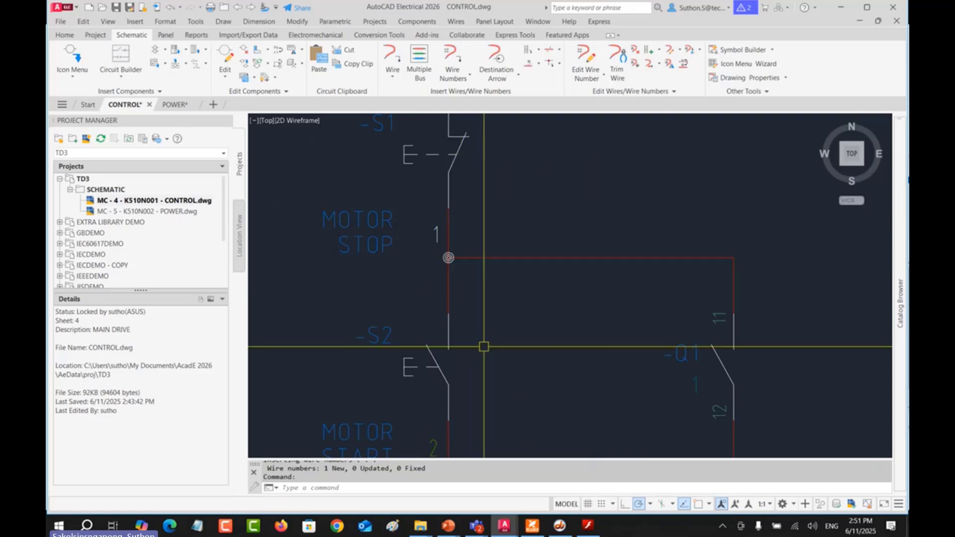
pyautogui.moveTo(484, 345); pyautogui.dragTo(486, 232, button='middle')
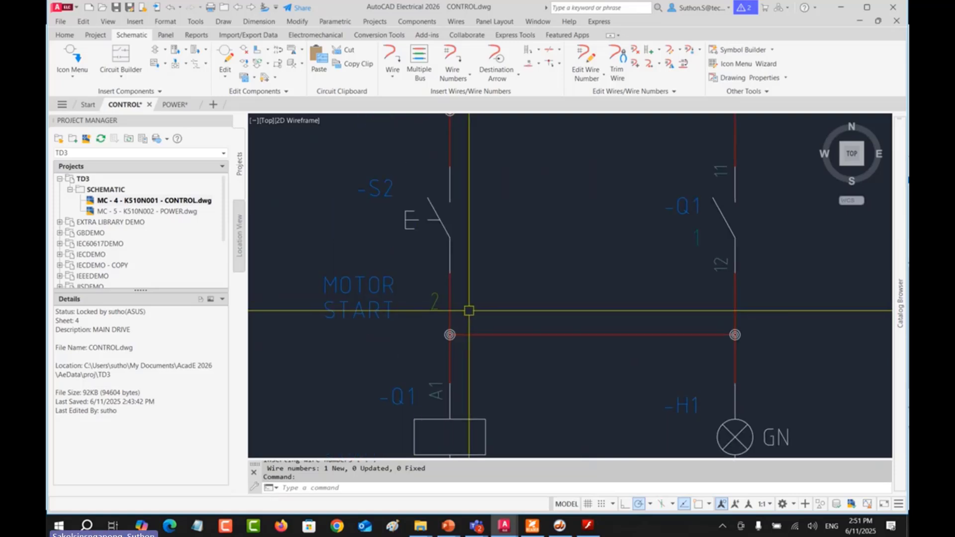
# Step: Add an extra copy of wire number 1 on the vertical wire above terminal 11 of contact Q1
pyautogui.scroll(-2, 513, 311)
pyautogui.scroll(-2, 513, 310)
pyautogui.moveTo(513, 310); pyautogui.dragTo(437, 315, button='middle')
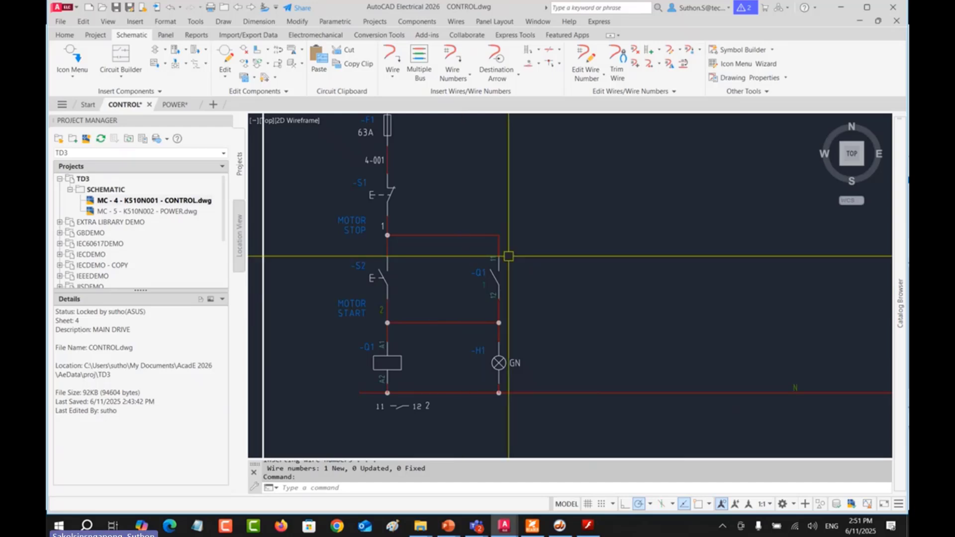
pyautogui.scroll(2, 505, 256)
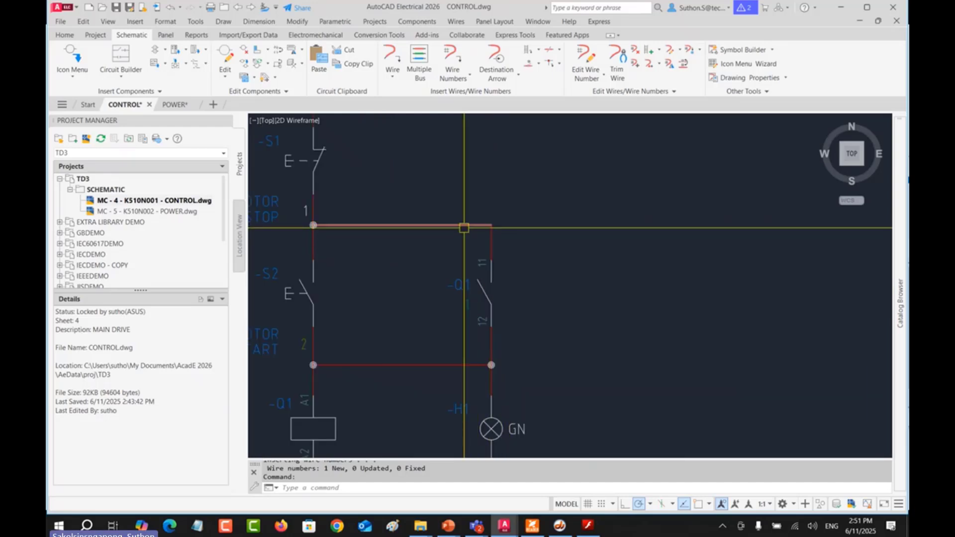
pyautogui.click(689, 51)
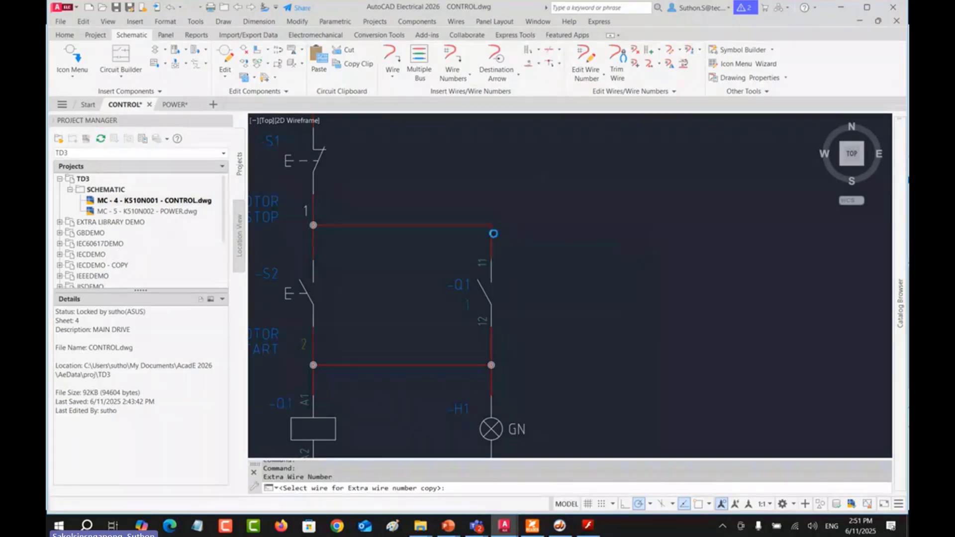
pyautogui.scroll(2, 382, 245)
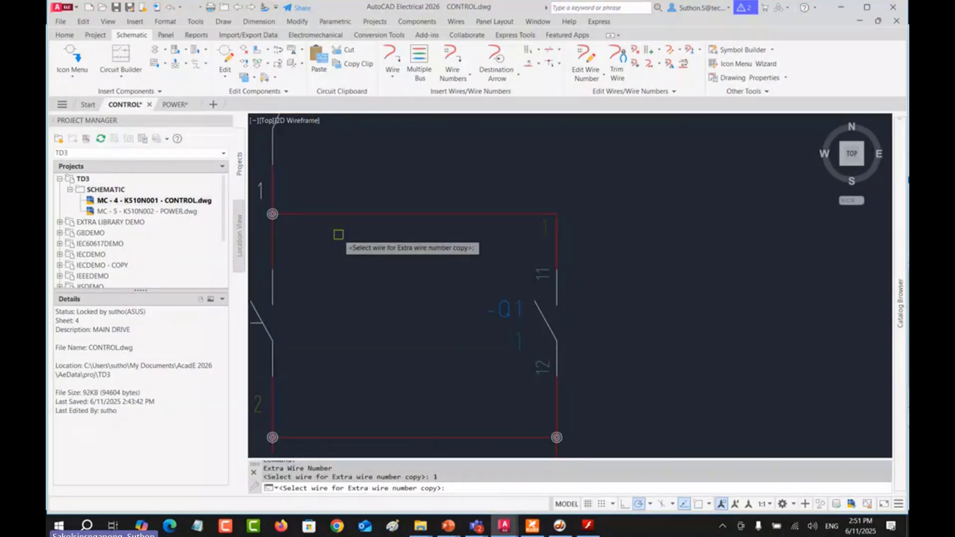
pyautogui.rightClick(366, 253)
# Step: Trace the wire network connected to the horizontal wire between pushbutton S1 and contact Q1
pyautogui.scroll(-2, 366, 253)
pyautogui.rightClick(374, 221)
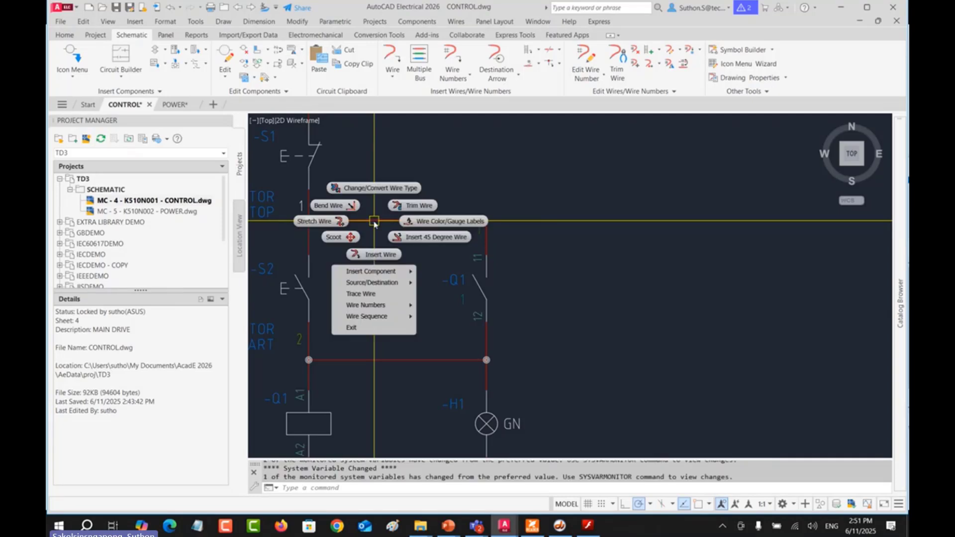
pyautogui.click(371, 294)
pyautogui.click(341, 219)
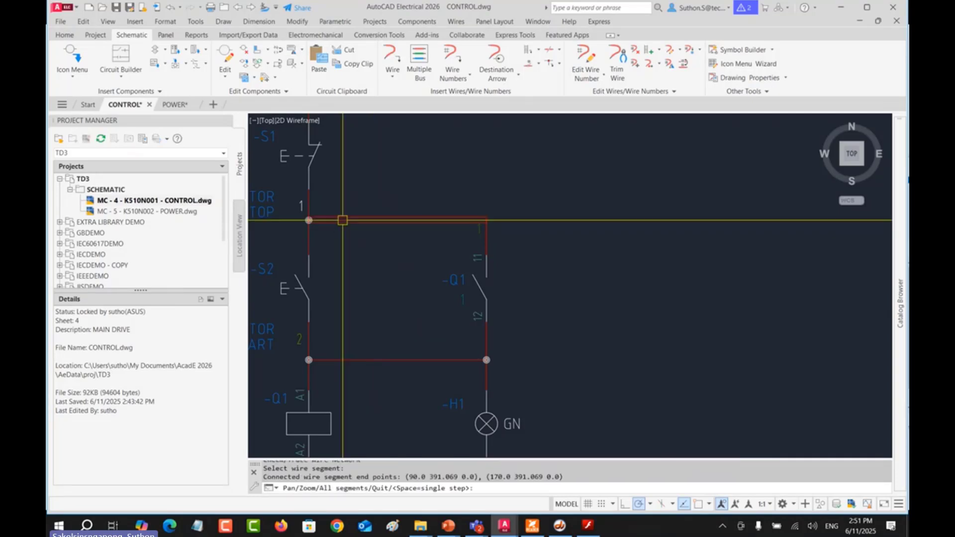
pyautogui.press('space')
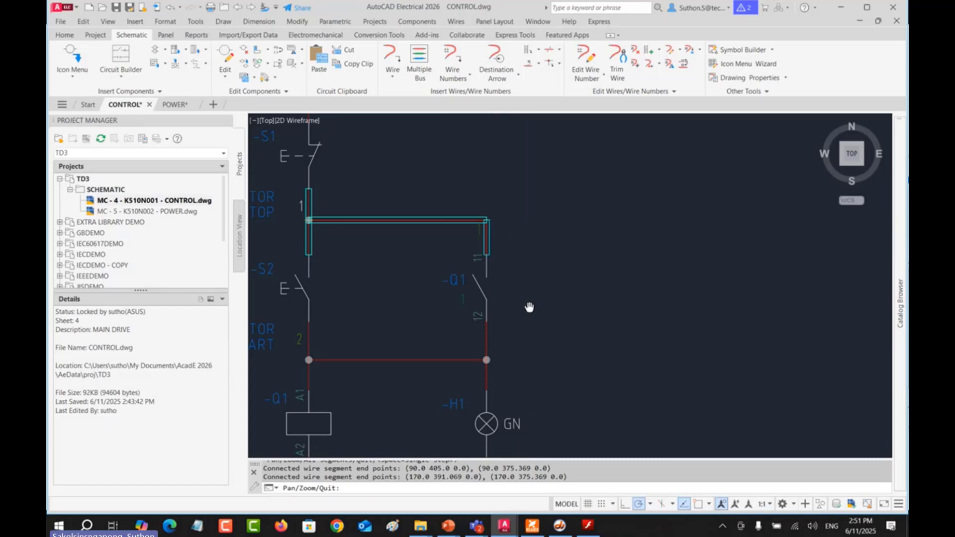
pyautogui.moveTo(529, 308); pyautogui.dragTo(616, 227, button='middle')
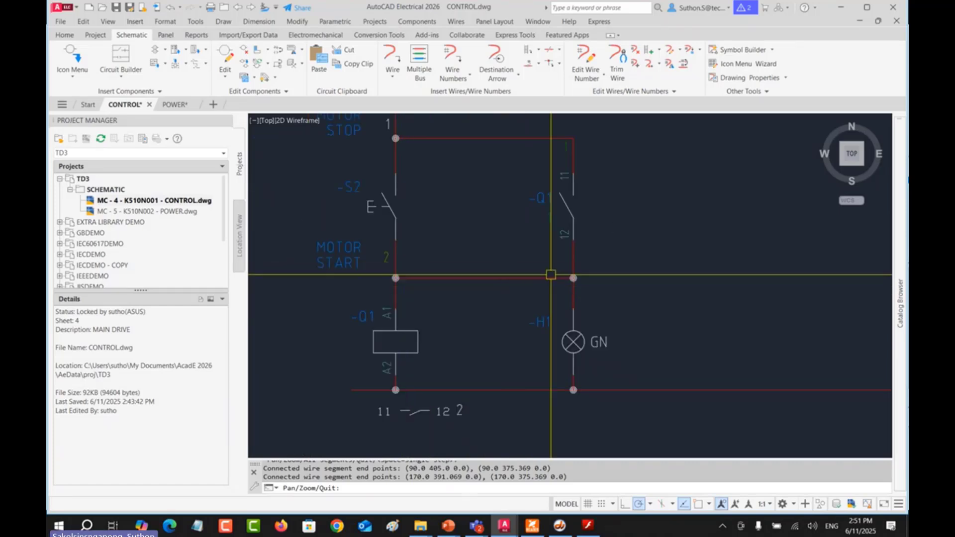
pyautogui.click(689, 51)
pyautogui.click(469, 282)
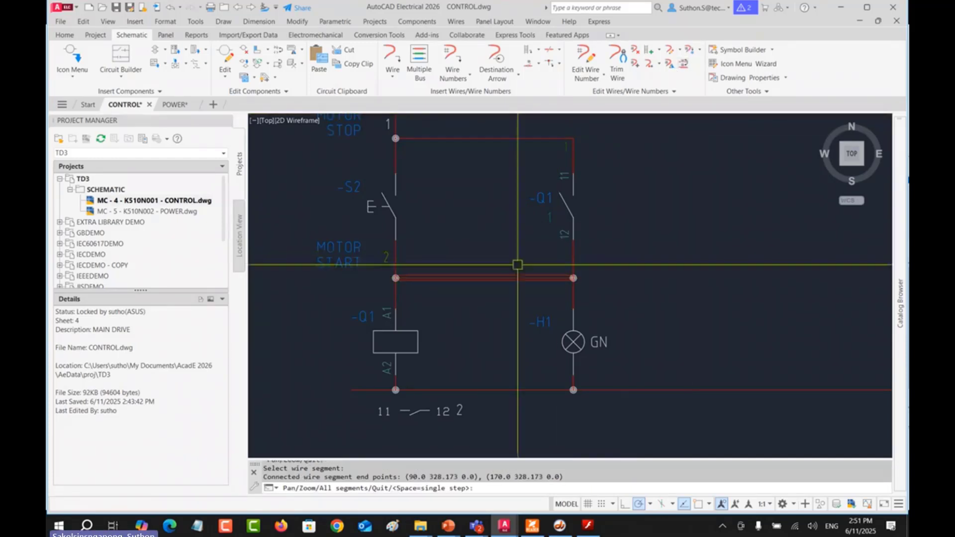
pyautogui.press('Escape')
pyautogui.press('Escape')
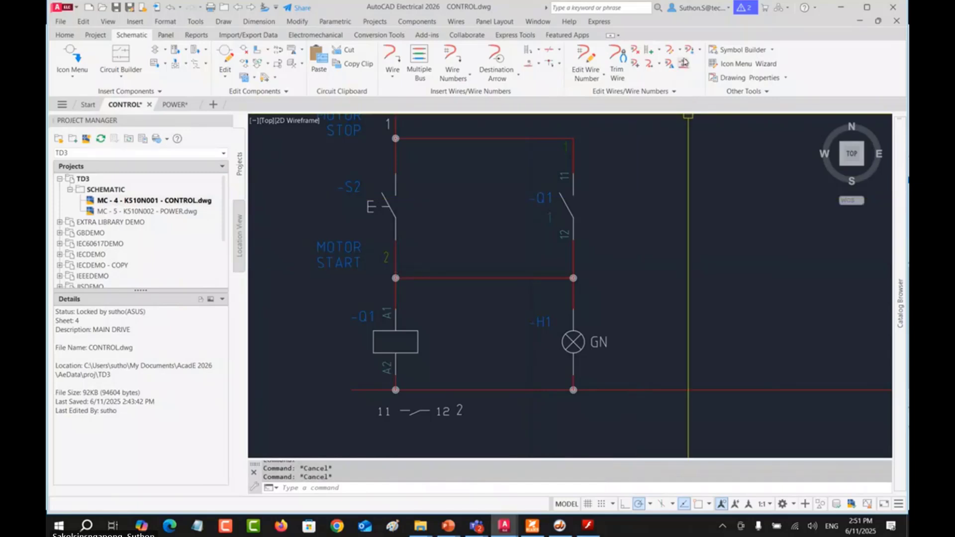
# Step: Add extra copies of wire number 2 on the horizontal wire below S2 and the vertical wire above lamp H1
pyautogui.click(689, 49)
pyautogui.click(498, 278)
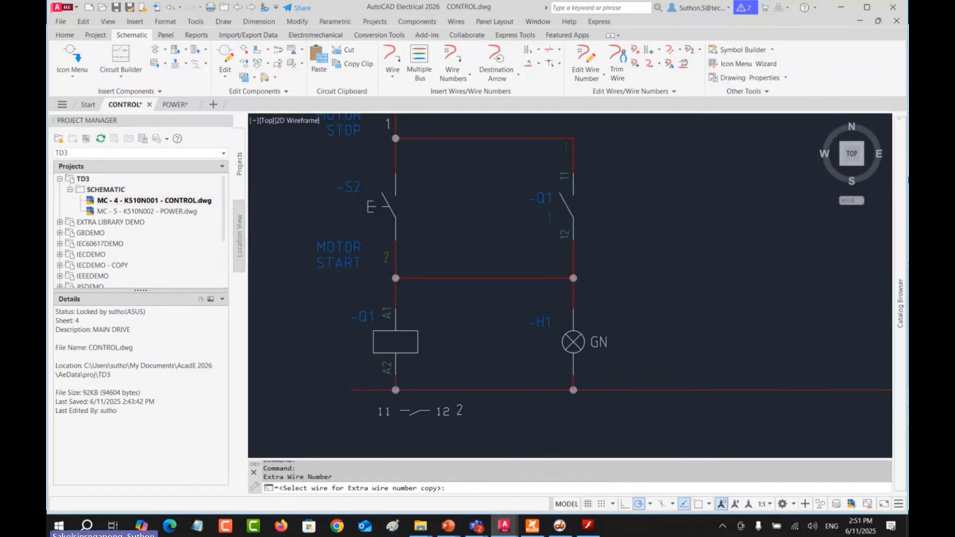
pyautogui.click(578, 294)
# Step: Add extra copies of wire number N on the vertical wires below terminal A2 of coil Q1 and below lamp H1
pyautogui.moveTo(489, 399); pyautogui.dragTo(515, 335, button='middle')
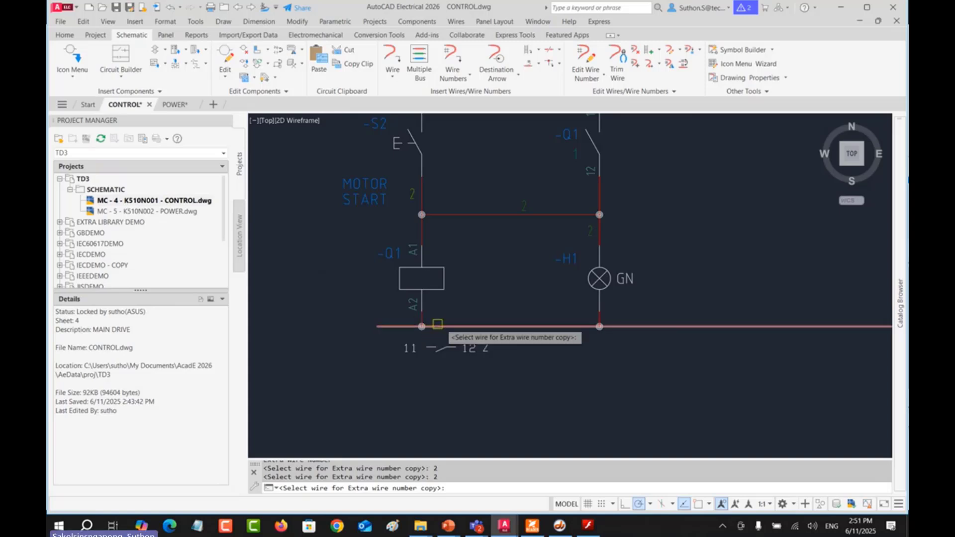
pyautogui.scroll(5, 418, 333)
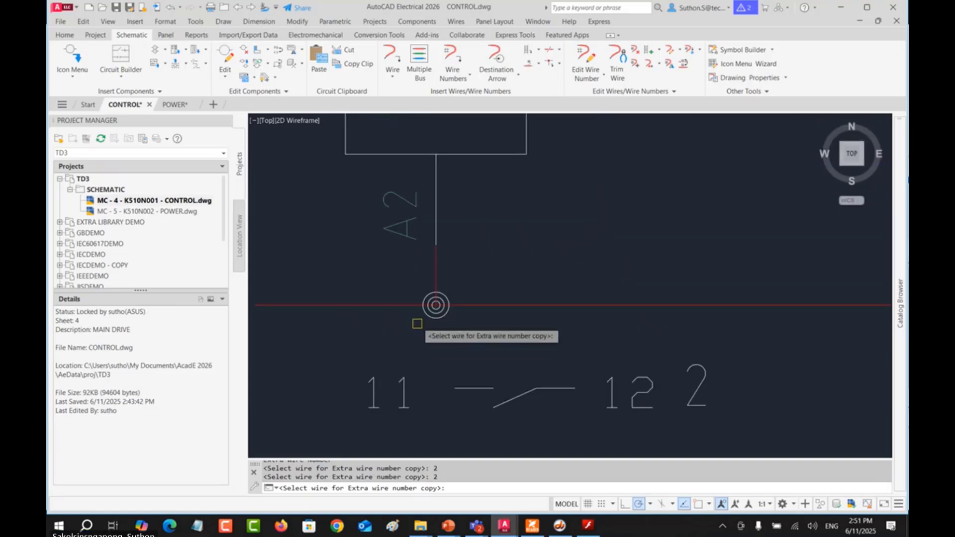
pyautogui.click(436, 276)
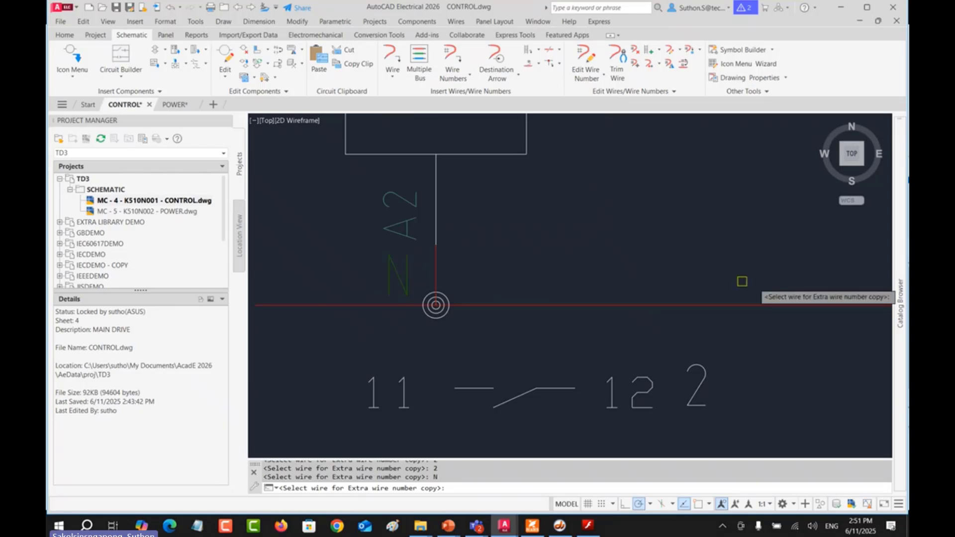
pyautogui.scroll(-4, 742, 279)
pyautogui.moveTo(742, 279); pyautogui.dragTo(453, 340, button='middle')
pyautogui.scroll(6, 580, 343)
pyautogui.click(691, 313)
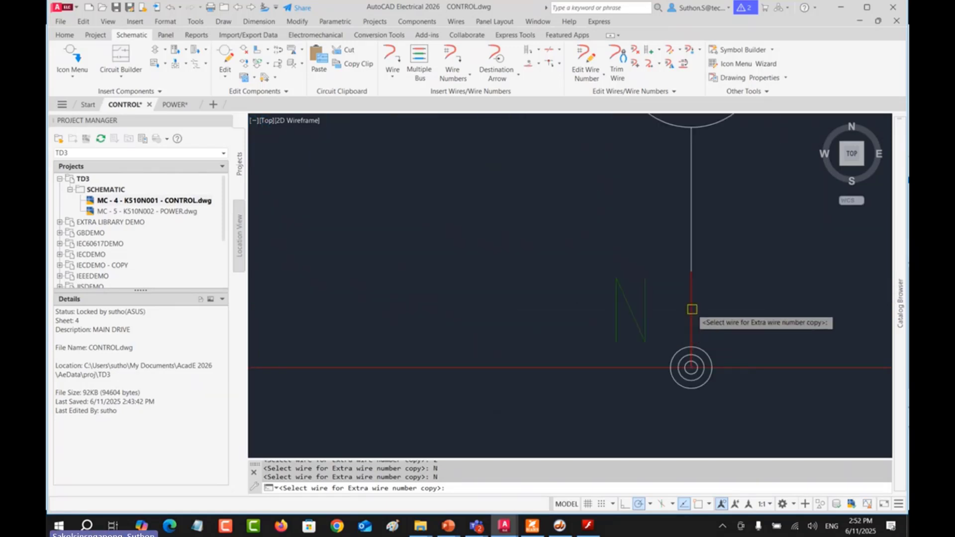
pyautogui.scroll(-7, 774, 341)
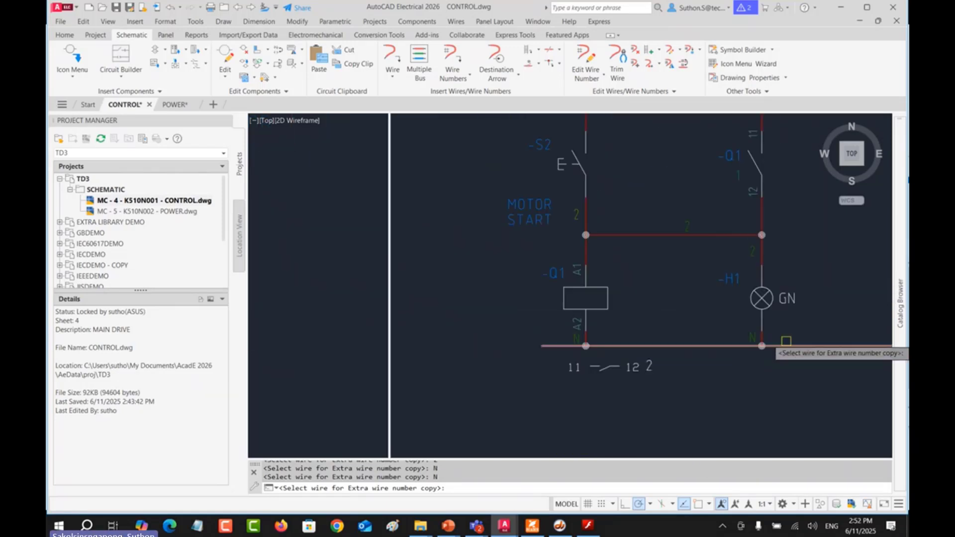
pyautogui.moveTo(819, 335)
pyautogui.mouseDown(button='middle')
pyautogui.moveTo(396, 351)
pyautogui.moveTo(313, 339)
pyautogui.mouseUp(button='middle')
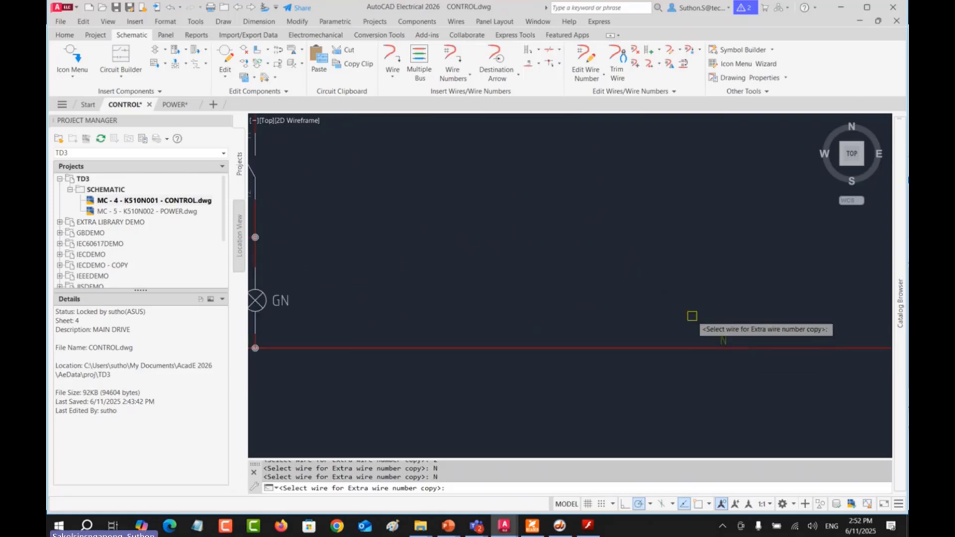
# Step: End the extra wire number copying and examine the numbered control circuit between the L1 and N lines in CONTROL.dwg
pyautogui.scroll(-2, 642, 353)
pyautogui.moveTo(550, 323); pyautogui.dragTo(708, 316, button='middle')
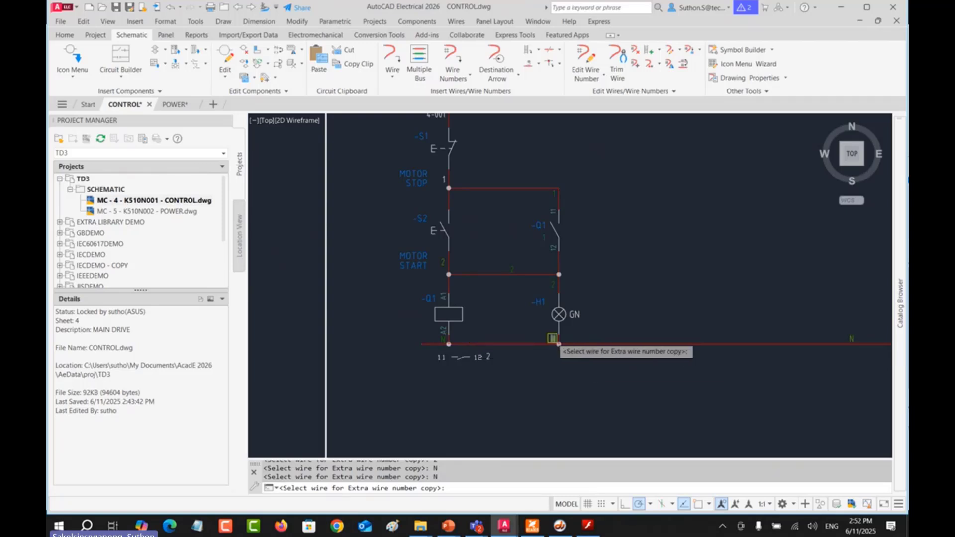
pyautogui.press('Return')
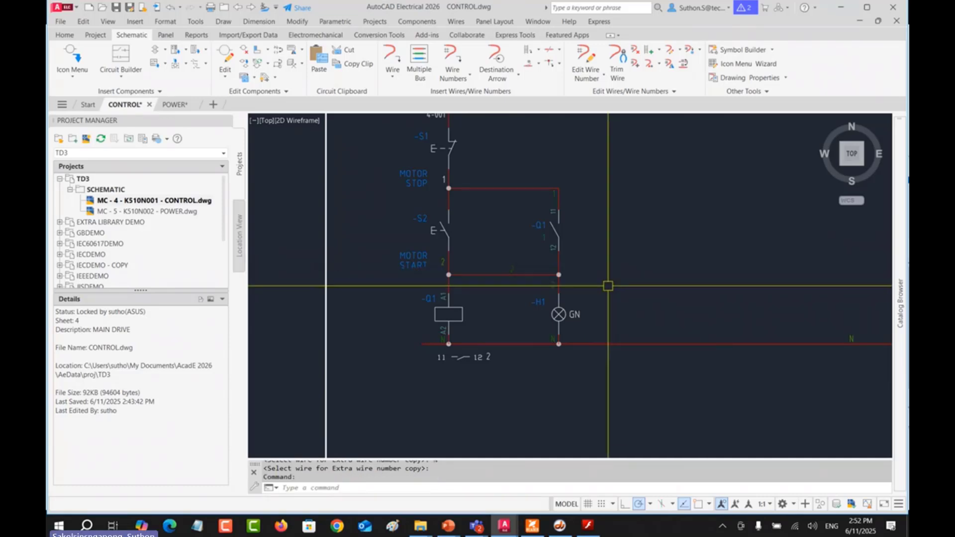
pyautogui.scroll(-6, 546, 350)
pyautogui.scroll(4, 541, 270)
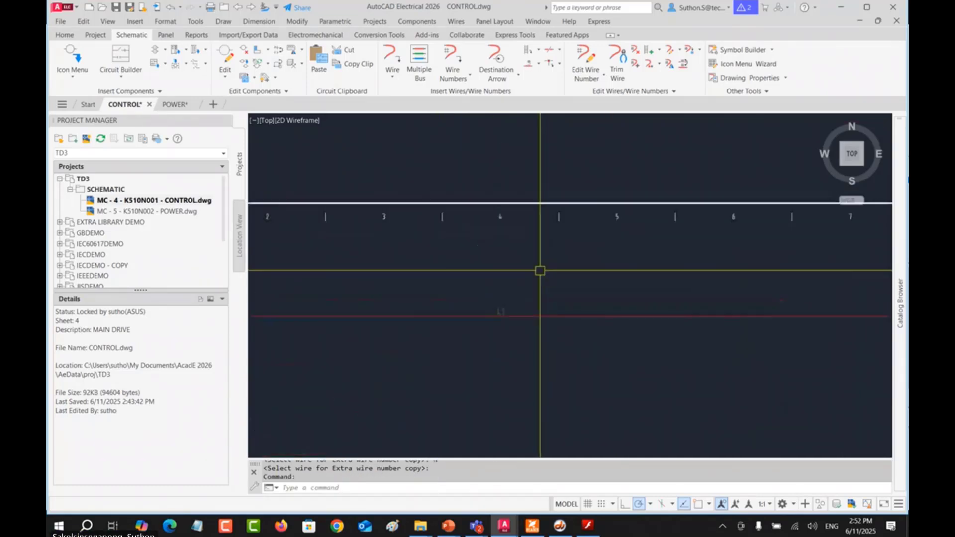
pyautogui.scroll(-2, 530, 323)
pyautogui.moveTo(627, 370)
pyautogui.mouseDown(button='middle')
pyautogui.moveTo(591, 229)
pyautogui.moveTo(789, 237)
pyautogui.mouseUp(button='middle')
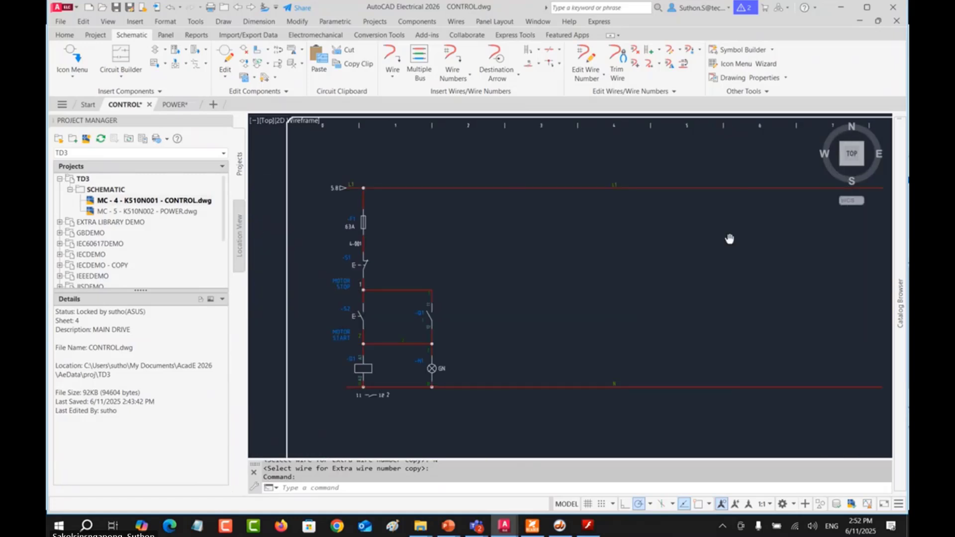
# Step: Open POWER.dwg and examine the L1, L2, L3 and N lines from their starts to the L1 source arrow
pyautogui.doubleClick(162, 213)
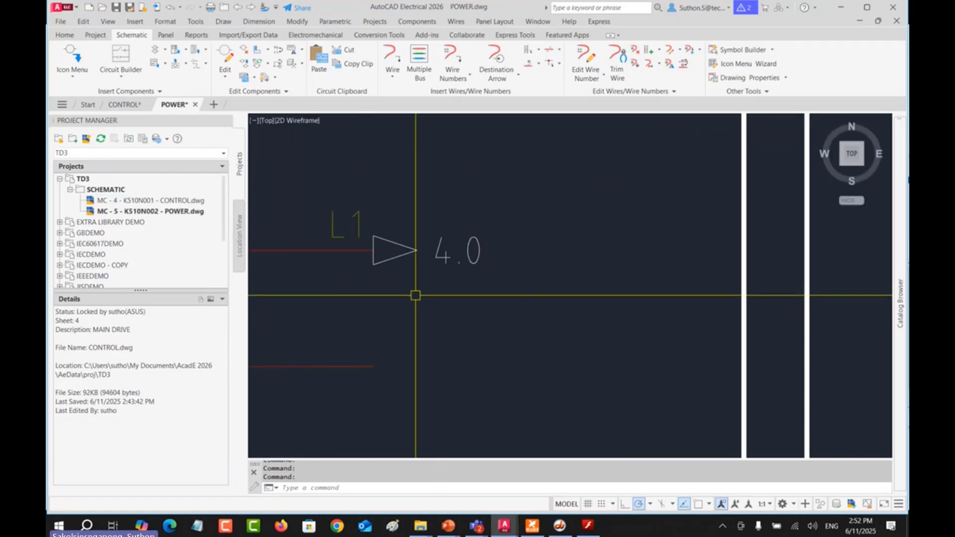
pyautogui.scroll(-4, 417, 300)
pyautogui.moveTo(422, 316); pyautogui.dragTo(746, 292, button='middle')
pyautogui.scroll(-4, 687, 309)
pyautogui.moveTo(378, 318); pyautogui.dragTo(830, 305, button='middle')
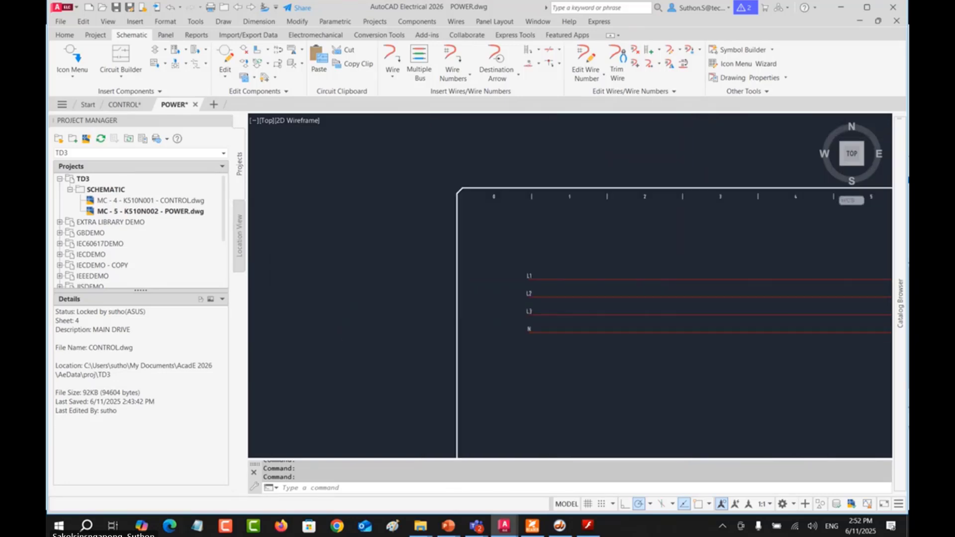
pyautogui.scroll(2, 544, 299)
pyautogui.scroll(-3, 555, 301)
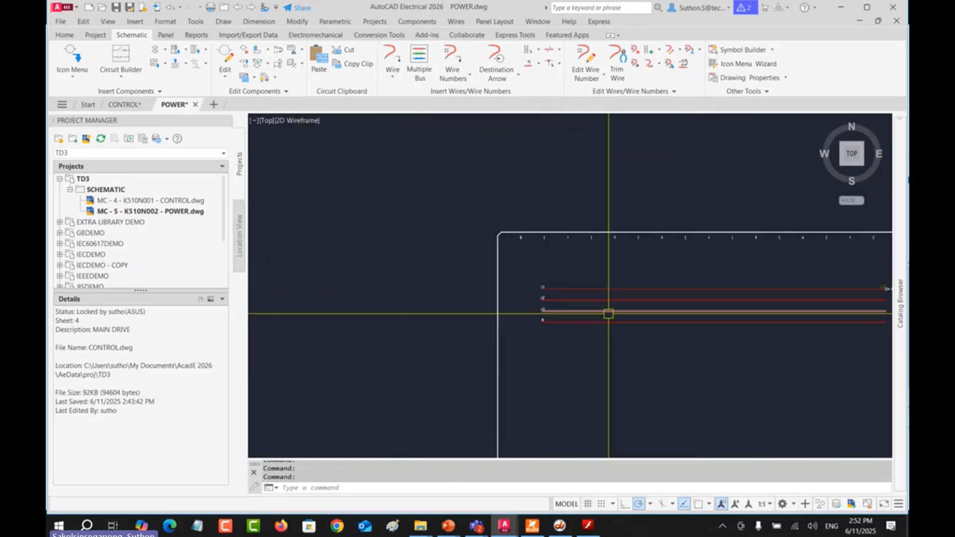
pyautogui.moveTo(609, 314); pyautogui.dragTo(337, 313, button='middle')
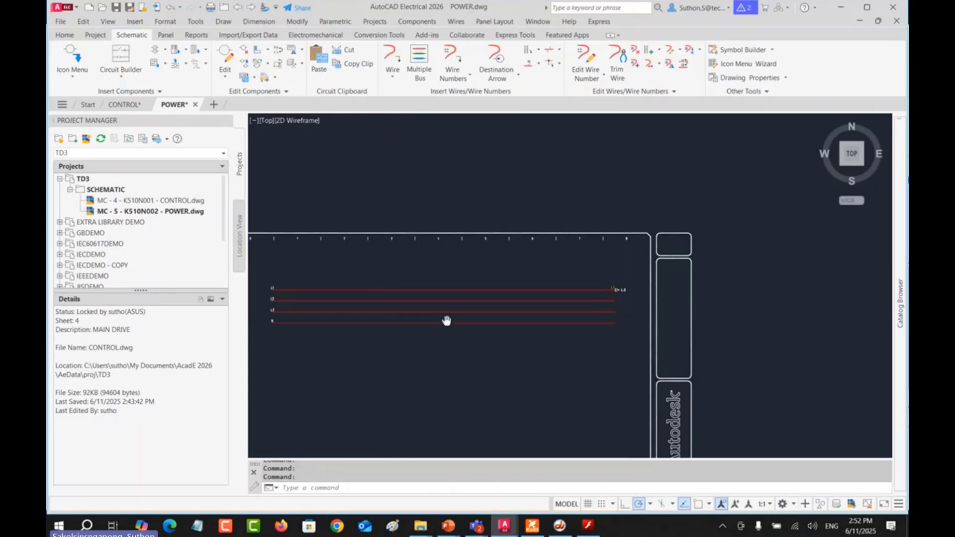
pyautogui.moveTo(446, 322); pyautogui.dragTo(548, 285, button='middle')
# Step: Close POWER.dwg with its changes saved and rename it to POWER1.dwg in the TD3 project
pyautogui.rightClick(175, 214)
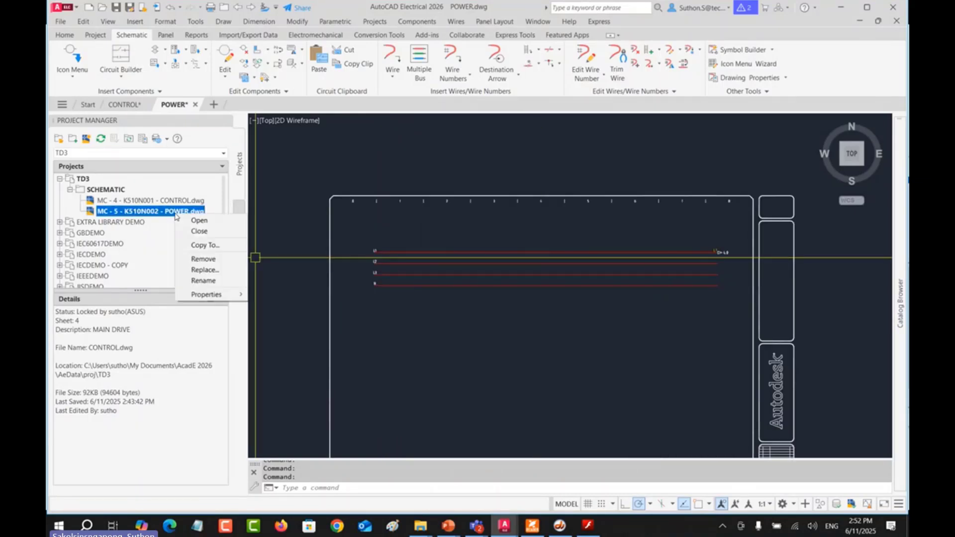
pyautogui.click(196, 106)
pyautogui.click(461, 289)
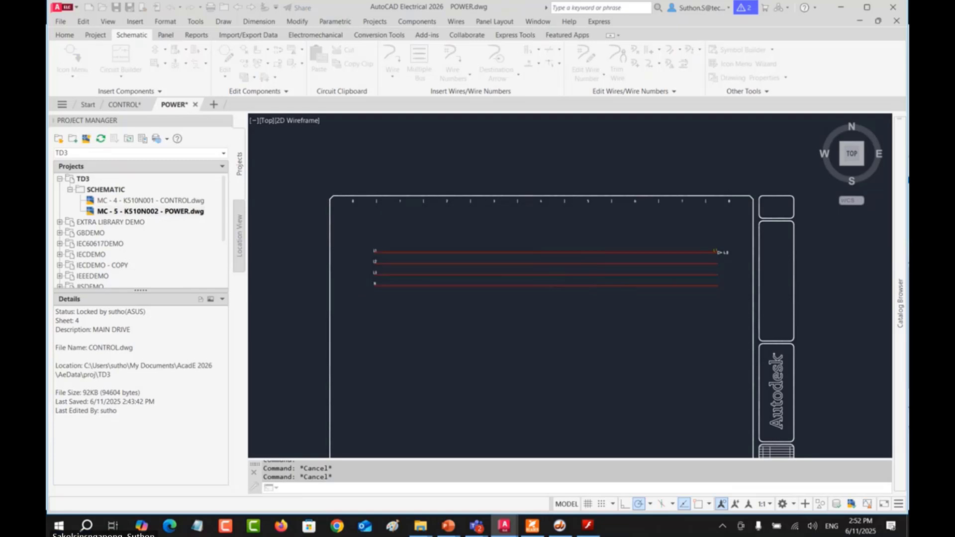
pyautogui.rightClick(193, 216)
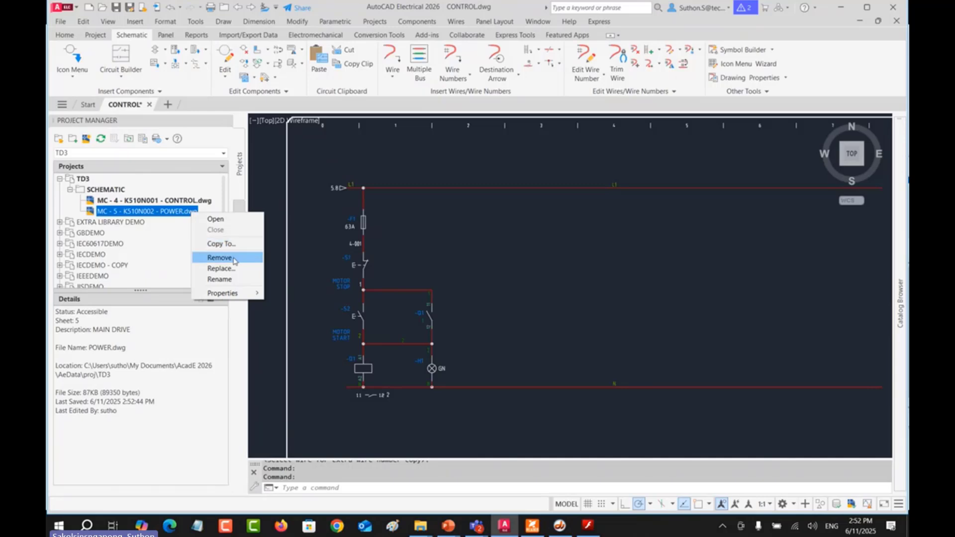
pyautogui.click(219, 279)
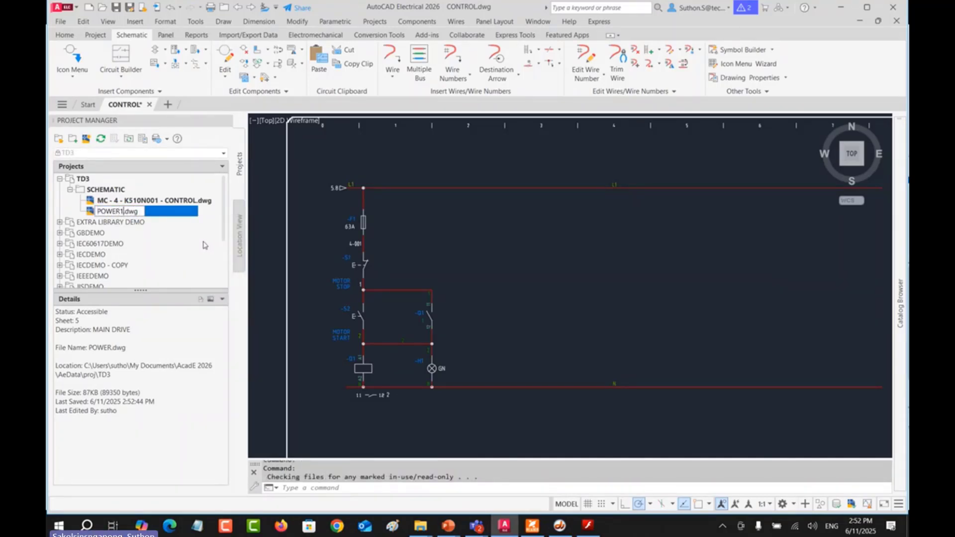
# Step: Copy POWER1.dwg within the TD3 project as a new drawing named POWER2.dwg
pyautogui.rightClick(191, 215)
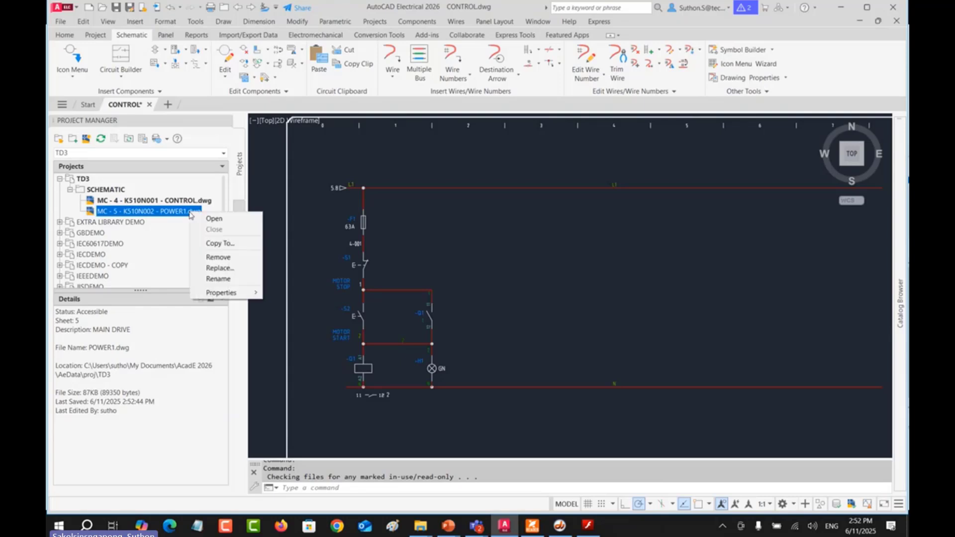
pyautogui.click(215, 243)
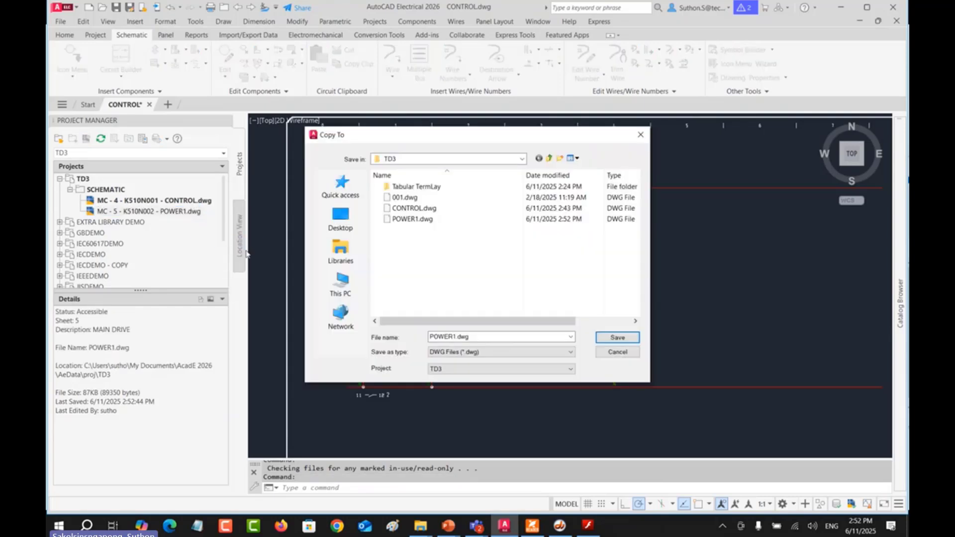
pyautogui.press('BackSpace')
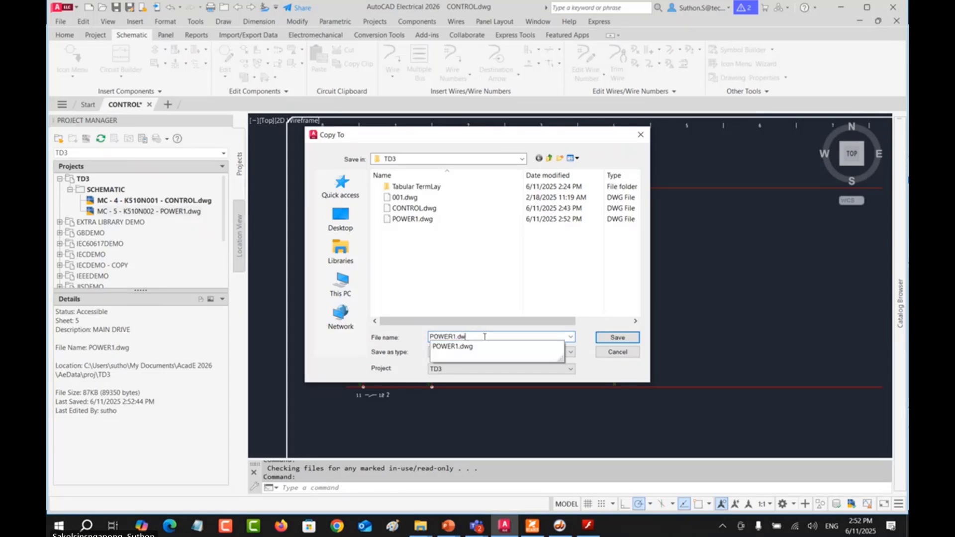
pyautogui.write('2')
pyautogui.press('Return')
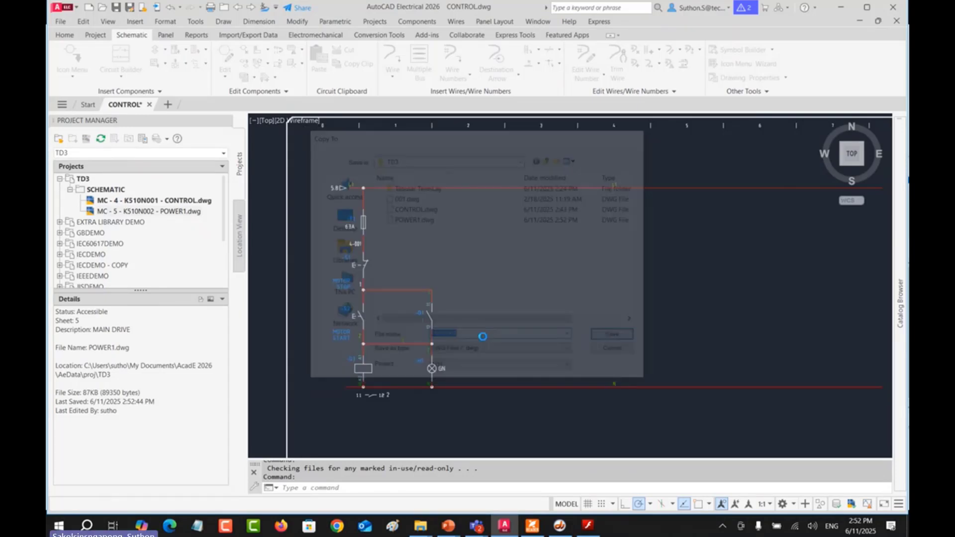
pyautogui.click(467, 287)
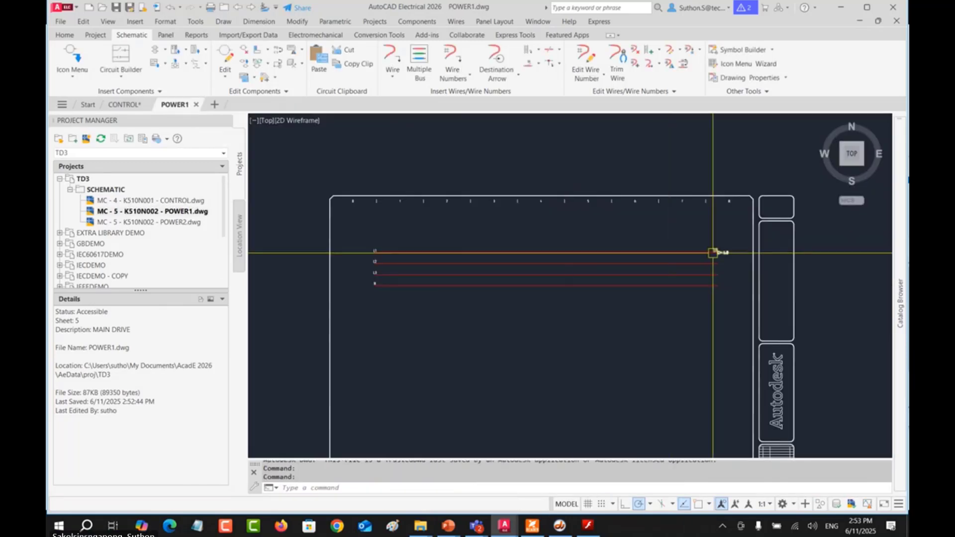
# Step: Open POWER2.dwg and delete the source signal arrow at the right end of the L1 wire
pyautogui.doubleClick(183, 222)
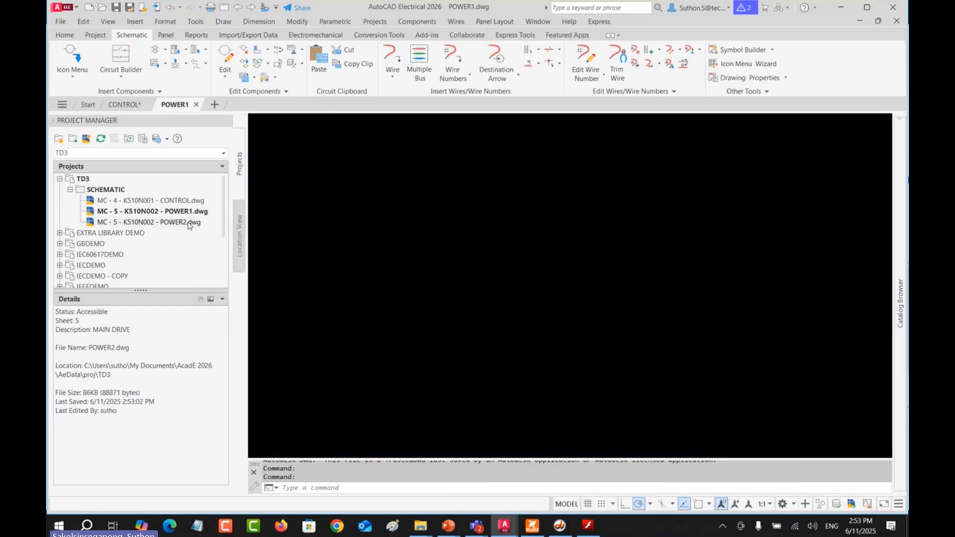
pyautogui.scroll(4, 757, 266)
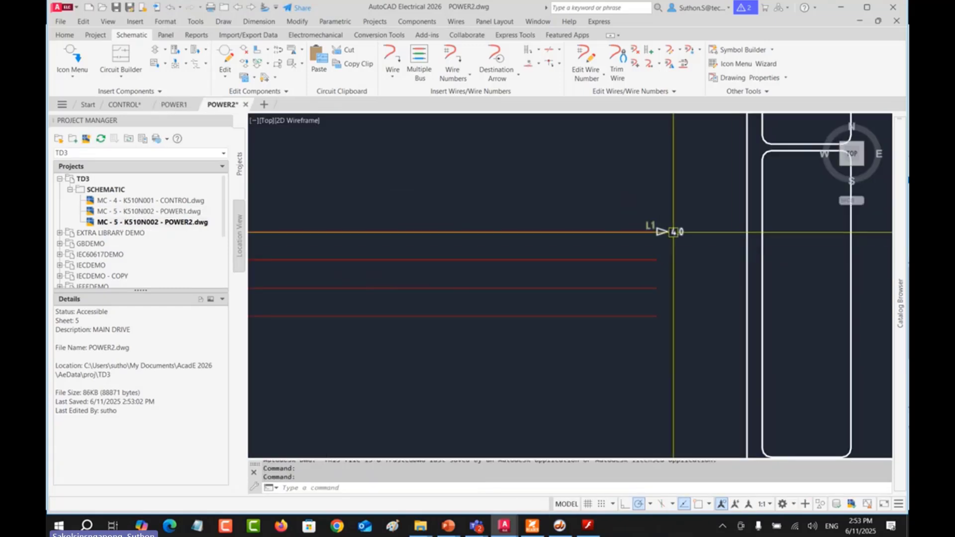
pyautogui.click(642, 213)
pyautogui.press('Delete')
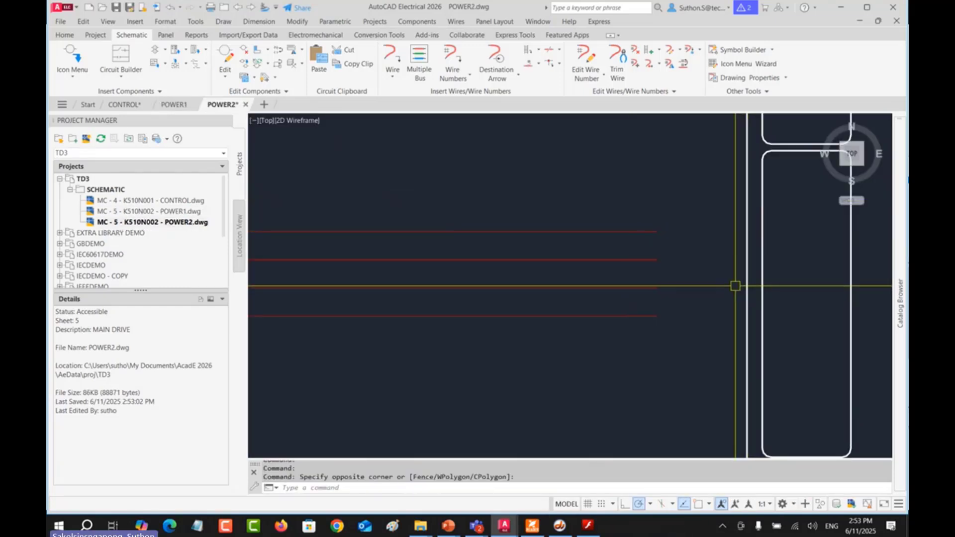
# Step: Delete the wire numbers L1, L2, L3 and N at the left ends of the four horizontal wires
pyautogui.scroll(-5, 497, 286)
pyautogui.scroll(4, 476, 284)
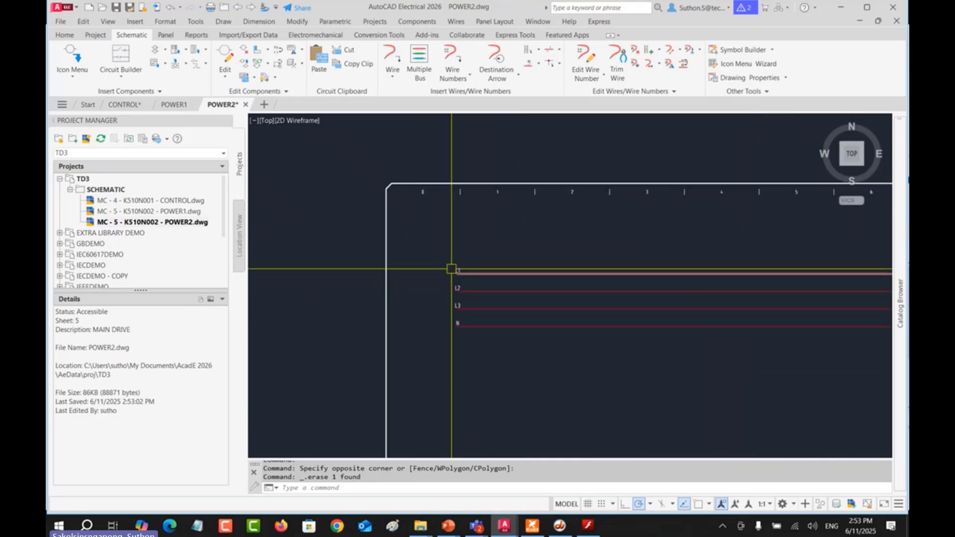
pyautogui.click(428, 255)
pyautogui.click(478, 338)
pyautogui.press('Delete')
pyautogui.moveTo(547, 342); pyautogui.dragTo(519, 322, button='middle')
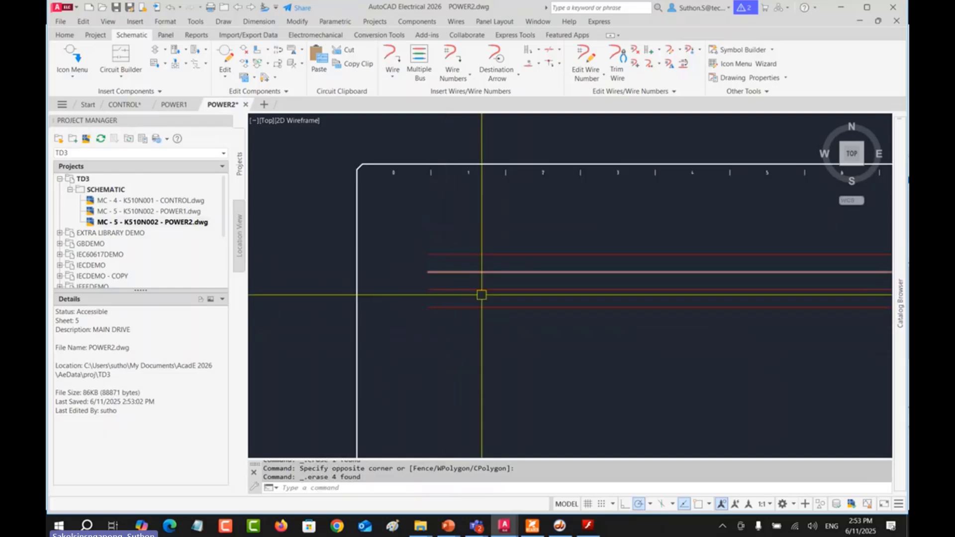
# Step: Insert a destination signal arrow at the left end of the top wire, linked to the project's L1 source code SS1 on sheet 5
pyautogui.scroll(4, 439, 257)
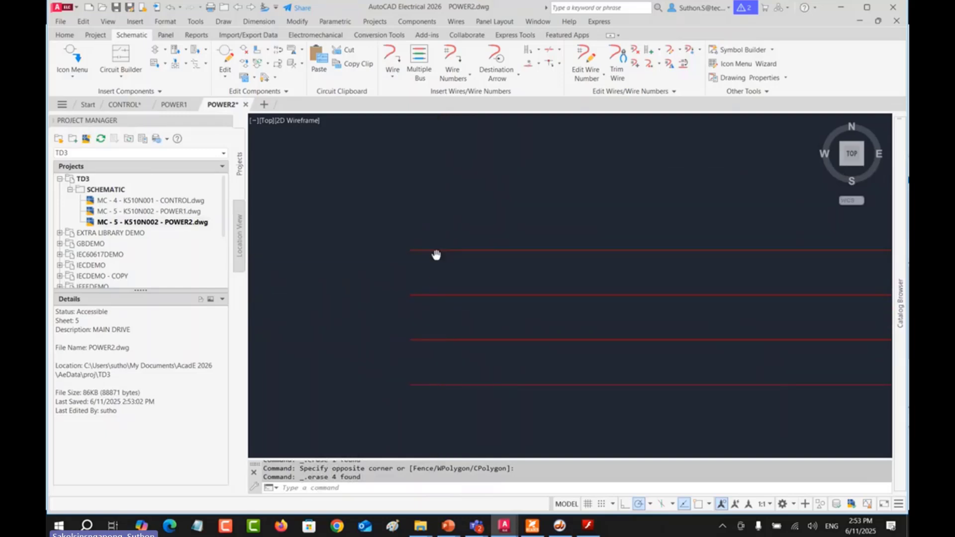
pyautogui.click(498, 59)
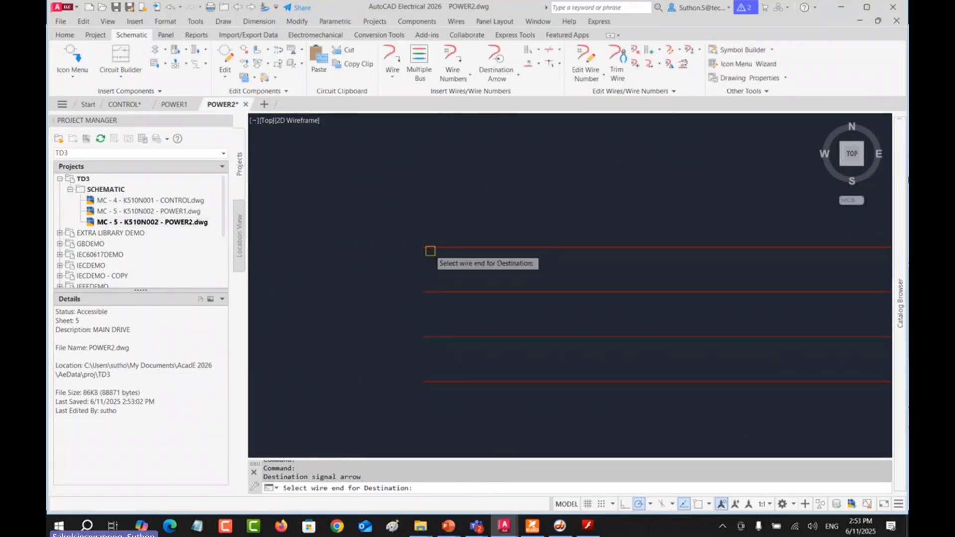
pyautogui.click(431, 251)
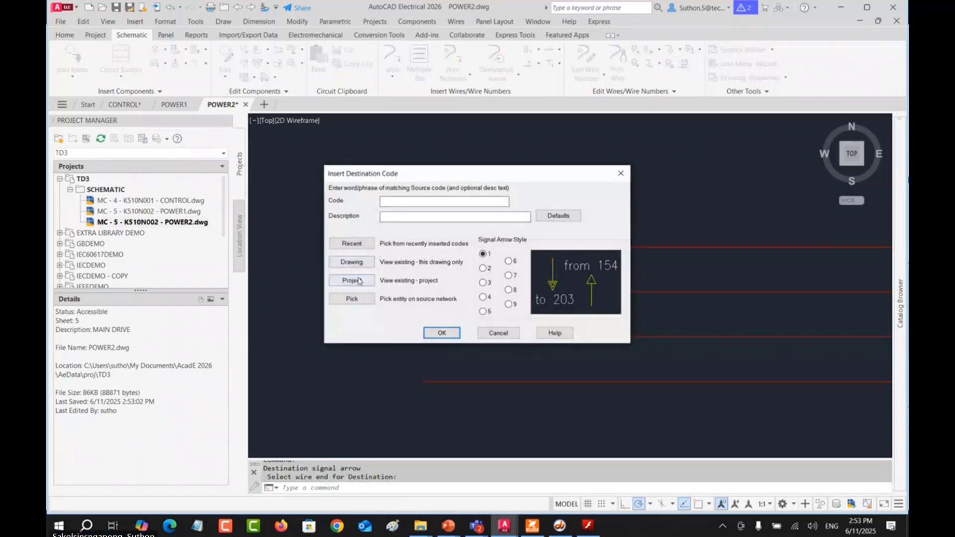
pyautogui.click(359, 281)
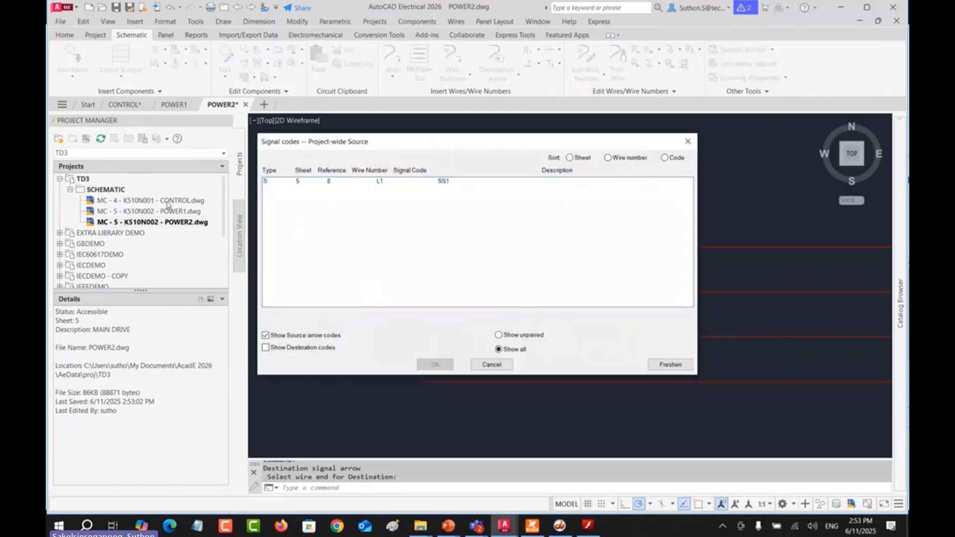
pyautogui.click(381, 184)
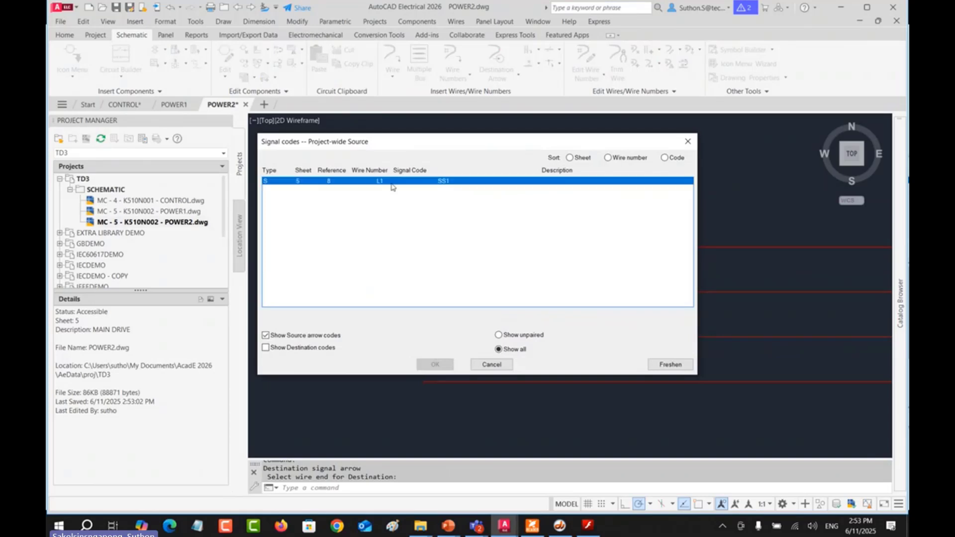
pyautogui.click(435, 364)
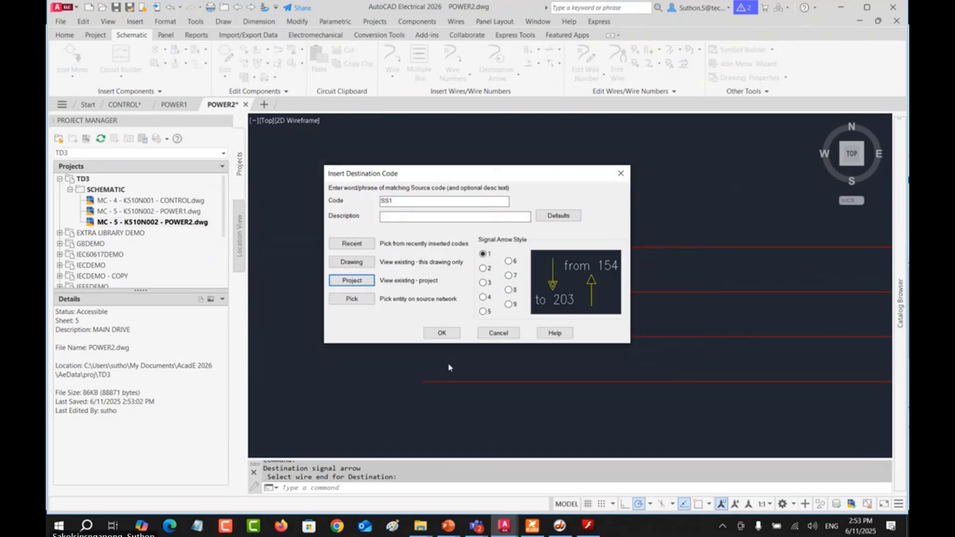
pyautogui.click(439, 332)
pyautogui.scroll(5, 423, 246)
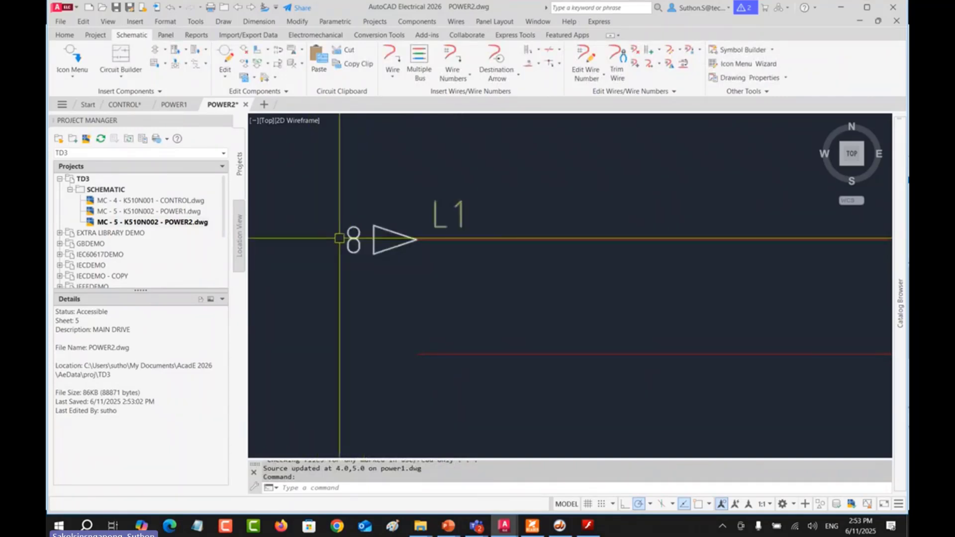
pyautogui.click(173, 220)
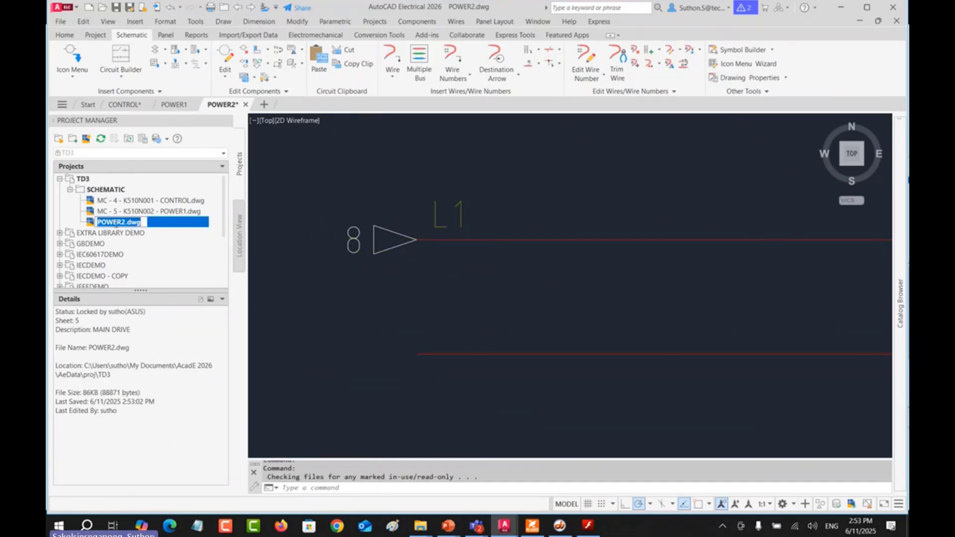
pyautogui.press('Return')
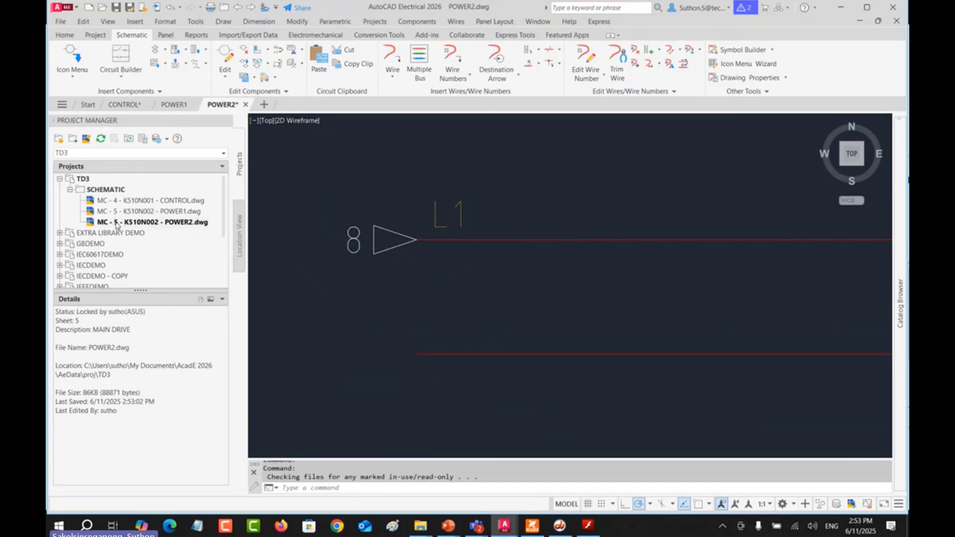
pyautogui.click(118, 225)
pyautogui.click(143, 213)
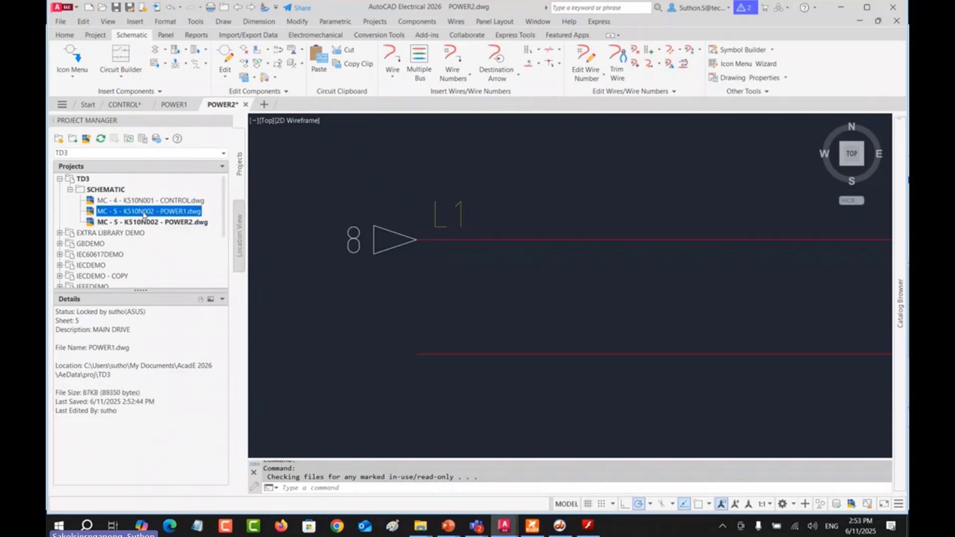
# Step: Set the sheet value of POWER2.dwg to 6 and its drawing value to K510N003 in the drawing properties
pyautogui.rightClick(148, 226)
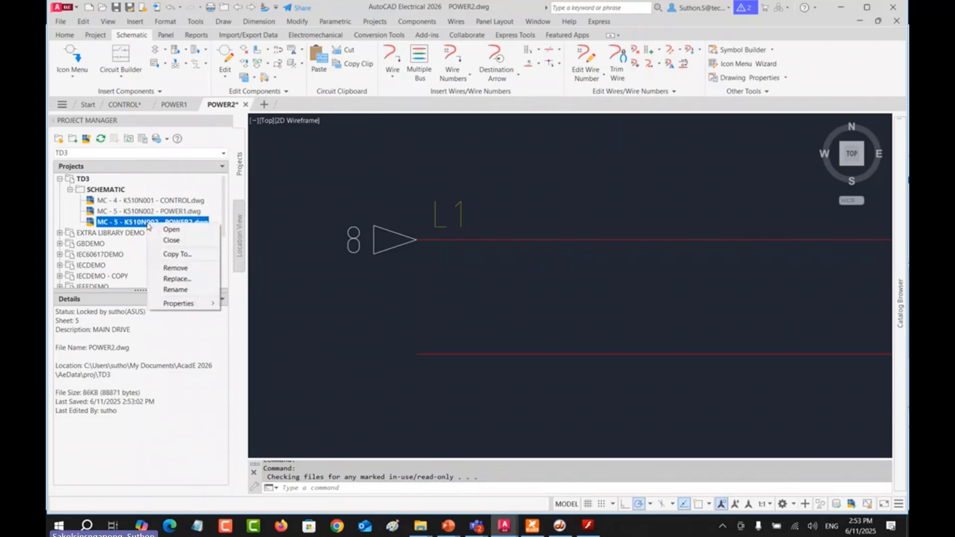
pyautogui.moveTo(209, 303)
pyautogui.click(279, 303)
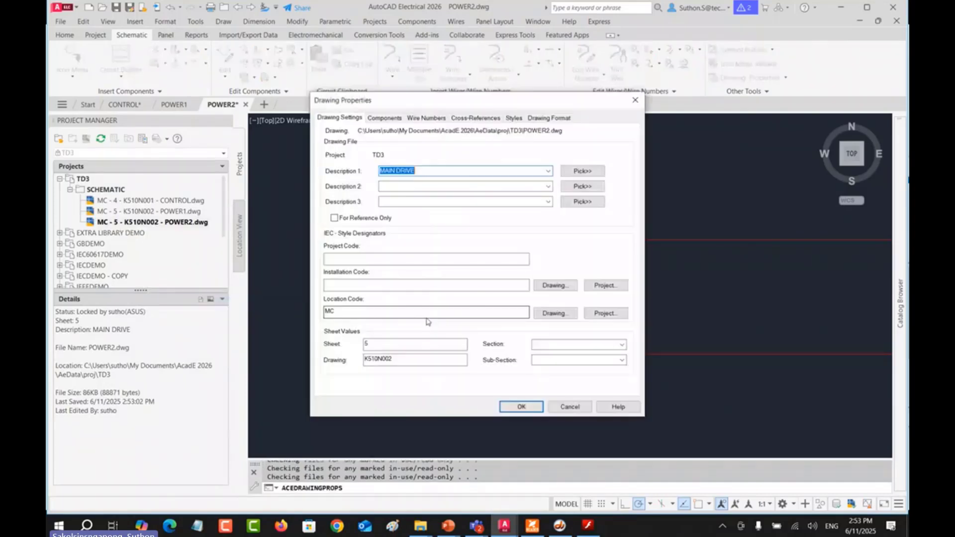
pyautogui.doubleClick(368, 345)
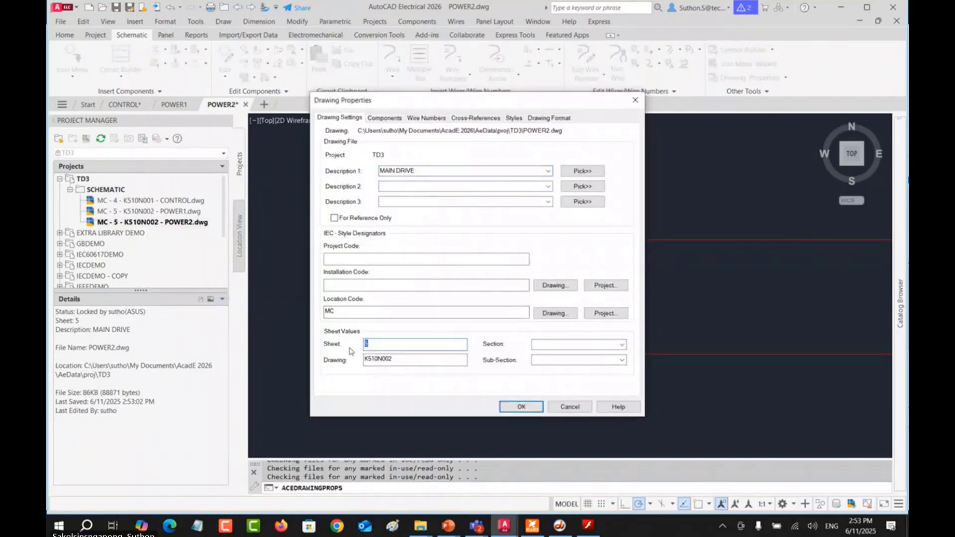
pyautogui.write('6')
pyautogui.click(520, 407)
pyautogui.click(428, 362)
pyautogui.press('BackSpace')
pyautogui.click(522, 407)
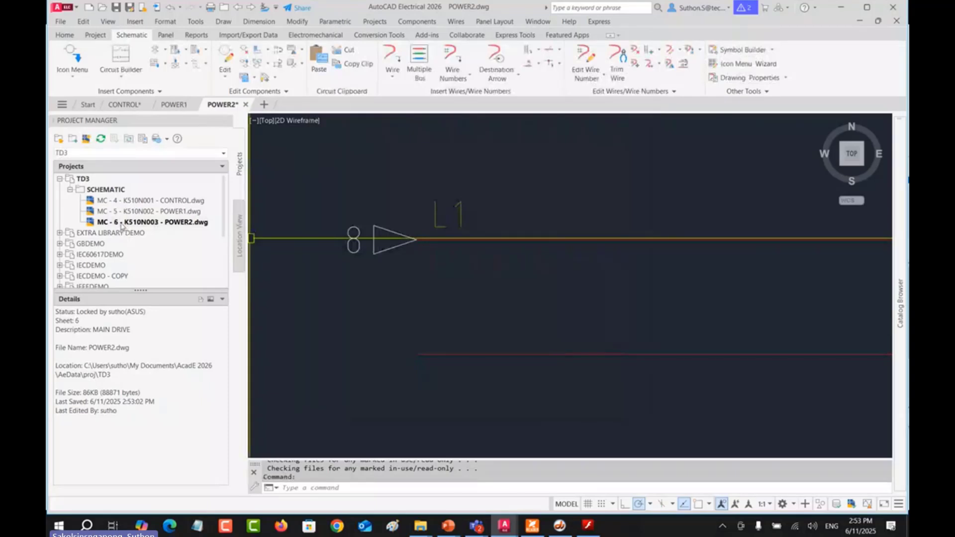
# Step: Retag/update the L1 destination signal arrow in POWER2.dwg so its reference includes the source sheet number
pyautogui.rightClick(373, 245)
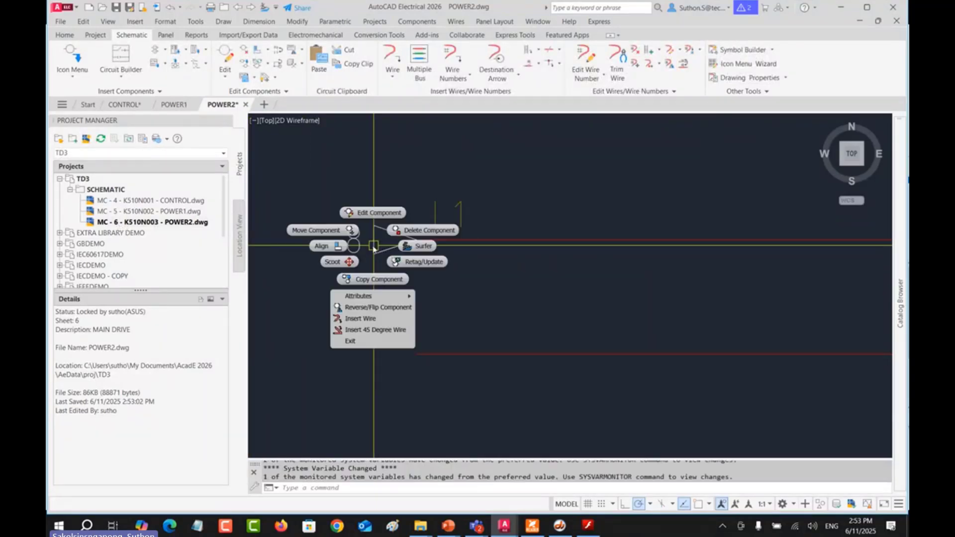
pyautogui.click(413, 262)
pyautogui.moveTo(325, 251); pyautogui.dragTo(375, 250, button='middle')
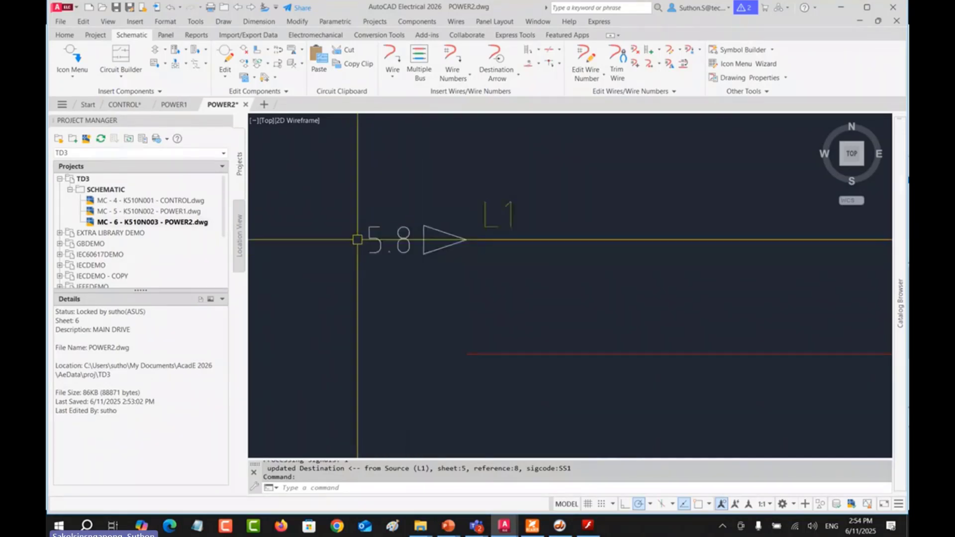
# Step: Compare the L1 signal references in POWER1.dwg and POWER2.dwg, and retag/update the L1 source arrow in POWER1.dwg
pyautogui.doubleClick(149, 212)
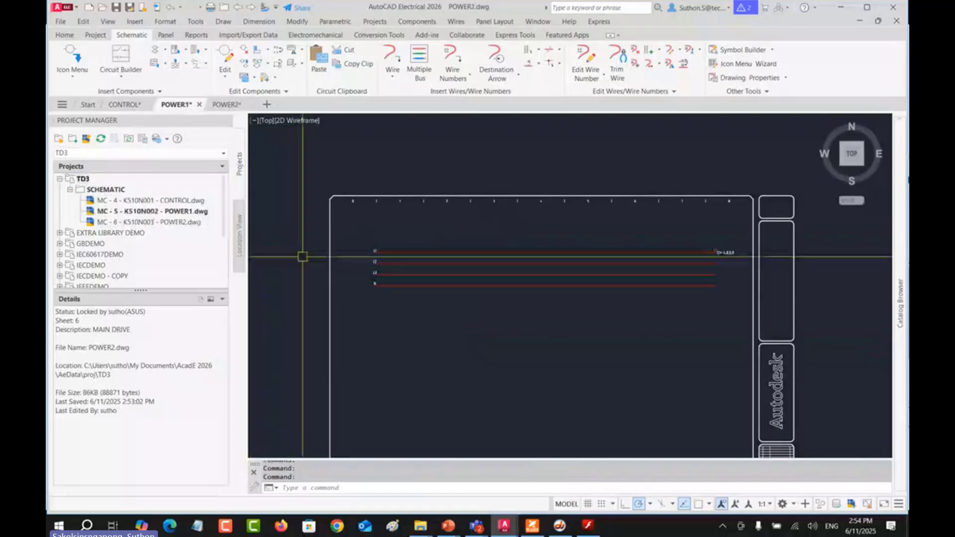
pyautogui.scroll(8, 756, 259)
pyautogui.moveTo(696, 238); pyautogui.dragTo(616, 265, button='middle')
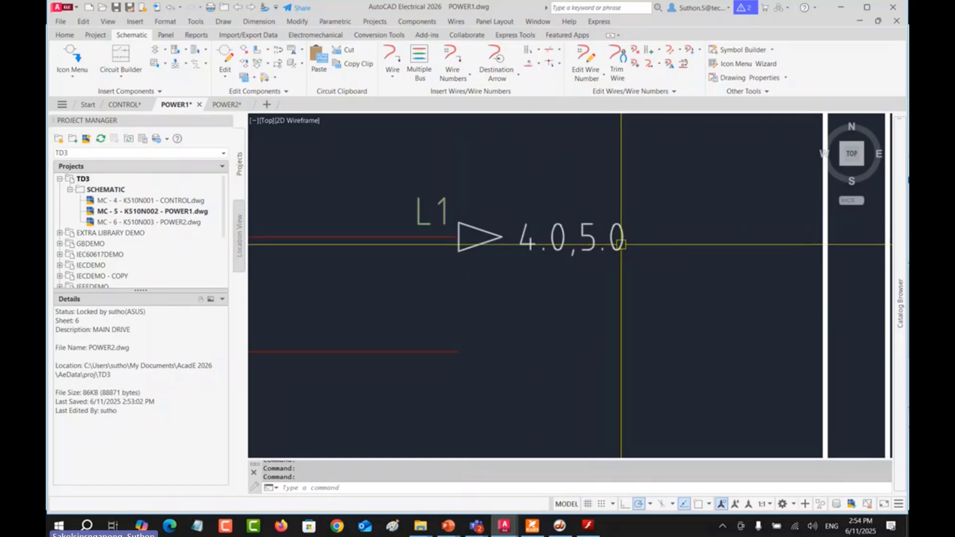
pyautogui.doubleClick(174, 222)
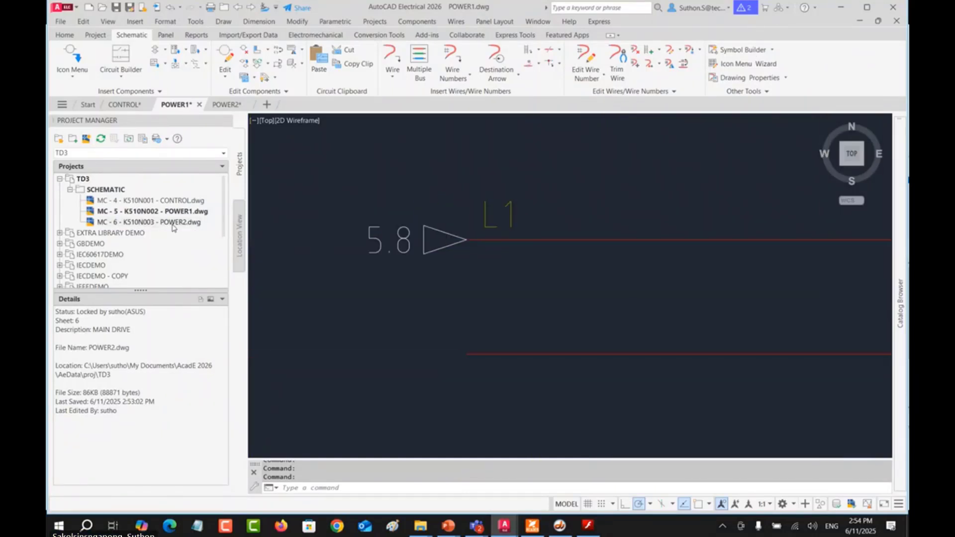
pyautogui.scroll(-4, 267, 245)
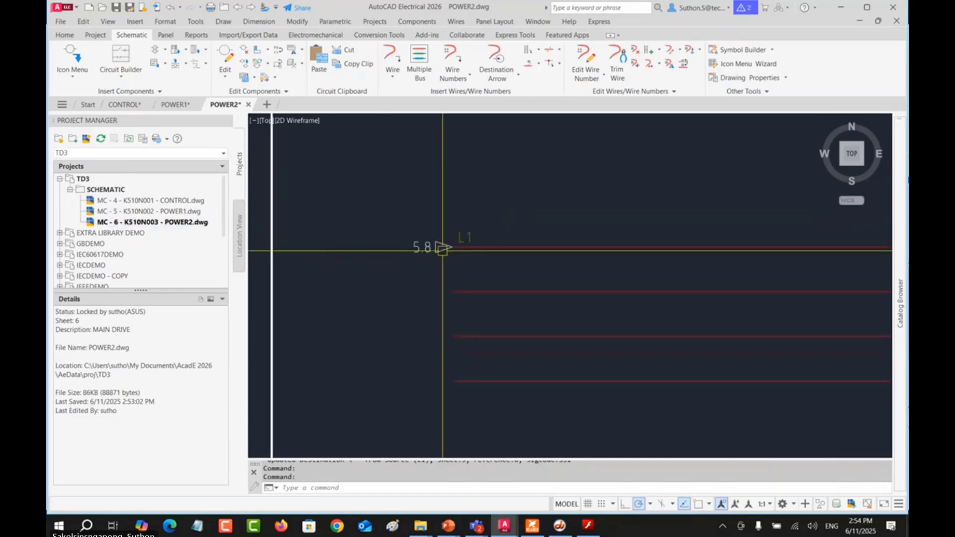
pyautogui.doubleClick(187, 211)
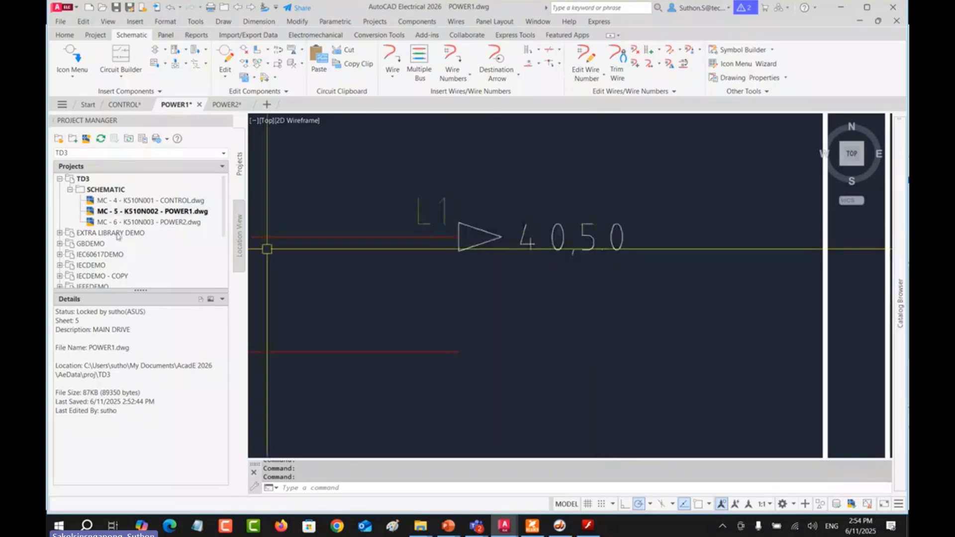
pyautogui.click(119, 223)
pyautogui.rightClick(592, 248)
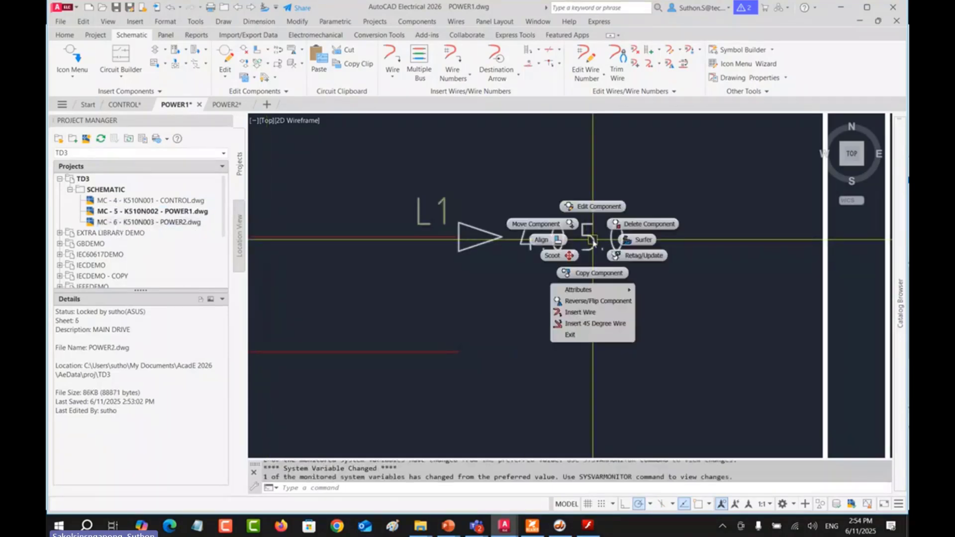
pyautogui.click(624, 259)
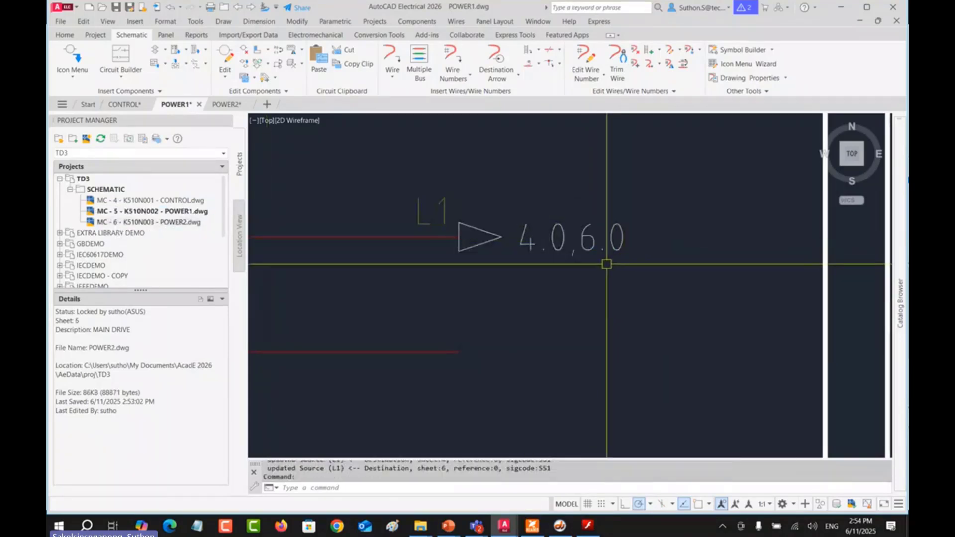
pyautogui.scroll(4, 608, 262)
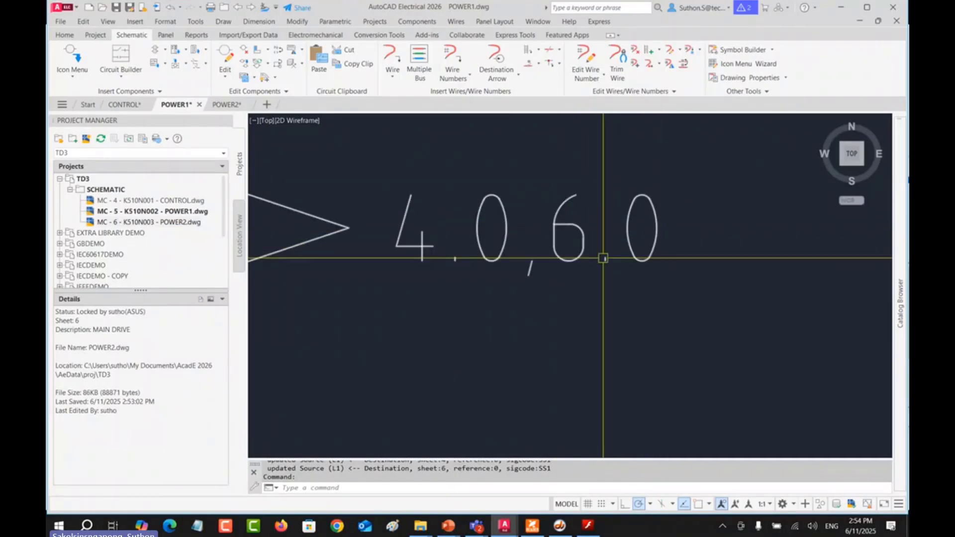
pyautogui.scroll(-5, 505, 290)
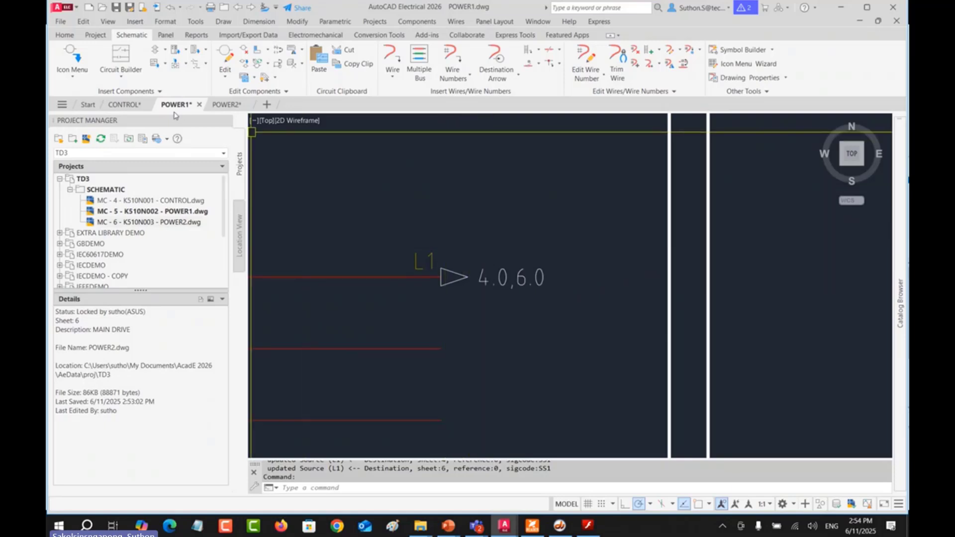
pyautogui.click(95, 35)
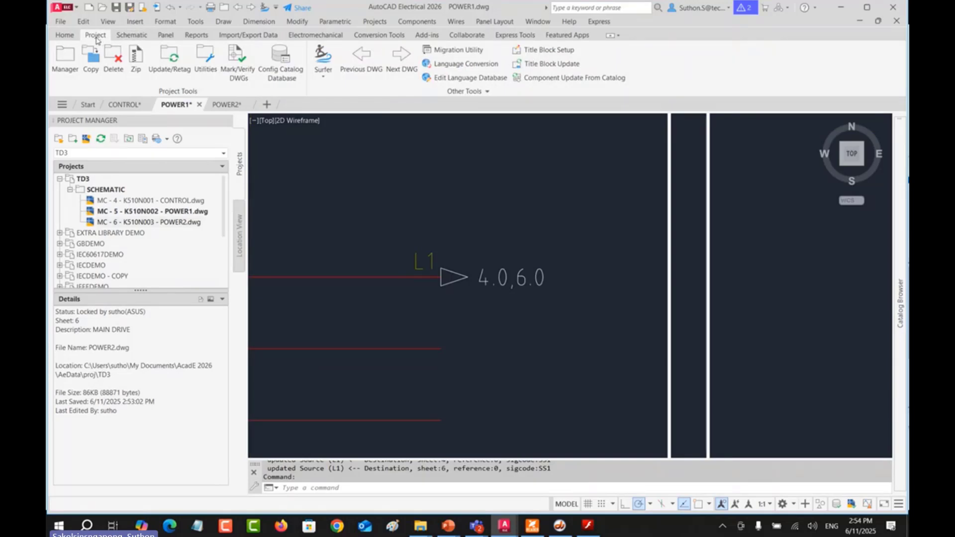
pyautogui.click(171, 63)
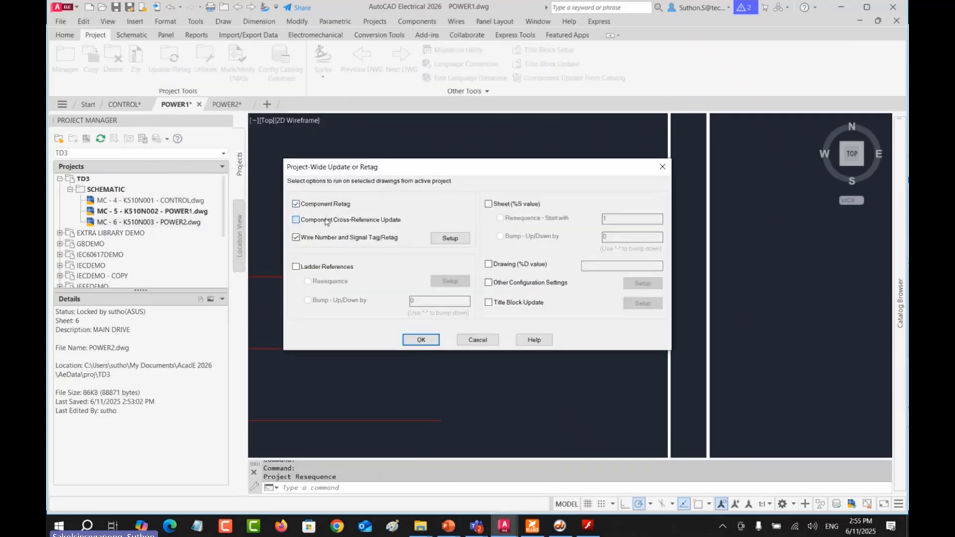
pyautogui.click(321, 240)
pyautogui.click(319, 242)
pyautogui.moveTo(379, 172)
pyautogui.mouseDown()
pyautogui.moveTo(195, 155)
pyautogui.moveTo(169, 104)
pyautogui.moveTo(203, 75)
pyautogui.mouseUp()
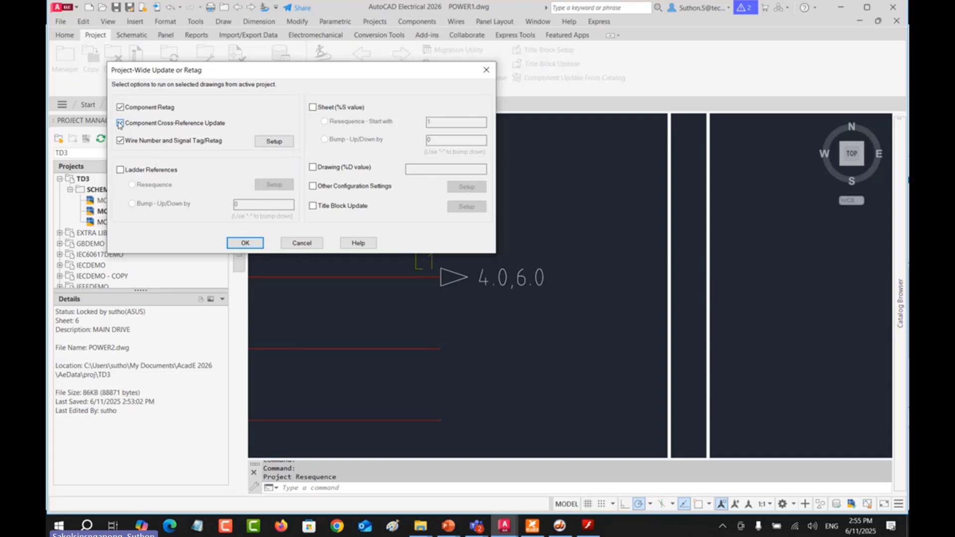
pyautogui.click(120, 142)
pyautogui.moveTo(244, 78); pyautogui.dragTo(250, 112)
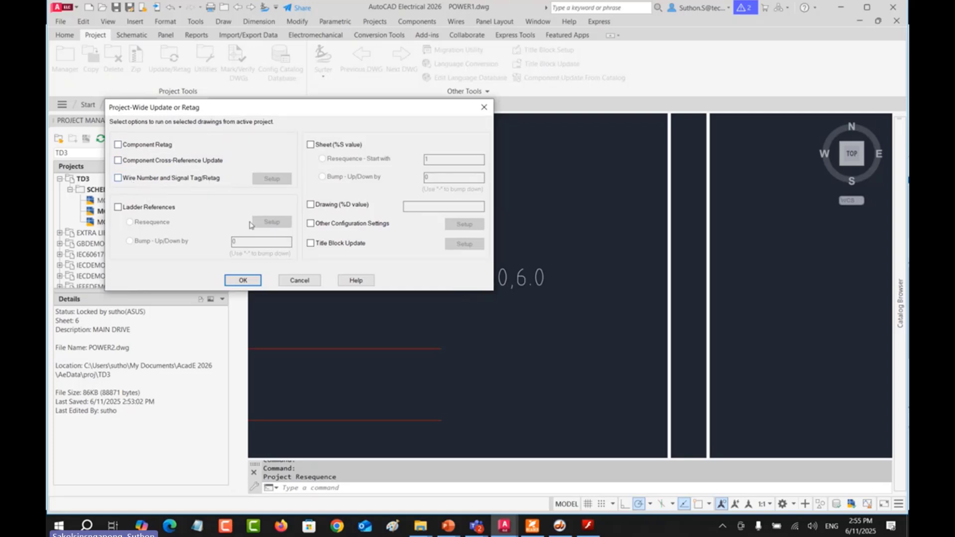
pyautogui.click(298, 280)
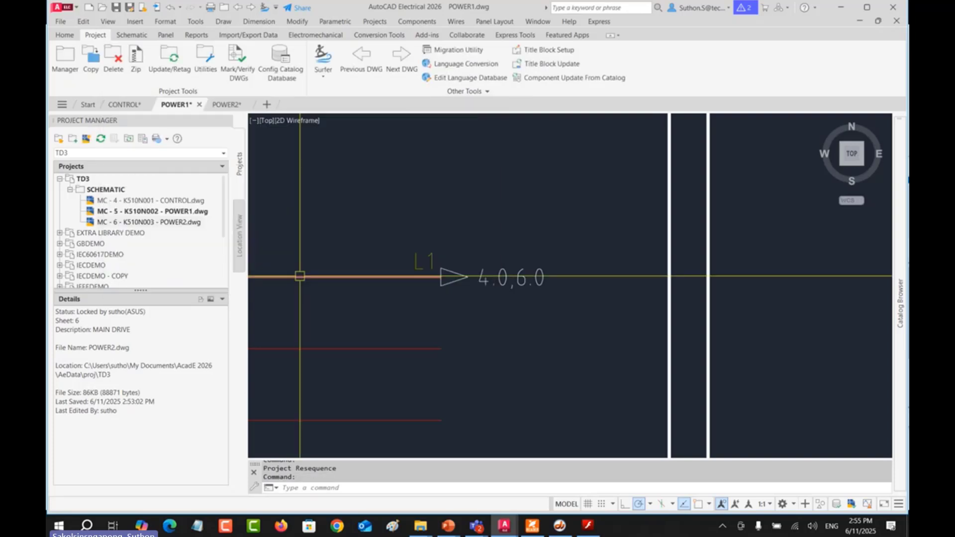
# Step: Repeat the retag/update of the L1 source arrow in POWER1.dwg and switch to the POWER2.dwg drawing
pyautogui.rightClick(540, 285)
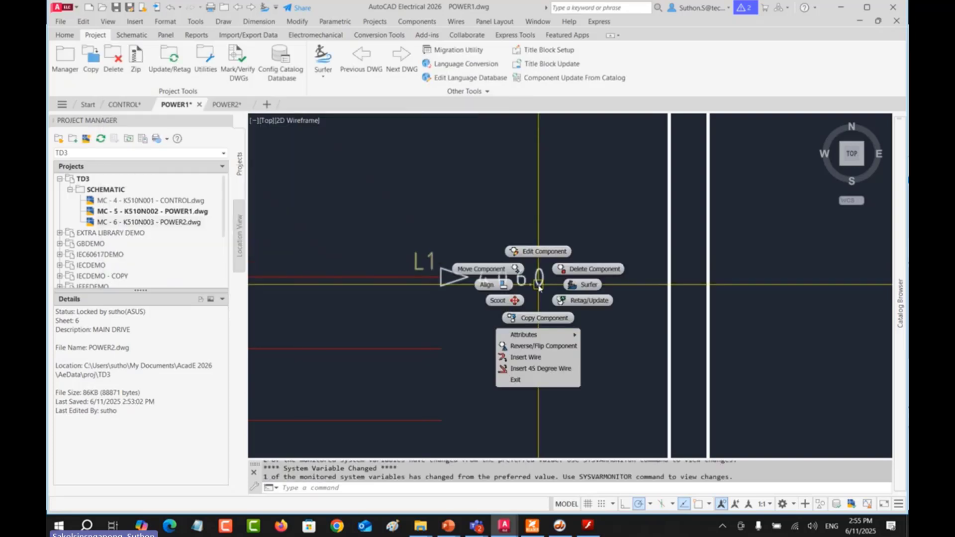
pyautogui.click(582, 300)
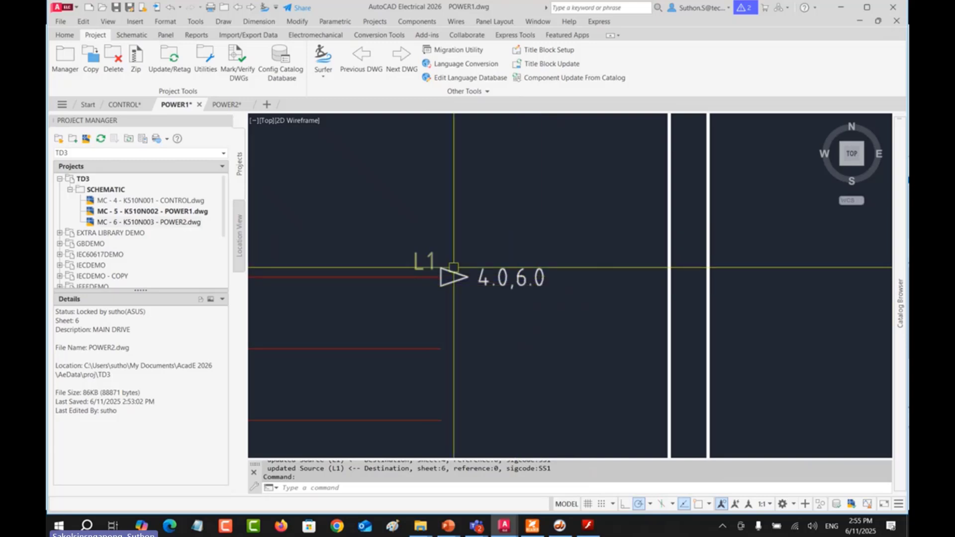
pyautogui.doubleClick(184, 222)
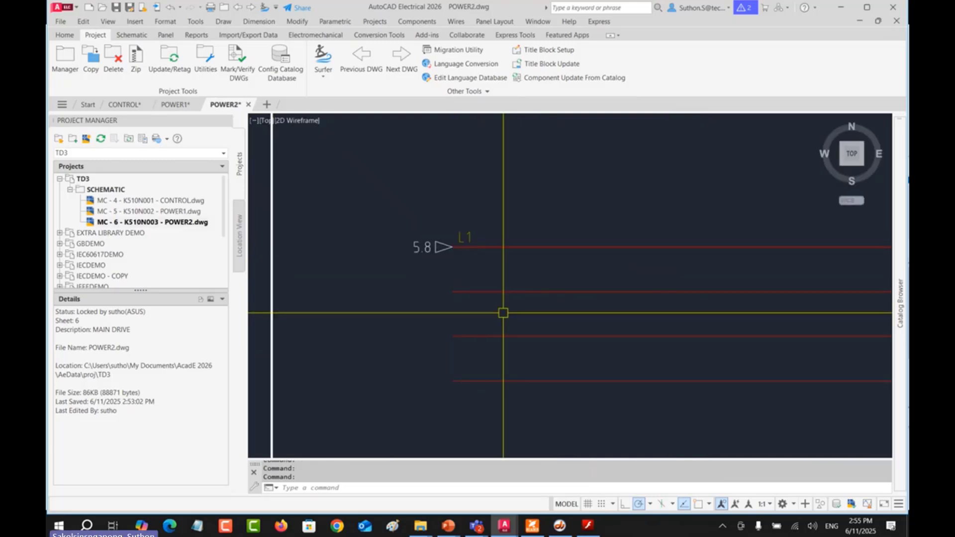
pyautogui.scroll(-5, 518, 297)
pyautogui.moveTo(661, 297)
pyautogui.mouseDown(button='middle')
pyautogui.moveTo(392, 294)
pyautogui.moveTo(522, 292)
pyautogui.mouseUp(button='middle')
pyautogui.scroll(4, 503, 292)
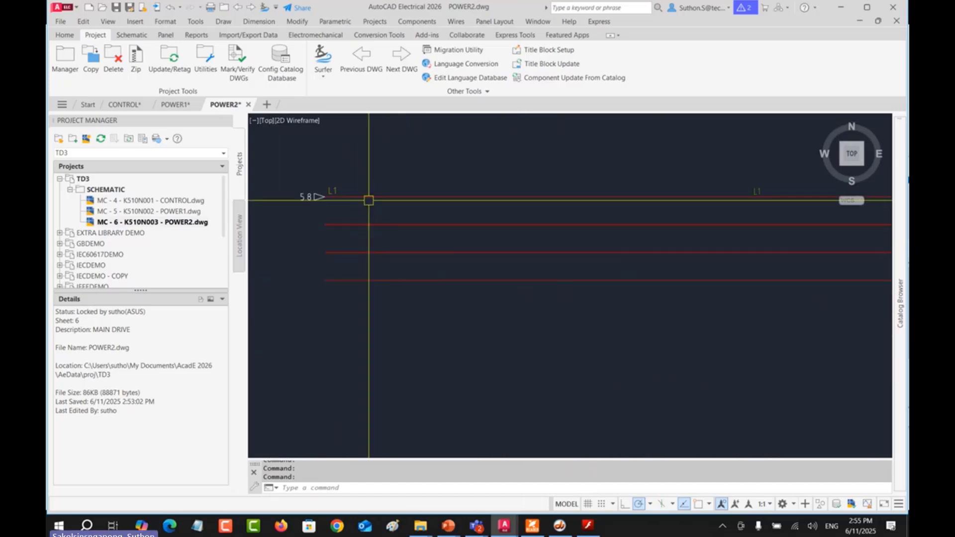
pyautogui.click(132, 35)
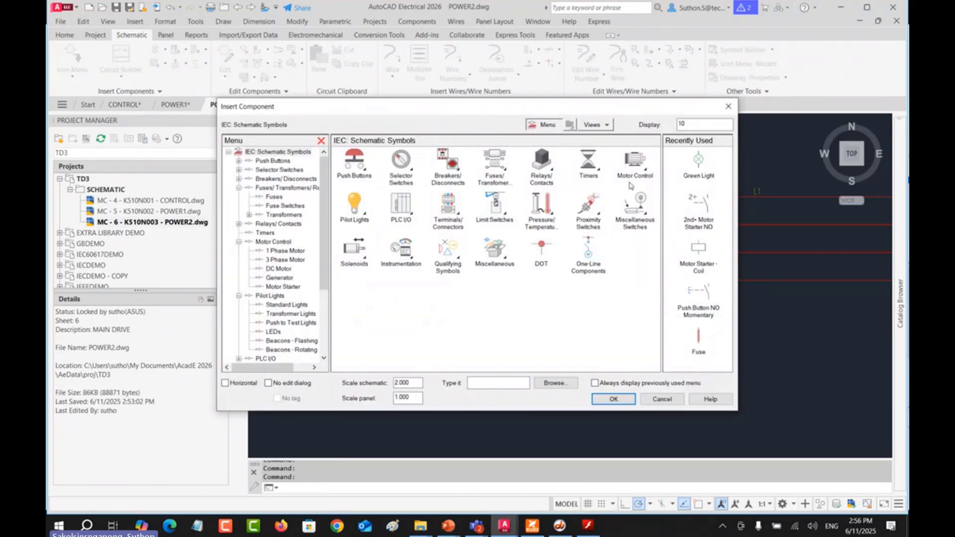
pyautogui.click(631, 185)
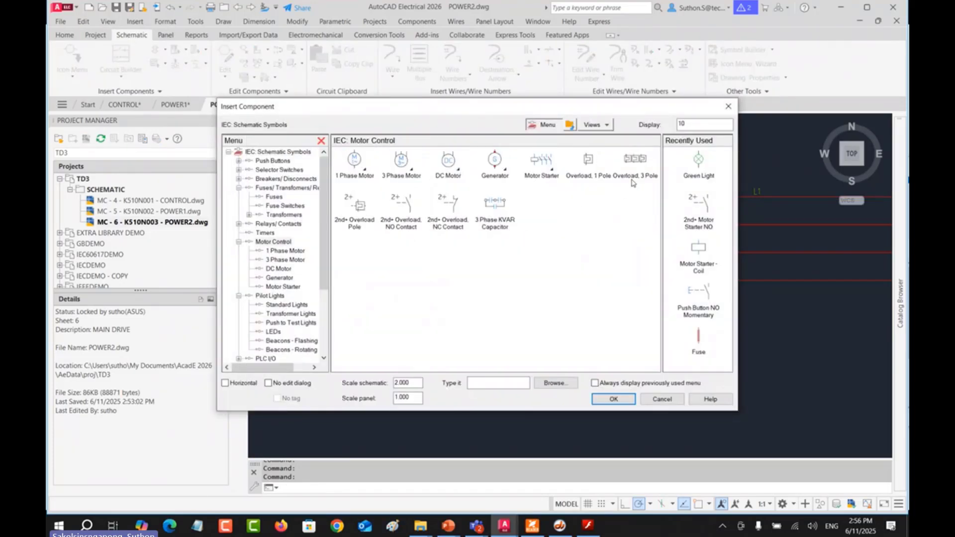
pyautogui.click(407, 176)
pyautogui.click(401, 166)
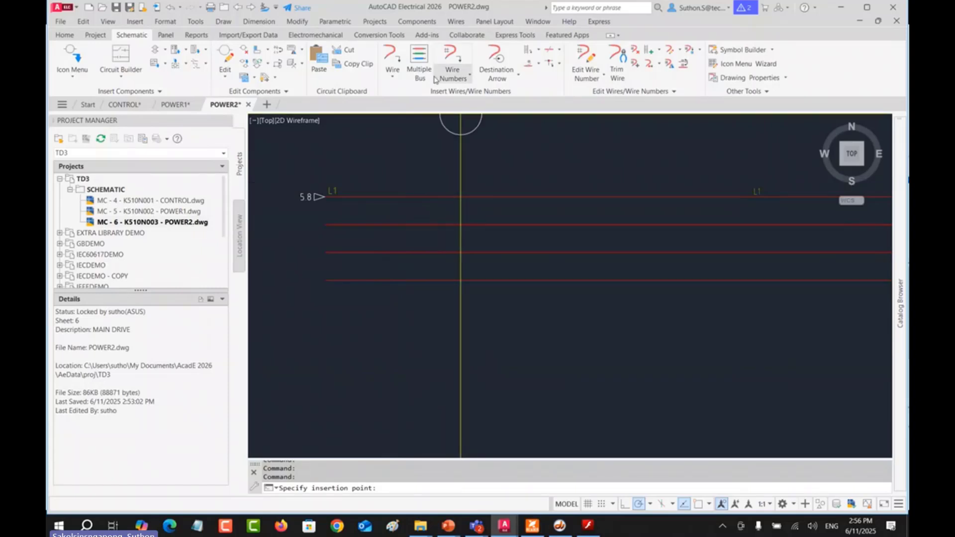
# Step: Insert a four-wire bus with 20 spacing, starting from the existing horizontal wires and running down to near the sheet's lower edge
pyautogui.click(419, 60)
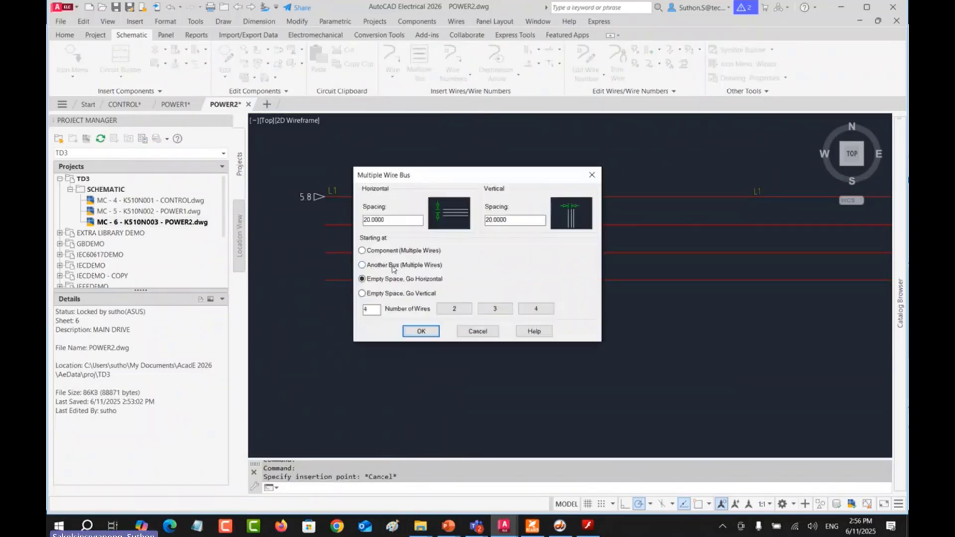
pyautogui.click(421, 331)
pyautogui.click(422, 197)
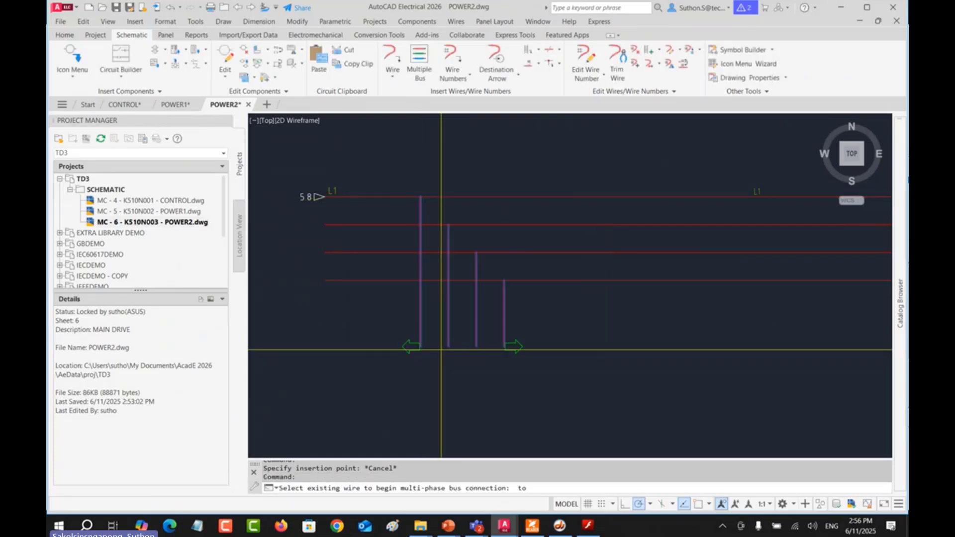
pyautogui.scroll(-5, 422, 299)
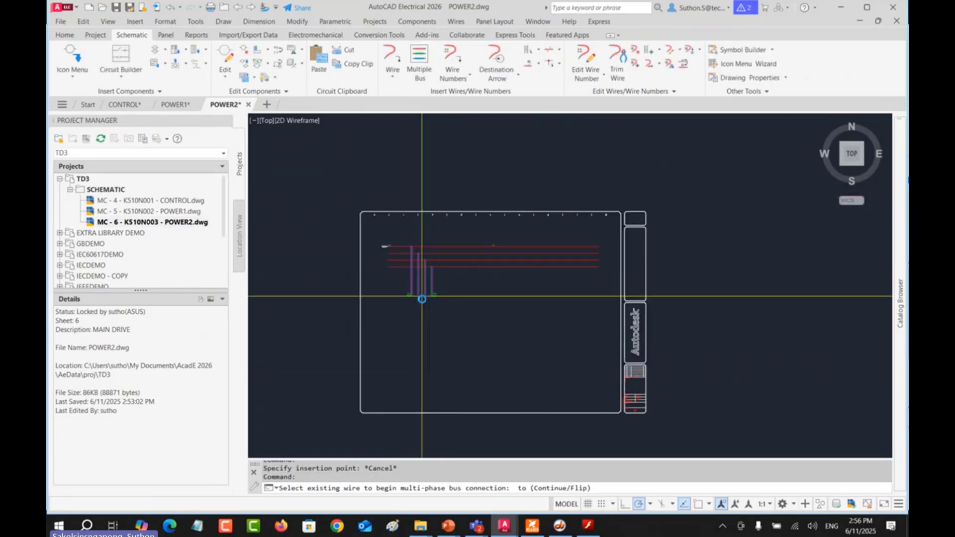
pyautogui.click(421, 388)
# Step: Examine the junction dots and crossing loops between the vertical bus and the horizontal wires, and follow the bus to its lower ends
pyautogui.scroll(10, 421, 263)
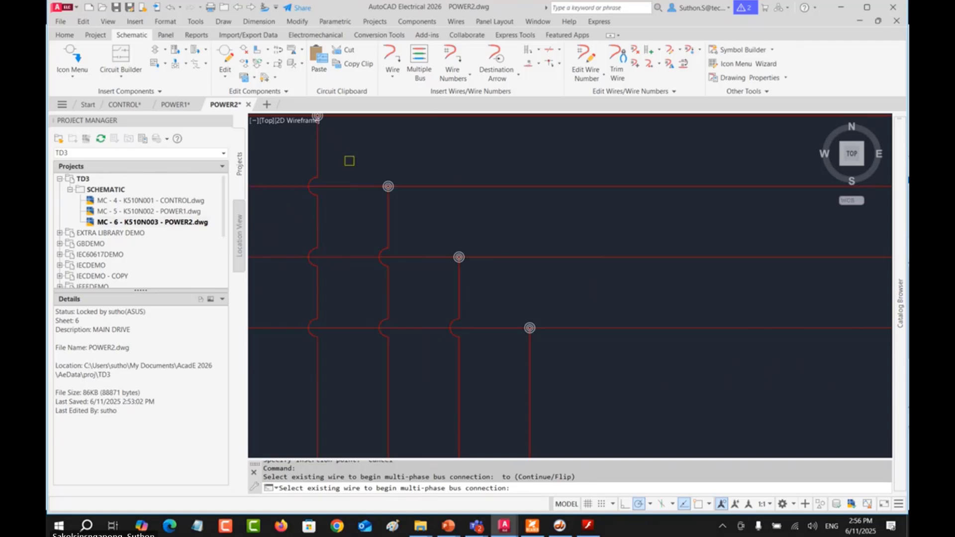
pyautogui.scroll(-2, 364, 180)
pyautogui.moveTo(366, 183); pyautogui.dragTo(388, 277, button='middle')
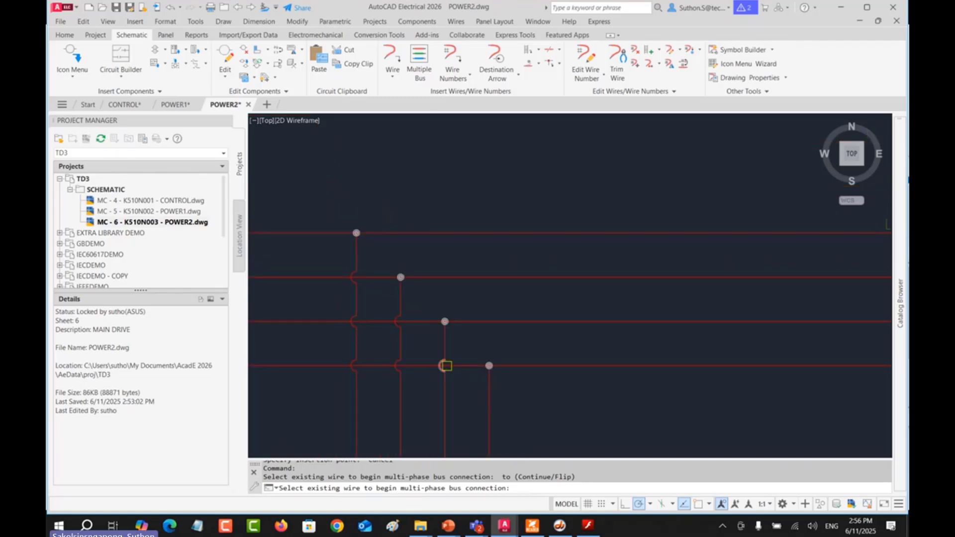
pyautogui.scroll(10, 445, 365)
pyautogui.scroll(-6, 440, 368)
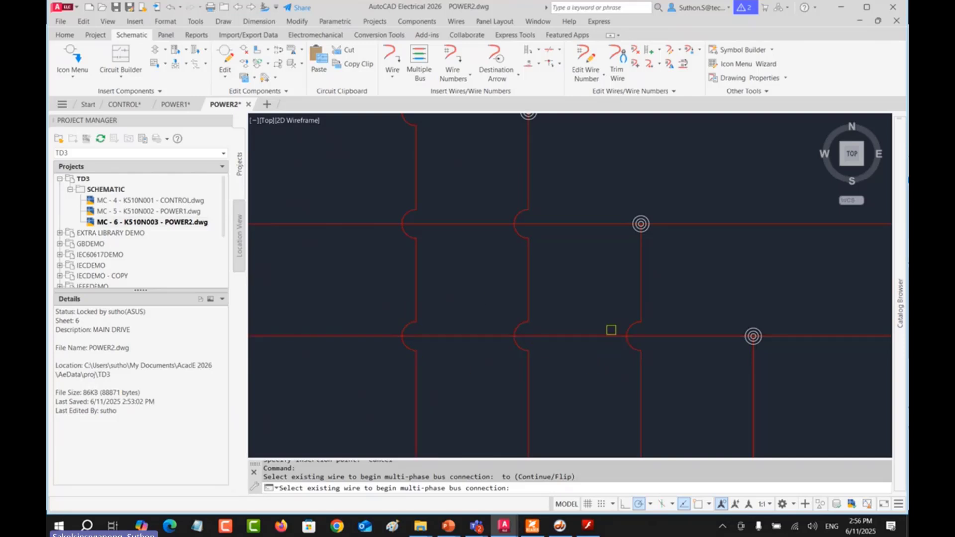
pyautogui.scroll(-3, 627, 347)
pyautogui.moveTo(626, 347); pyautogui.dragTo(424, 212, button='middle')
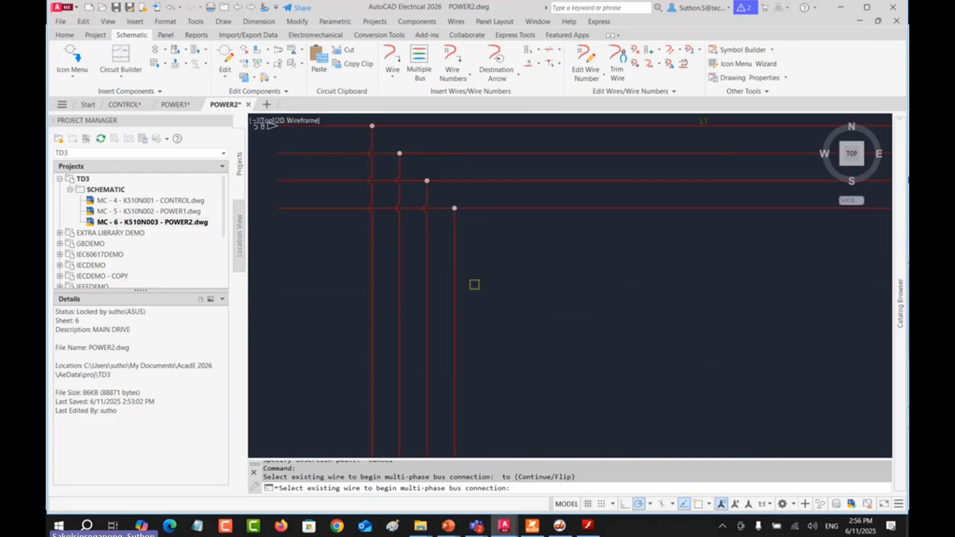
pyautogui.scroll(-2, 489, 352)
pyautogui.moveTo(490, 352); pyautogui.dragTo(558, 143, button='middle')
pyautogui.moveTo(547, 248); pyautogui.dragTo(497, 231, button='middle')
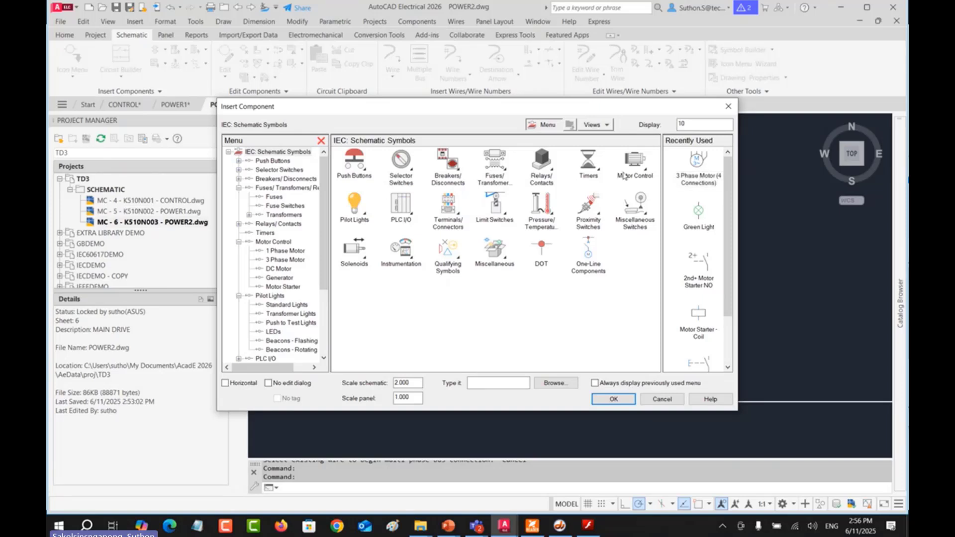
# Step: Insert a 3 Phase Motor (4 Connections) at the lower end of the four-wire bus, assign an AB AC motor catalog number and map the symbol
pyautogui.click(696, 168)
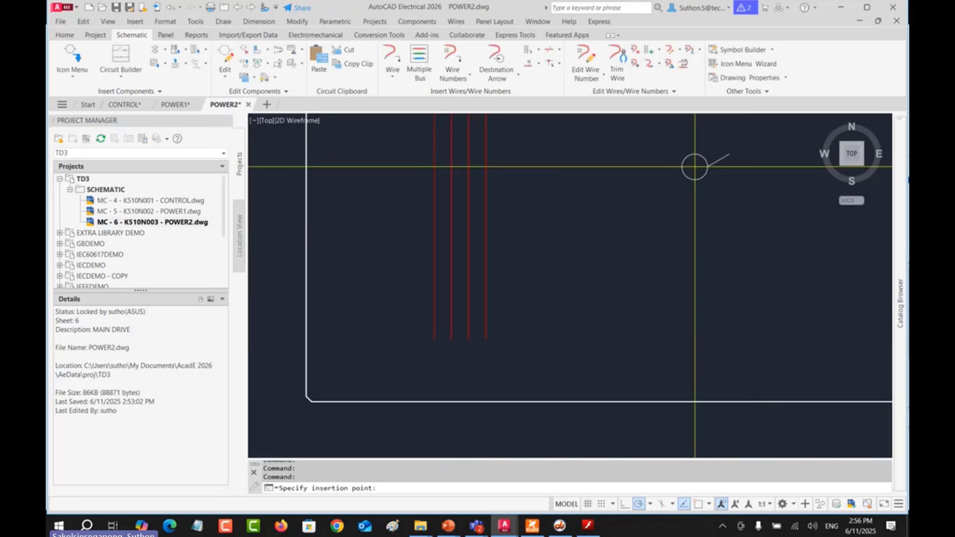
pyautogui.click(451, 325)
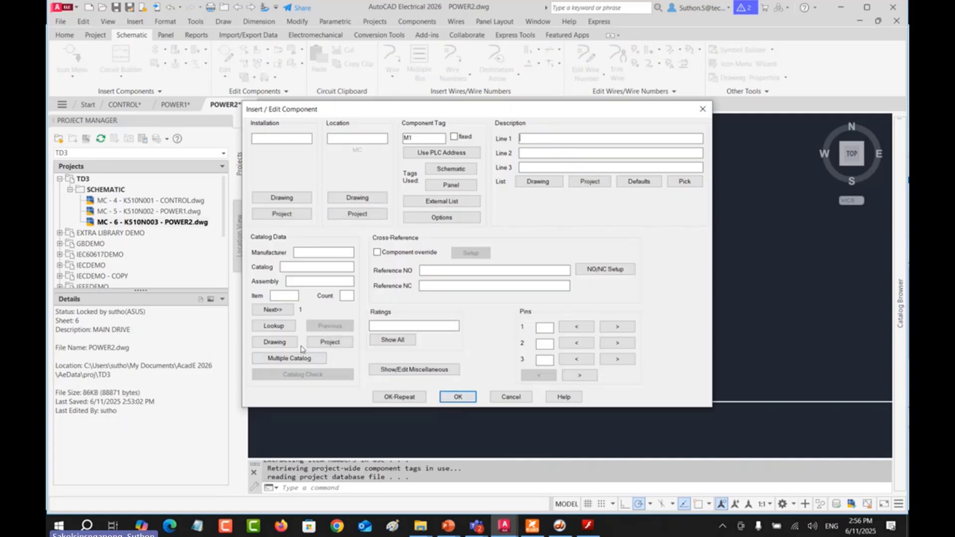
pyautogui.click(269, 329)
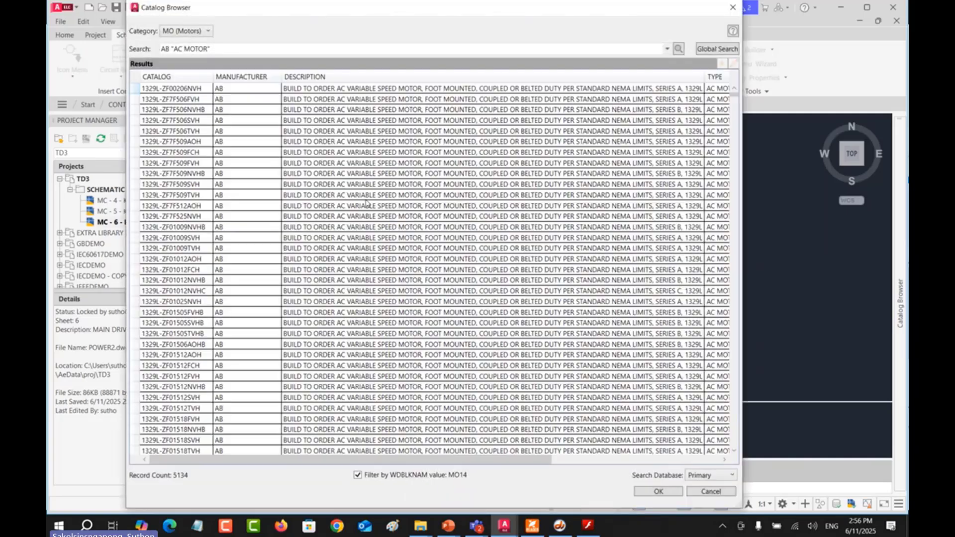
pyautogui.press('Escape')
pyautogui.click(456, 396)
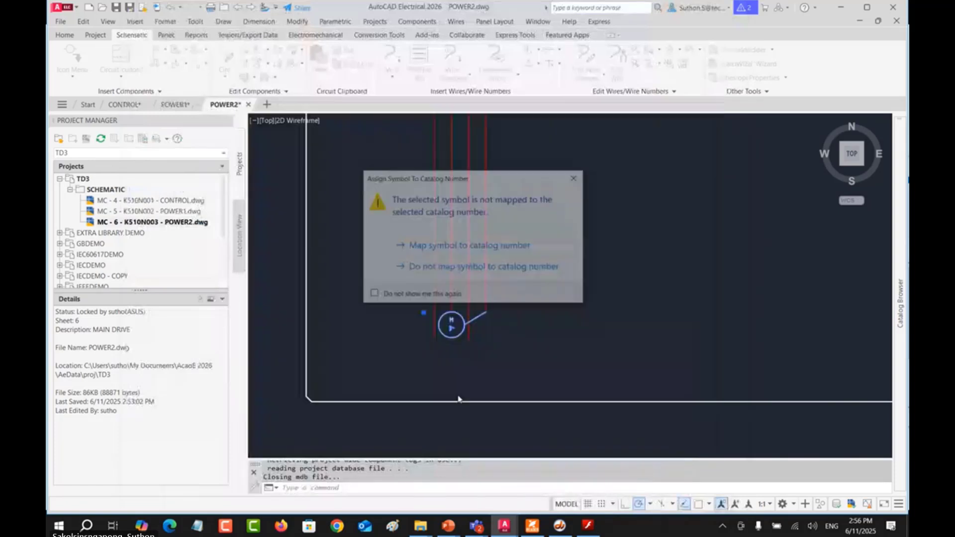
pyautogui.click(448, 245)
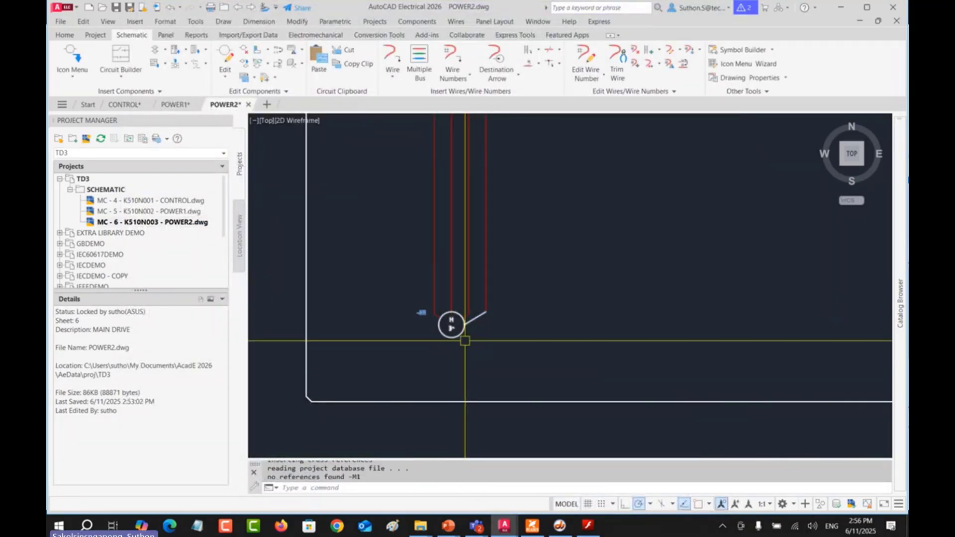
pyautogui.scroll(5, 416, 294)
pyautogui.scroll(-2, 416, 294)
pyautogui.moveTo(416, 295)
pyautogui.mouseDown(button='middle')
pyautogui.moveTo(489, 297)
pyautogui.moveTo(589, 269)
pyautogui.mouseUp(button='middle')
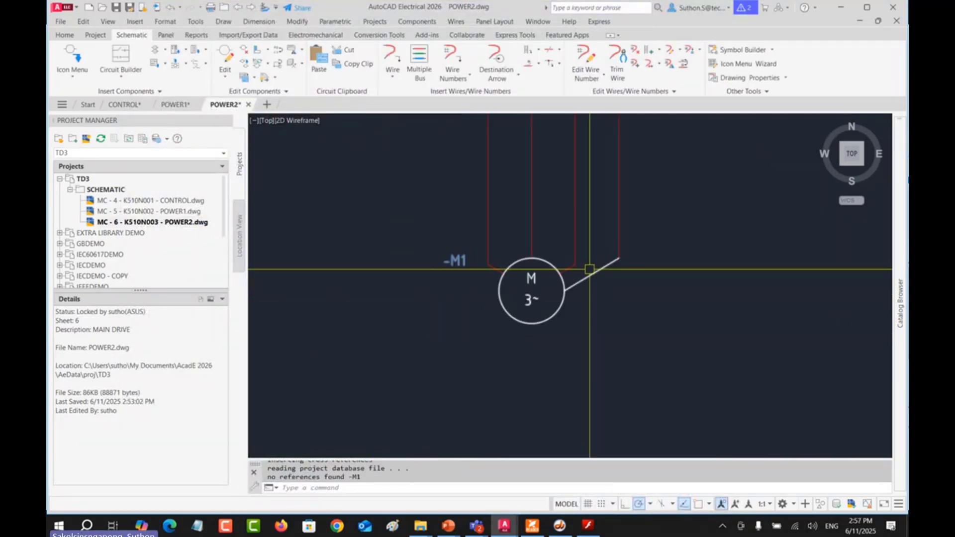
# Step: Insert a Motor Starter 3 Pole NO (Power) on the first three vertical bus wires below the horizontal wires, building to the right
pyautogui.scroll(-4, 589, 207)
pyautogui.moveTo(559, 213); pyautogui.dragTo(417, 339, button='middle')
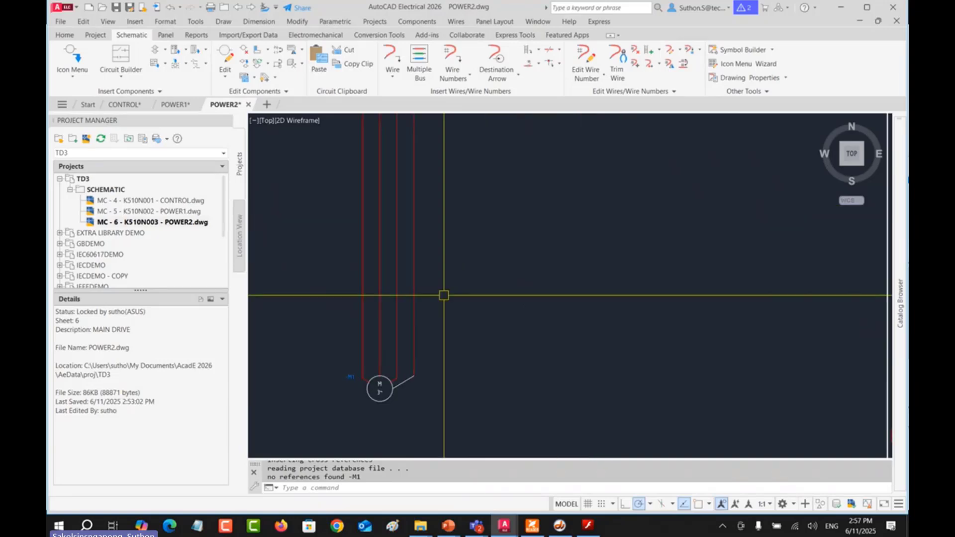
pyautogui.scroll(-2, 438, 288)
pyautogui.scroll(3, 438, 289)
pyautogui.moveTo(419, 230); pyautogui.dragTo(440, 242, button='middle')
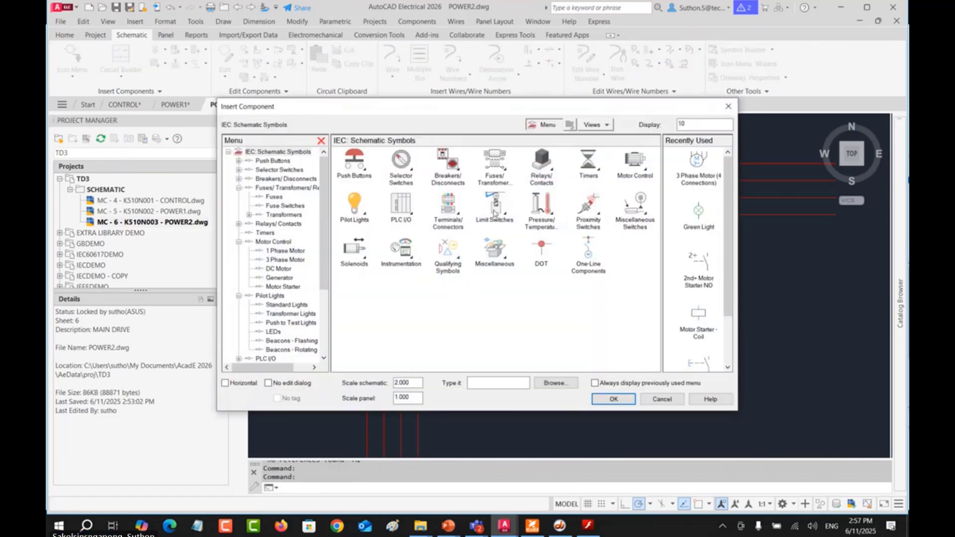
pyautogui.moveTo(532, 111); pyautogui.dragTo(389, 144)
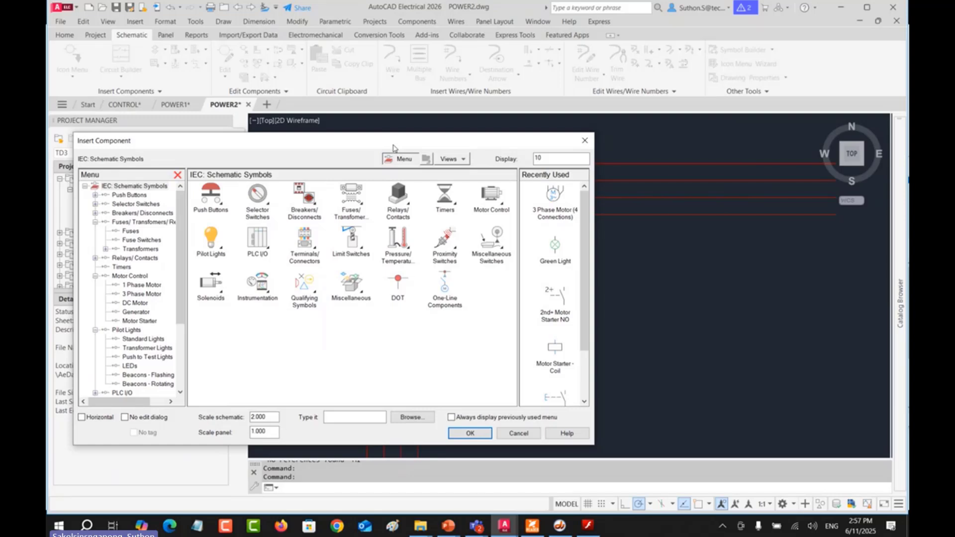
pyautogui.rightClick(396, 149)
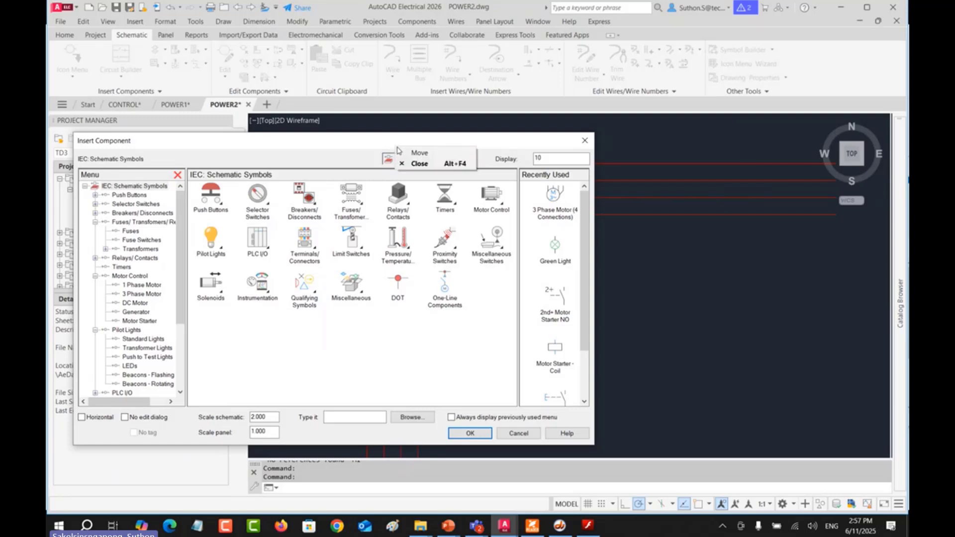
pyautogui.click(391, 142)
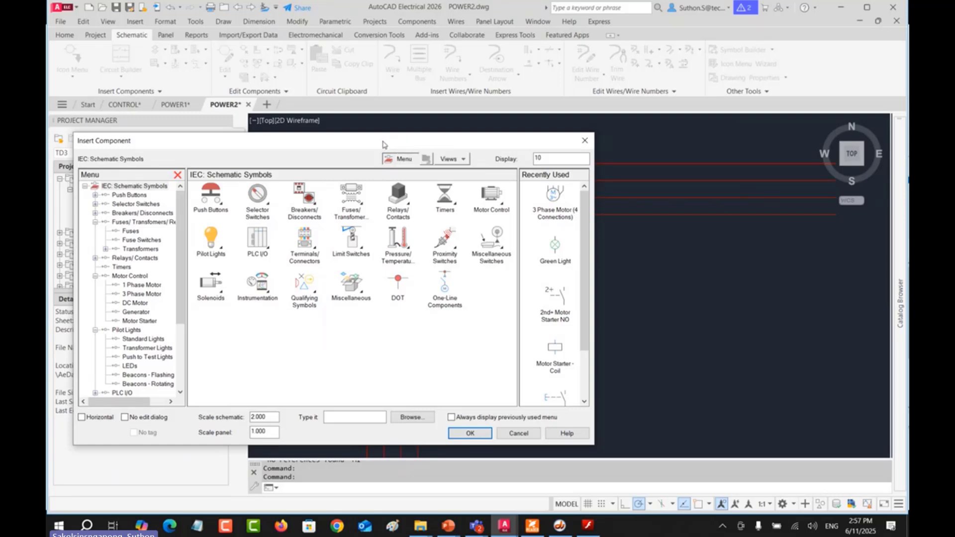
pyautogui.click(492, 211)
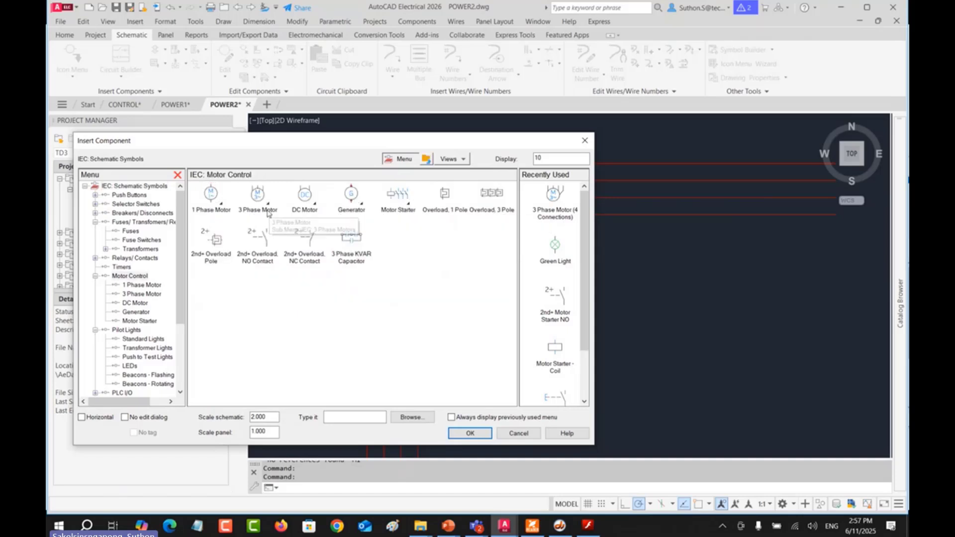
pyautogui.click(403, 214)
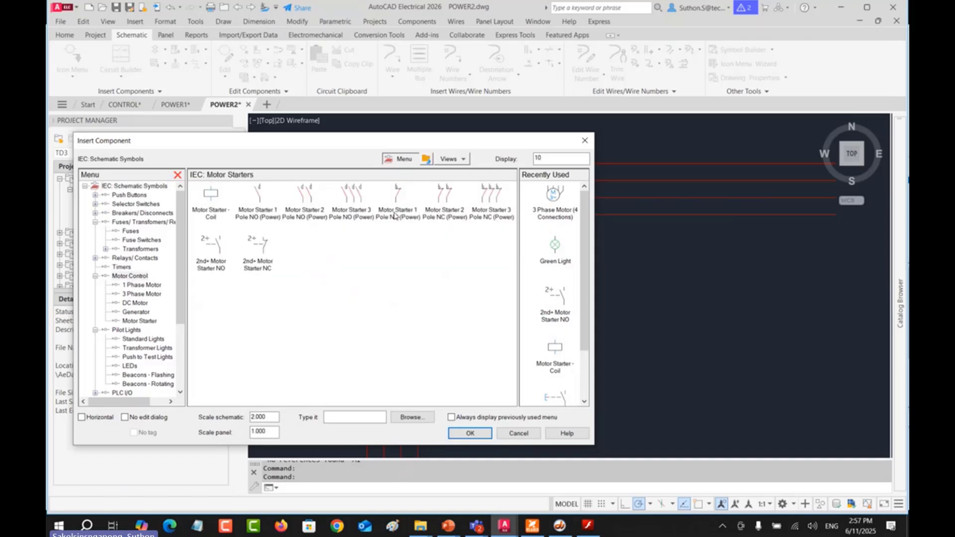
pyautogui.click(351, 215)
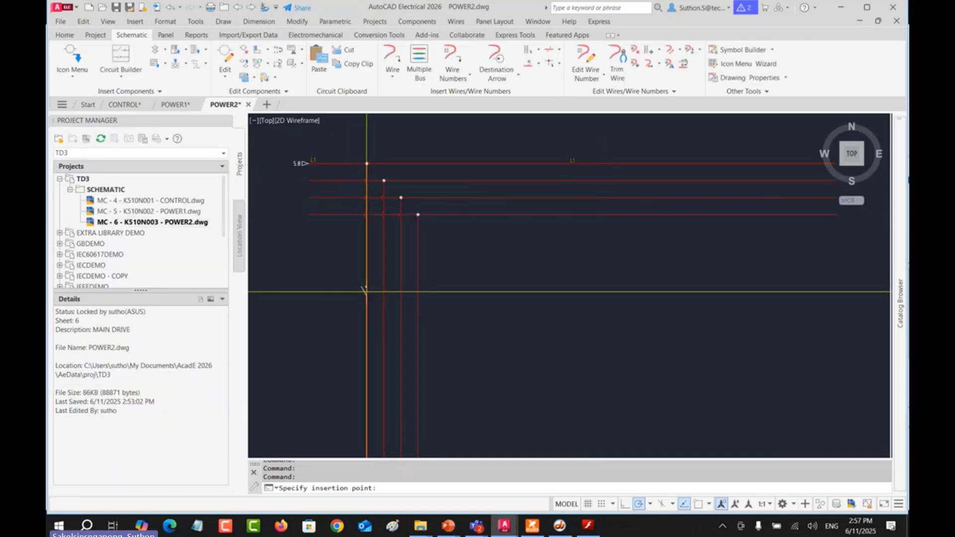
pyautogui.click(366, 292)
pyautogui.click(504, 253)
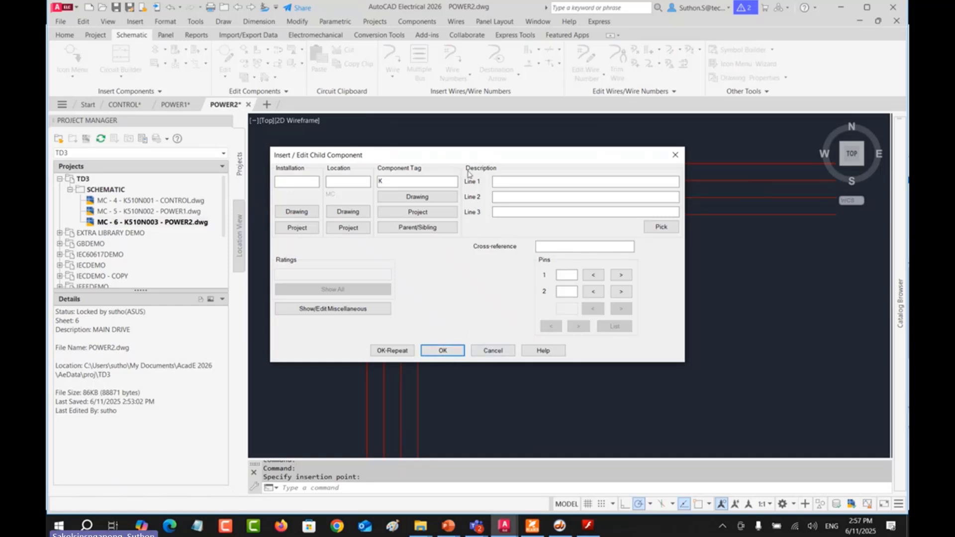
# Step: Link the motor starter contacts to the project component -Q1 from sheet 4, without mapping the symbol to a catalog number
pyautogui.moveTo(471, 156); pyautogui.dragTo(642, 139)
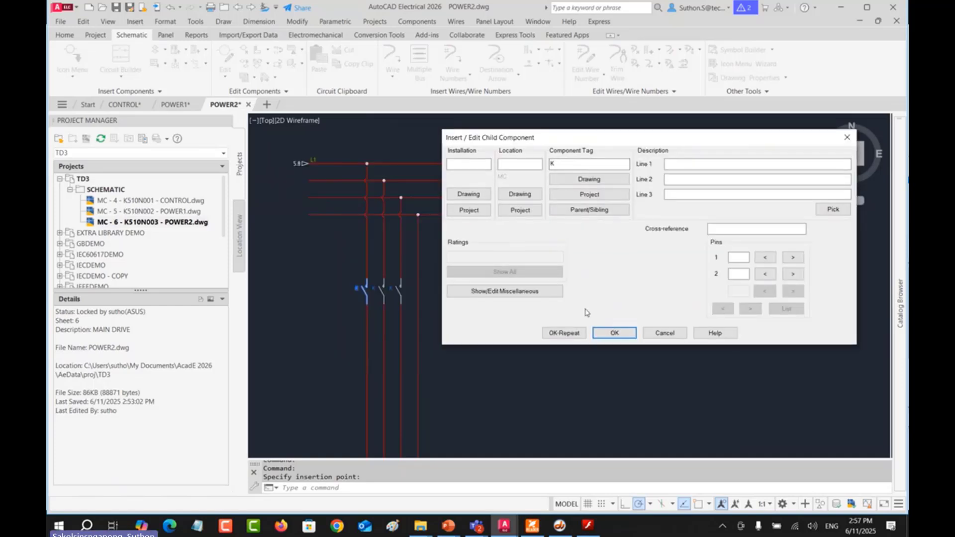
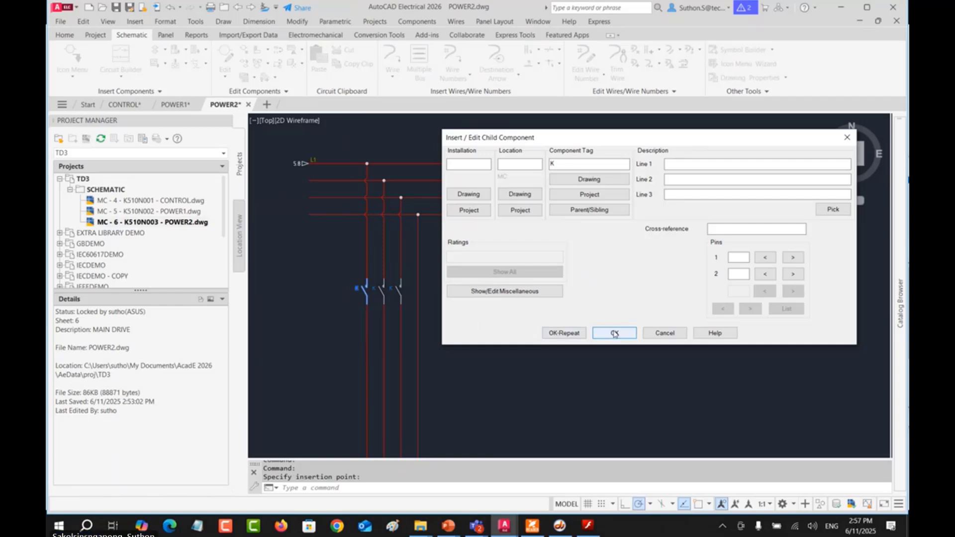
pyautogui.click(592, 193)
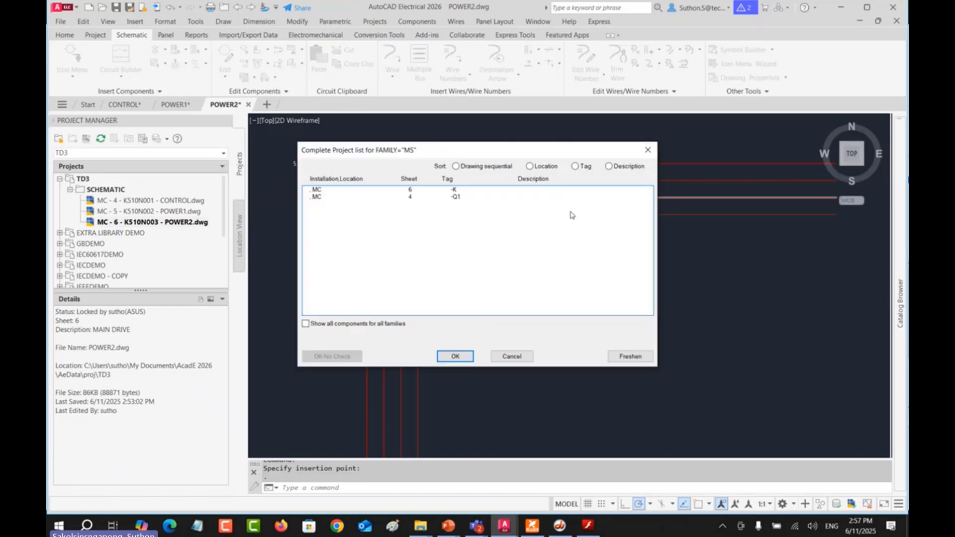
pyautogui.click(452, 197)
pyautogui.click(456, 356)
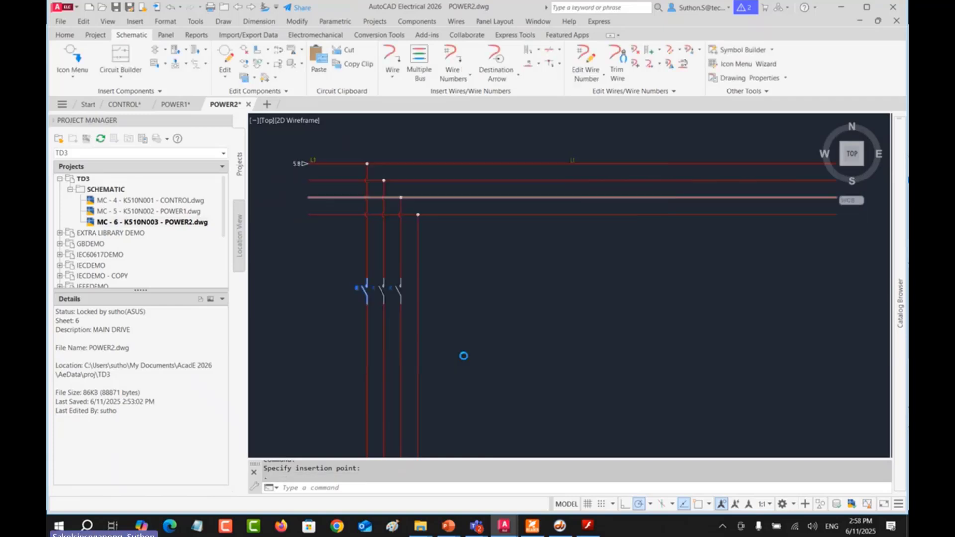
pyautogui.click(438, 349)
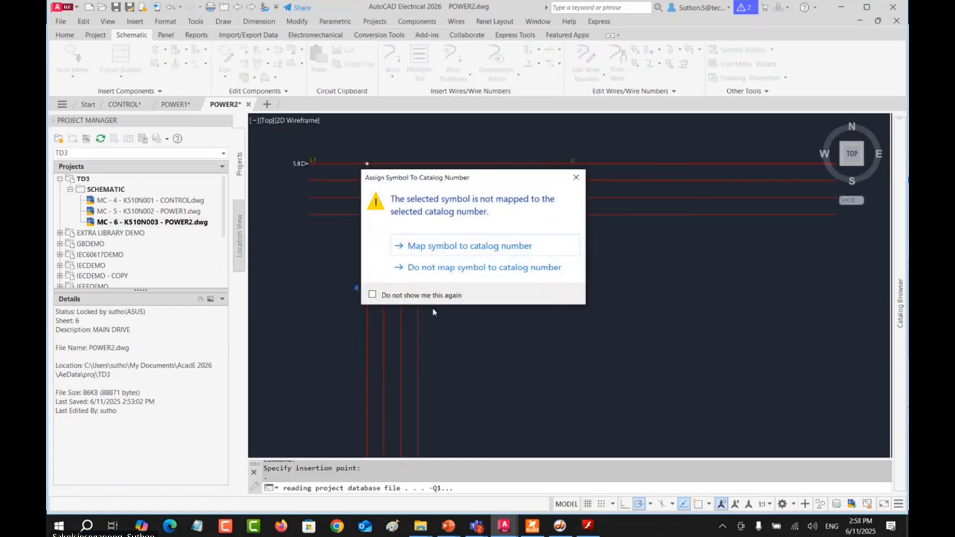
pyautogui.click(433, 265)
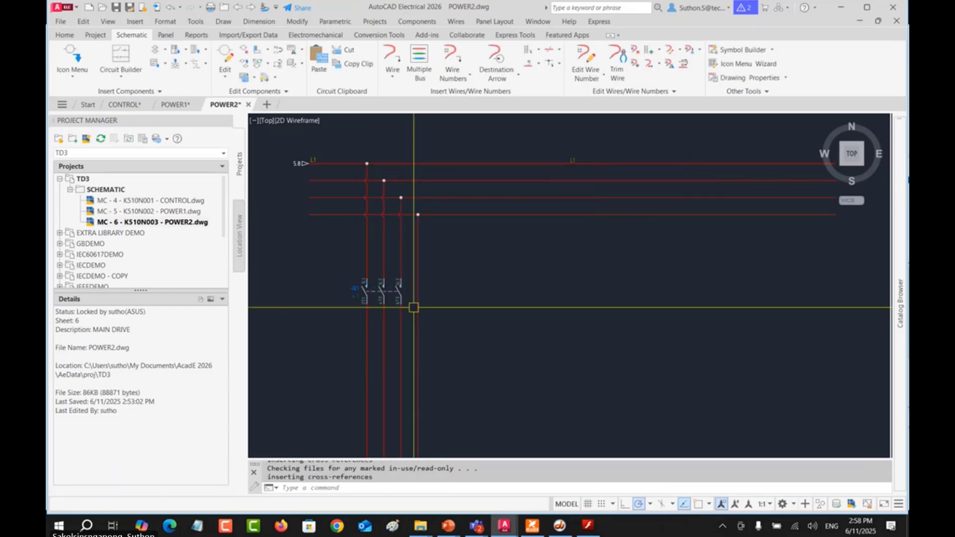
# Step: Examine the tag, cross-reference, pin numbers and dashed link line of the three -Q1 contacts
pyautogui.scroll(6, 413, 307)
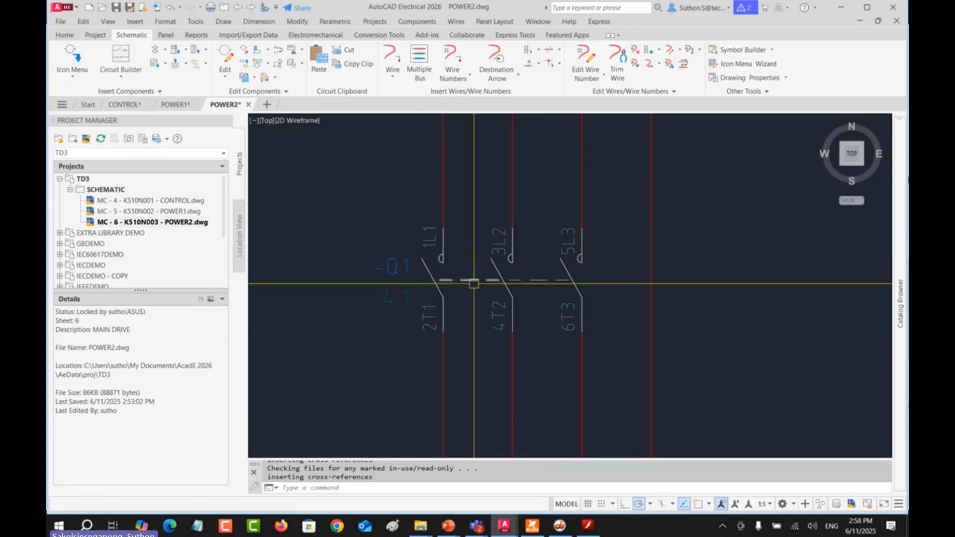
pyautogui.scroll(4, 463, 285)
pyautogui.click(463, 271)
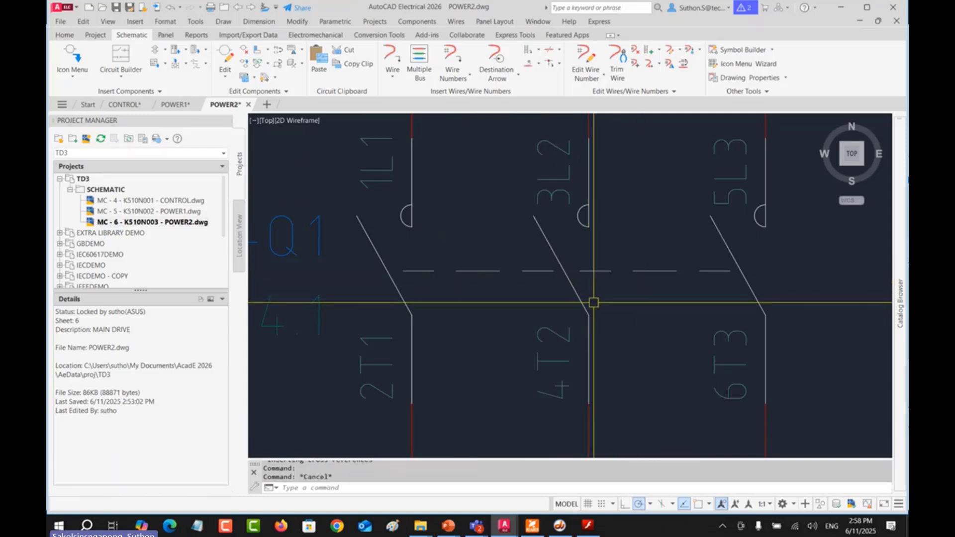
pyautogui.click(542, 272)
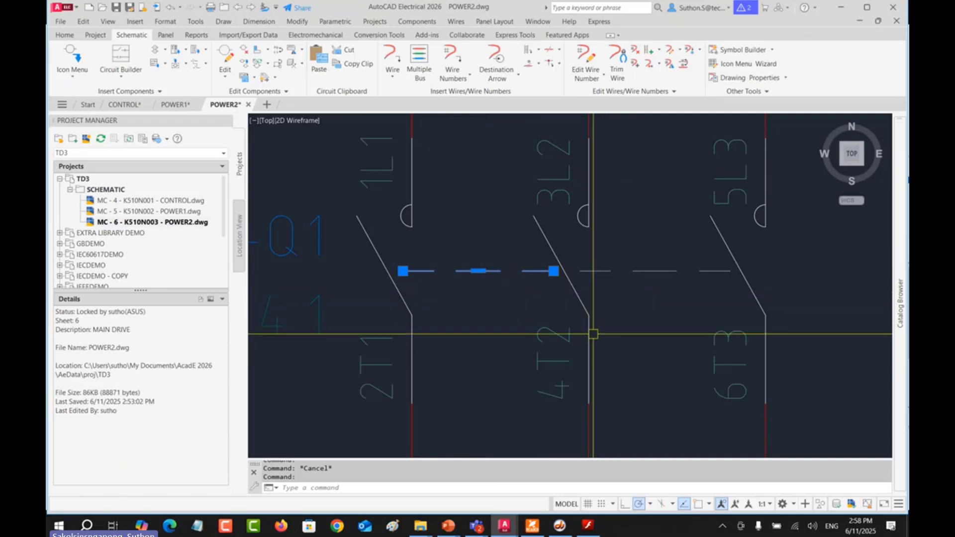
pyautogui.press('Escape')
pyautogui.scroll(-4, 593, 334)
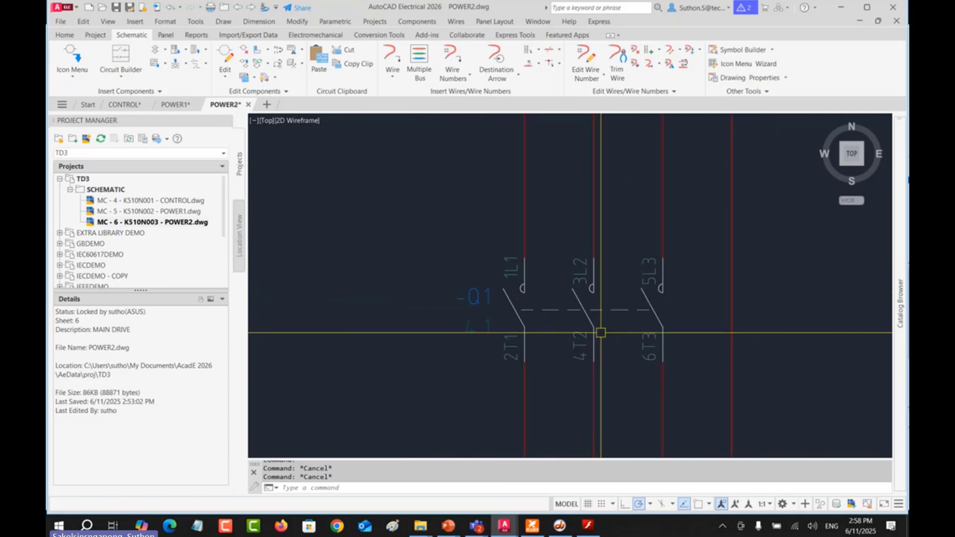
# Step: Insert a 3 Pole fuse switch tagged F2 on the first three vertical wires above the -Q1 contacts, building to the right
pyautogui.moveTo(599, 330); pyautogui.dragTo(484, 369, button='middle')
pyautogui.scroll(-4, 471, 381)
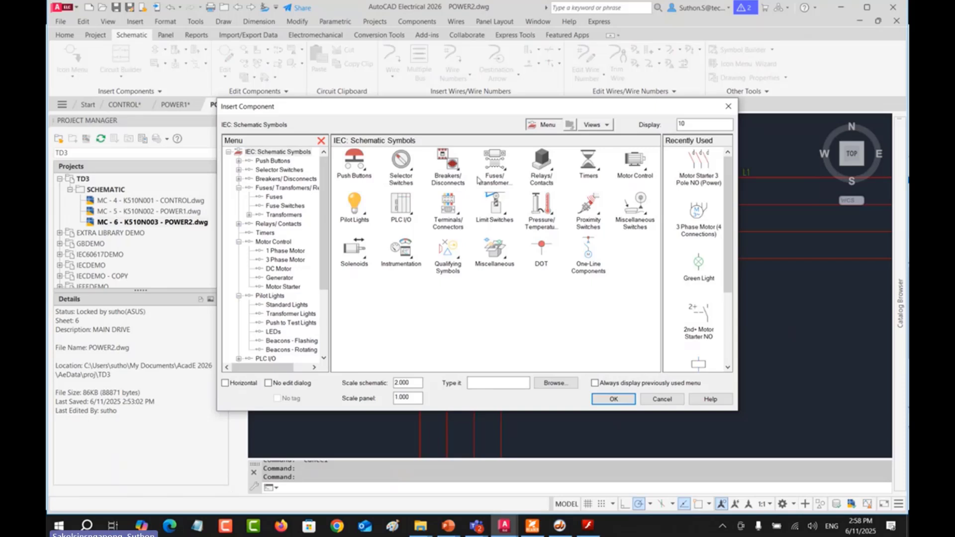
pyautogui.click(495, 177)
pyautogui.click(402, 164)
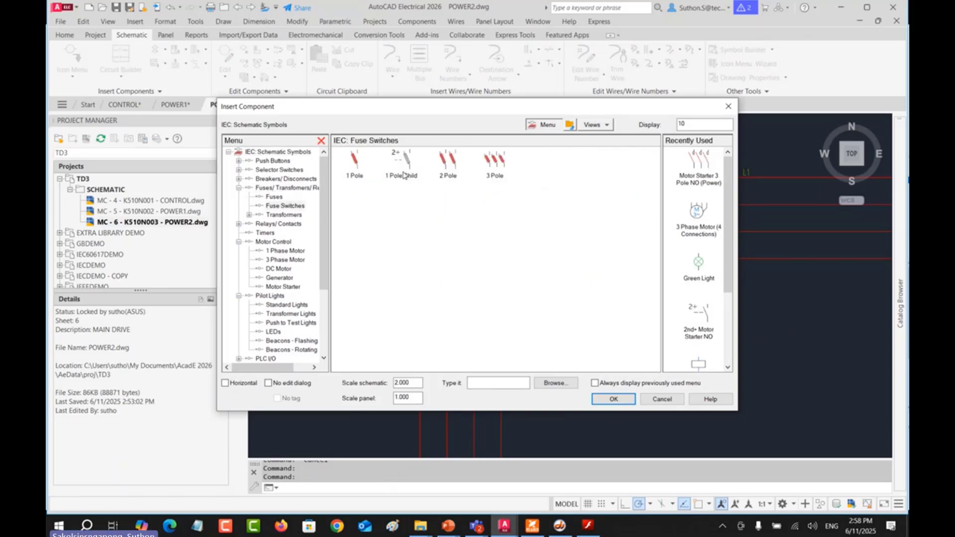
pyautogui.click(492, 170)
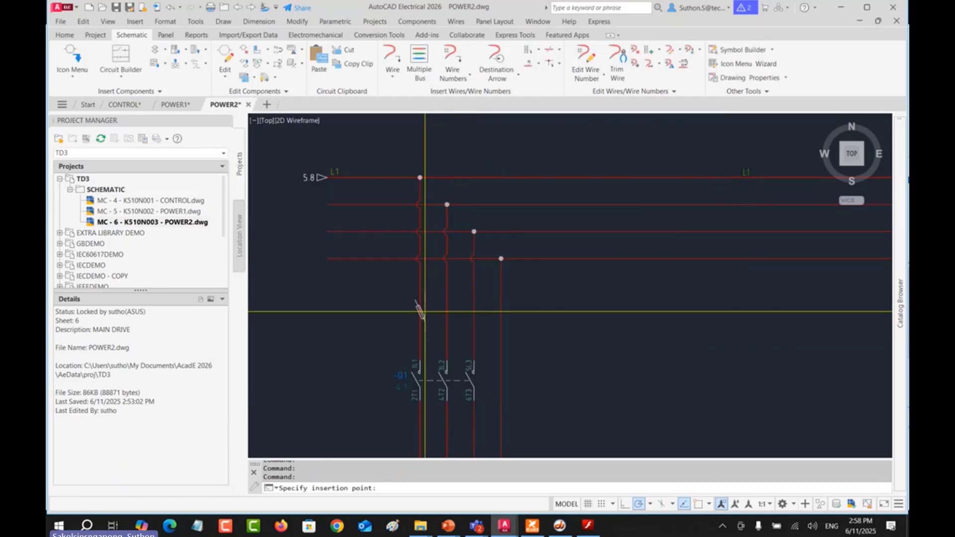
pyautogui.click(418, 311)
pyautogui.click(508, 252)
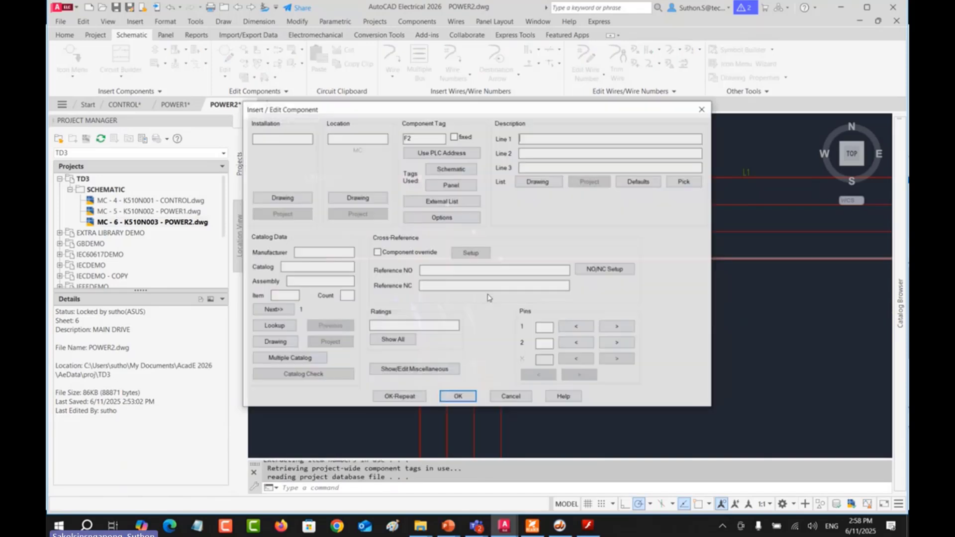
pyautogui.click(468, 398)
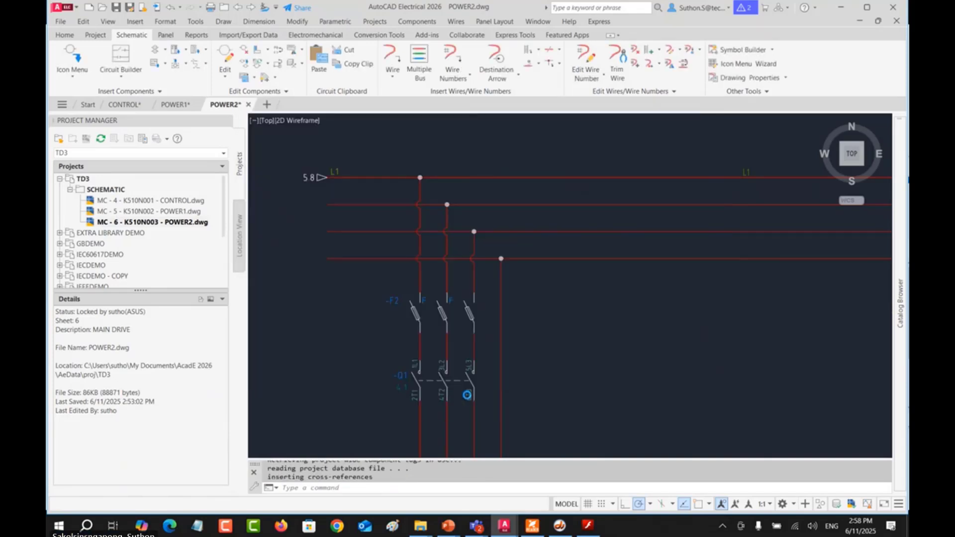
# Step: Assign the Bussmann JKS-25 fuse to -F2, map the symbol to that catalog number, and update its related contacts
pyautogui.rightClick(417, 319)
pyautogui.click(418, 287)
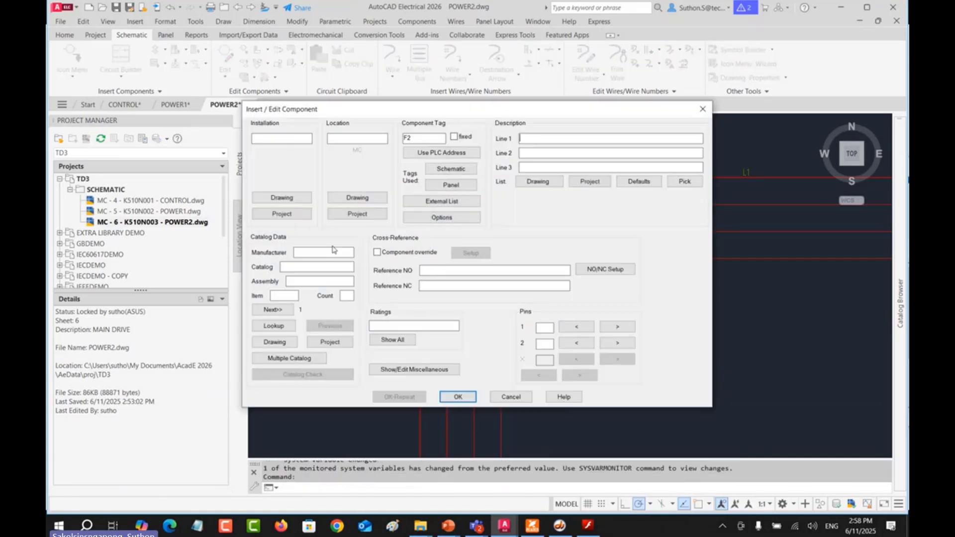
pyautogui.click(274, 326)
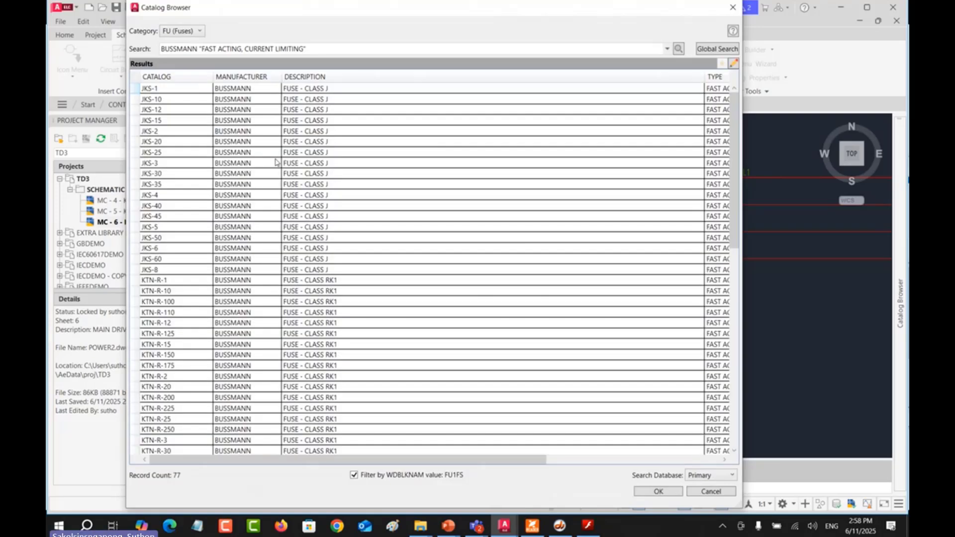
pyautogui.doubleClick(272, 155)
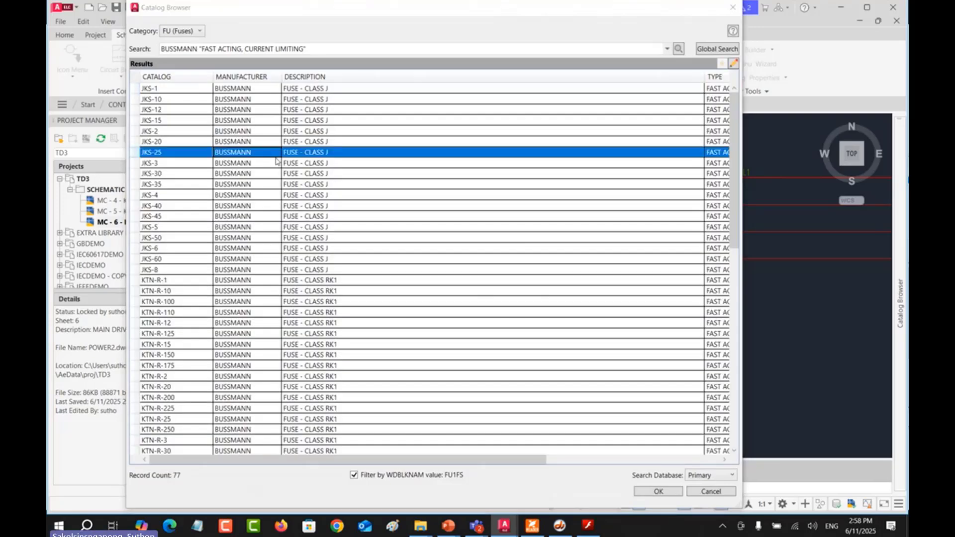
pyautogui.click(459, 400)
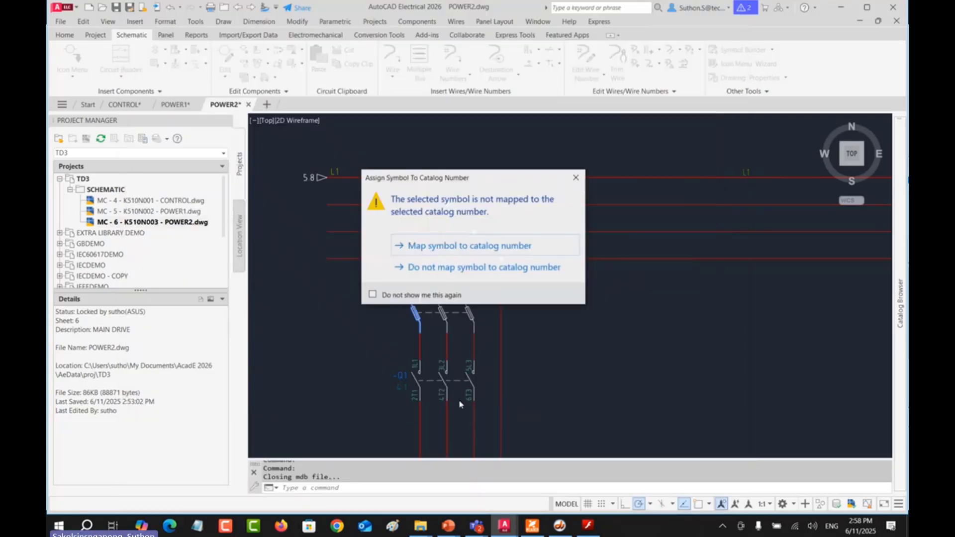
pyautogui.click(453, 251)
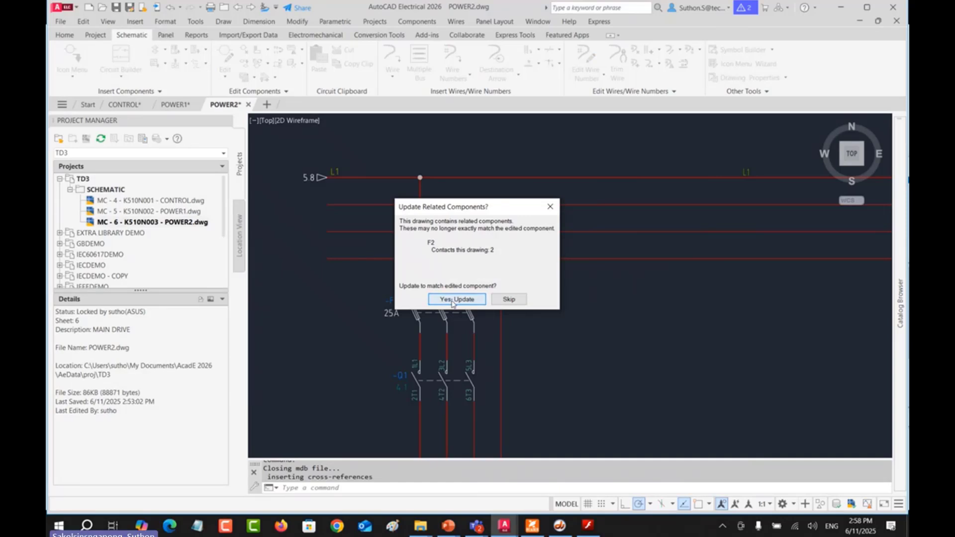
pyautogui.click(457, 297)
# Step: Hide the overlapping 25A rating attributes of the second and third -F2 fuse poles
pyautogui.scroll(6, 436, 337)
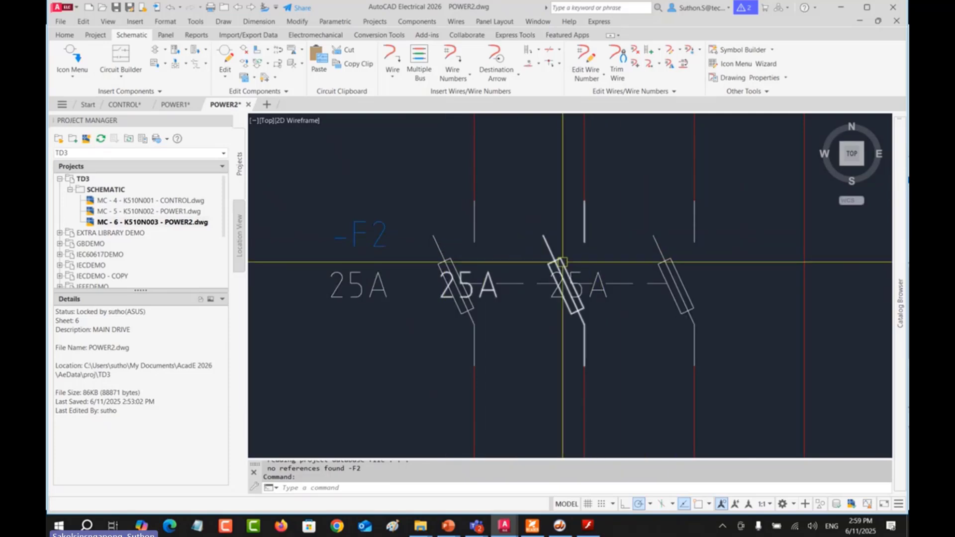
pyautogui.scroll(4, 497, 295)
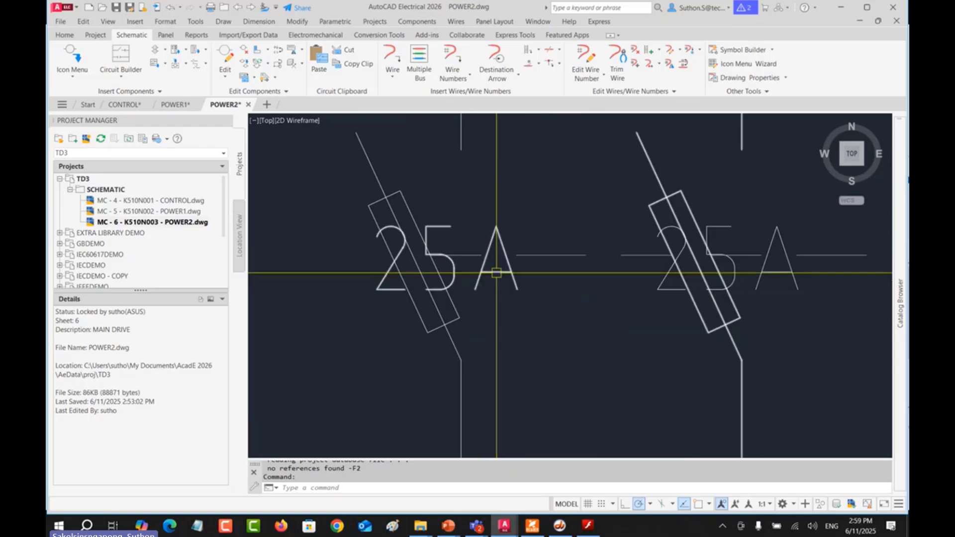
pyautogui.rightClick(496, 273)
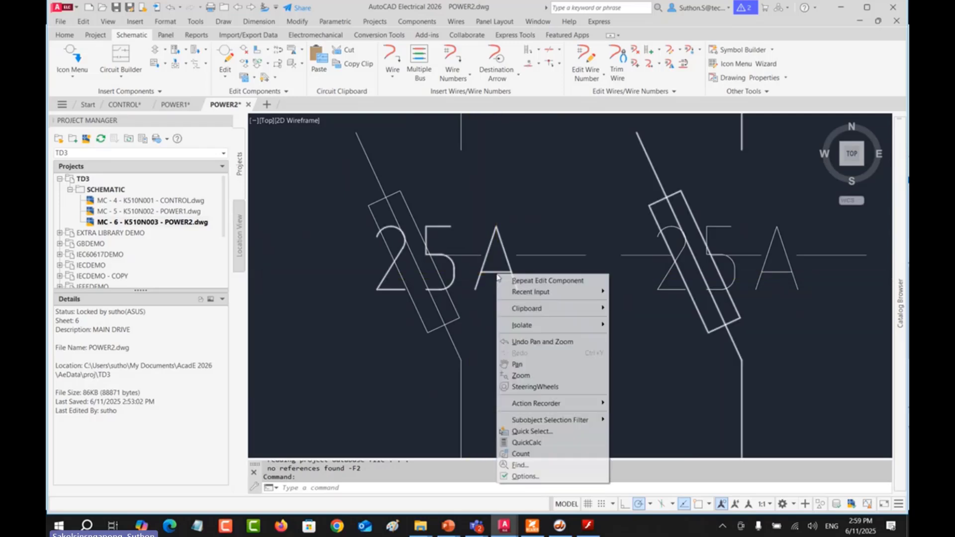
pyautogui.click(500, 267)
pyautogui.rightClick(500, 268)
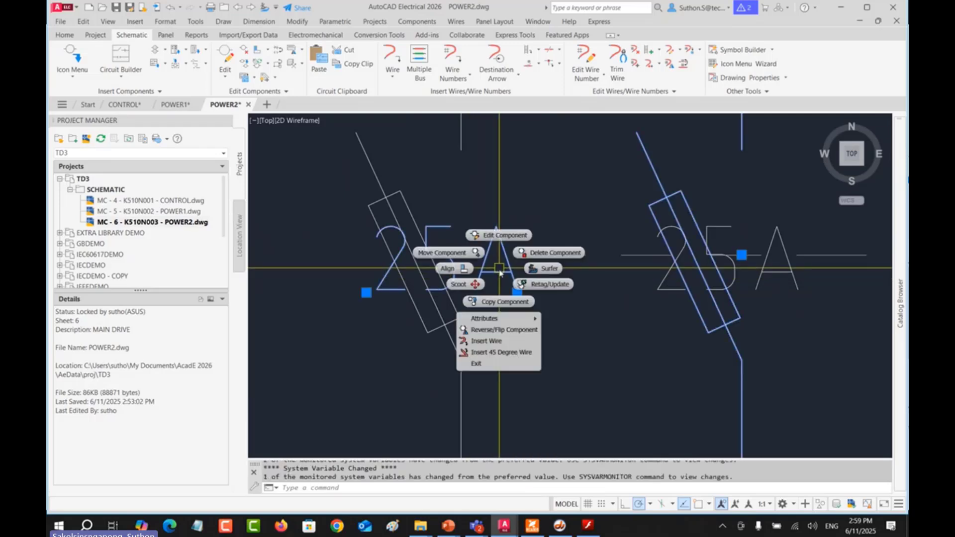
pyautogui.moveTo(516, 321)
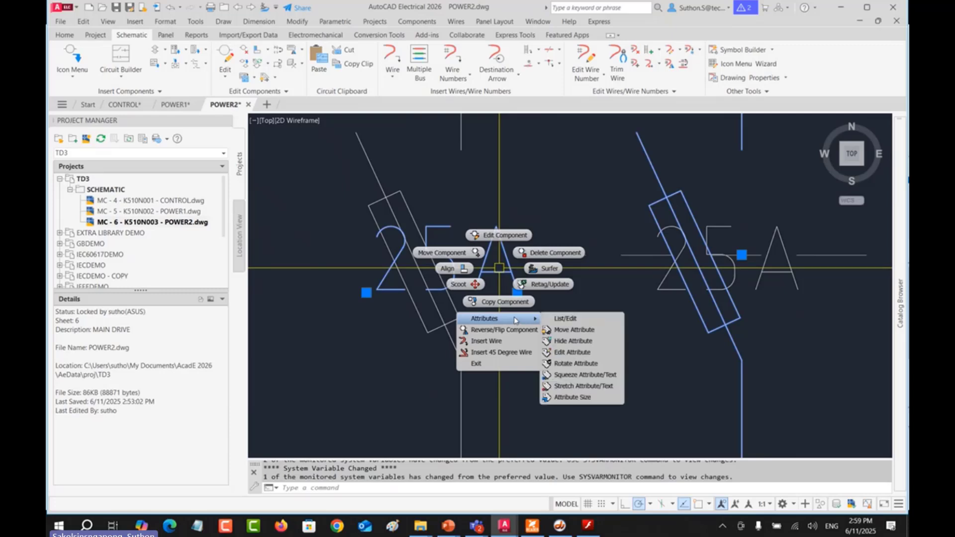
pyautogui.click(570, 342)
pyautogui.click(518, 289)
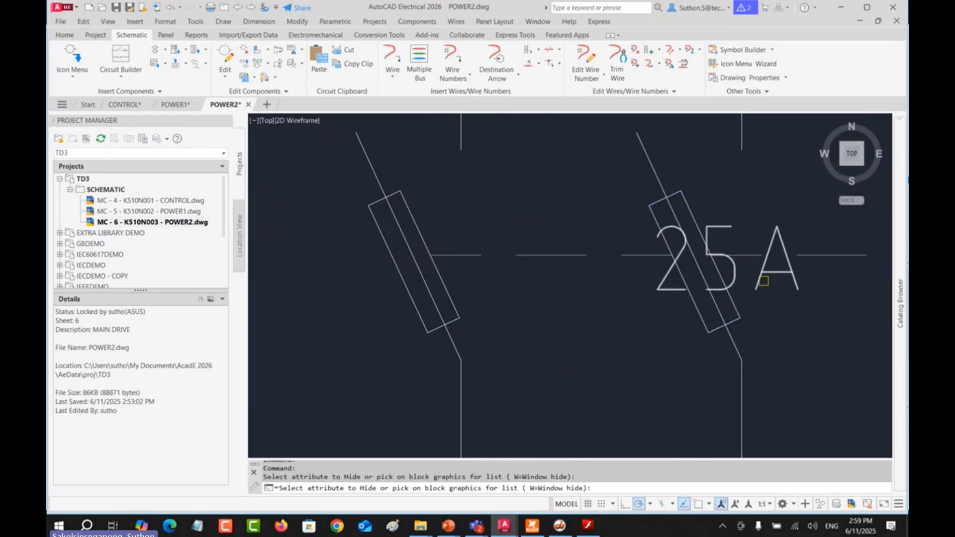
pyautogui.click(768, 281)
pyautogui.scroll(-5, 783, 316)
pyautogui.moveTo(778, 312); pyautogui.dragTo(513, 312, button='middle')
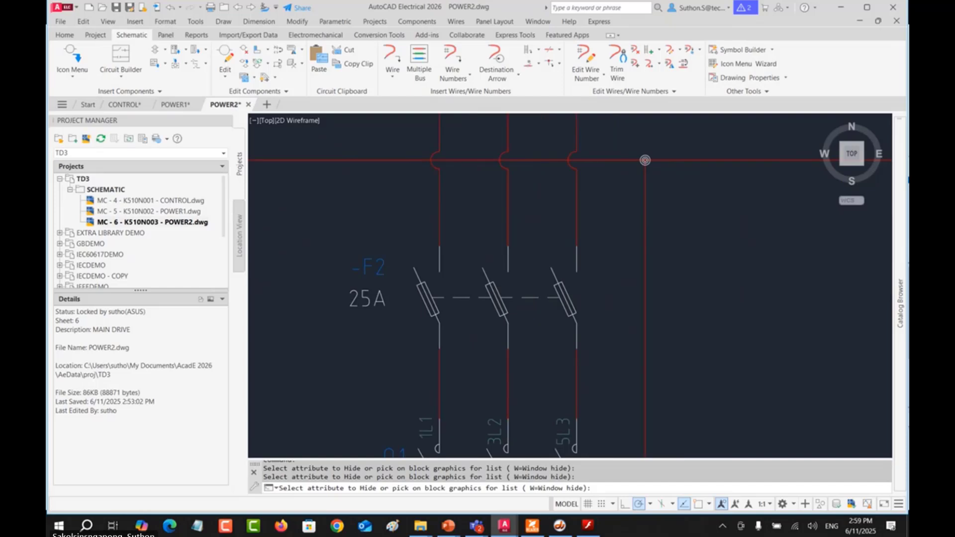
pyautogui.rightClick(515, 313)
pyautogui.scroll(-3, 592, 301)
pyautogui.scroll(-2, 593, 301)
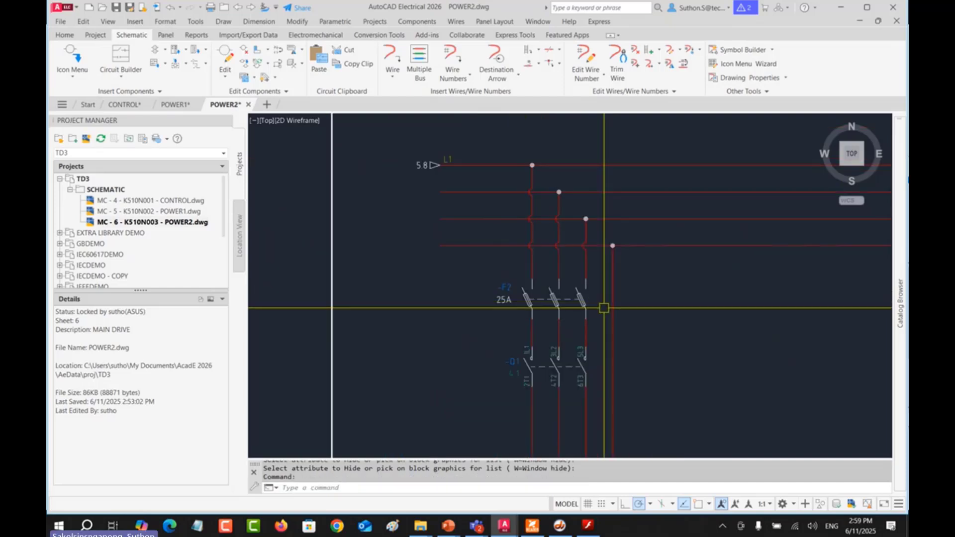
# Step: Insert an Overload, 3 Pole on the first three vertical wires below the -Q1 contacts, building to the right
pyautogui.moveTo(604, 308); pyautogui.dragTo(465, 212, button='middle')
pyautogui.moveTo(471, 285); pyautogui.dragTo(504, 232, button='middle')
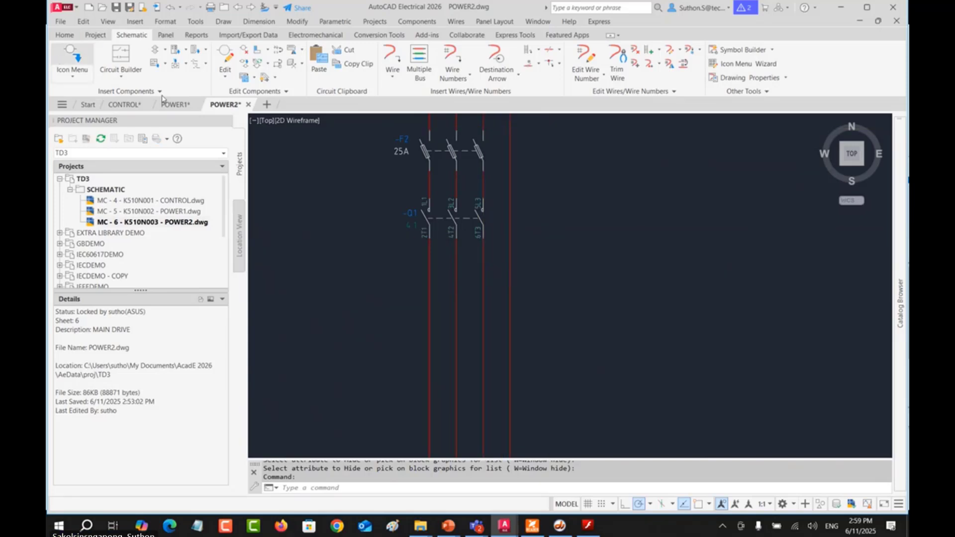
pyautogui.click(56, 56)
pyautogui.click(630, 169)
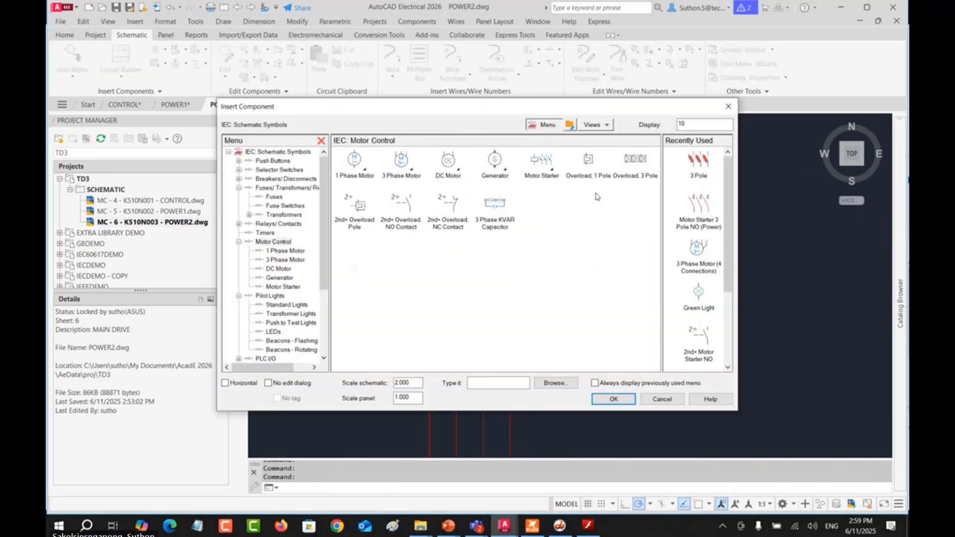
pyautogui.click(626, 178)
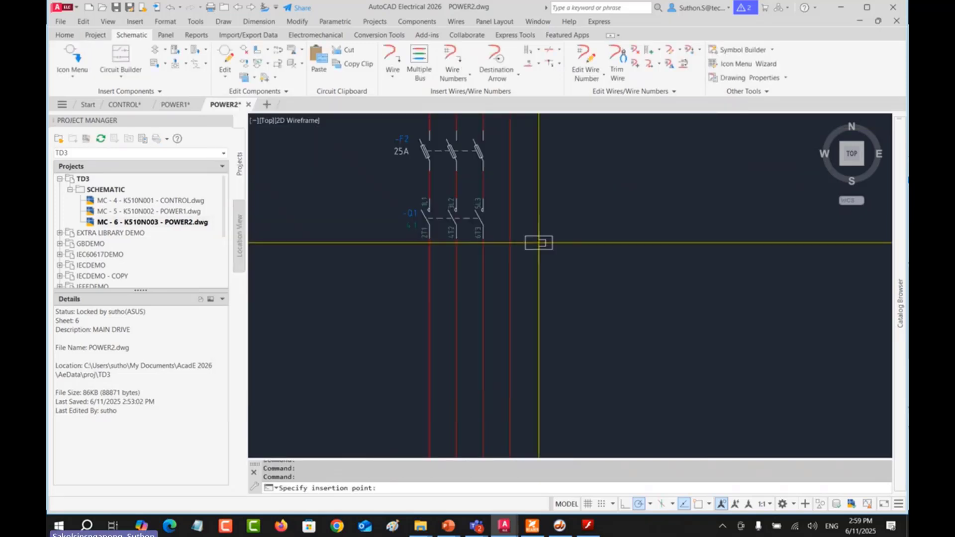
pyautogui.click(430, 310)
pyautogui.click(505, 252)
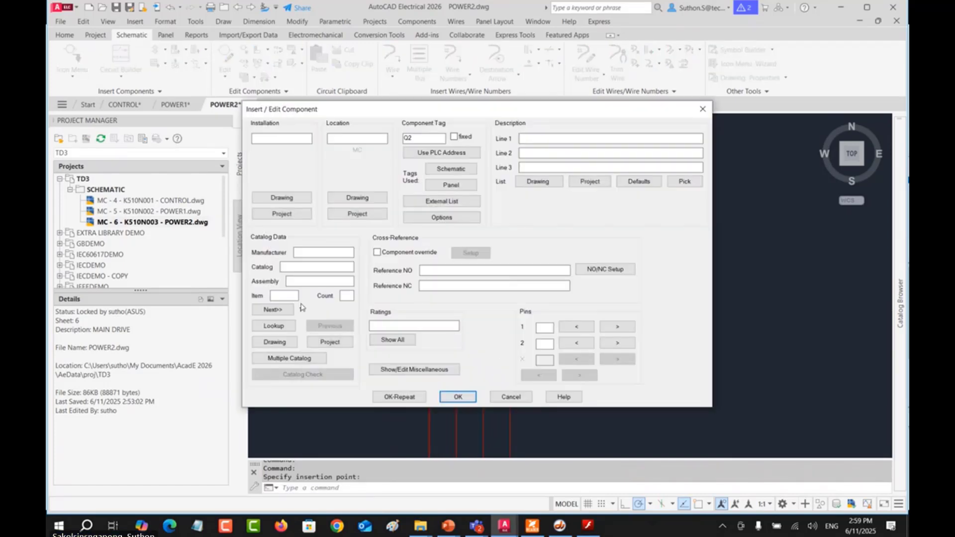
# Step: Assign a Mitsubishi TH-N 0.9A thermal overload relay to overload Q2 and map the symbol to that catalog number
pyautogui.click(283, 327)
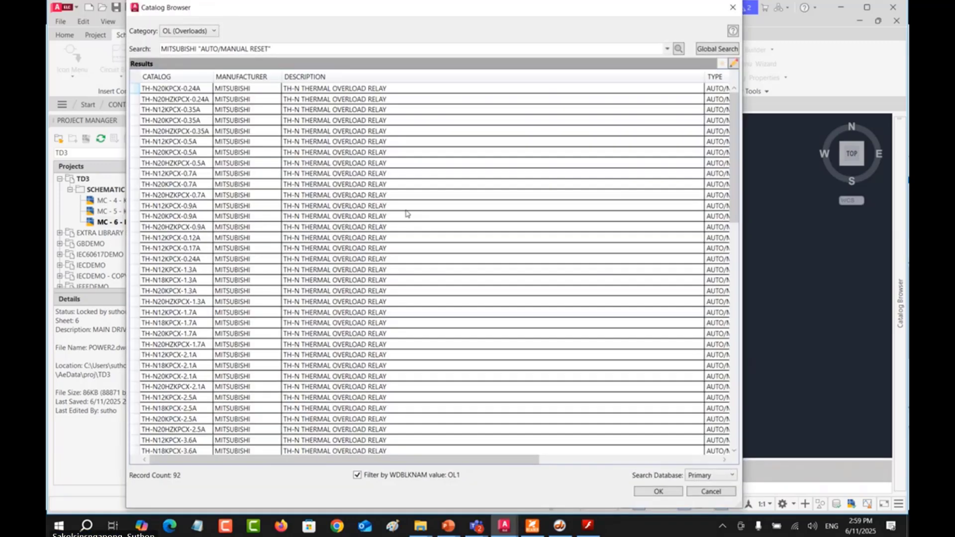
pyautogui.doubleClick(405, 214)
pyautogui.click(458, 398)
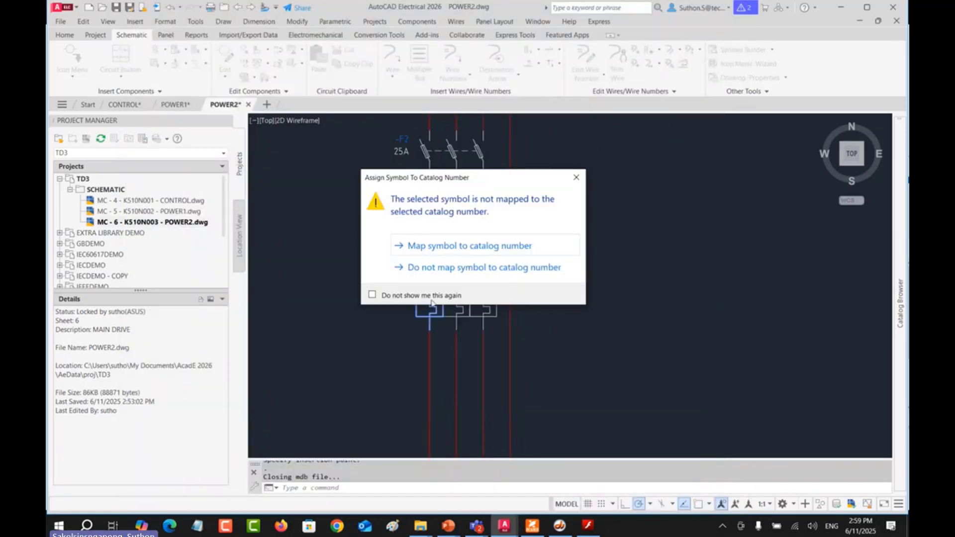
pyautogui.click(436, 257)
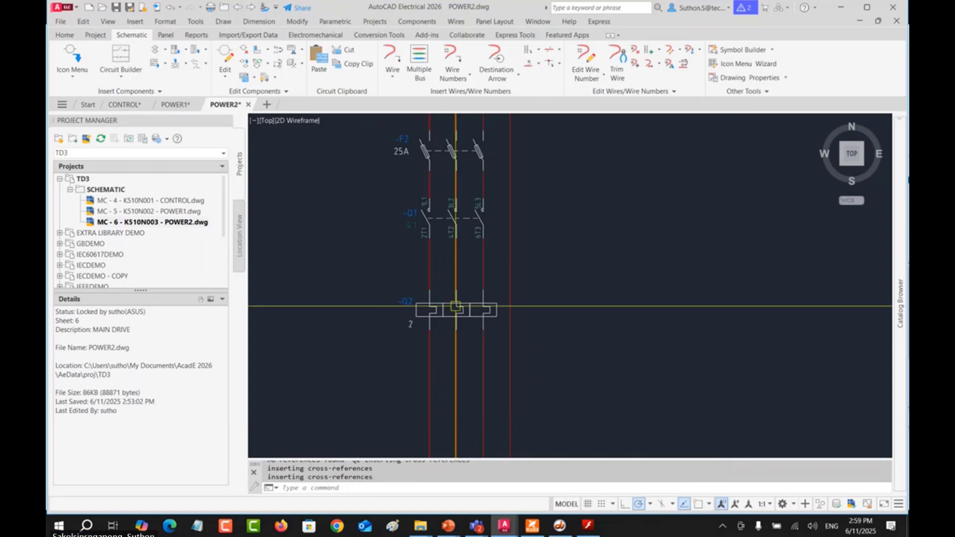
pyautogui.scroll(4, 421, 314)
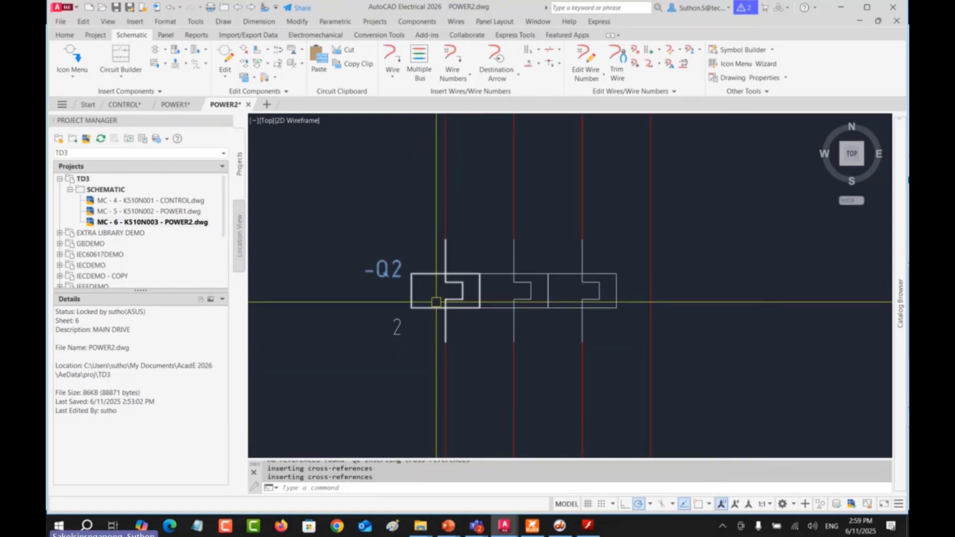
# Step: Open the CONTROL.dwg drawing of the TD3 project at its motor stop/start circuit
pyautogui.doubleClick(185, 202)
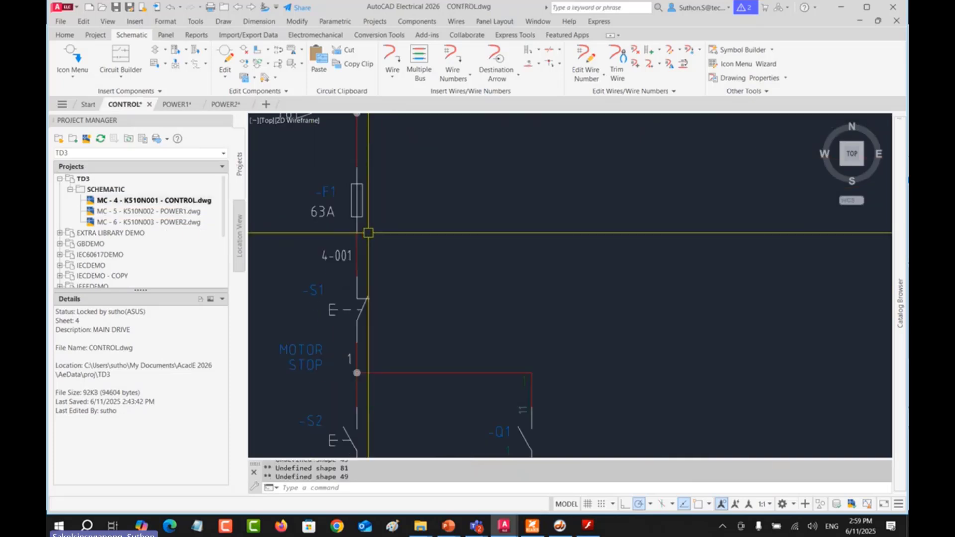
pyautogui.scroll(-4, 368, 232)
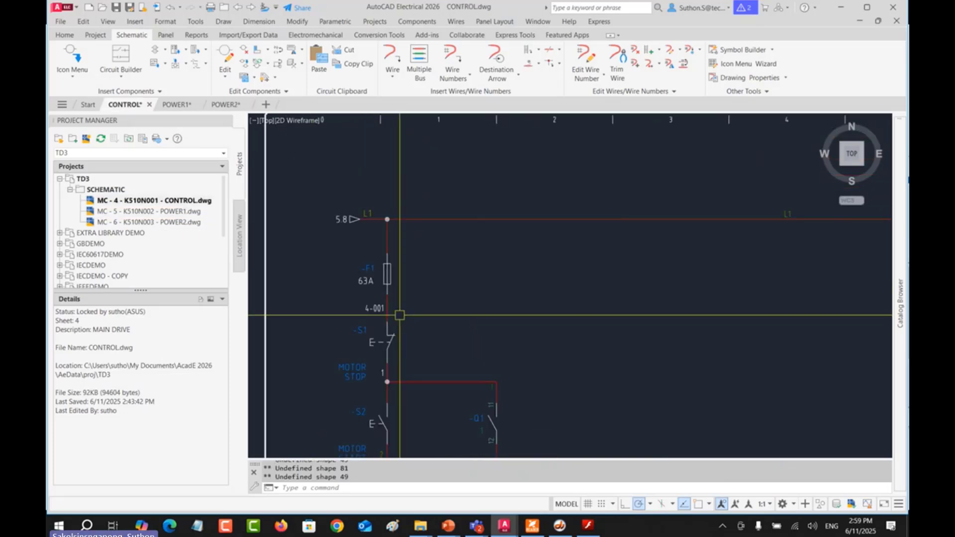
pyautogui.scroll(2, 400, 321)
pyautogui.moveTo(426, 320); pyautogui.dragTo(396, 232, button='middle')
pyautogui.scroll(-4, 418, 268)
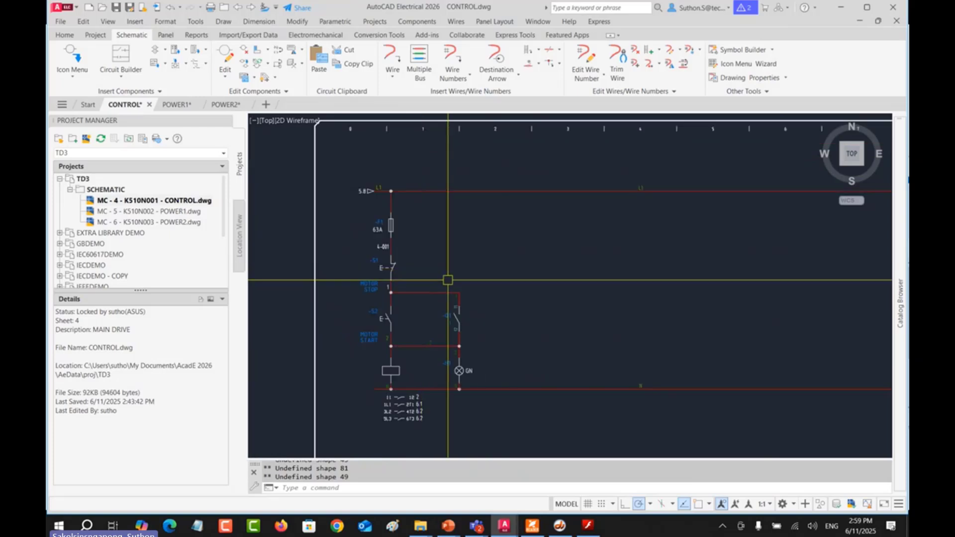
pyautogui.moveTo(448, 281); pyautogui.dragTo(381, 239, button='middle')
pyautogui.moveTo(840, 391); pyautogui.dragTo(802, 386, button='middle')
# Step: Stretch the circuit below fuse -F1, including the lower horizontal wire, straight down to make room between -F1 and -S1
pyautogui.rightClick(848, 403)
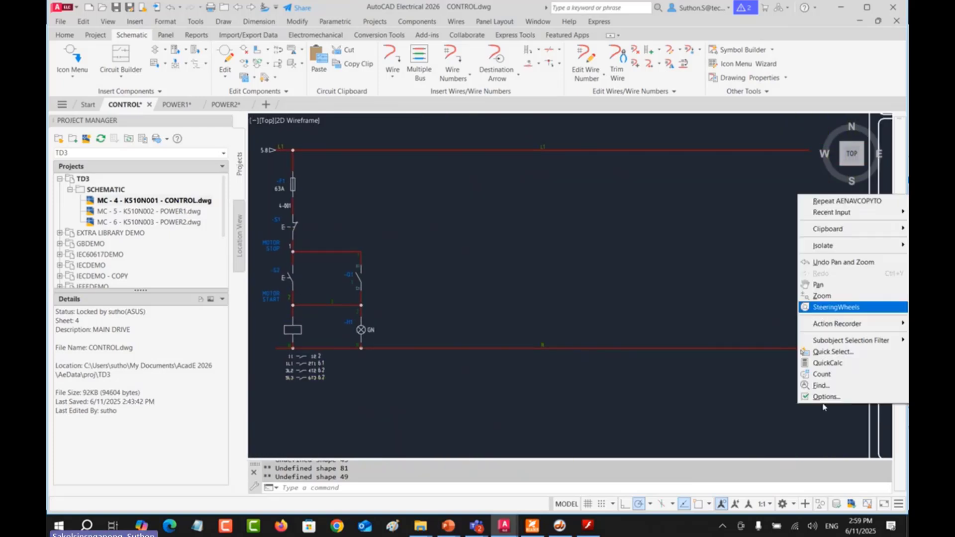
pyautogui.click(778, 413)
pyautogui.click(778, 417)
pyautogui.write('s')
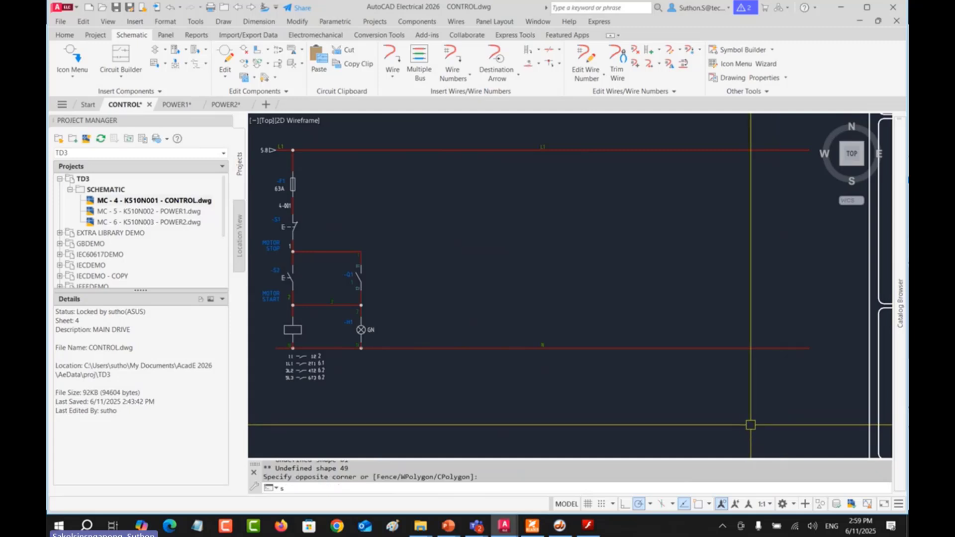
pyautogui.press('Return')
pyautogui.click(838, 419)
pyautogui.moveTo(377, 251); pyautogui.dragTo(485, 269, button='middle')
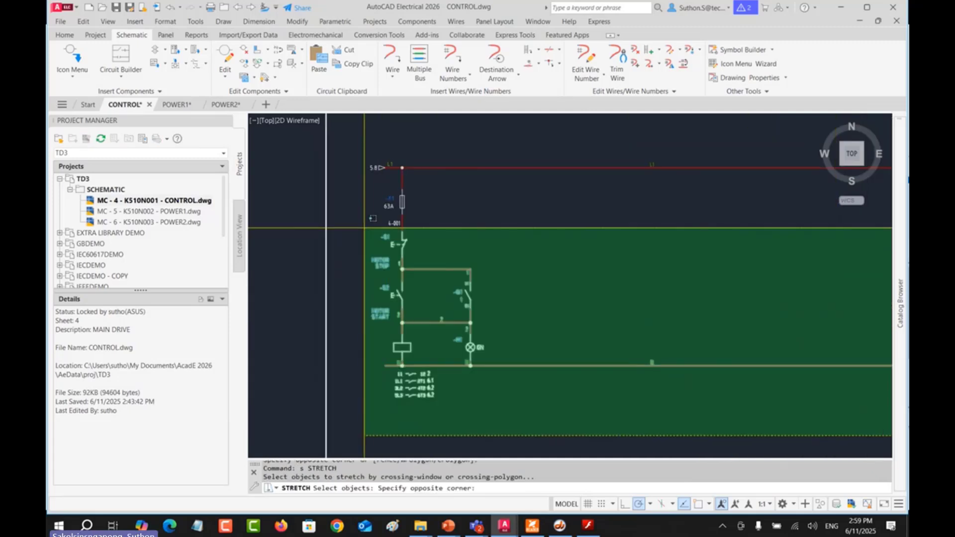
pyautogui.click(347, 220)
pyautogui.press('Return')
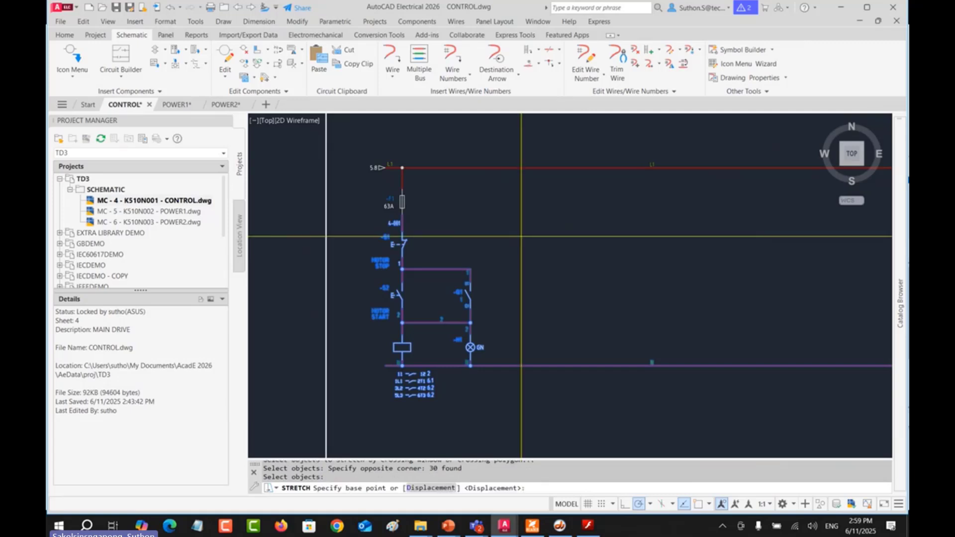
pyautogui.click(537, 230)
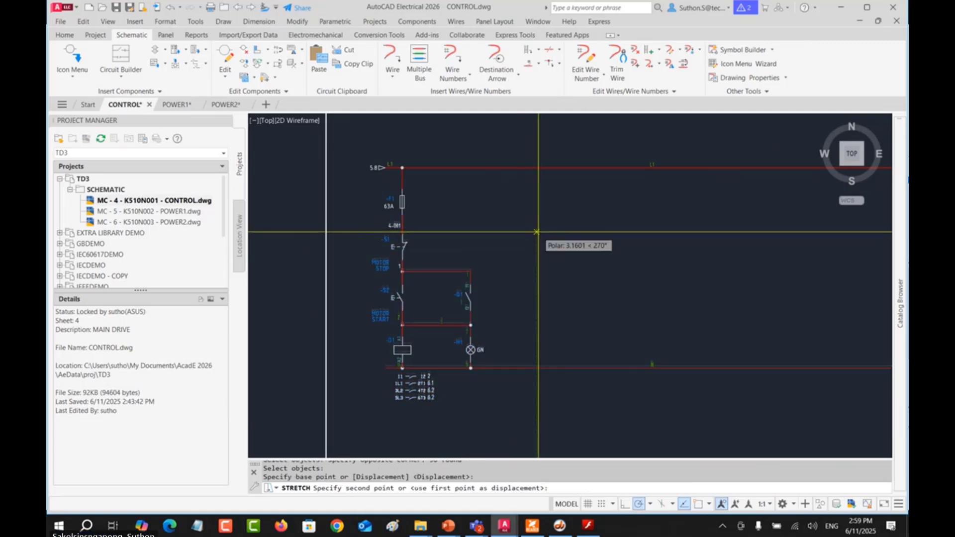
pyautogui.click(536, 257)
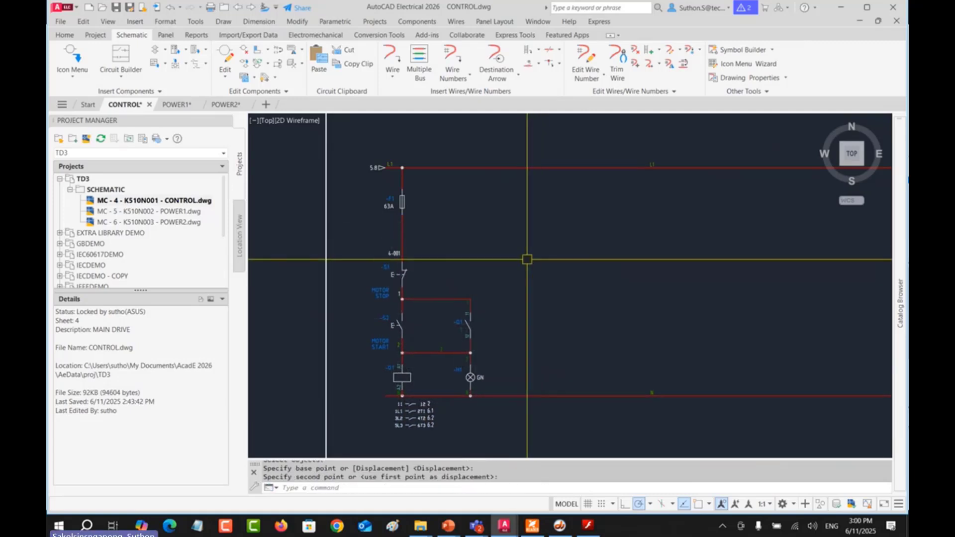
# Step: Insert a 2nd+ Overload, NC Contact on the vertical control wire between fuse -F1 and push button -S1
pyautogui.scroll(6, 406, 230)
pyautogui.moveTo(405, 231); pyautogui.dragTo(436, 303, button='middle')
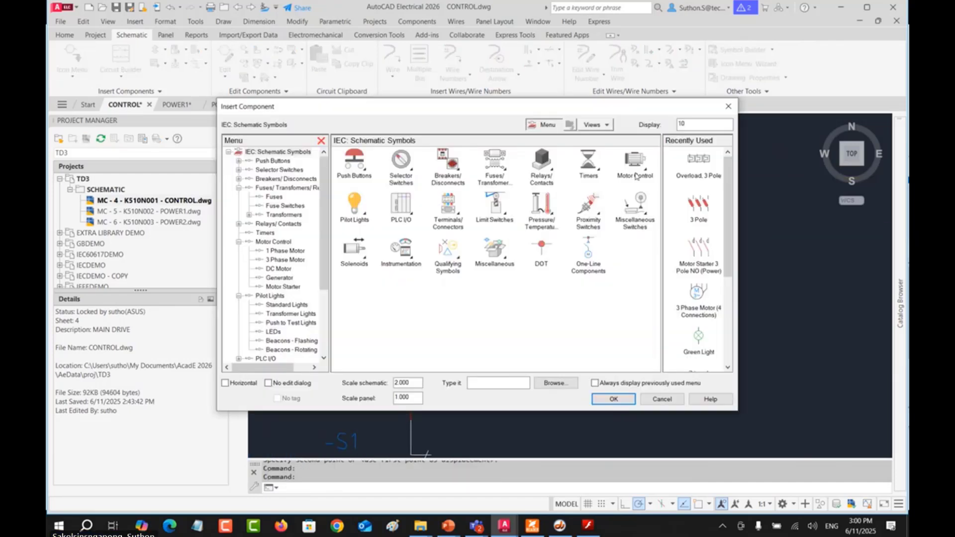
pyautogui.click(636, 165)
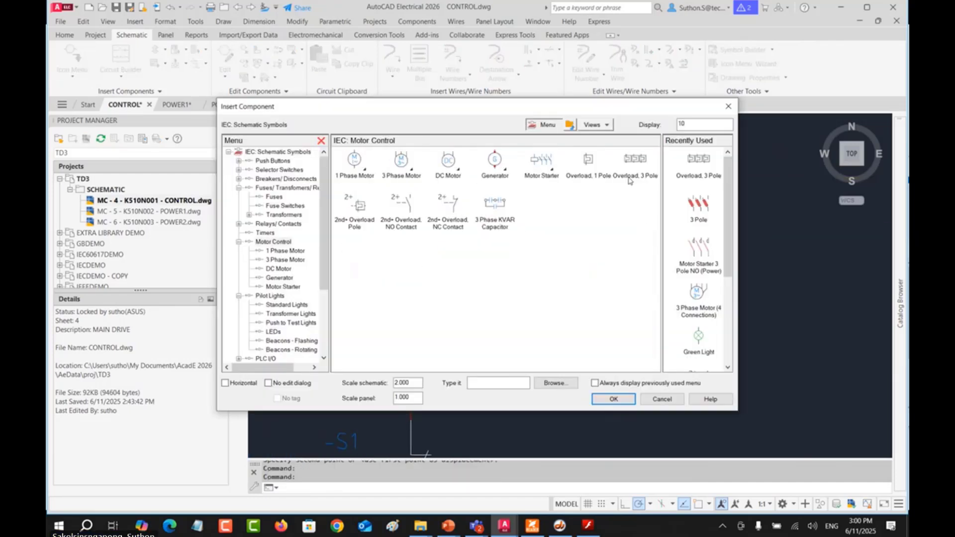
pyautogui.doubleClick(437, 212)
pyautogui.click(411, 309)
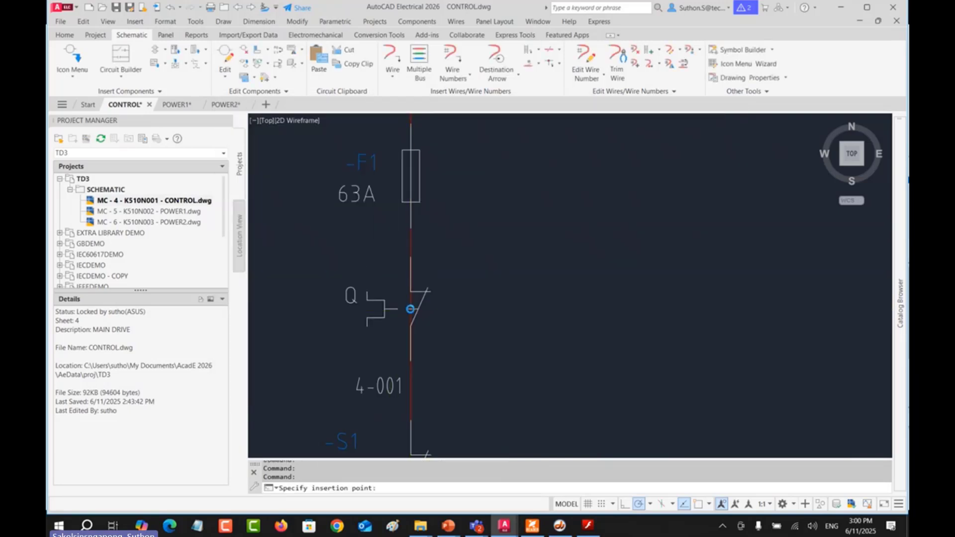
# Step: Link the NC contact to parent overload -Q2 from the project list and map its symbol to the catalog number
pyautogui.click(429, 213)
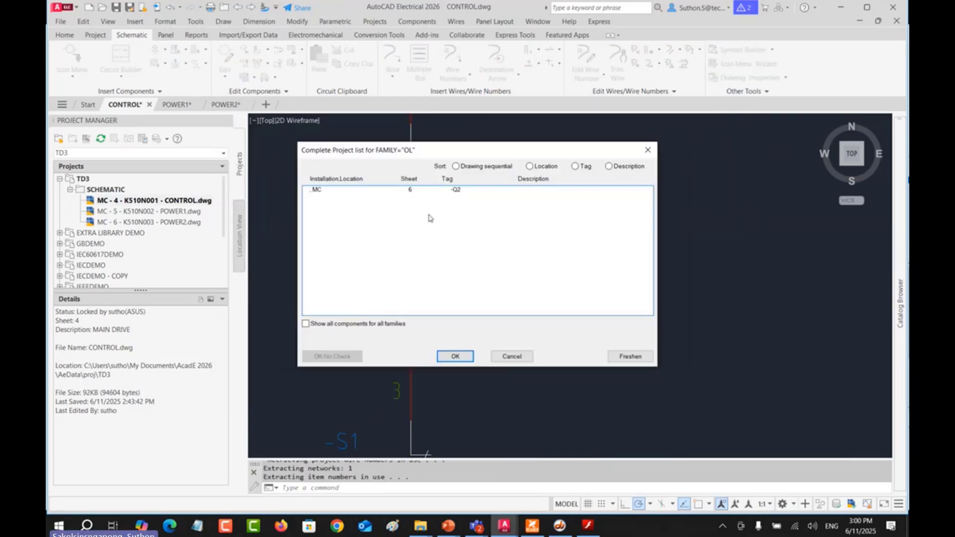
pyautogui.click(458, 356)
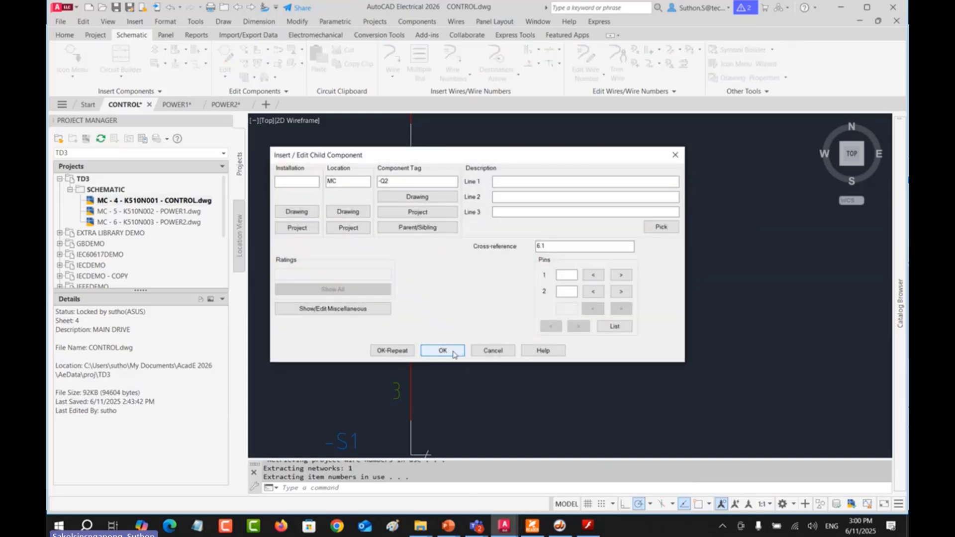
pyautogui.click(442, 351)
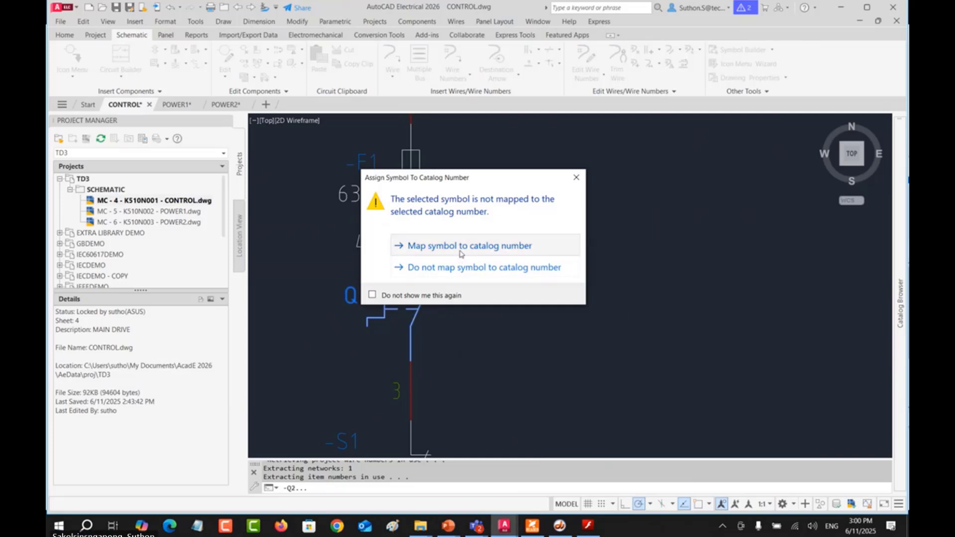
pyautogui.click(460, 252)
# Step: Open POWER2.dwg and scoot the three-phase motor up along its wires, closer below overload -Q2
pyautogui.click(171, 224)
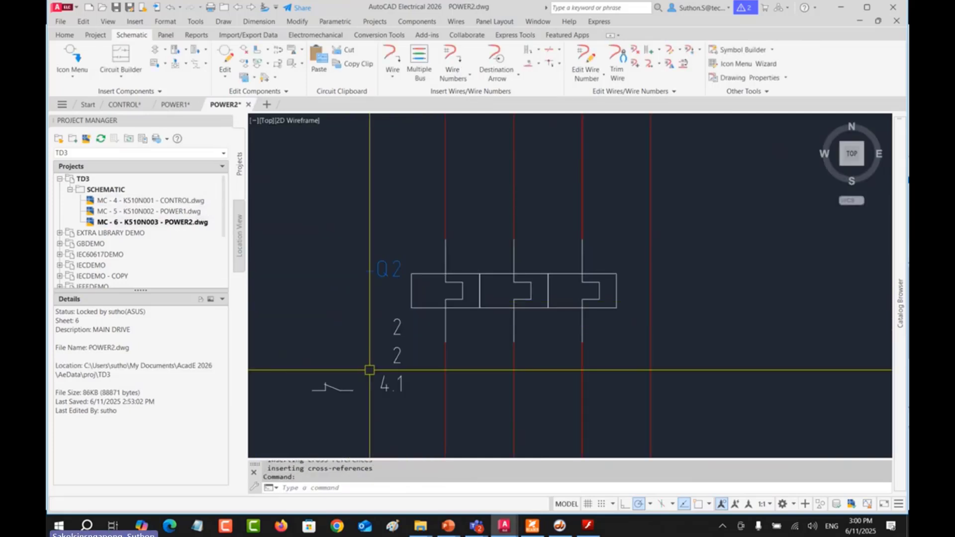
pyautogui.scroll(-5, 490, 345)
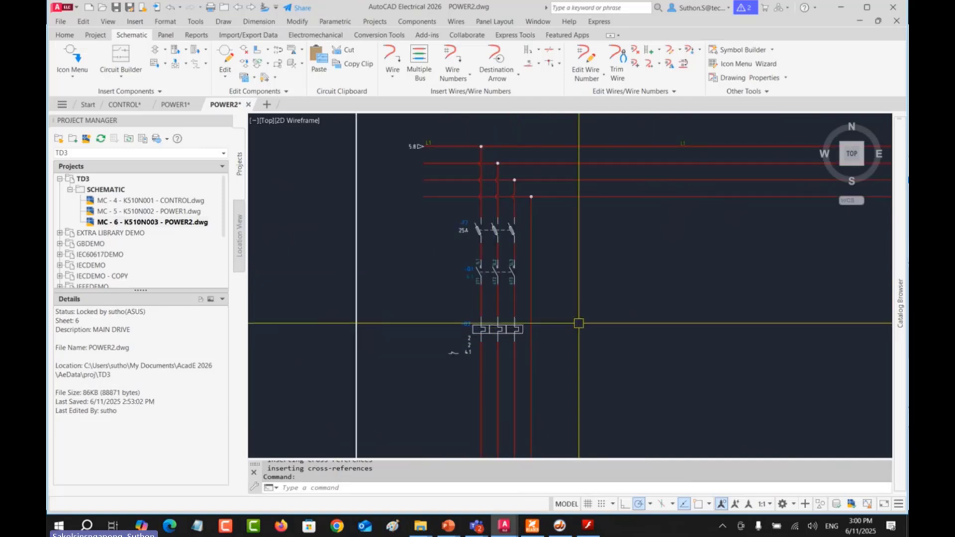
pyautogui.moveTo(579, 323); pyautogui.dragTo(426, 325, button='middle')
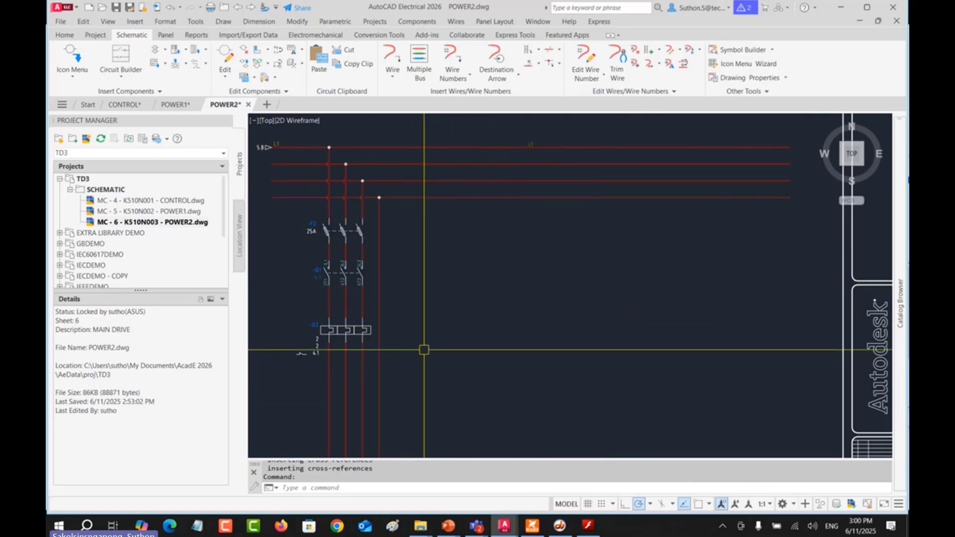
pyautogui.moveTo(423, 347); pyautogui.dragTo(544, 288, button='middle')
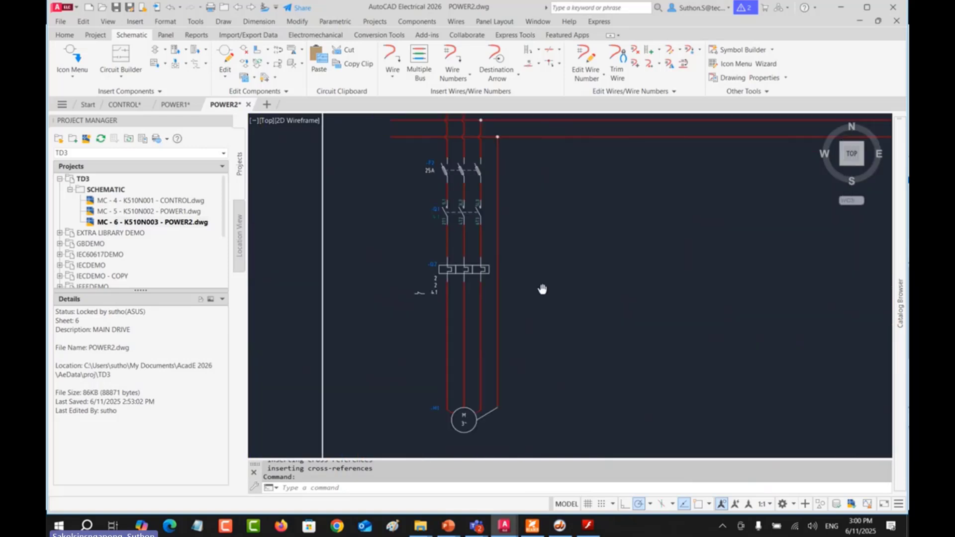
pyautogui.rightClick(469, 411)
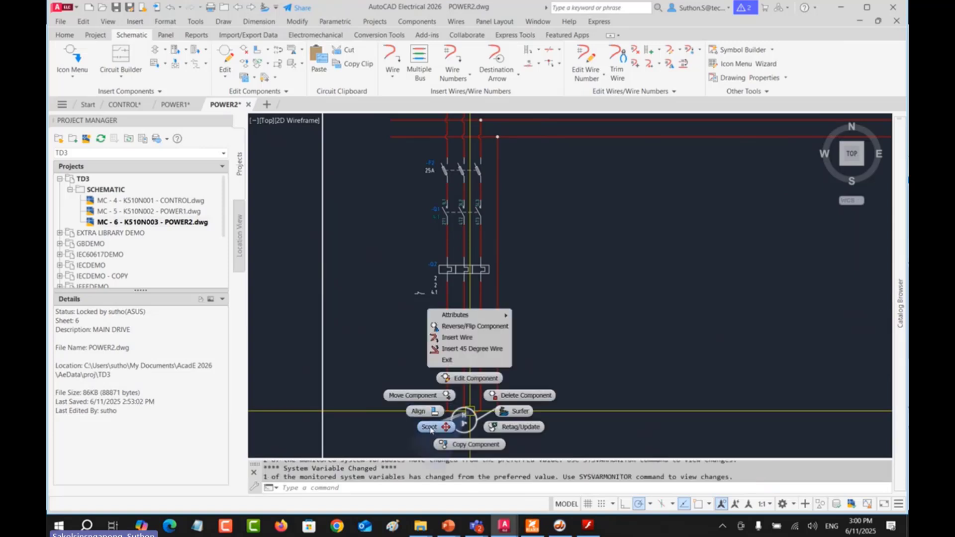
pyautogui.click(430, 409)
pyautogui.click(470, 328)
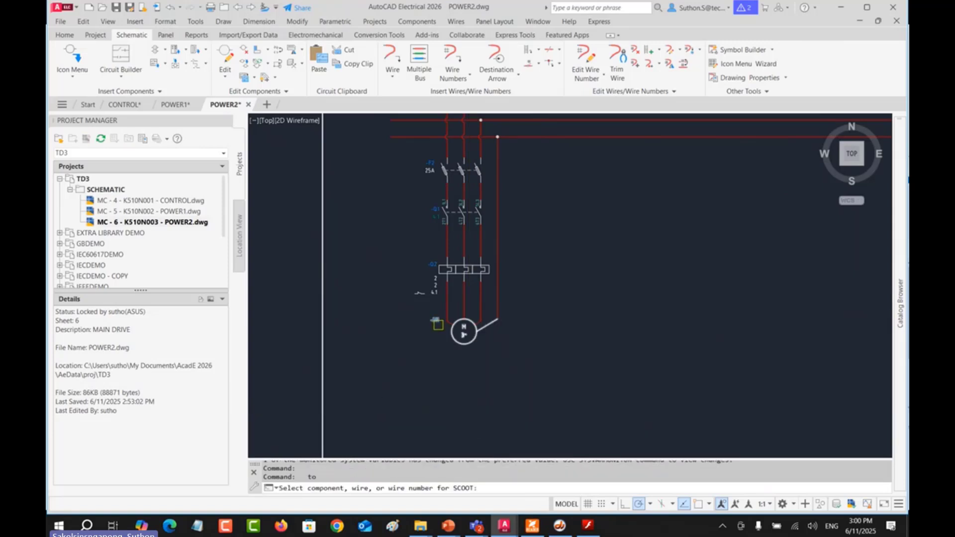
pyautogui.moveTo(591, 306); pyautogui.dragTo(467, 393, button='middle')
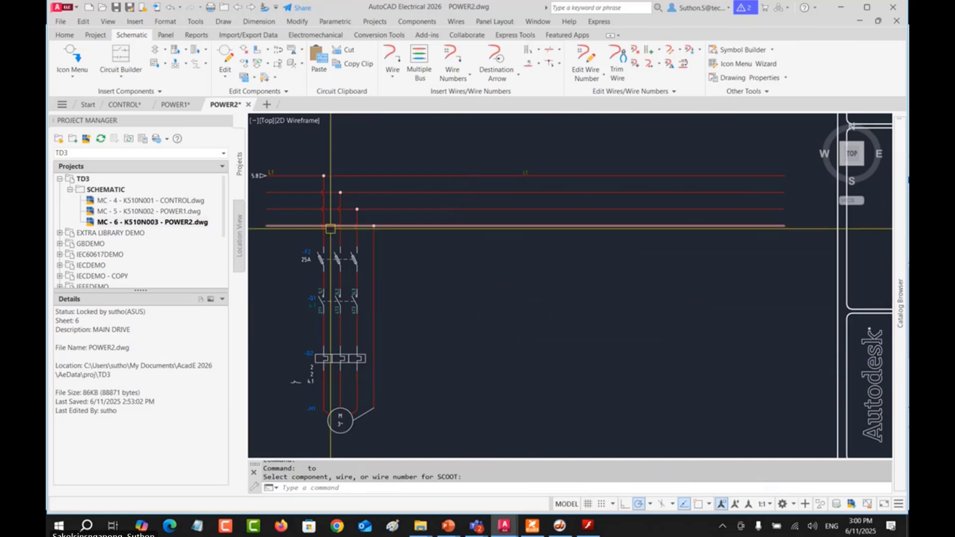
# Step: Place a configurable 3ph Motor Circuit of type Horizontal - FVR - reversing with Circuit Builder, outside the drawing frame beside the title block
pyautogui.click(124, 59)
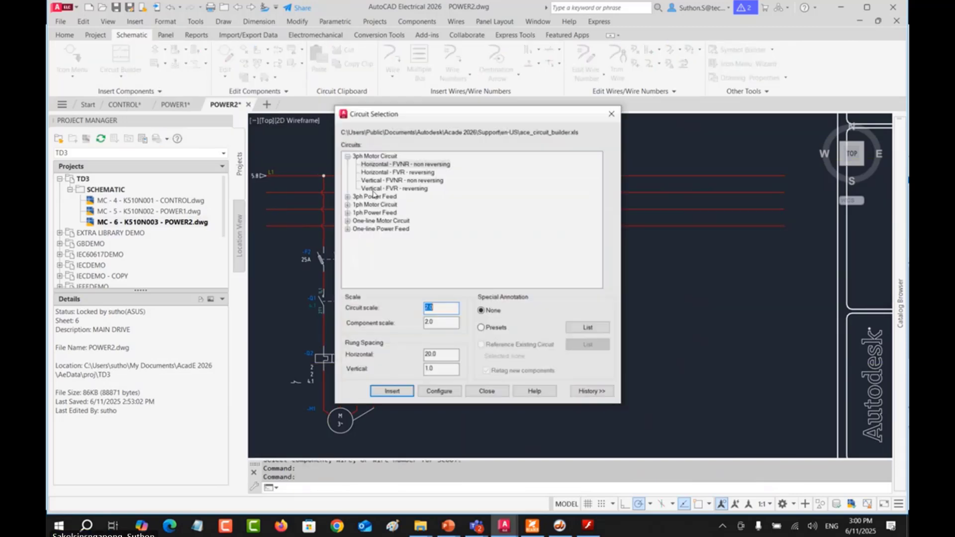
pyautogui.click(407, 172)
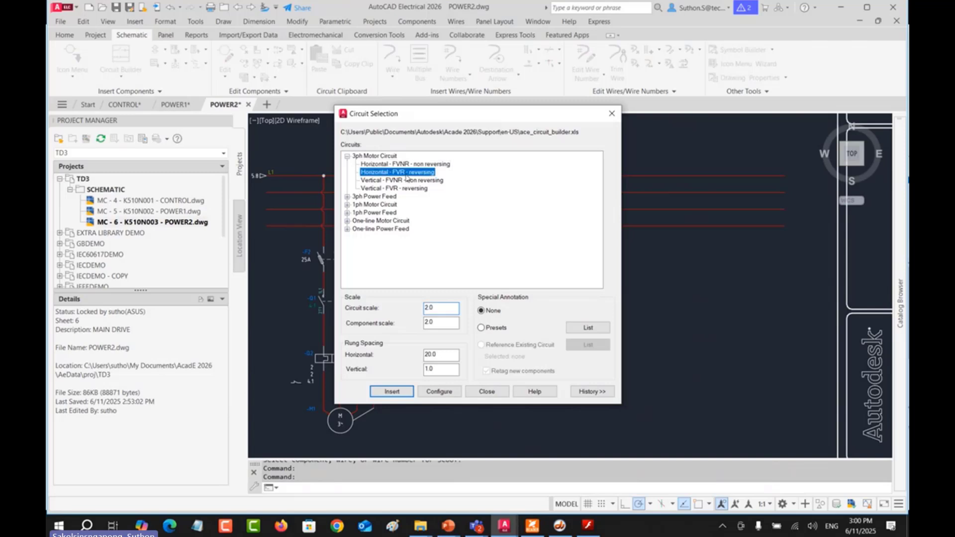
pyautogui.click(439, 393)
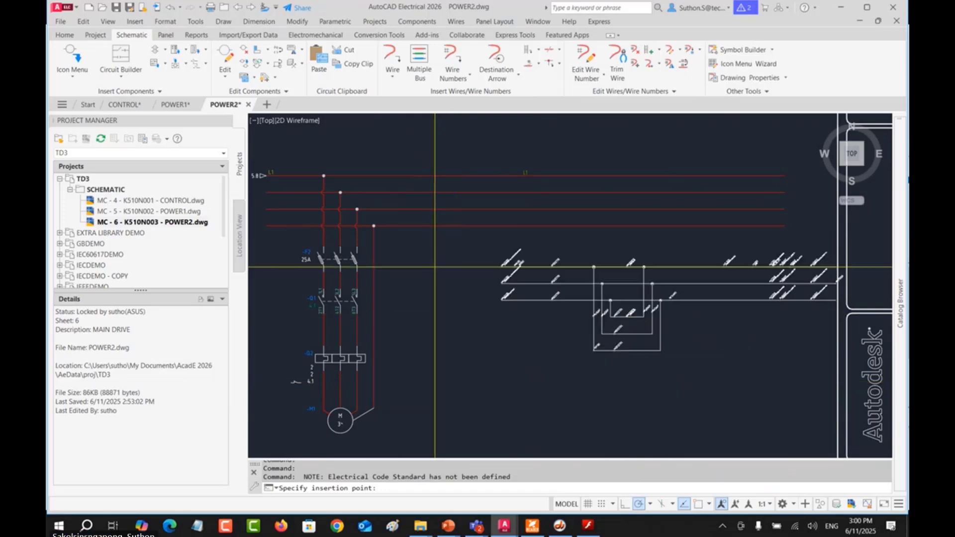
pyautogui.press('Return')
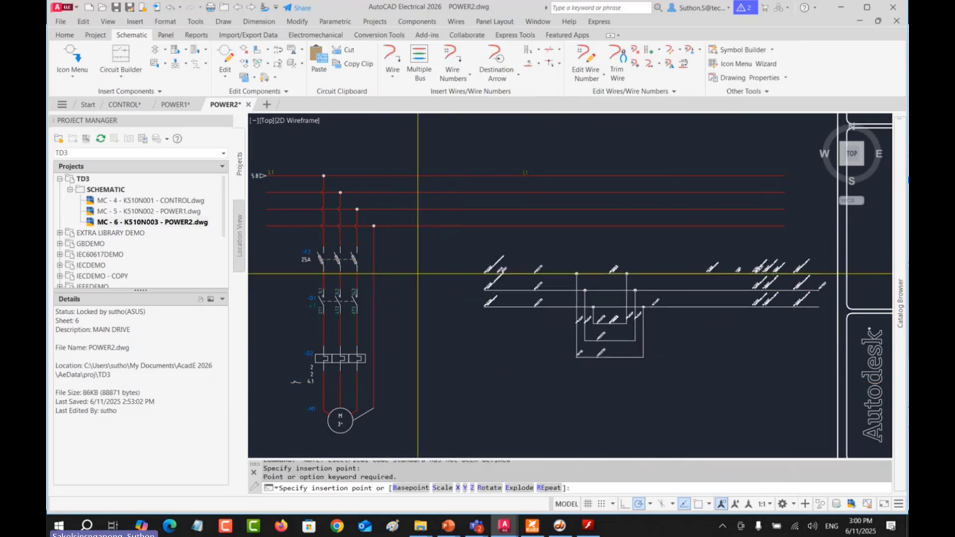
pyautogui.scroll(-5, 466, 269)
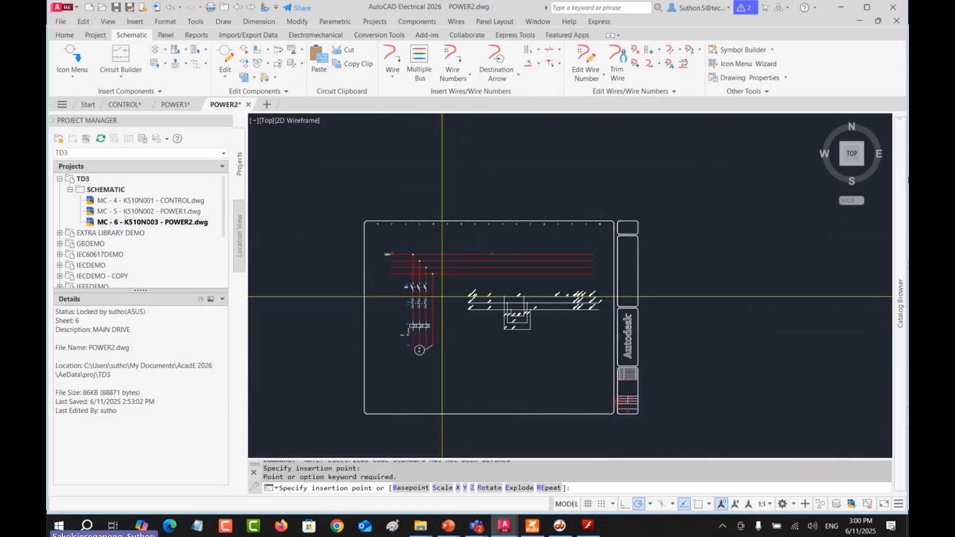
pyautogui.click(676, 284)
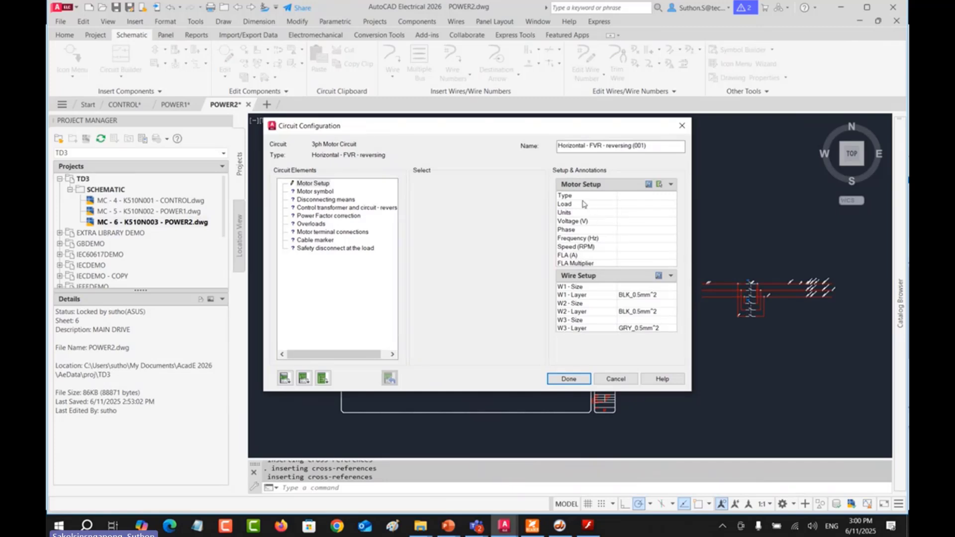
# Step: Set up the circuit's motor as a 1 HP induction motor, 208 V, 3-phase, 60 Hz, 3600 RPM, with 3.51 A FLA
pyautogui.click(648, 184)
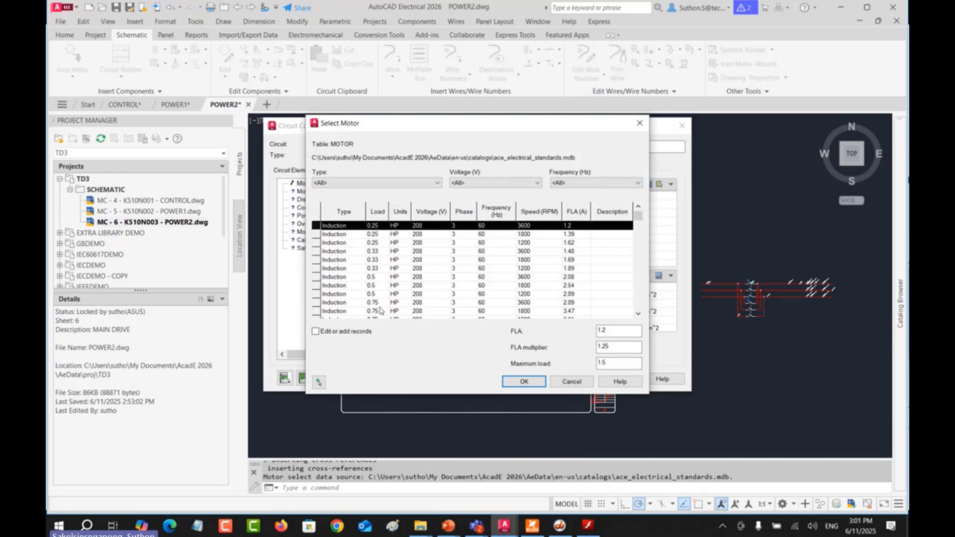
pyautogui.scroll(-2, 380, 310)
pyautogui.click(383, 277)
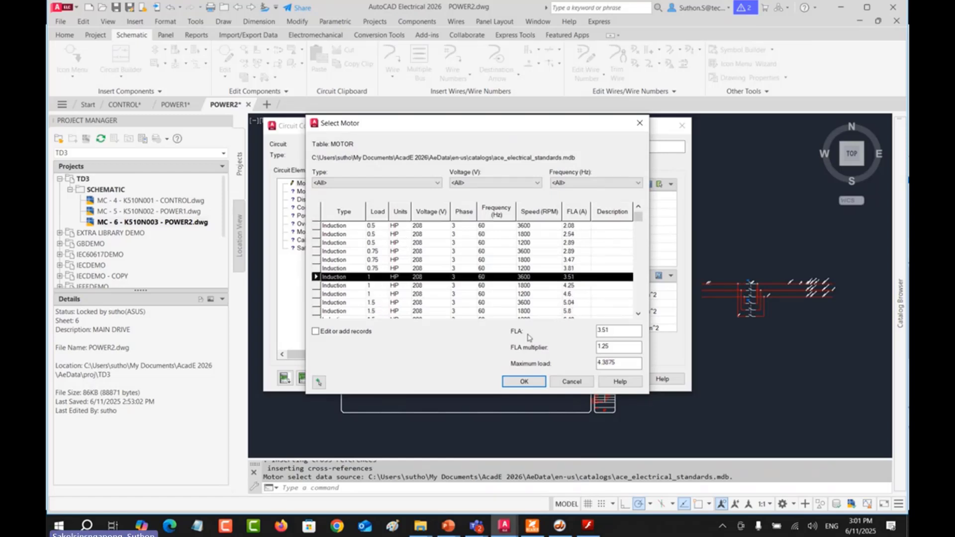
pyautogui.click(537, 380)
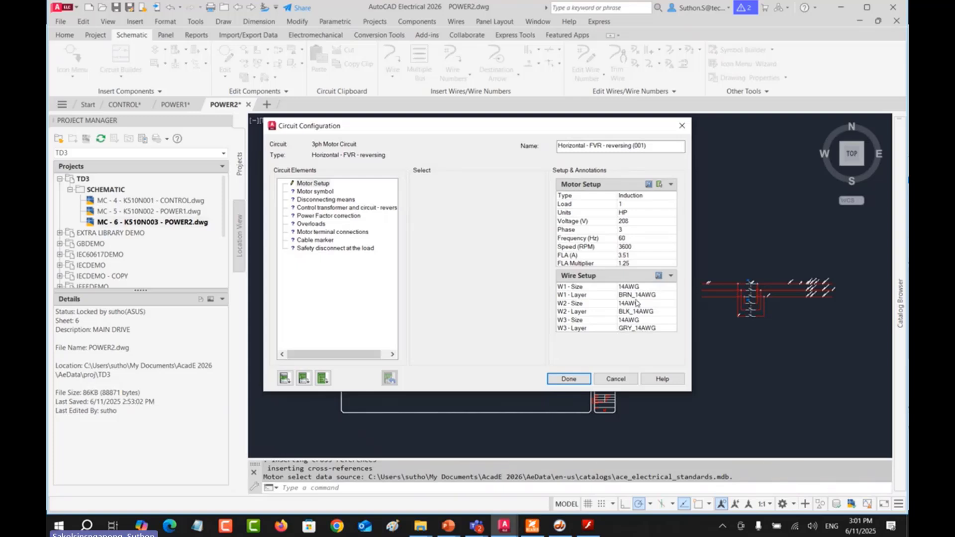
# Step: Look up the circuit's wire size using the MM2 size standard and AL as the wire type
pyautogui.click(658, 276)
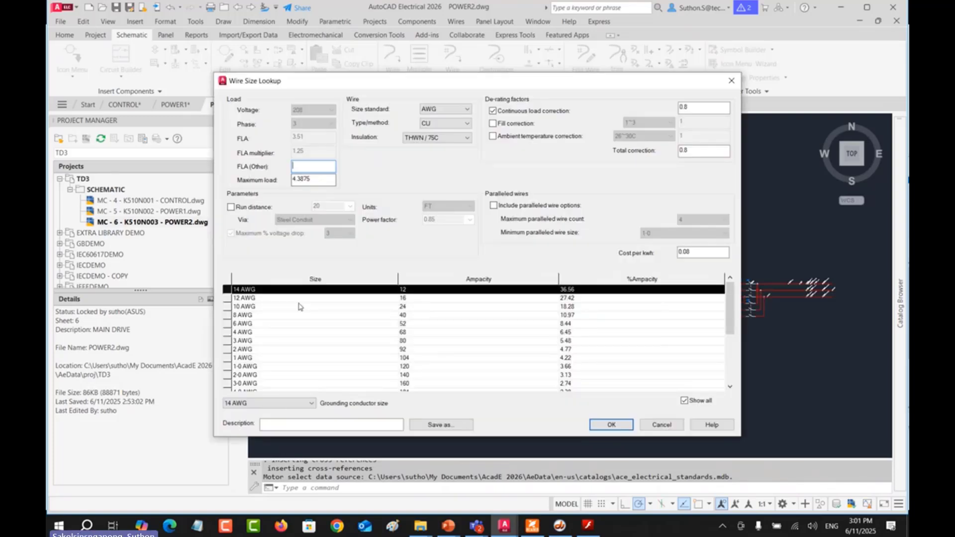
pyautogui.click(256, 307)
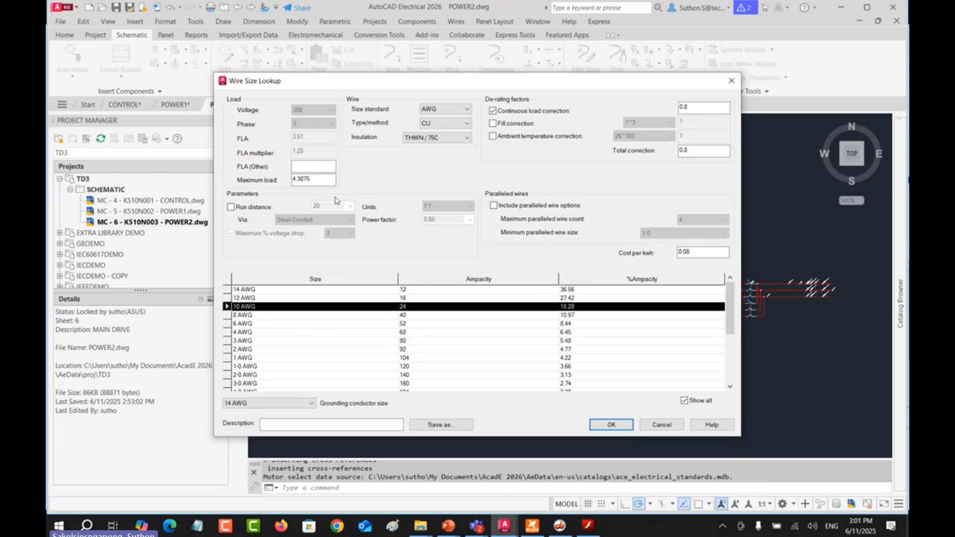
pyautogui.moveTo(312, 179); pyautogui.dragTo(257, 180)
pyautogui.click(446, 108)
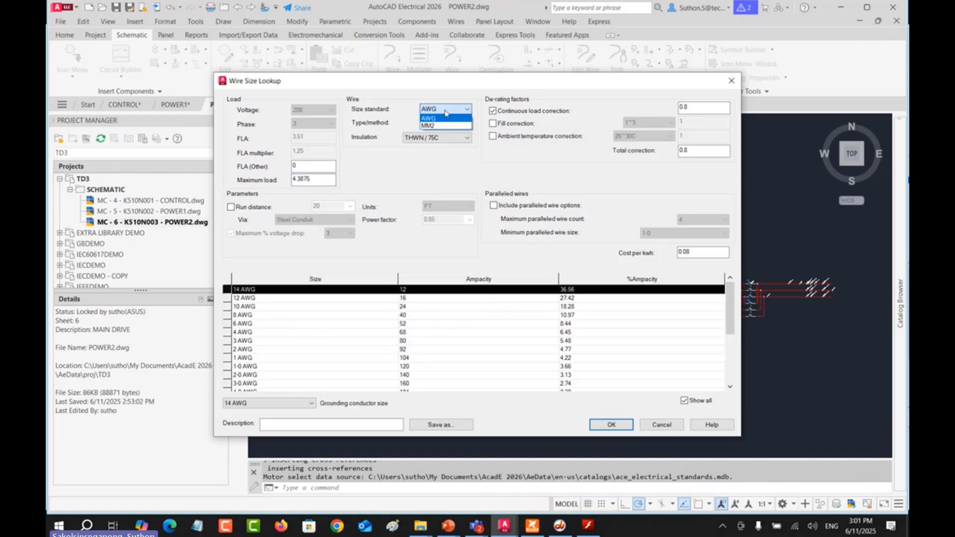
pyautogui.click(441, 126)
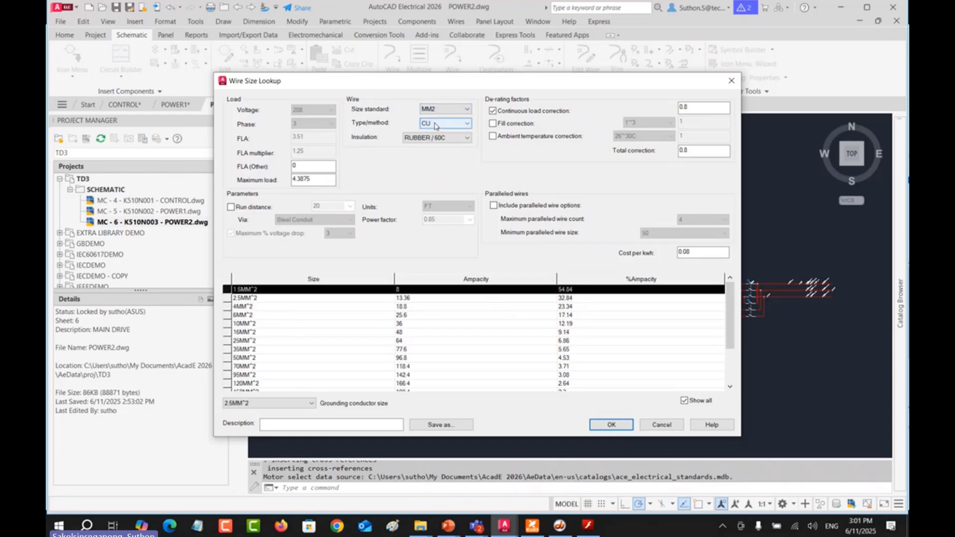
pyautogui.click(436, 125)
pyautogui.click(437, 133)
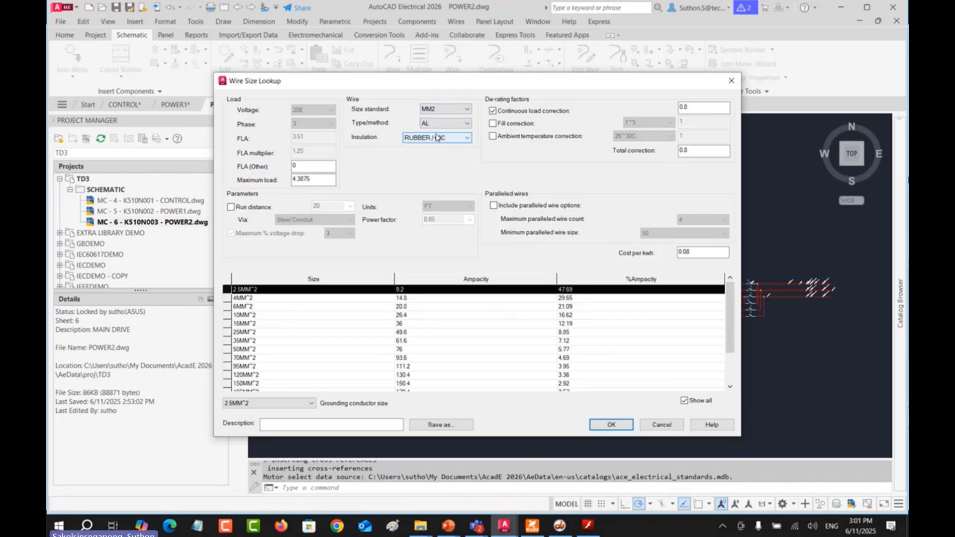
# Step: Try XLPE / 90C as the wire insulation and return it to RUBBER / 60C
pyautogui.click(436, 138)
pyautogui.click(435, 170)
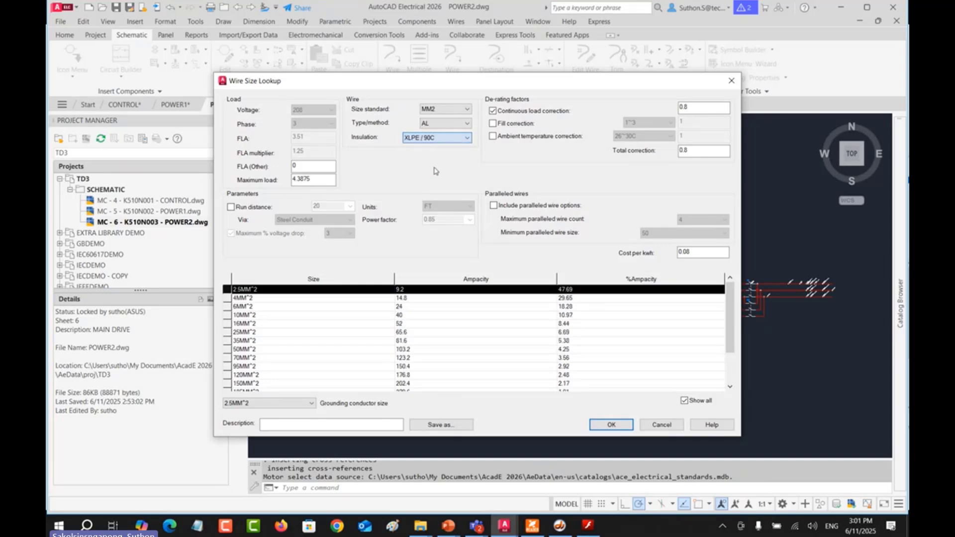
pyautogui.click(438, 139)
pyautogui.click(438, 147)
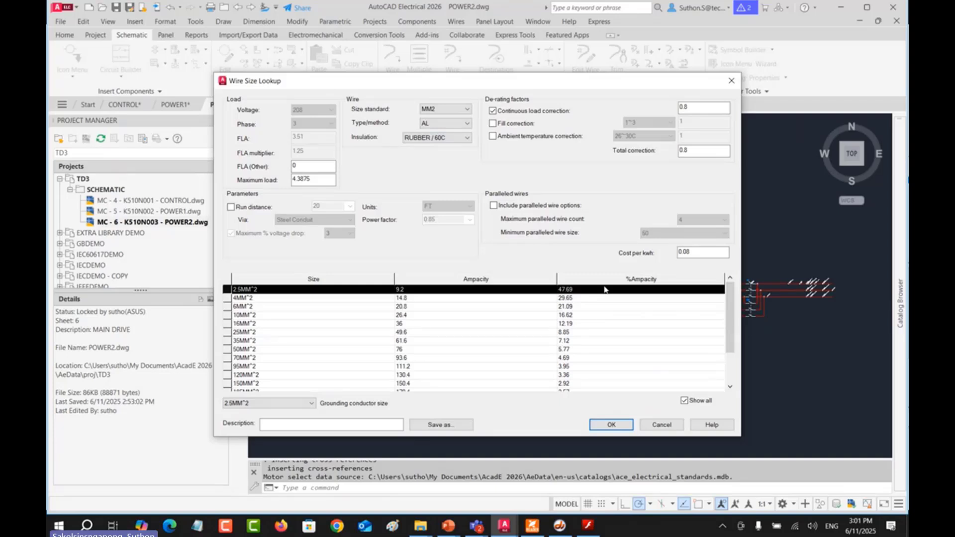
# Step: Choose the 16MM^2 wire size and apply it to the circuit's wire setup
pyautogui.click(572, 307)
pyautogui.click(570, 317)
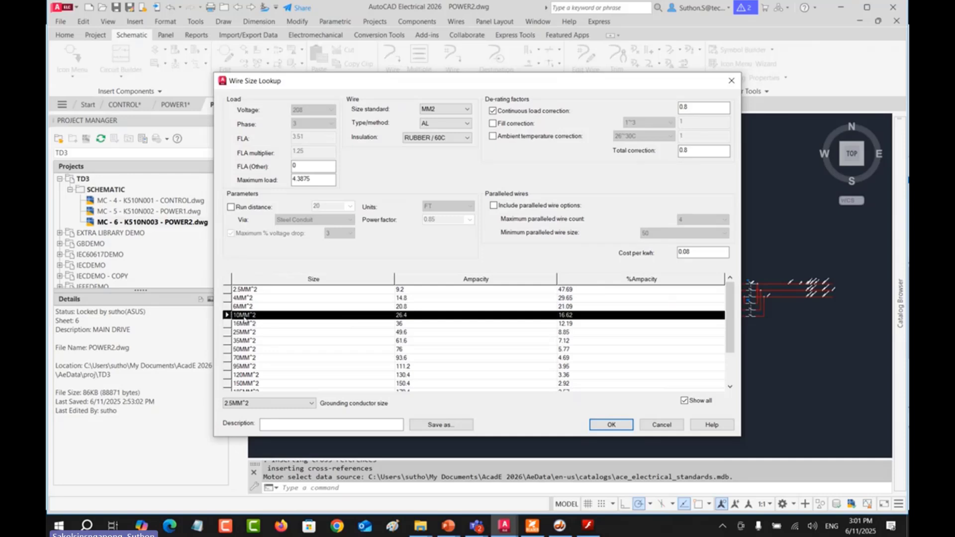
pyautogui.click(568, 324)
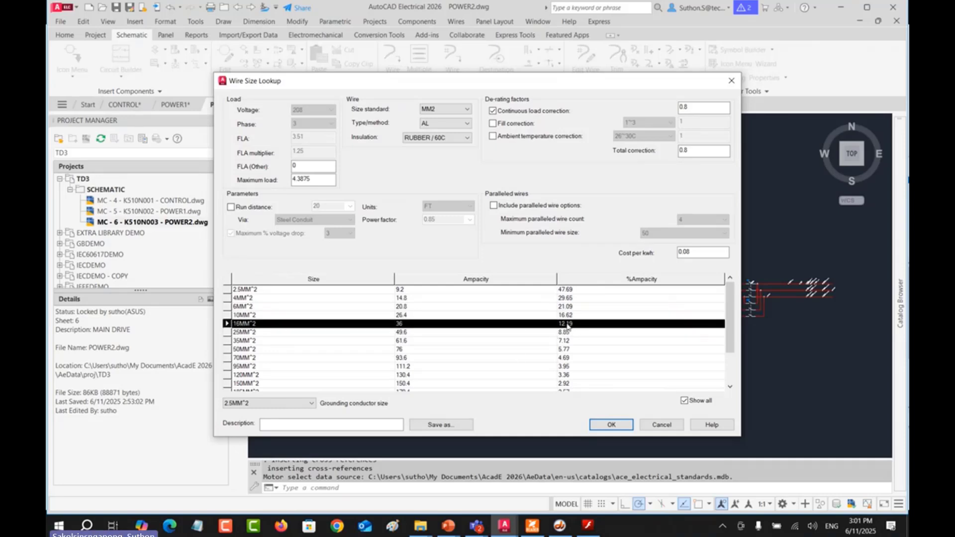
pyautogui.click(600, 424)
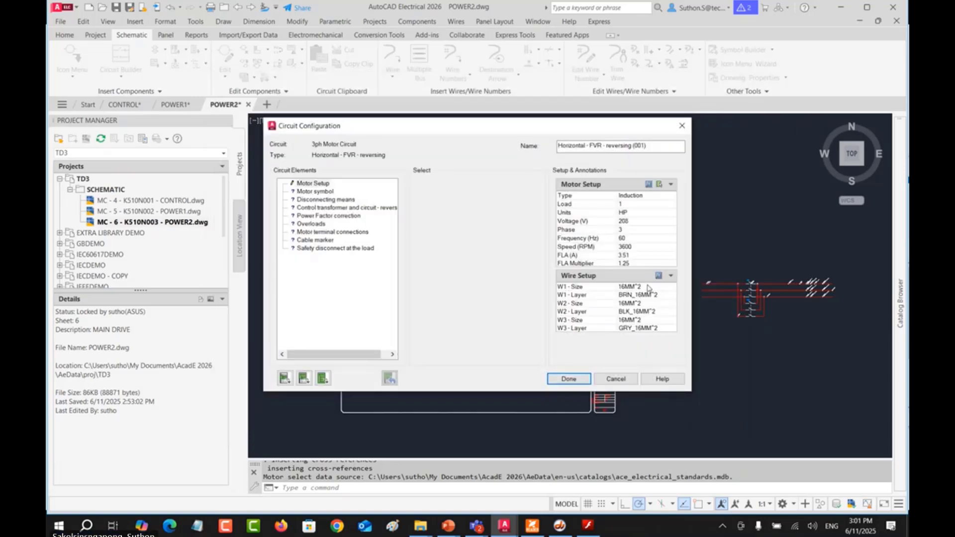
# Step: Finish the reversing motor circuit, removing the template markers that were not replaced with circuit elements
pyautogui.click(566, 379)
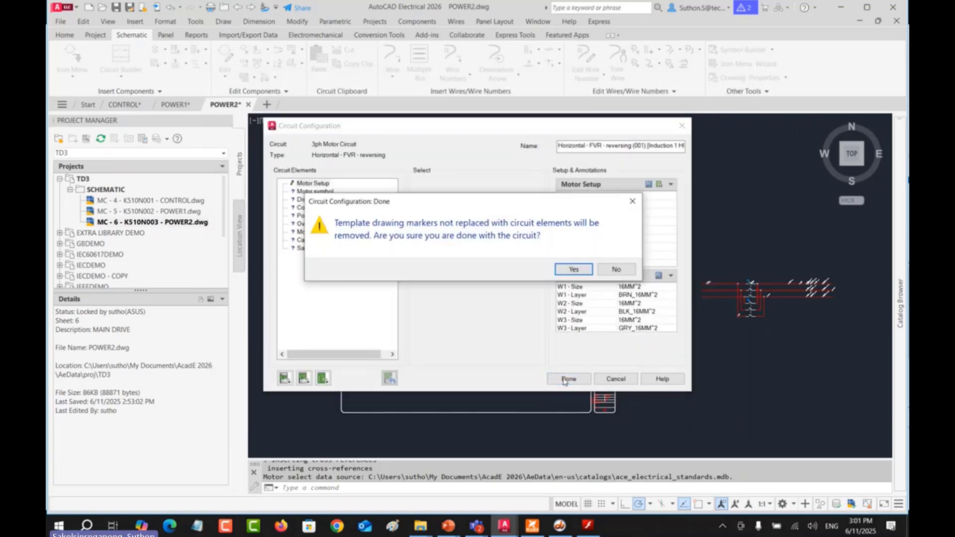
pyautogui.click(578, 272)
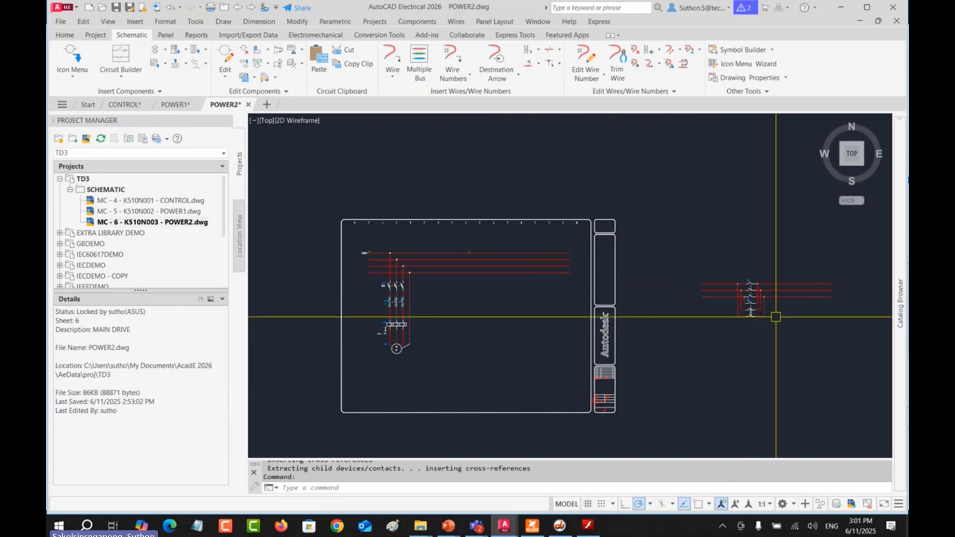
pyautogui.scroll(5, 775, 317)
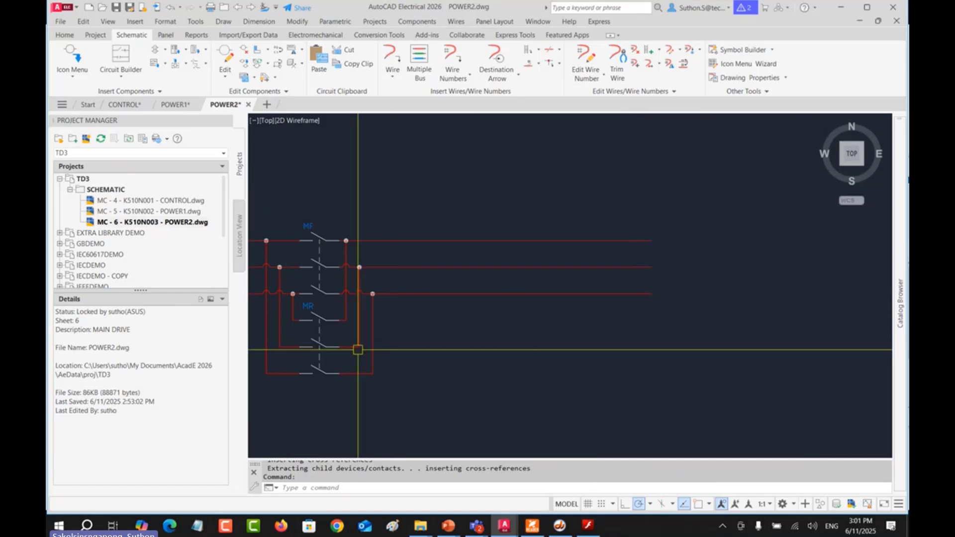
# Step: Review the full-sheet layouts of the TD3 project drawings POWER2.dwg, CONTROL.dwg and POWER1.dwg
pyautogui.scroll(-5, 361, 329)
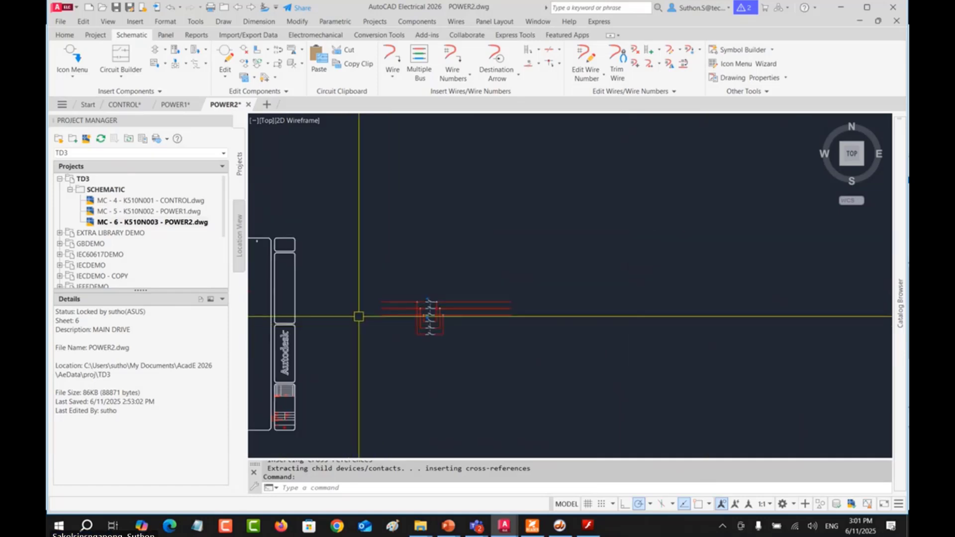
pyautogui.moveTo(359, 317); pyautogui.dragTo(677, 312, button='middle')
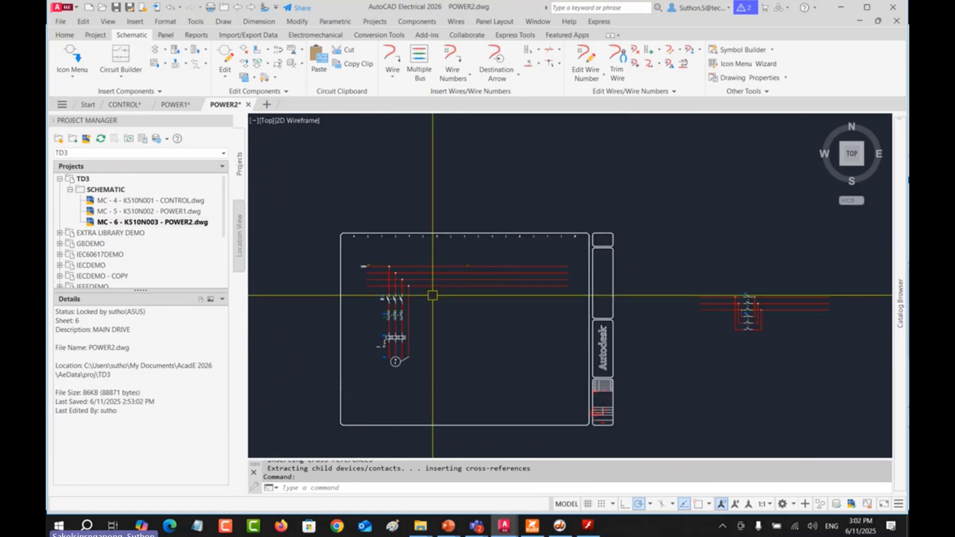
pyautogui.doubleClick(144, 200)
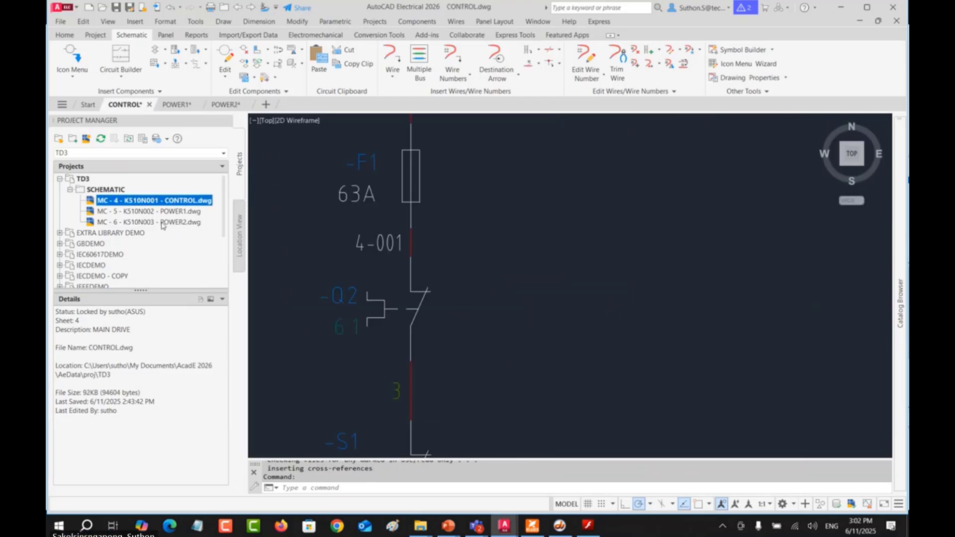
pyautogui.scroll(-6, 424, 271)
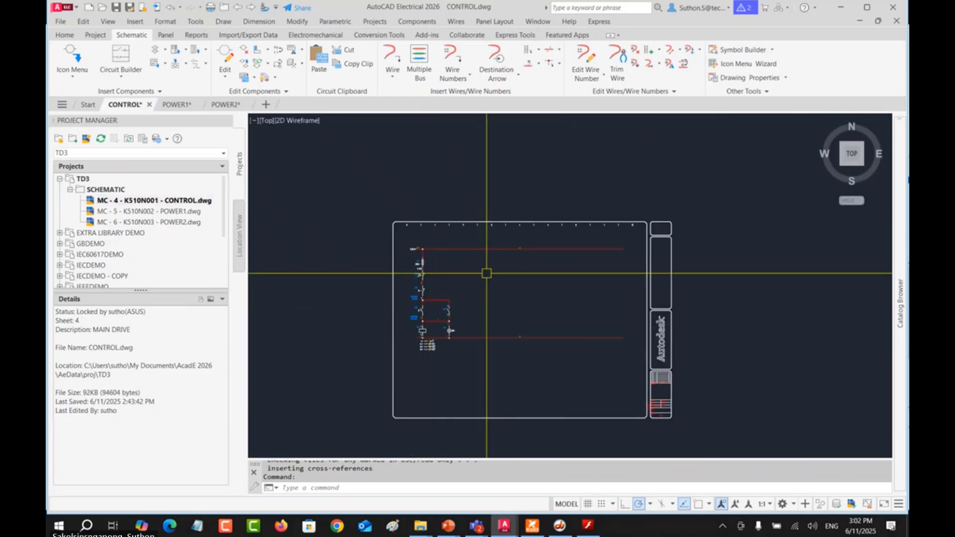
pyautogui.doubleClick(152, 211)
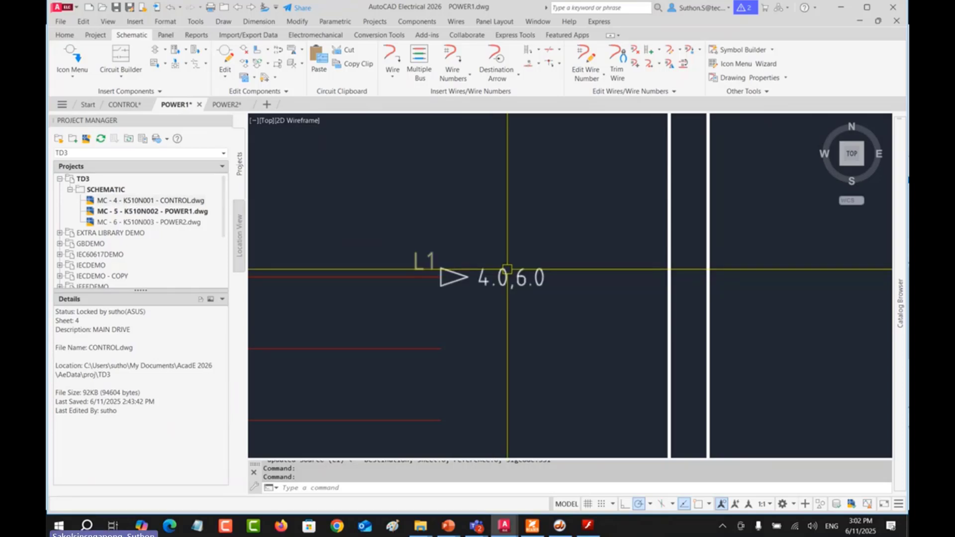
pyautogui.scroll(-6, 494, 271)
pyautogui.moveTo(443, 289); pyautogui.dragTo(669, 319, button='middle')
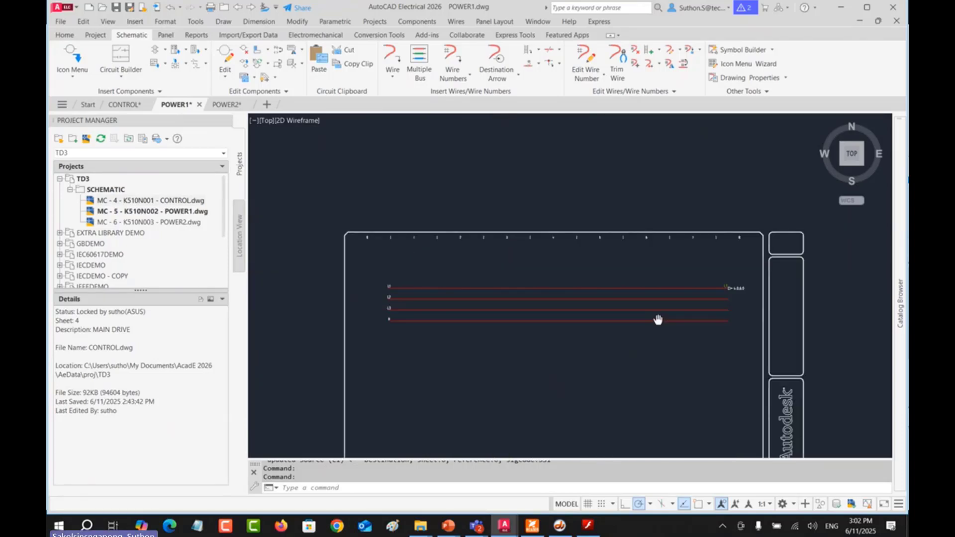